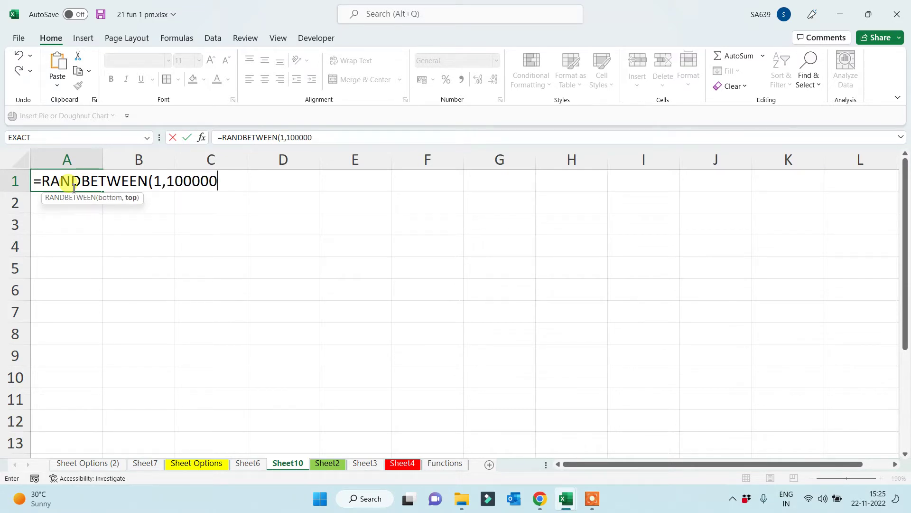
Fill A1:G10 with the =RANDBETWEEN(1,100000) formula from A1
{"action": "key", "text": "Return"}
{"action": "left_click_drag", "start_coordinate": [105, 194], "coordinate": [312, 203]}
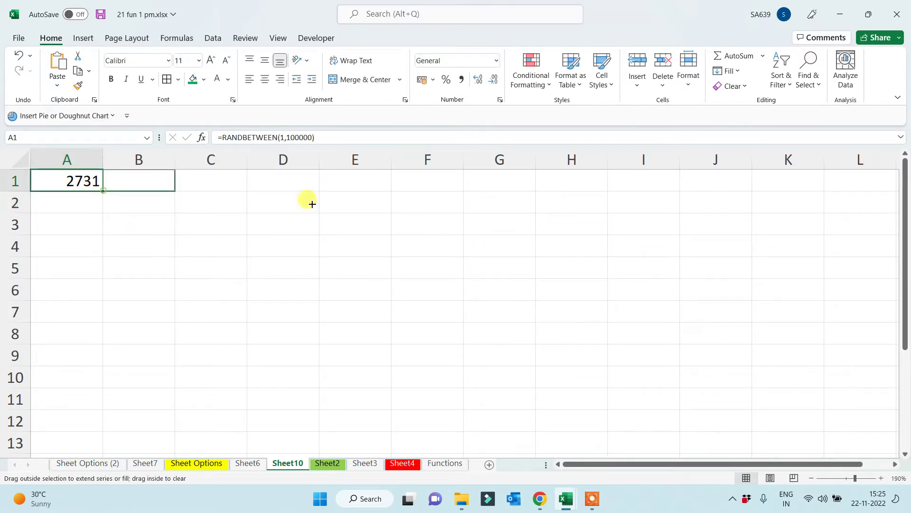
{"action": "left_click_drag", "start_coordinate": [536, 205], "coordinate": [530, 396]}
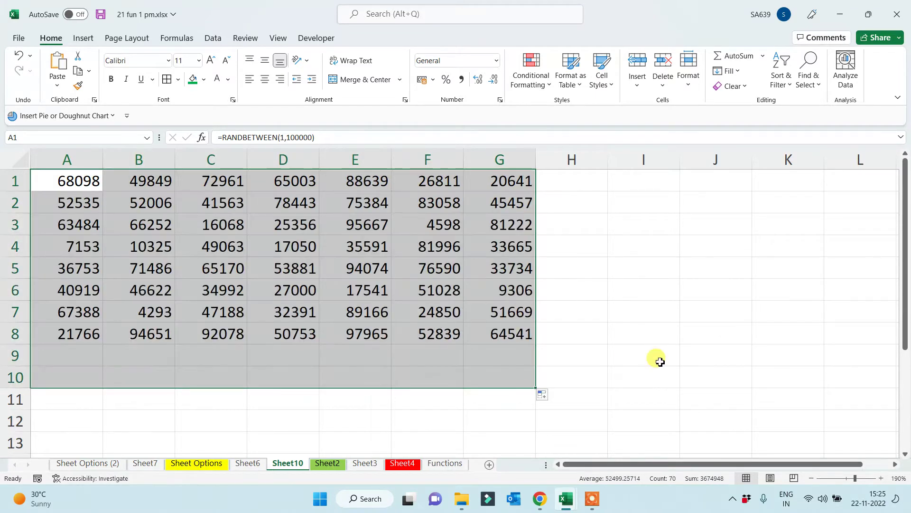
Copy the random grid and paste it back as fixed values with Paste Special
{"action": "key", "text": "ctrl+c"}
{"action": "key", "text": "ctrl+alt+v"}
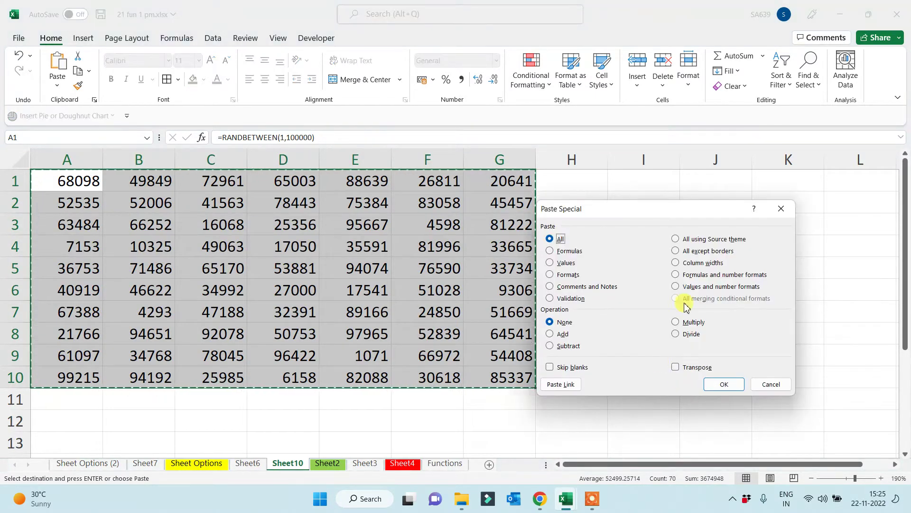
{"action": "left_click", "coordinate": [564, 262]}
{"action": "left_click", "coordinate": [731, 384]}
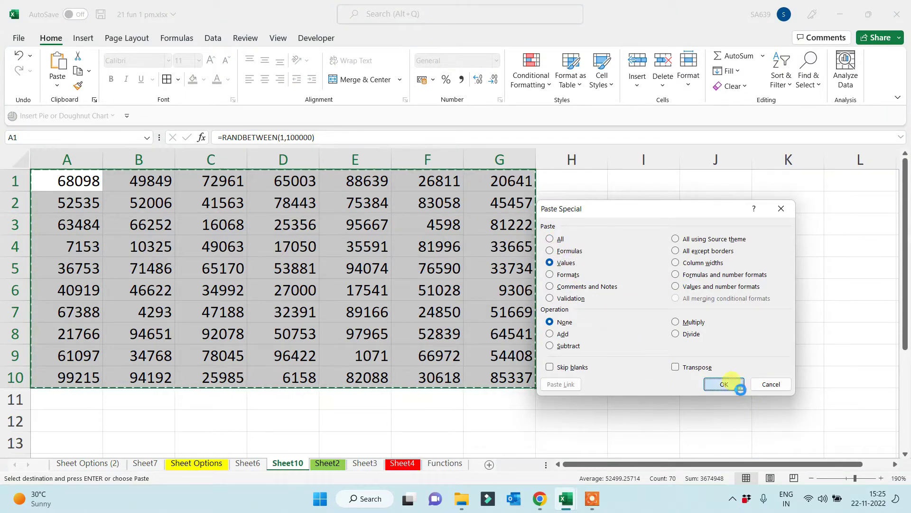
{"action": "left_click", "coordinate": [658, 216]}
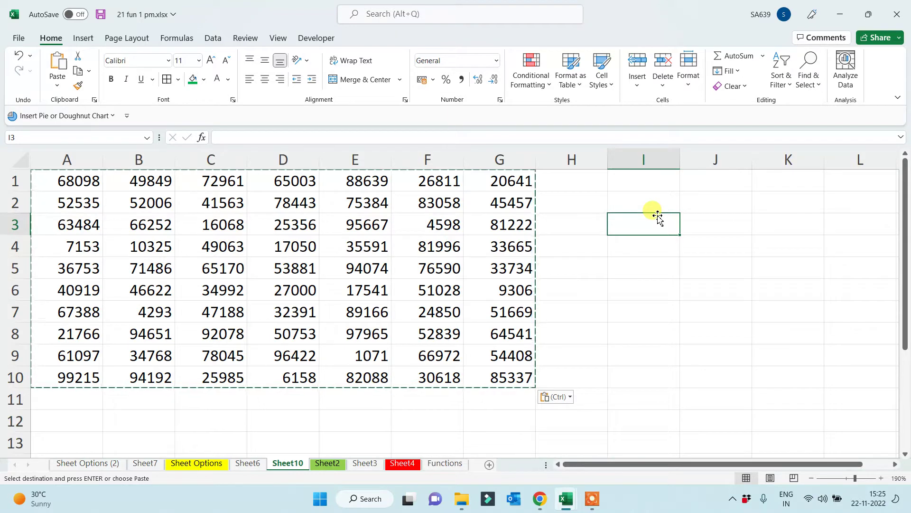
Enter =MAX(A1:G10) in I3 and =MIN(A1:G10) in I4, giving 99215 and 1071
{"action": "type", "text": "="}
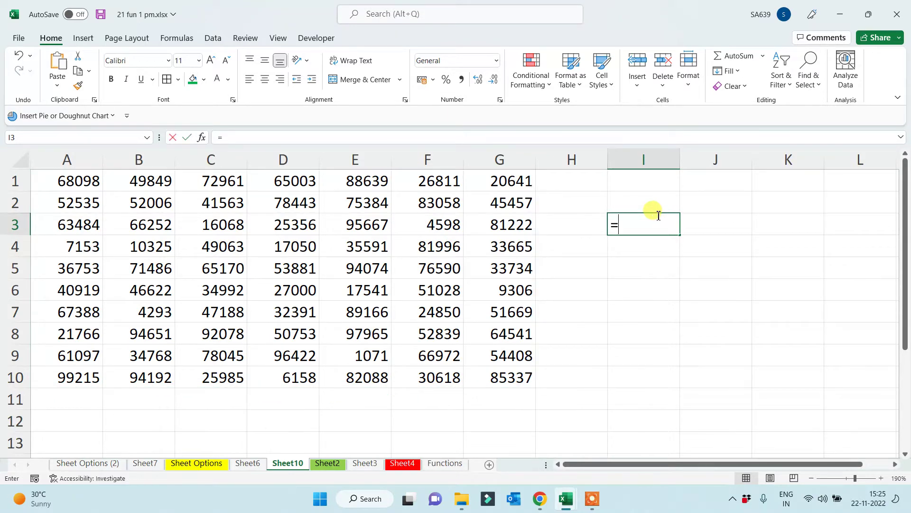
{"action": "type", "text": "max("}
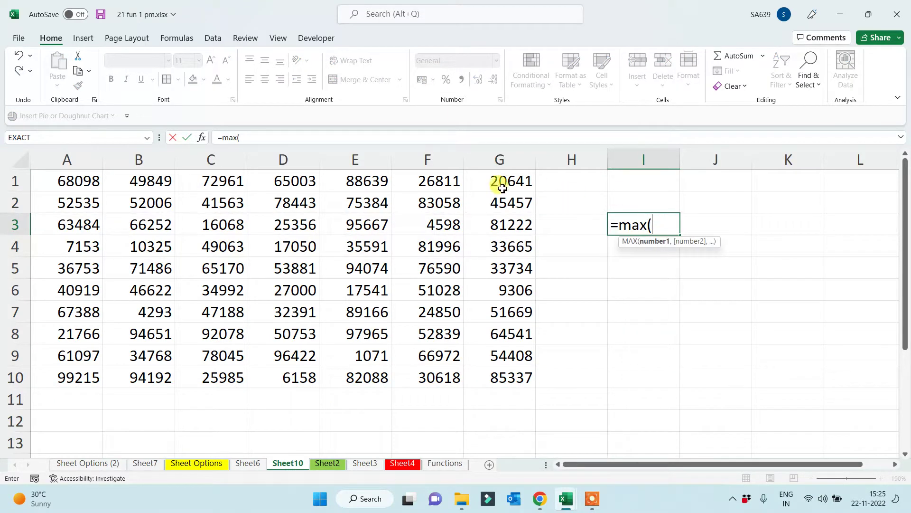
{"action": "left_click_drag", "start_coordinate": [87, 183], "coordinate": [470, 374]}
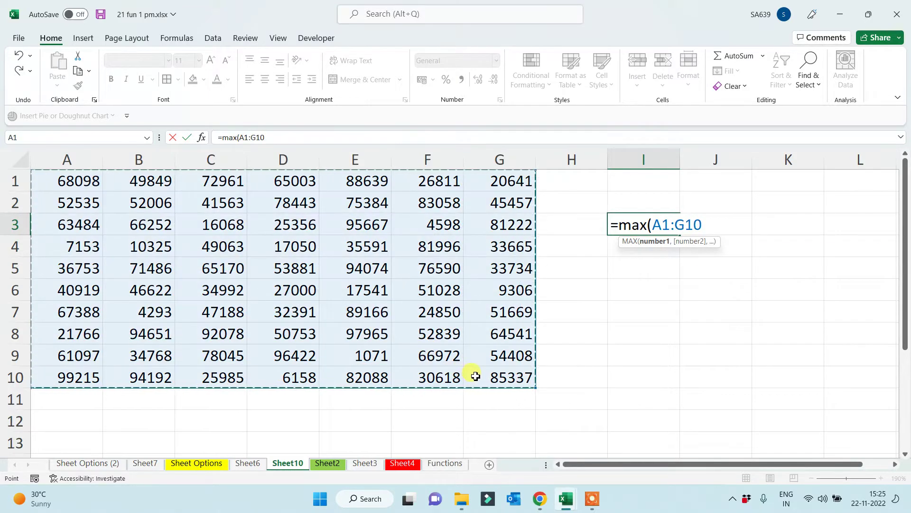
{"action": "type", "text": ")"}
{"action": "key", "text": "Return"}
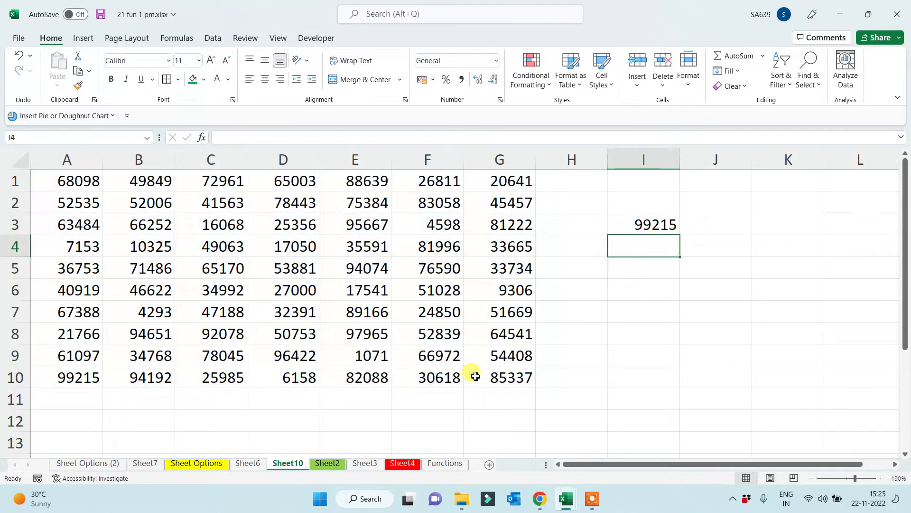
{"action": "type", "text": "=min("}
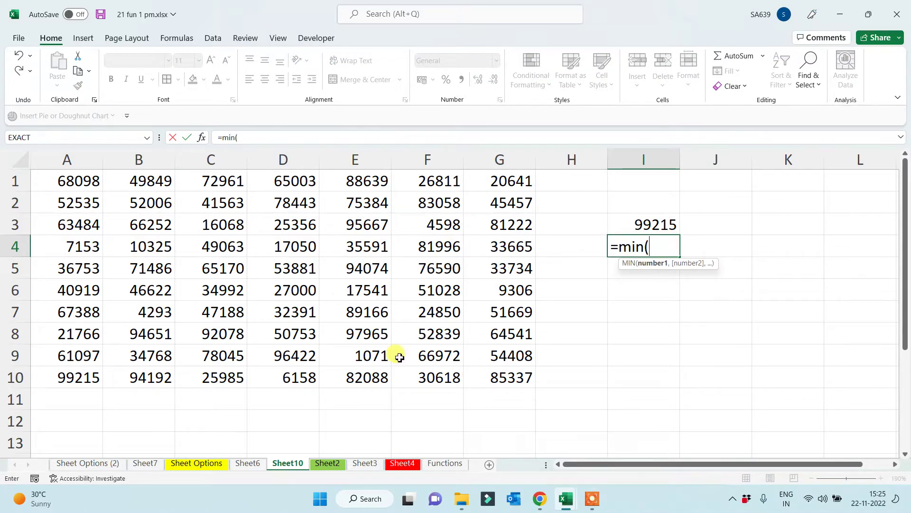
{"action": "left_click_drag", "start_coordinate": [69, 182], "coordinate": [489, 380]}
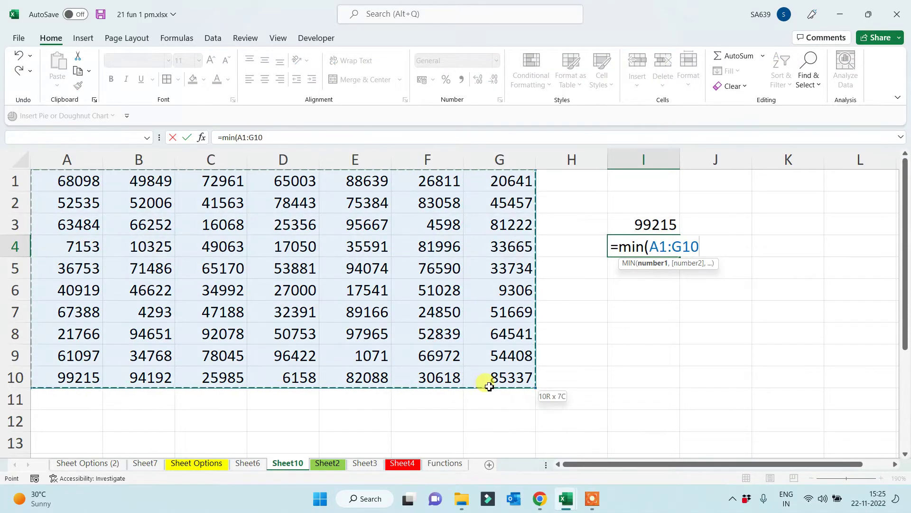
{"action": "type", "text": ")"}
{"action": "key", "text": "Return"}
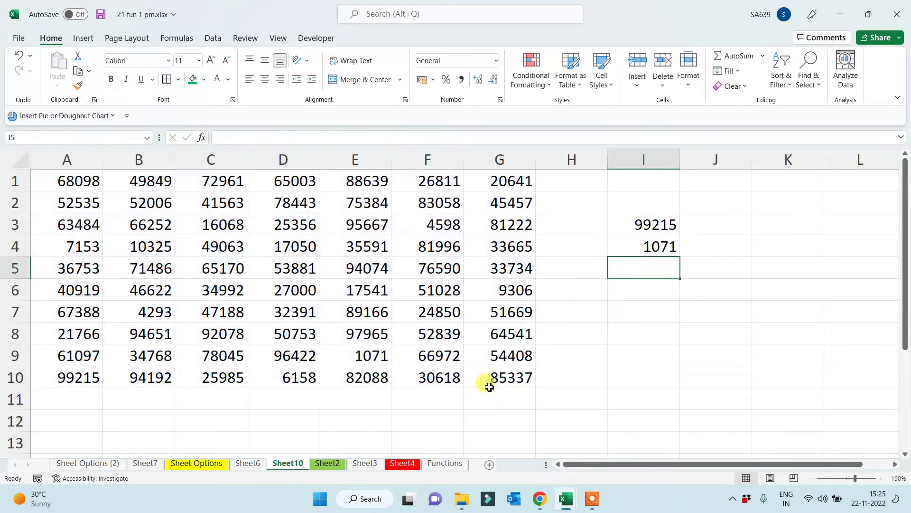
Label the results 'max' in J3 and 'min' in J4
{"action": "left_click", "coordinate": [731, 220]}
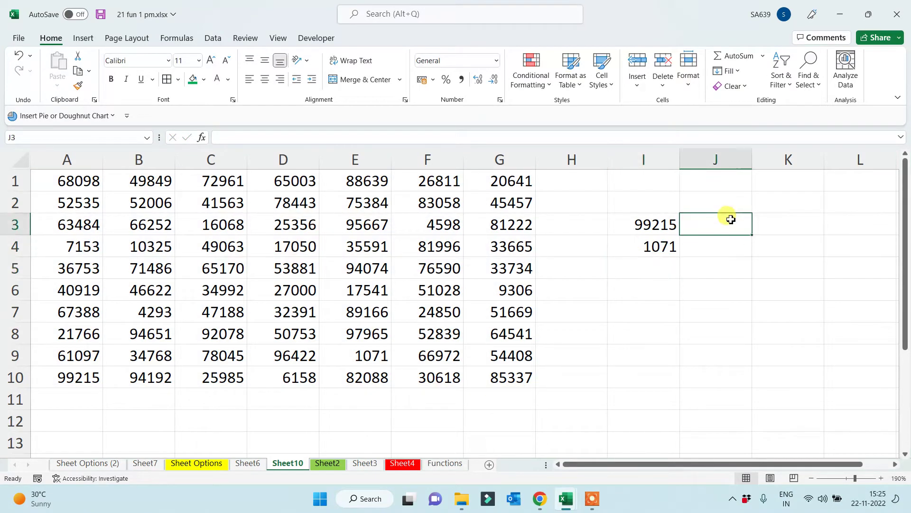
{"action": "type", "text": "max"}
{"action": "key", "text": "Return"}
{"action": "type", "text": "min"}
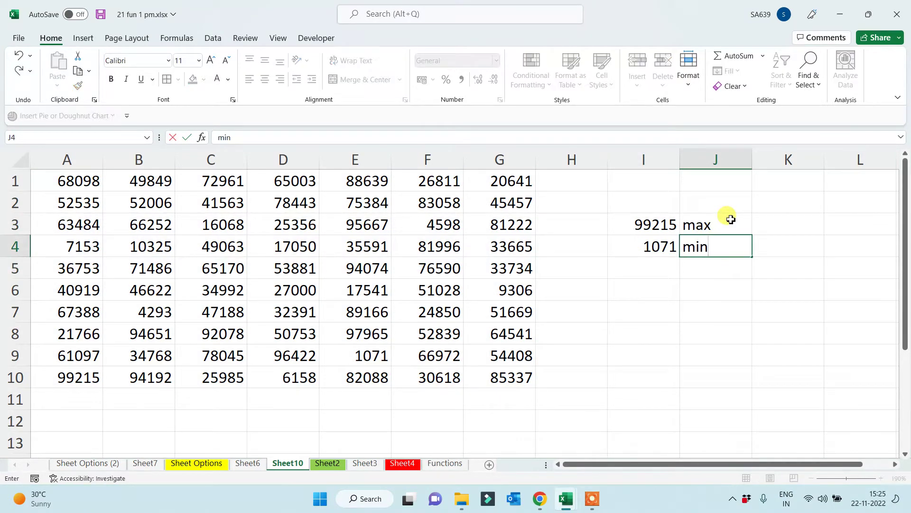
{"action": "key", "text": "Return"}
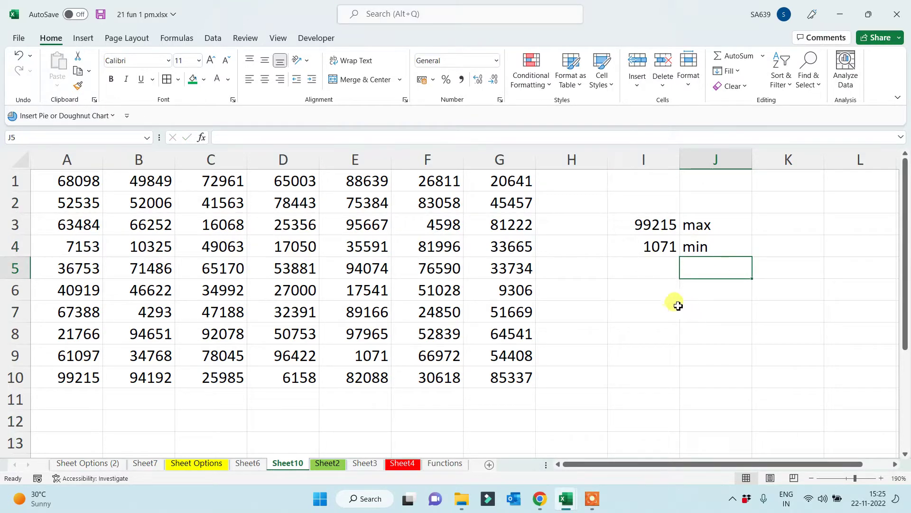
{"action": "left_click", "coordinate": [660, 307]}
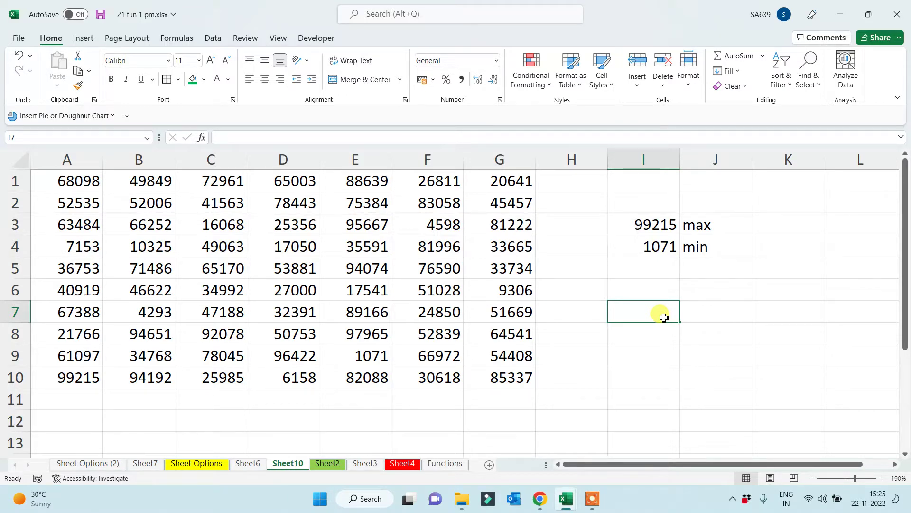
Add the labels 'Large' in J6 and 'Small' in J7
{"action": "left_click", "coordinate": [695, 296]}
{"action": "type", "text": "Large"}
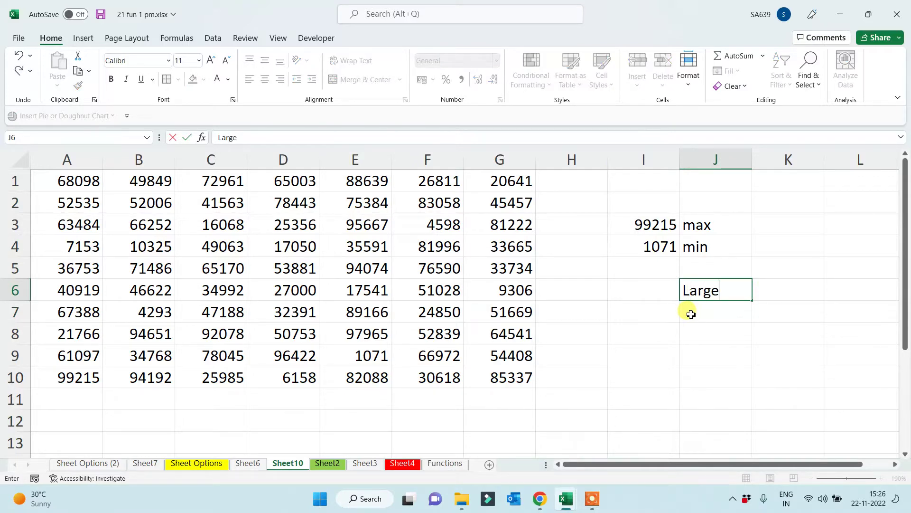
{"action": "key", "text": "Return"}
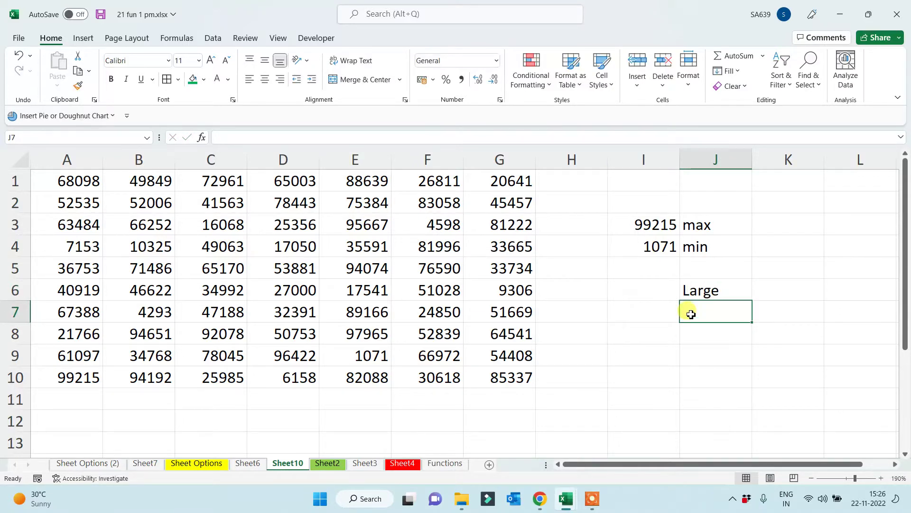
{"action": "type", "text": "Sm"}
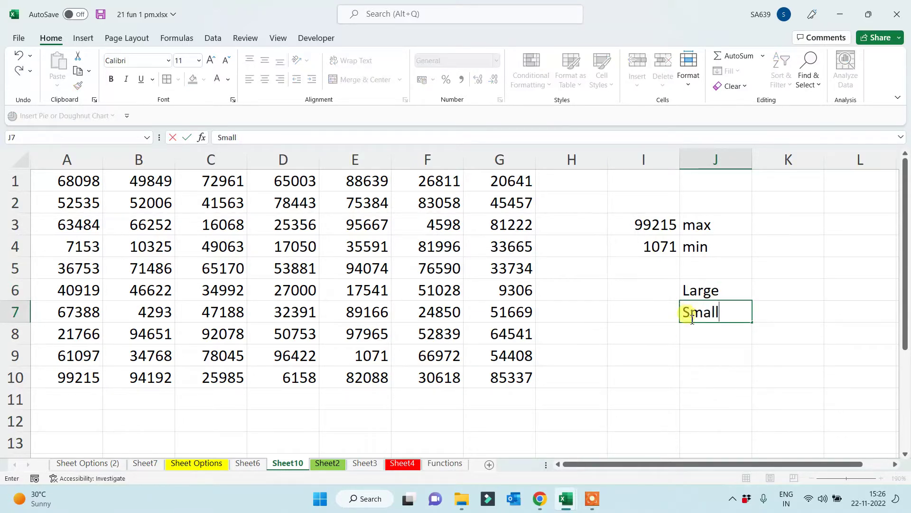
{"action": "type", "text": "all"}
{"action": "left_click", "coordinate": [655, 340]}
Enter =LARGE(A1:G10,1) in I6 to return the top value
{"action": "left_click", "coordinate": [640, 295]}
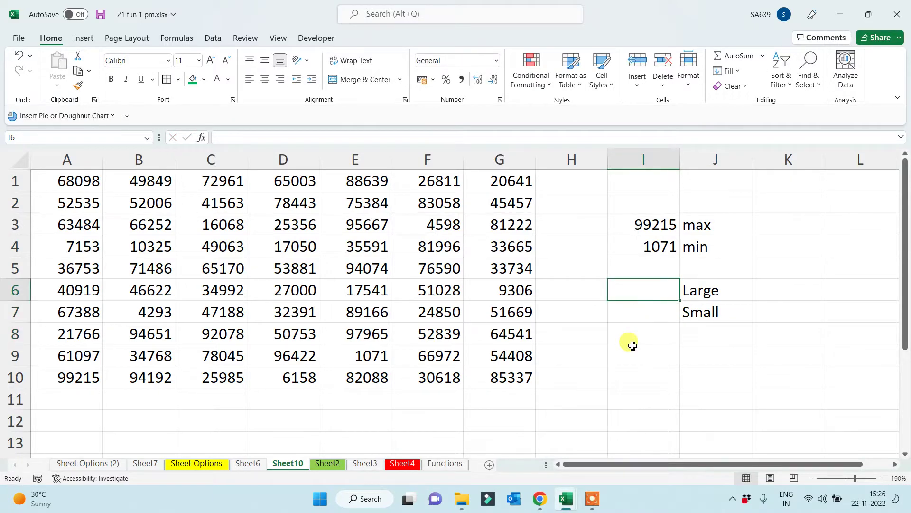
{"action": "type", "text": "=large"}
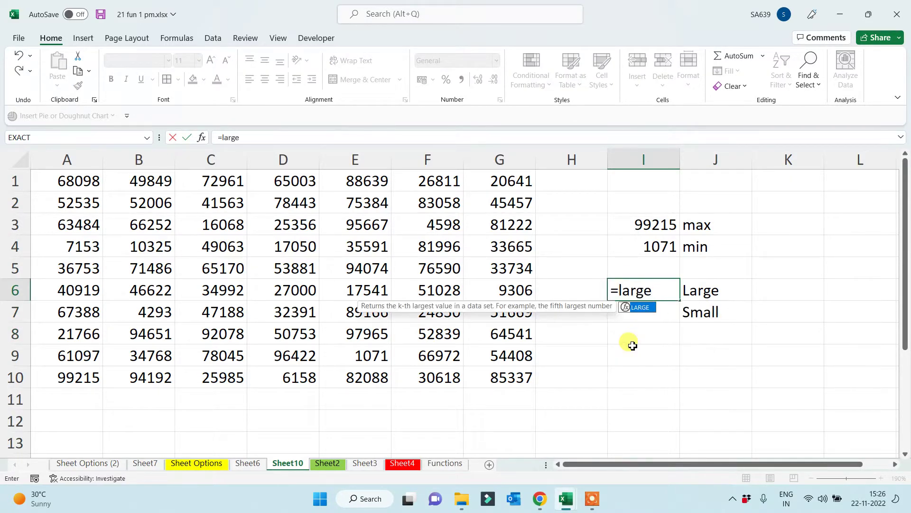
{"action": "type", "text": "("}
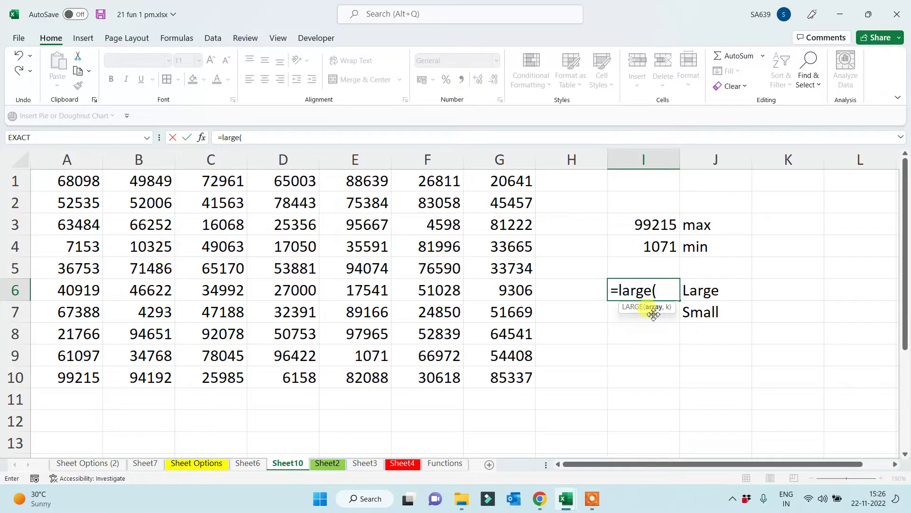
{"action": "left_click_drag", "start_coordinate": [64, 183], "coordinate": [499, 374]}
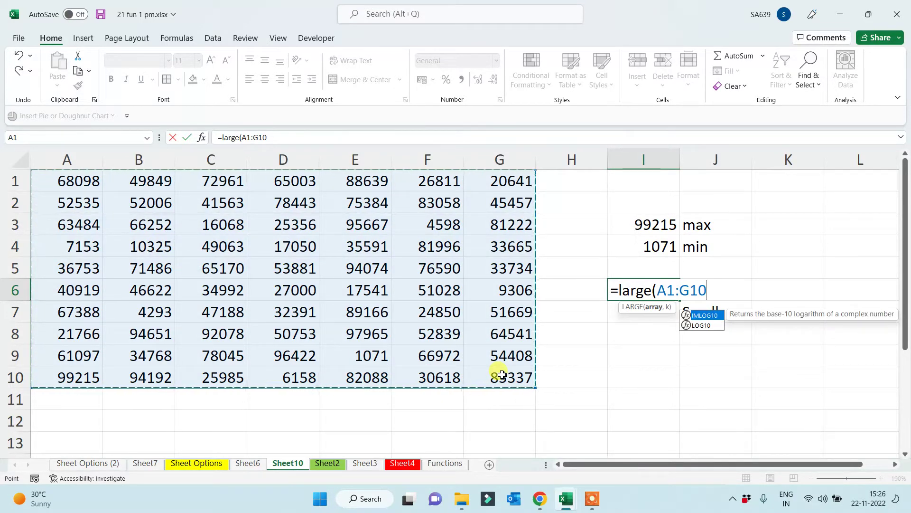
{"action": "type", "text": ","}
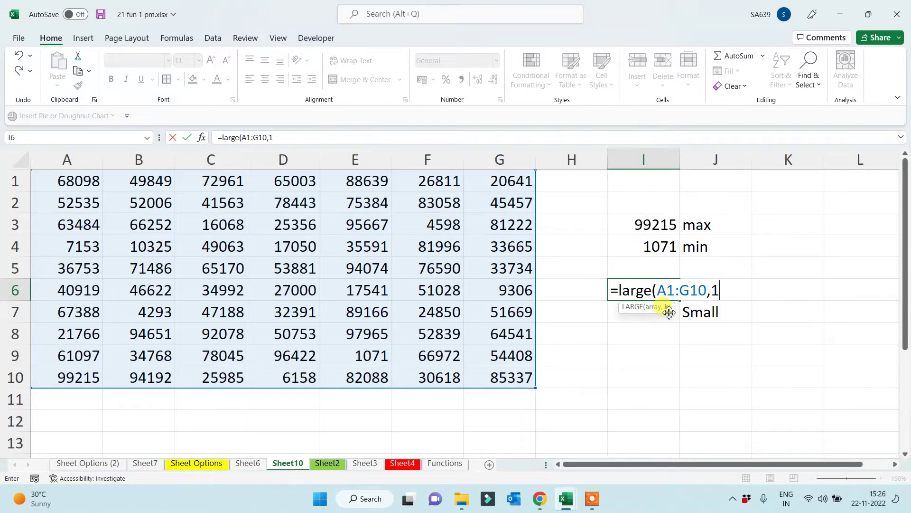
{"action": "type", "text": "1)"}
{"action": "key", "text": "Return"}
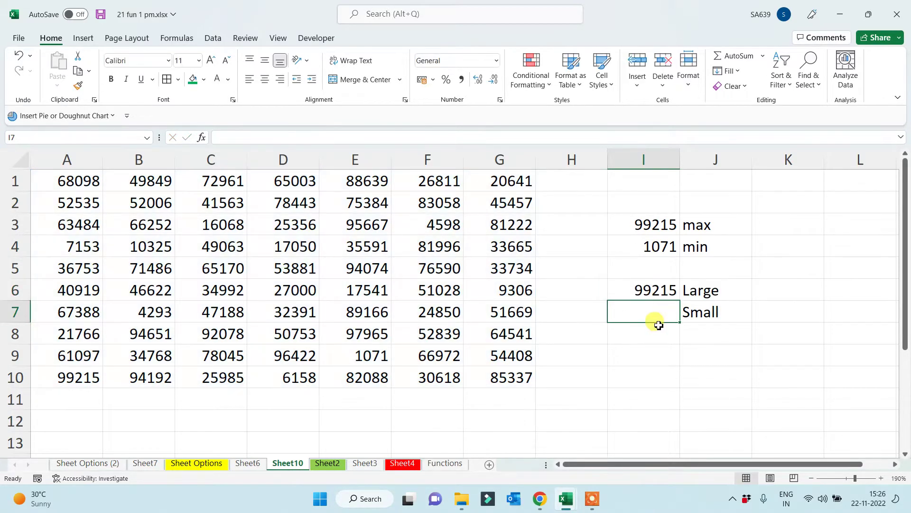
Compare the LARGE result in I6 with the MAX result in I3
{"action": "left_click", "coordinate": [657, 289]}
{"action": "left_click", "coordinate": [650, 213]}
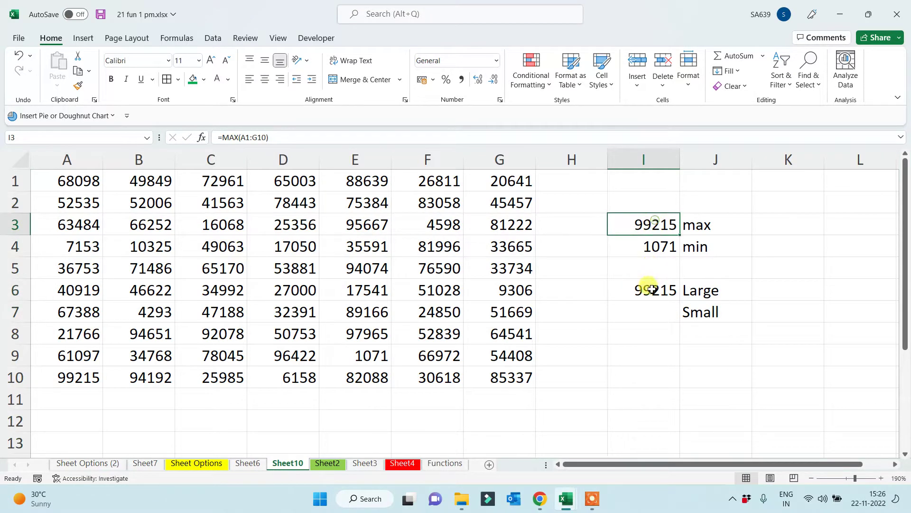
{"action": "left_click", "coordinate": [648, 287]}
{"action": "left_click", "coordinate": [646, 223]}
{"action": "left_click", "coordinate": [646, 289]}
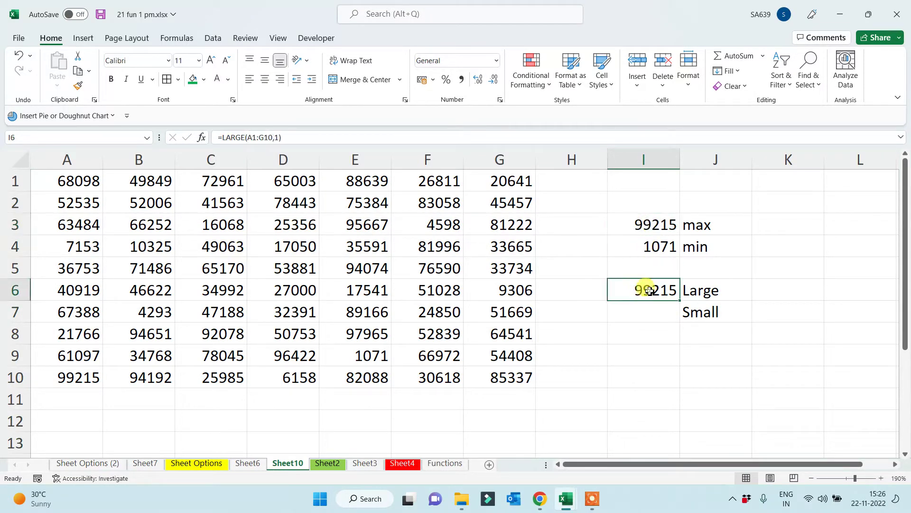
Change the LARGE rank to 2, then to 6, so I6 shows 94192
{"action": "left_click", "coordinate": [270, 137]}
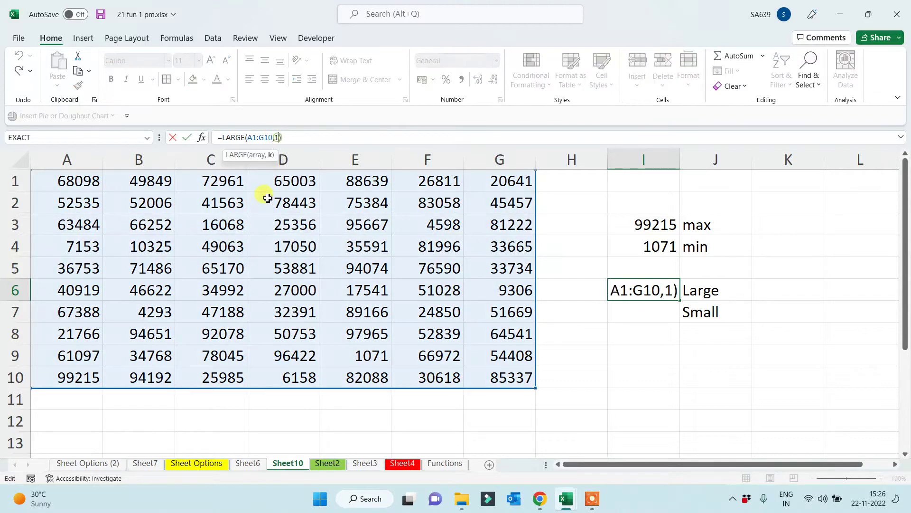
{"action": "key", "text": "Return"}
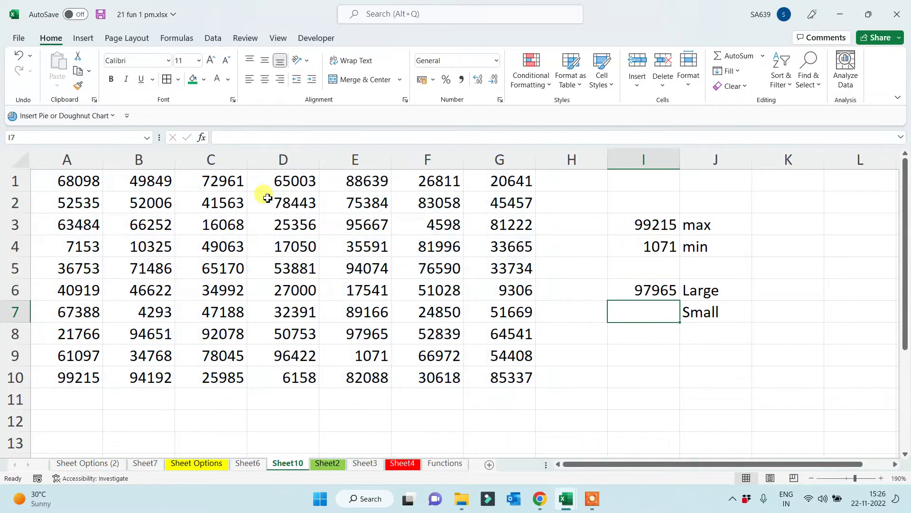
{"action": "left_click", "coordinate": [632, 290]}
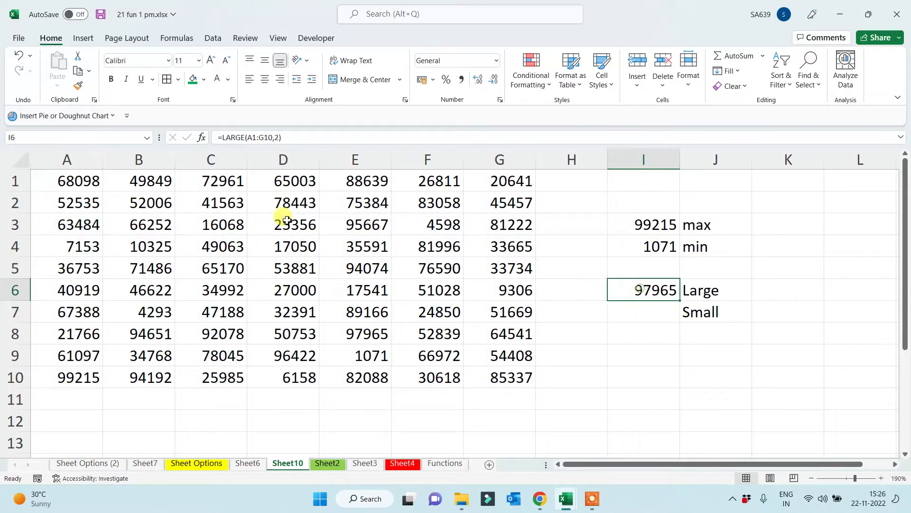
{"action": "left_click", "coordinate": [279, 138]}
{"action": "key", "text": "BackSpace"}
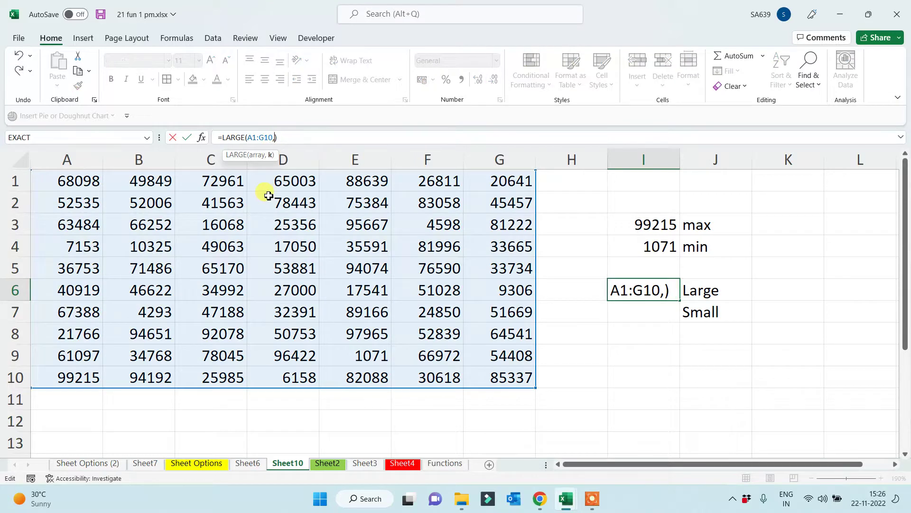
{"action": "key", "text": "Return"}
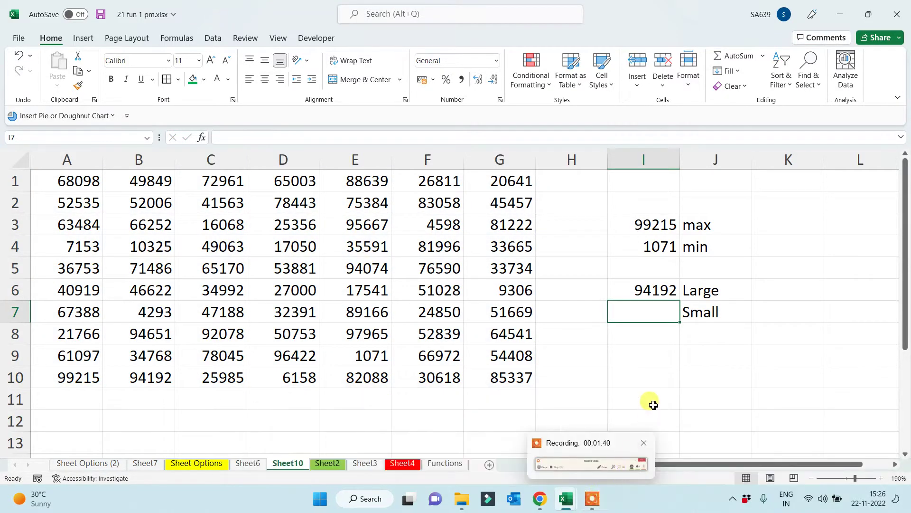
Review the MAX and LARGE formulas alongside their labelled results
{"action": "mouse_move", "coordinate": [594, 502]}
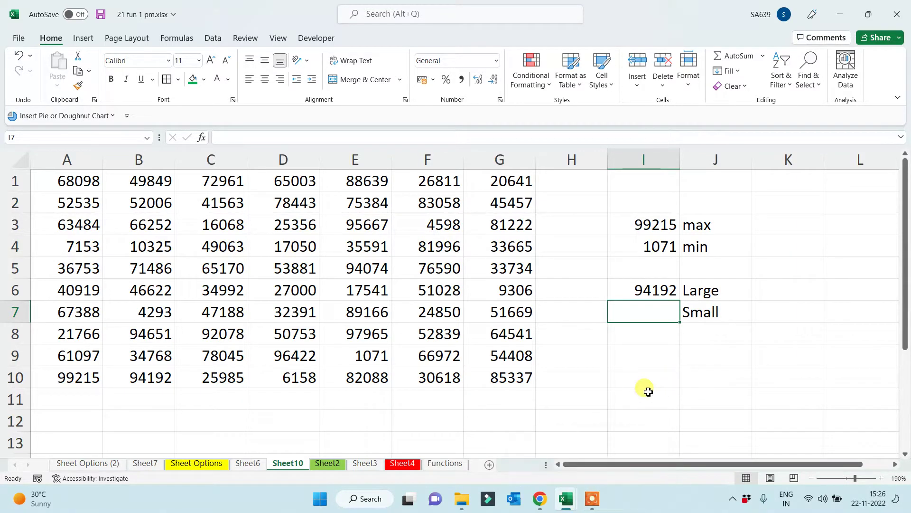
{"action": "left_click", "coordinate": [643, 224]}
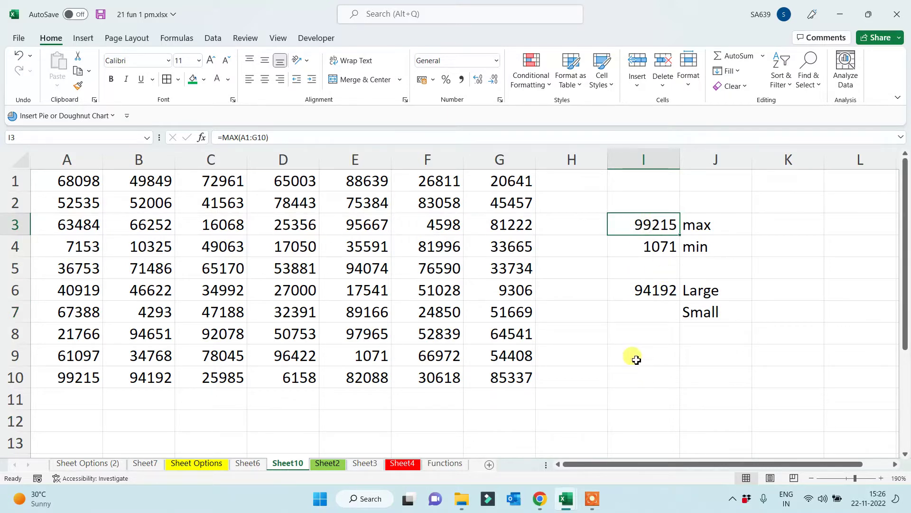
{"action": "left_click", "coordinate": [641, 289]}
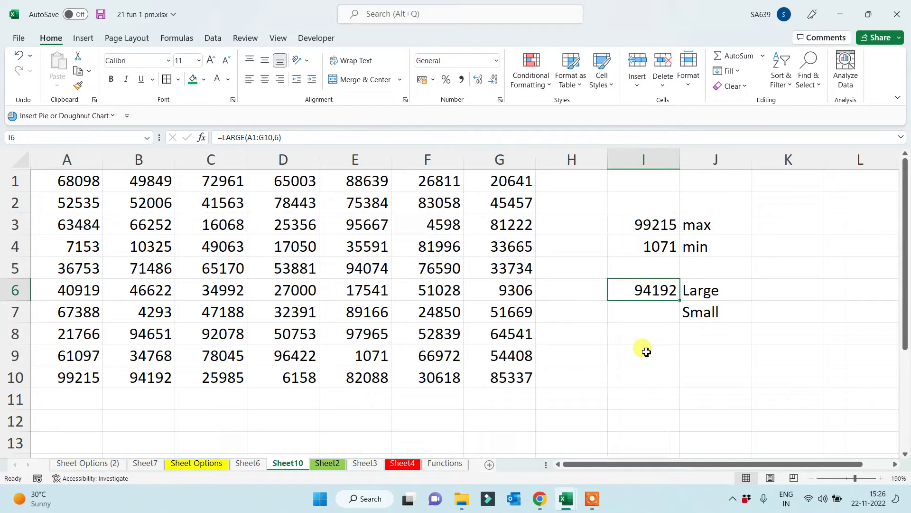
{"action": "left_click_drag", "start_coordinate": [653, 202], "coordinate": [706, 258]}
{"action": "left_click_drag", "start_coordinate": [657, 291], "coordinate": [708, 291]}
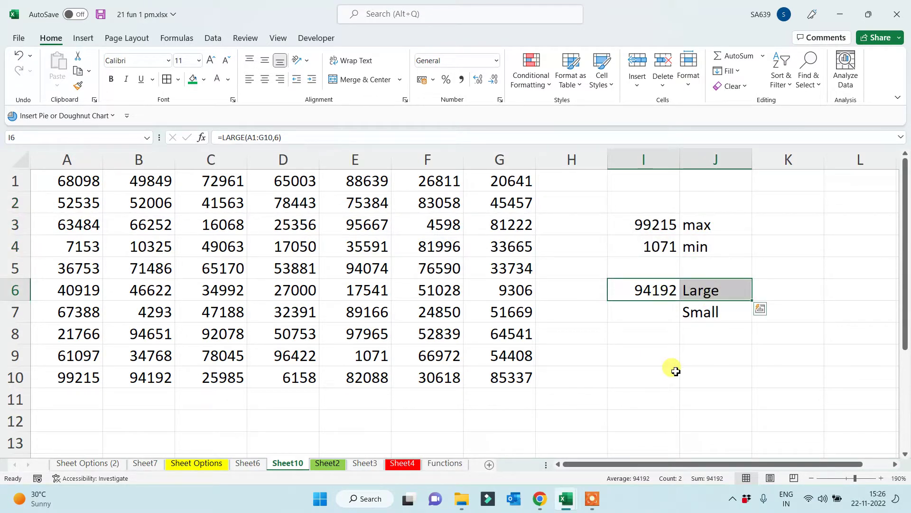
{"action": "left_click", "coordinate": [657, 226]}
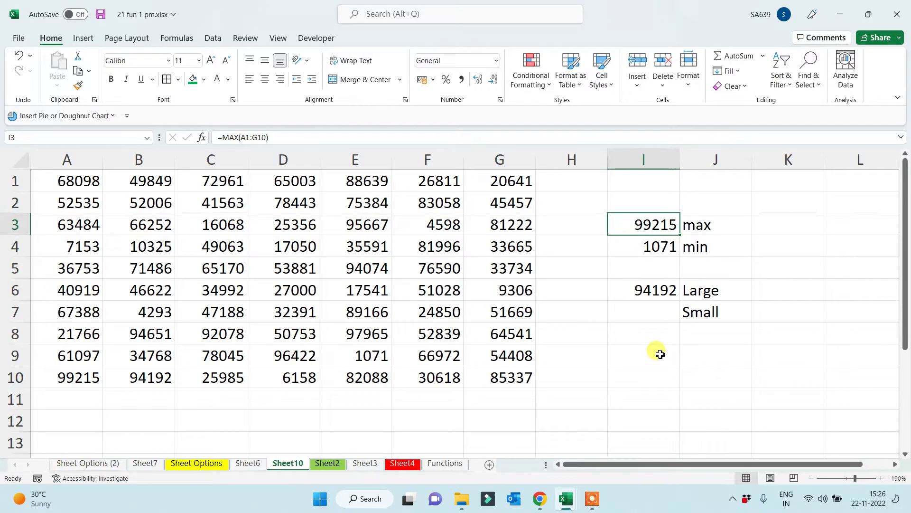
Enter =SMALL(A1:G10,1) in I7 to return the smallest value
{"action": "left_click", "coordinate": [658, 316]}
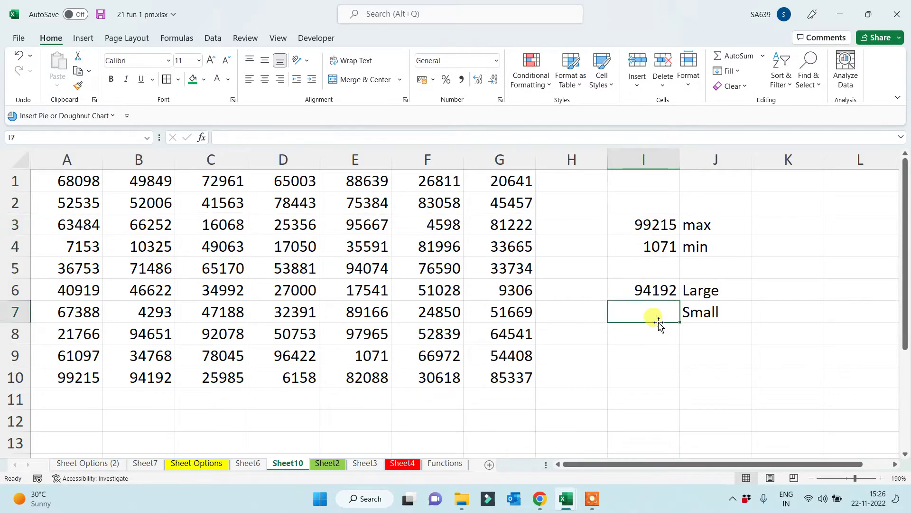
{"action": "type", "text": "=sm"}
{"action": "key", "text": "BackSpace"}
{"action": "type", "text": "sm"}
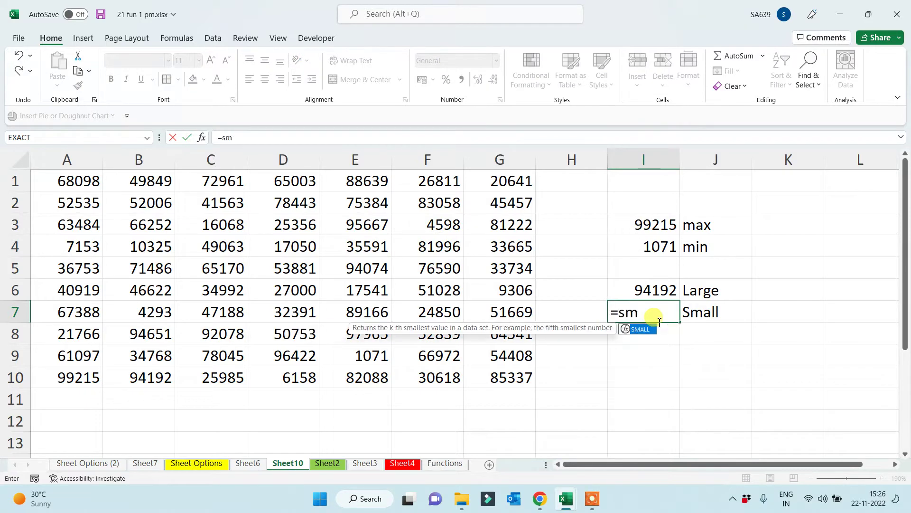
{"action": "type", "text": "all("}
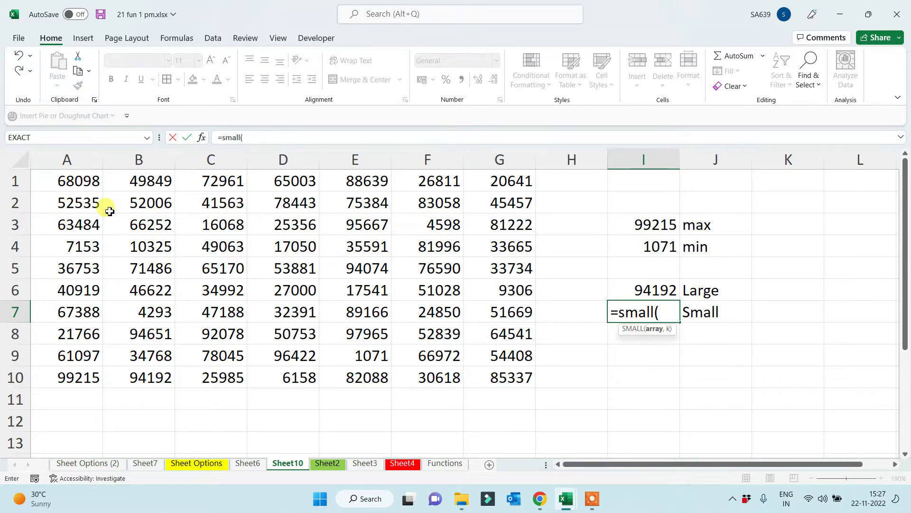
{"action": "left_click_drag", "start_coordinate": [80, 185], "coordinate": [492, 378]}
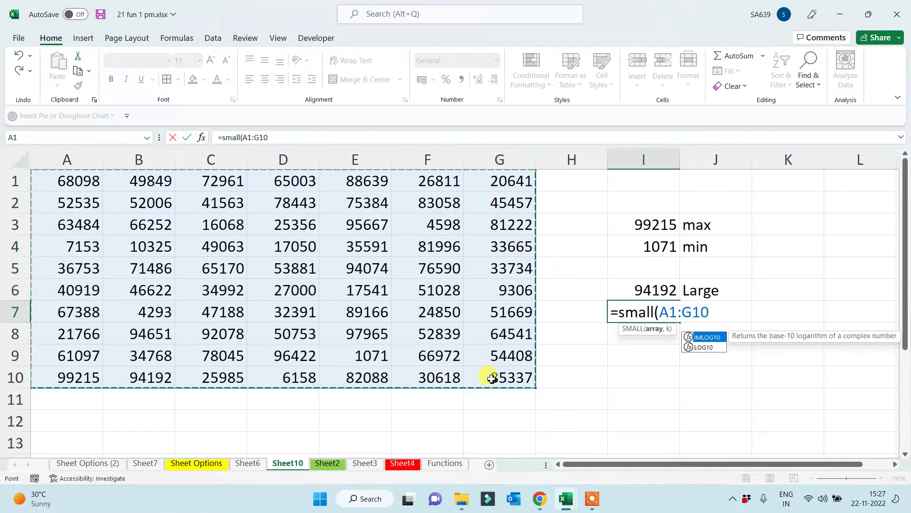
{"action": "type", "text": ",1)"}
{"action": "key", "text": "Return"}
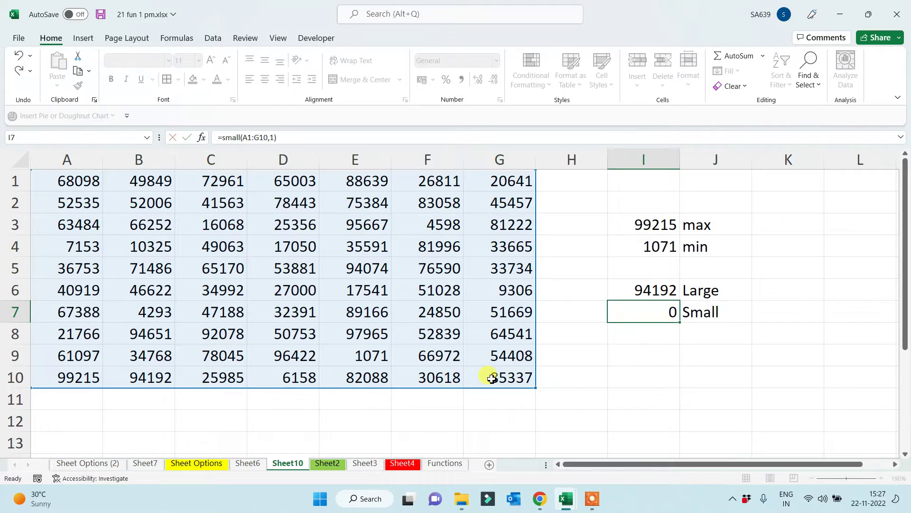
Compare with the MIN result, then change SMALL's k to 2
{"action": "left_click", "coordinate": [627, 245]}
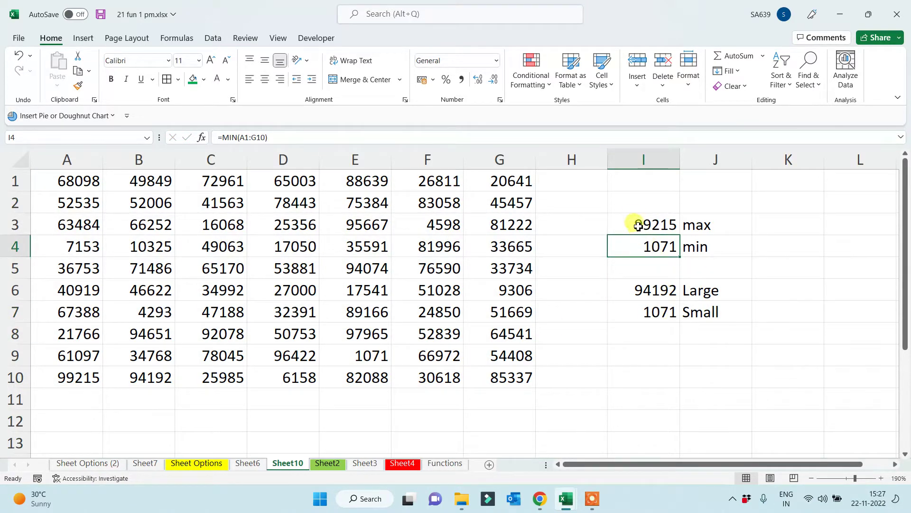
{"action": "left_click_drag", "start_coordinate": [634, 223], "coordinate": [727, 250]}
{"action": "left_click", "coordinate": [651, 311]}
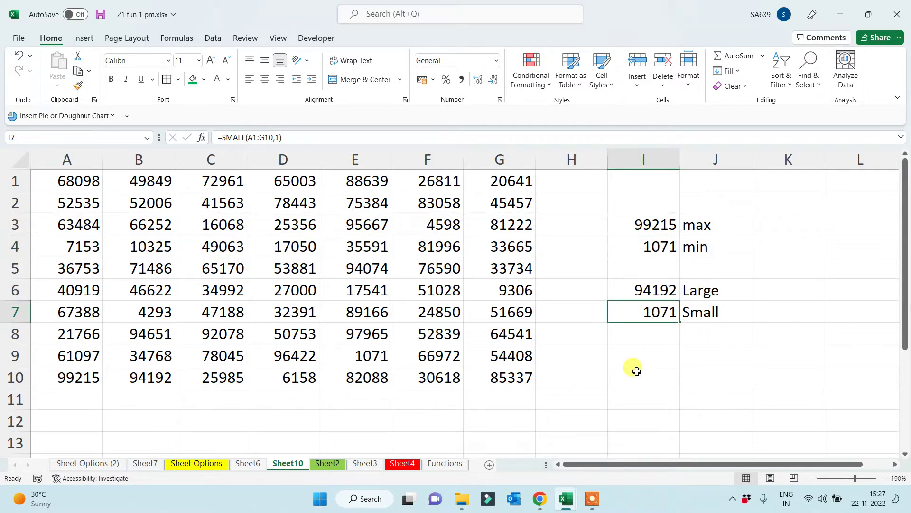
{"action": "left_click", "coordinate": [280, 137]}
{"action": "key", "text": "BackSpace"}
{"action": "type", "text": "2"}
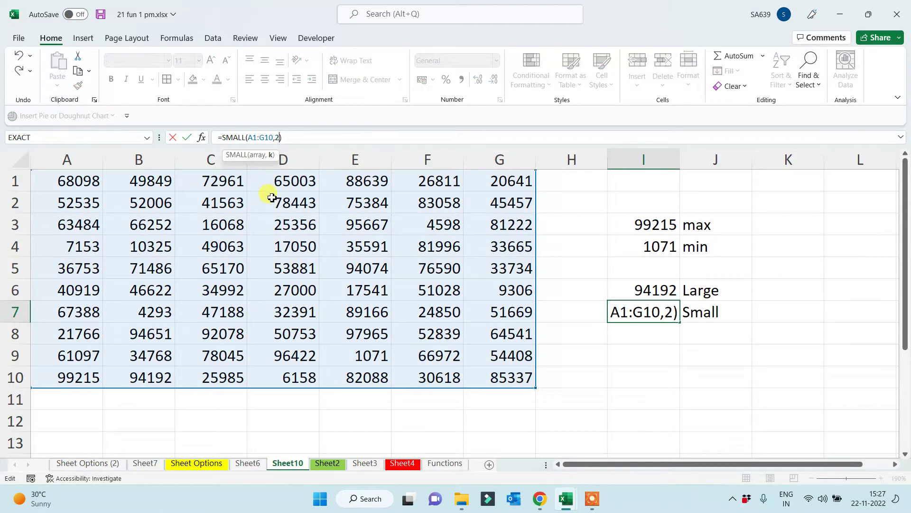
{"action": "key", "text": "Return"}
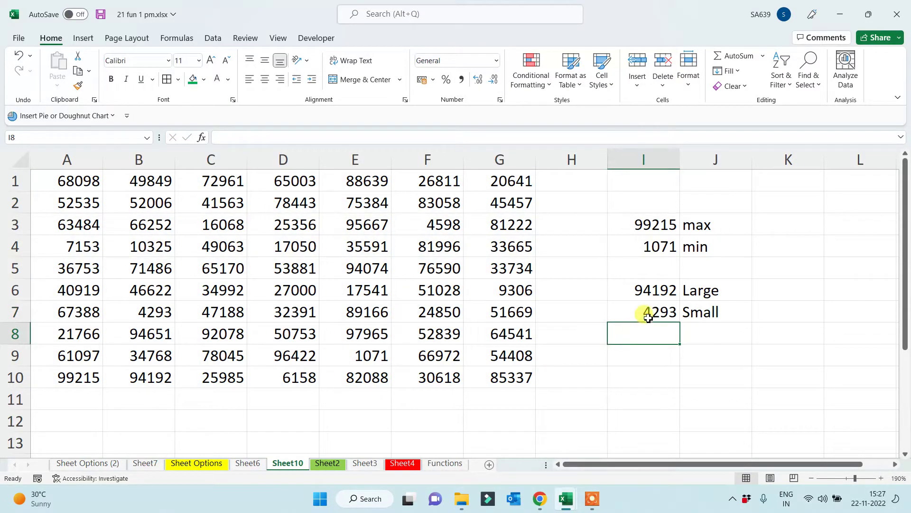
Change SMALL's k to 3 so I7 shows 4598
{"action": "left_click", "coordinate": [643, 312]}
{"action": "left_click", "coordinate": [281, 137]}
{"action": "left_click", "coordinate": [280, 137]}
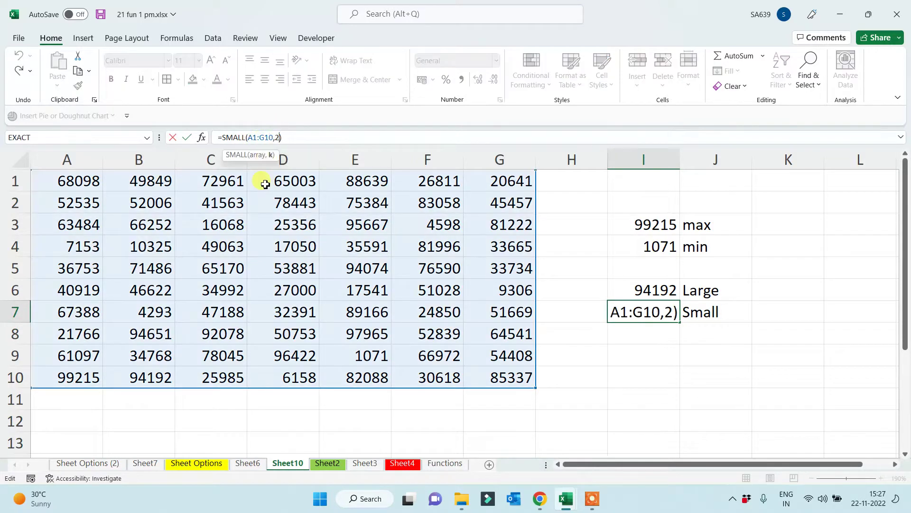
{"action": "key", "text": "BackSpace"}
{"action": "type", "text": "3"}
{"action": "key", "text": "Return"}
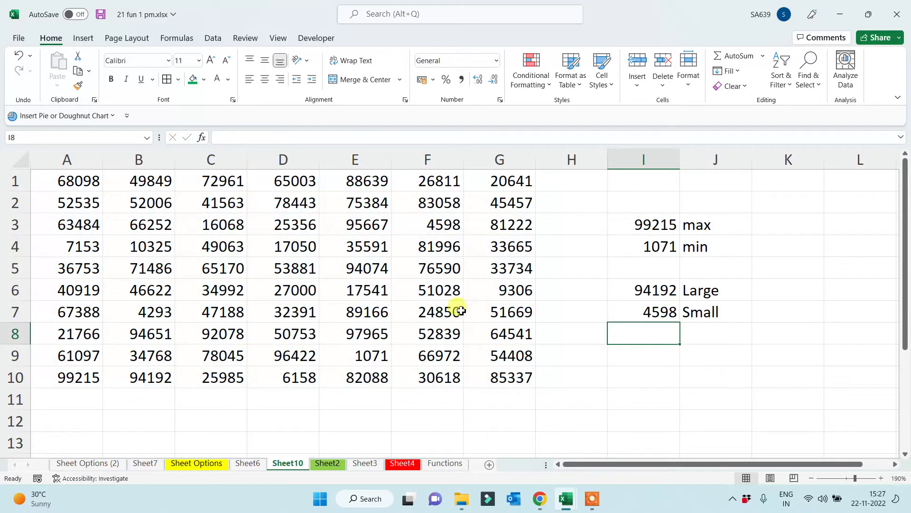
{"action": "left_click_drag", "start_coordinate": [713, 294], "coordinate": [716, 309]}
{"action": "left_click", "coordinate": [637, 391]}
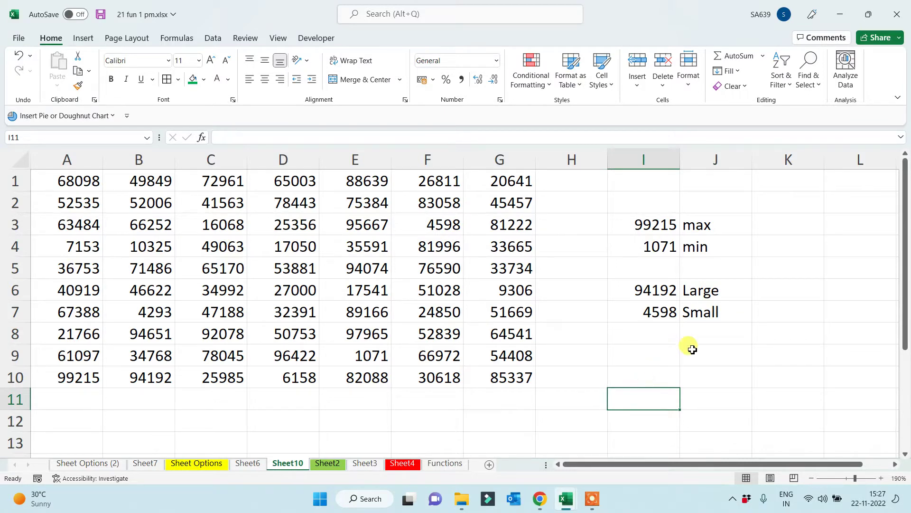
Add a 'Rank' label in J8
{"action": "left_click", "coordinate": [703, 334]}
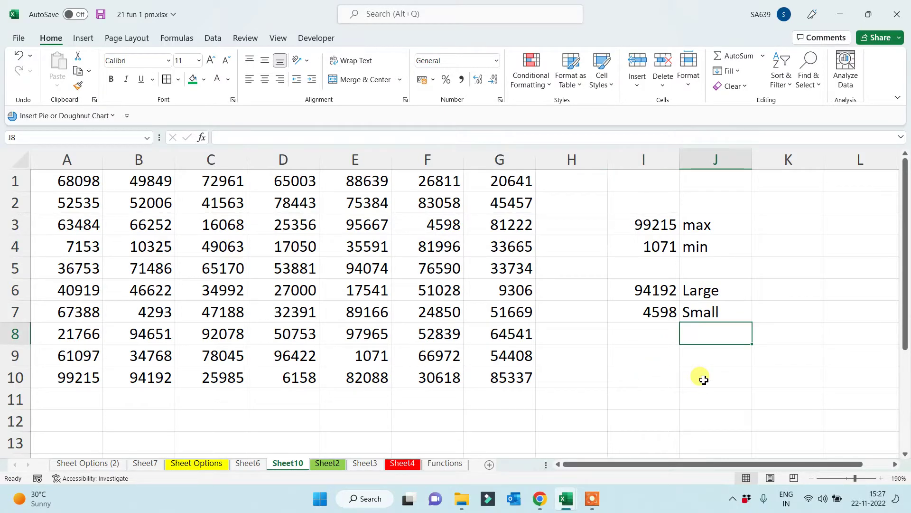
{"action": "type", "text": "Rank"}
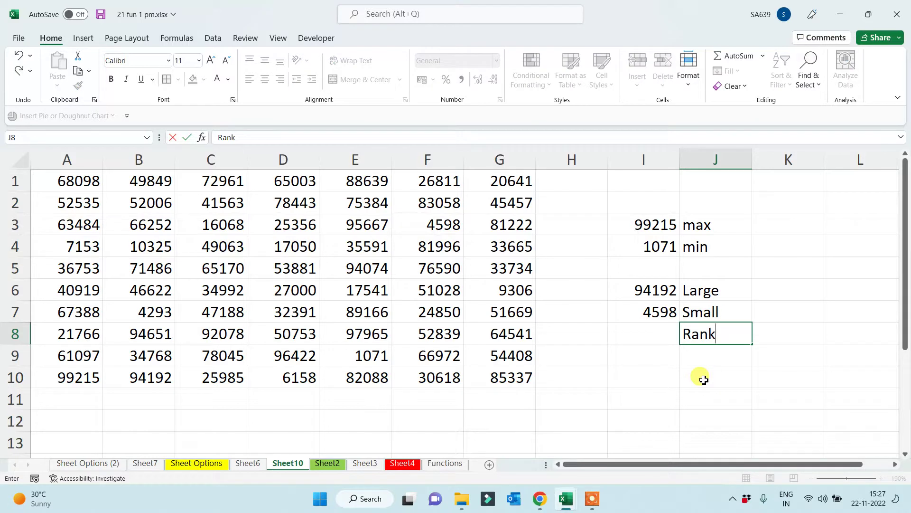
{"action": "left_click", "coordinate": [704, 380]}
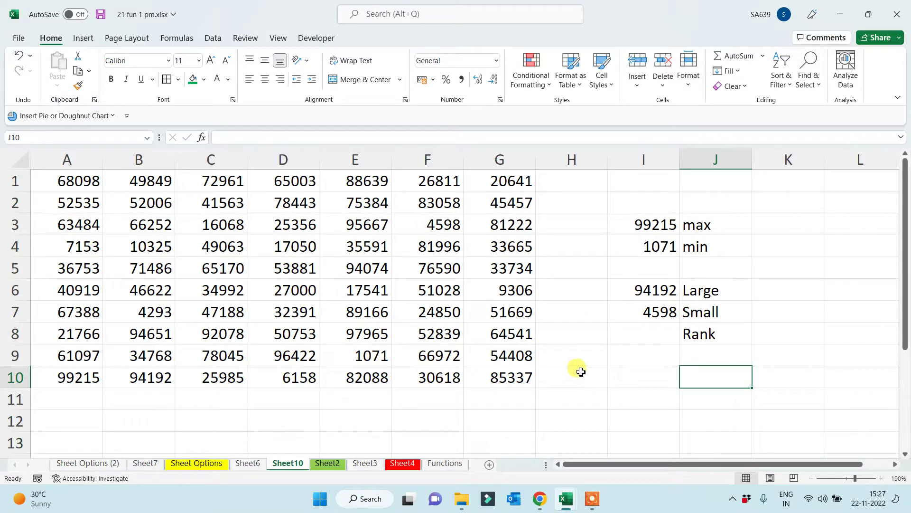
Give cell B8, holding 94651, a green fill
{"action": "left_click", "coordinate": [128, 336]}
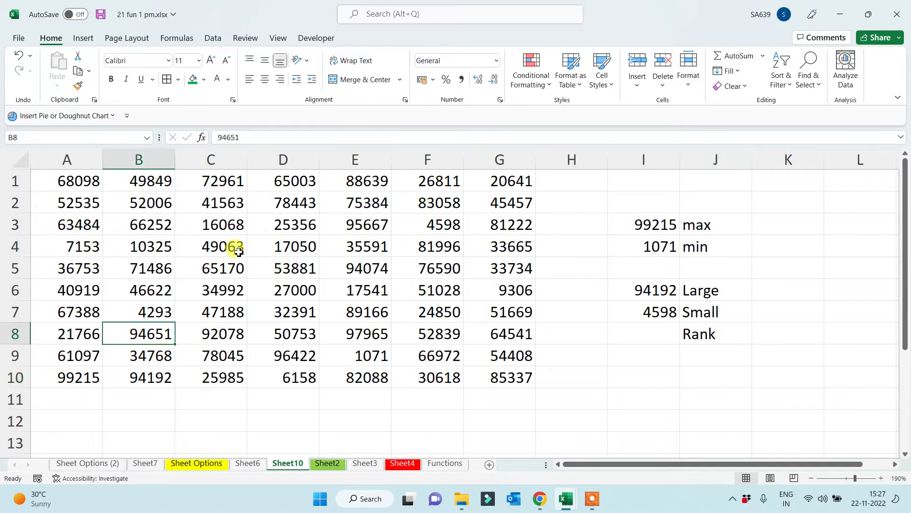
{"action": "left_click", "coordinate": [192, 80]}
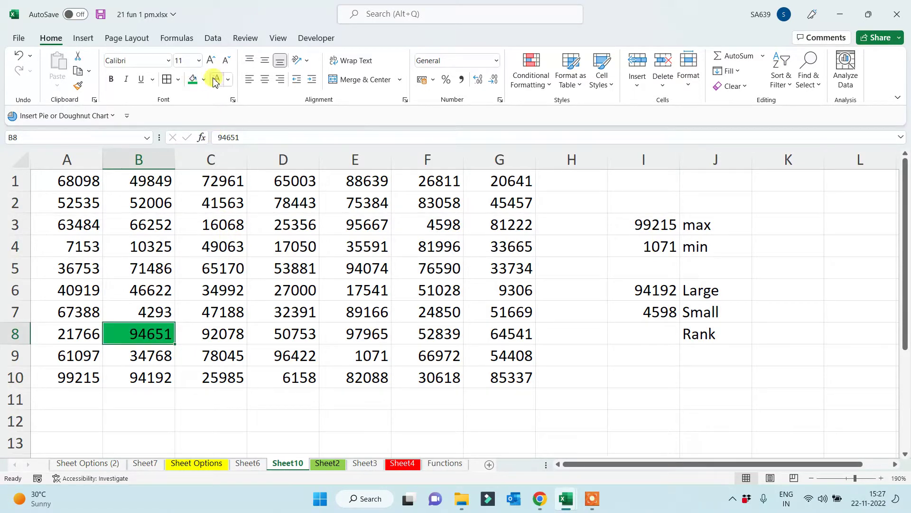
{"action": "left_click", "coordinate": [623, 396]}
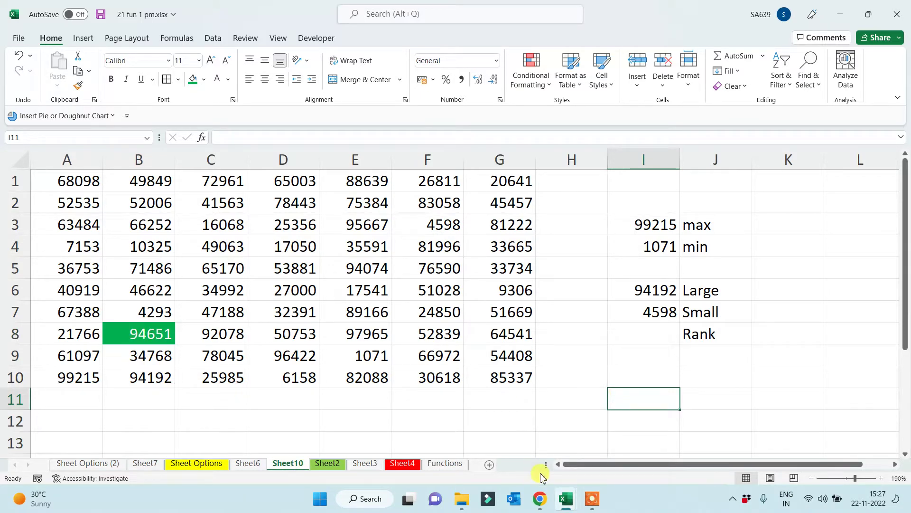
Enter =RANK(B8,A1:G10) in I8, returning 5 for B8's 94651
{"action": "left_click", "coordinate": [656, 339]}
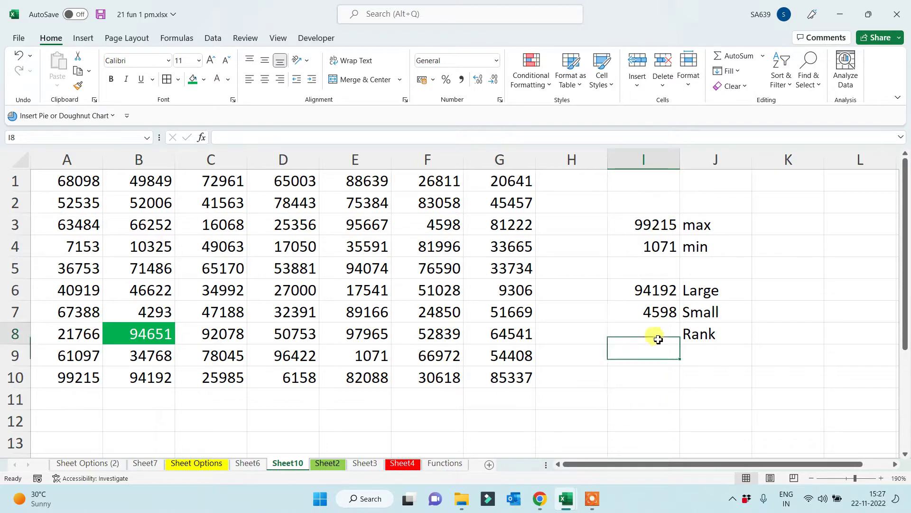
{"action": "type", "text": "=rand"}
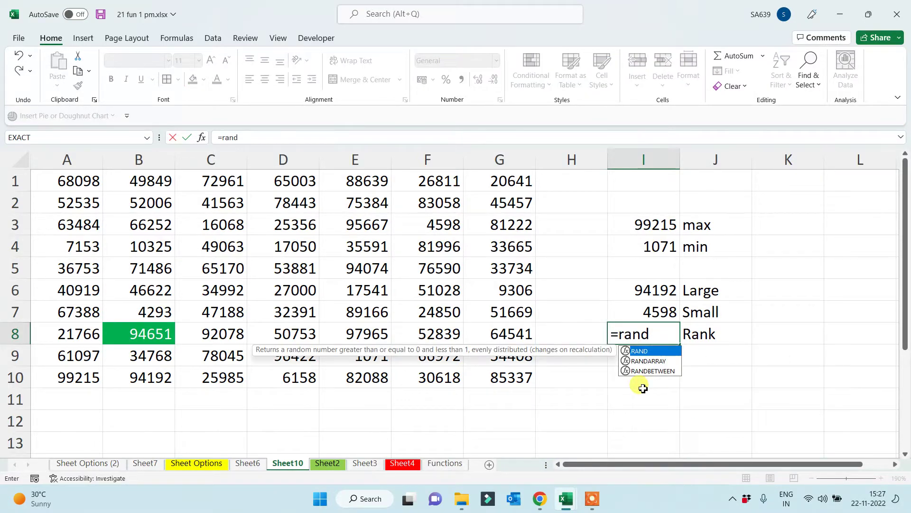
{"action": "key", "text": "BackSpace"}
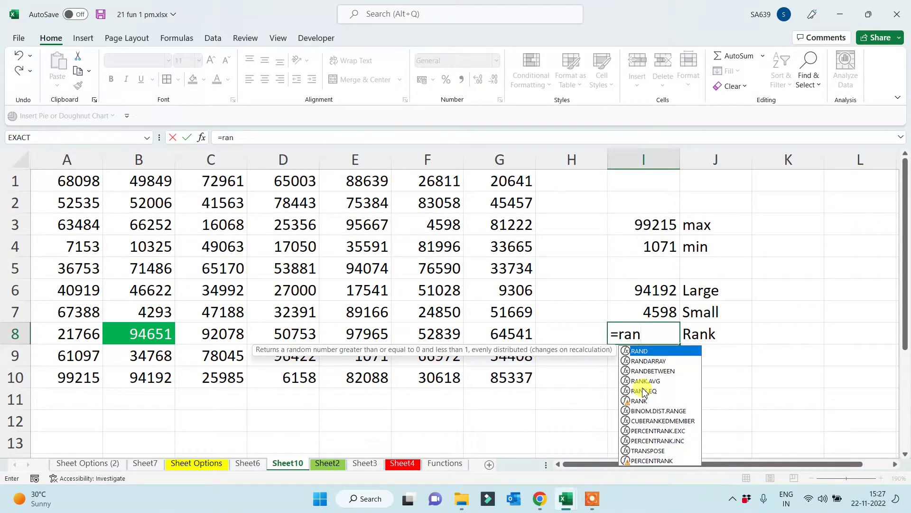
{"action": "type", "text": "k("}
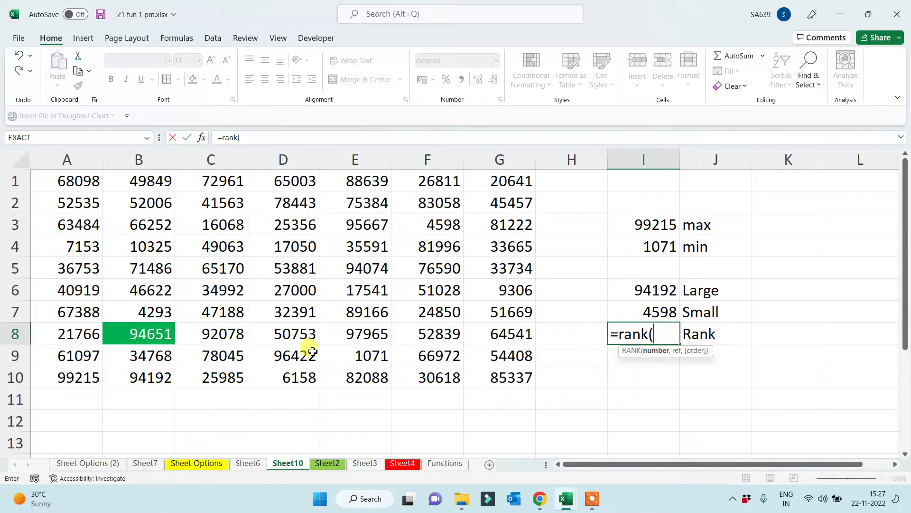
{"action": "left_click", "coordinate": [162, 334]}
{"action": "type", "text": ","}
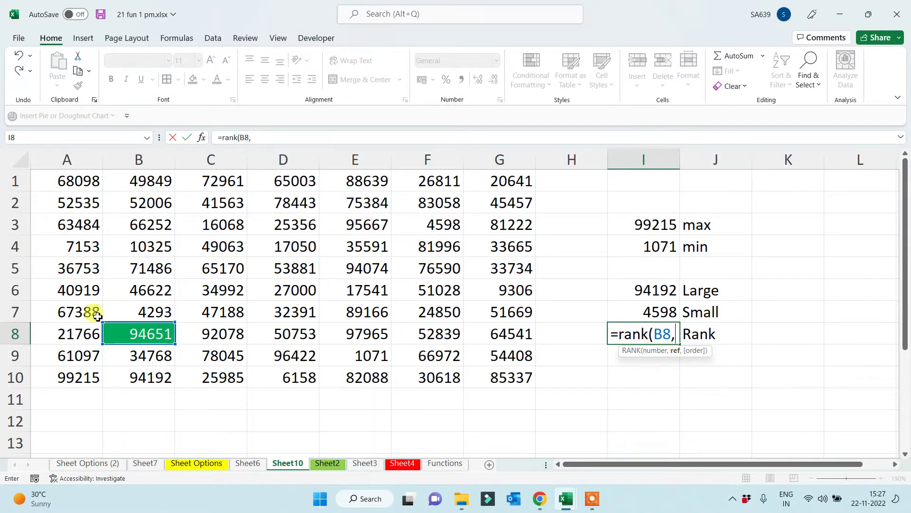
{"action": "left_click_drag", "start_coordinate": [43, 178], "coordinate": [493, 383]}
{"action": "type", "text": ")"}
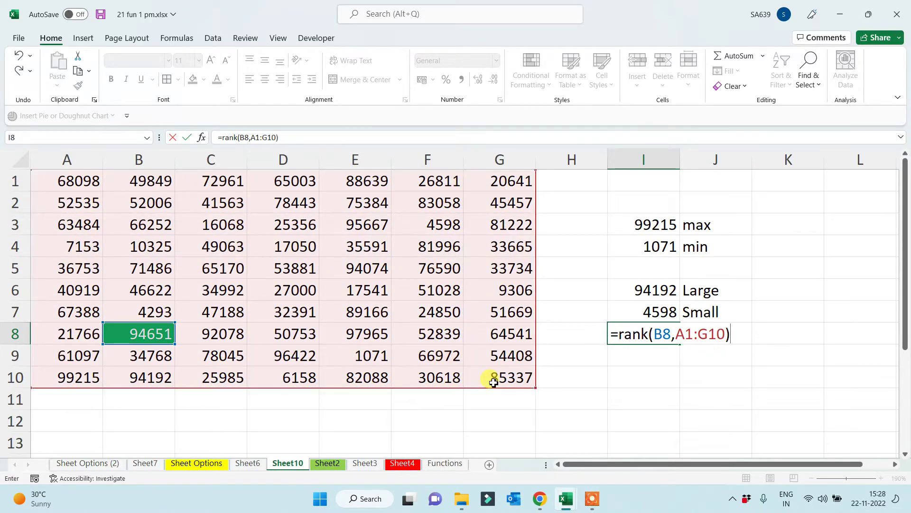
{"action": "key", "text": "Return"}
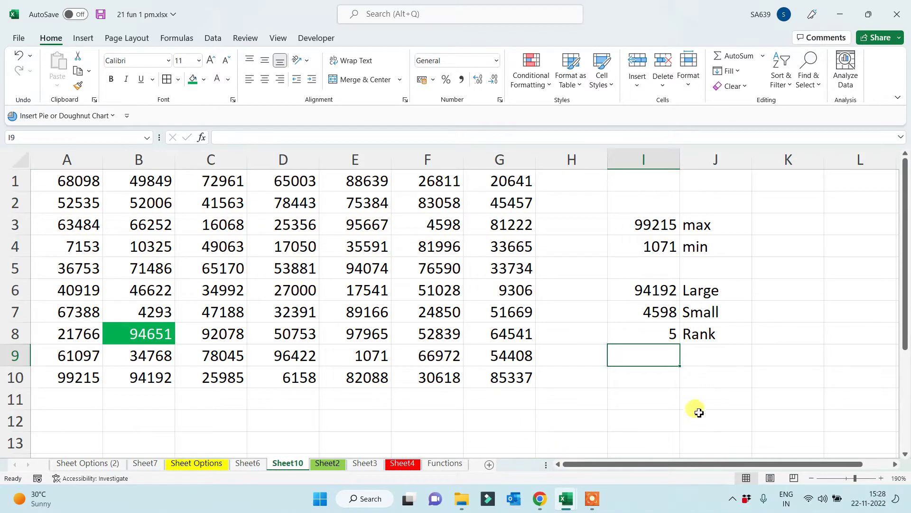
{"action": "left_click", "coordinate": [662, 338]}
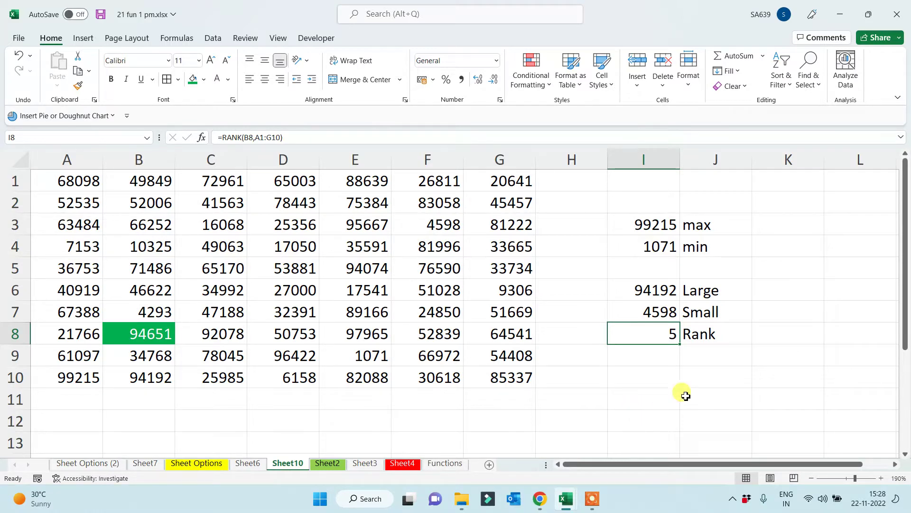
{"action": "left_click", "coordinate": [711, 291]}
Edit I6 to =LARGE(A1:G10,5) so it returns 94651, matching B8
{"action": "left_click", "coordinate": [713, 331]}
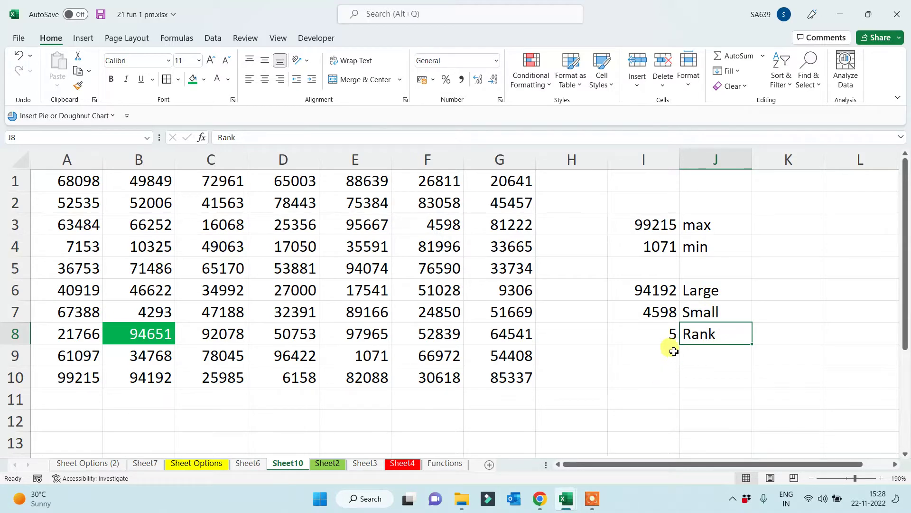
{"action": "left_click", "coordinate": [657, 333]}
{"action": "left_click", "coordinate": [659, 288]}
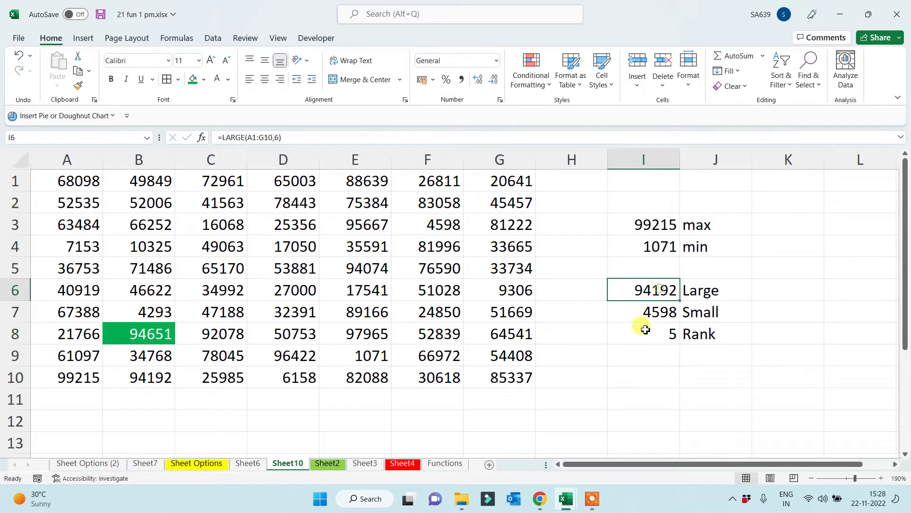
{"action": "left_click", "coordinate": [280, 136]}
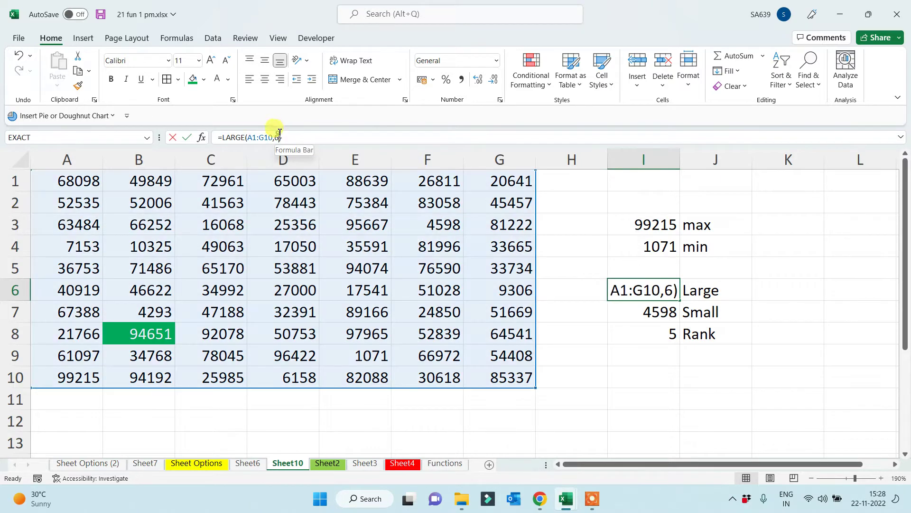
{"action": "key", "text": "BackSpace"}
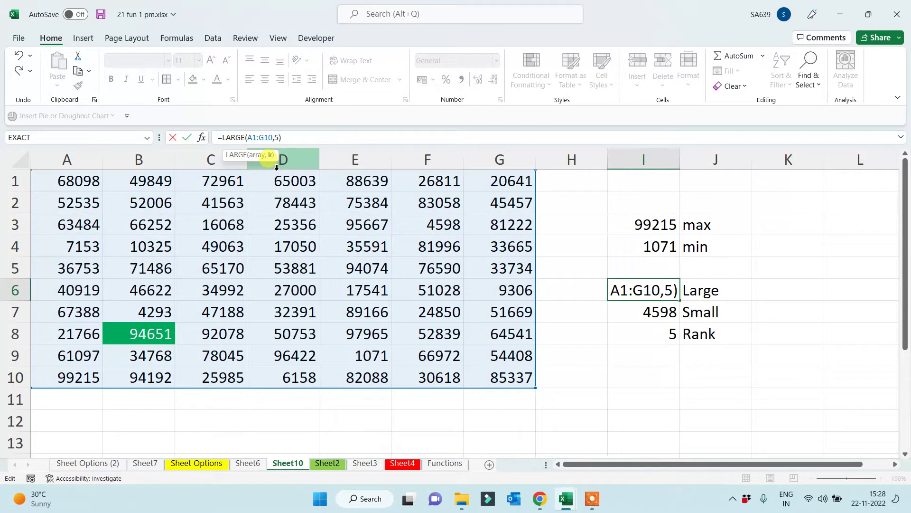
{"action": "type", "text": "5"}
{"action": "key", "text": "Return"}
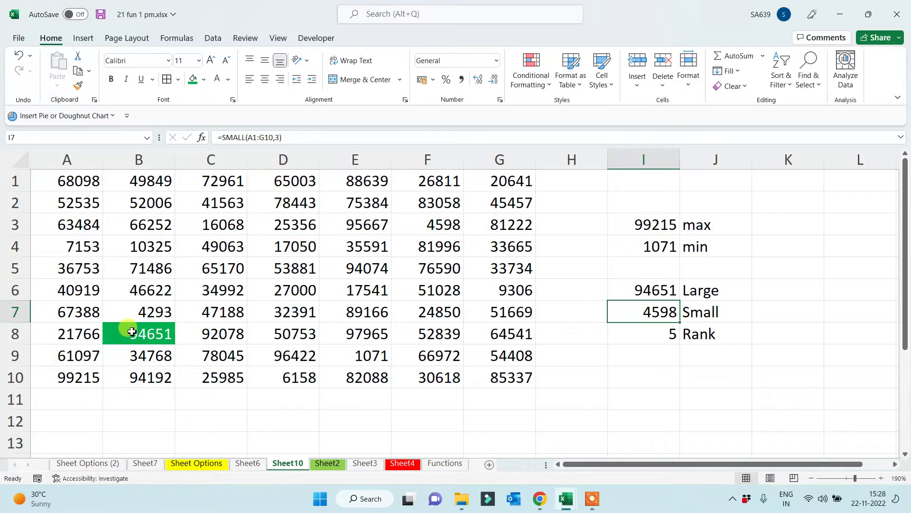
{"action": "left_click", "coordinate": [132, 331]}
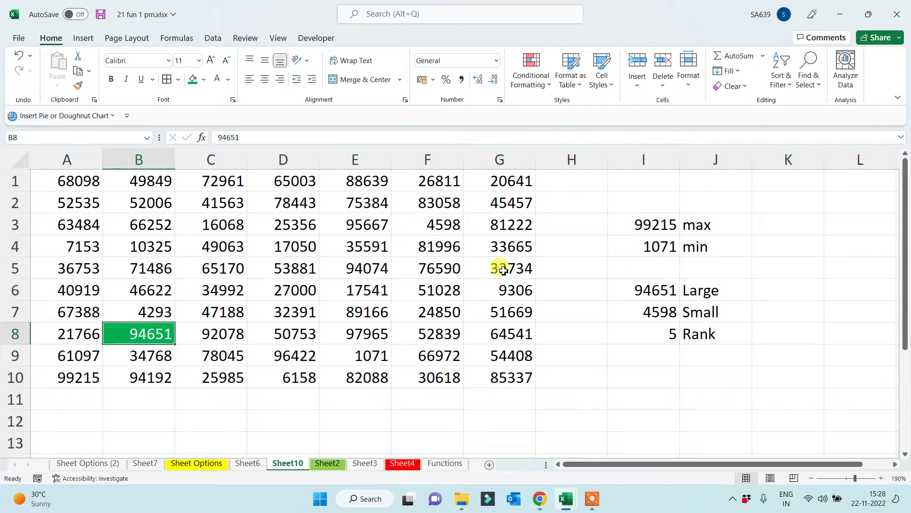
{"action": "left_click", "coordinate": [669, 338]}
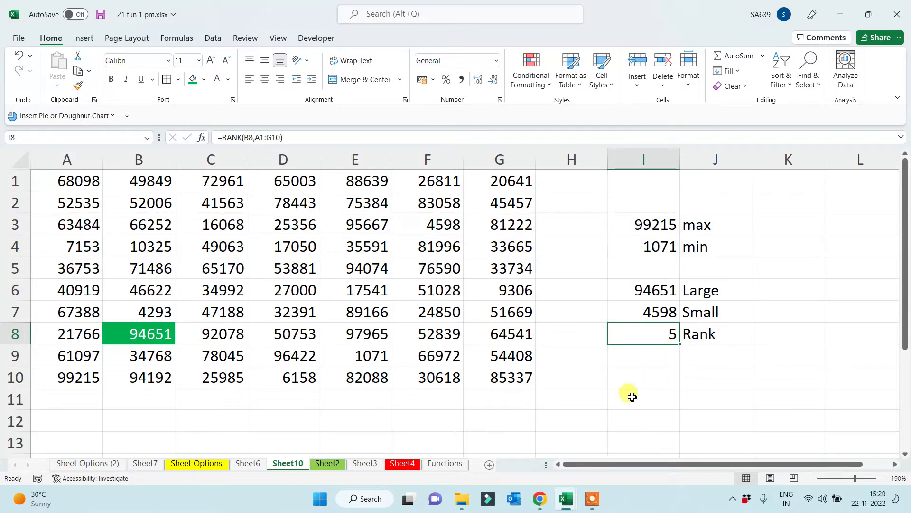
{"action": "left_click", "coordinate": [146, 334]}
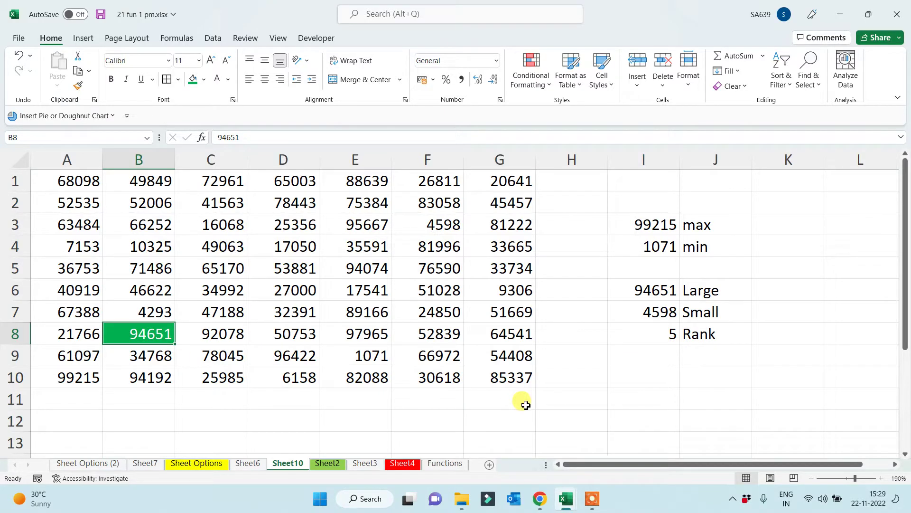
{"action": "left_click", "coordinate": [658, 334]}
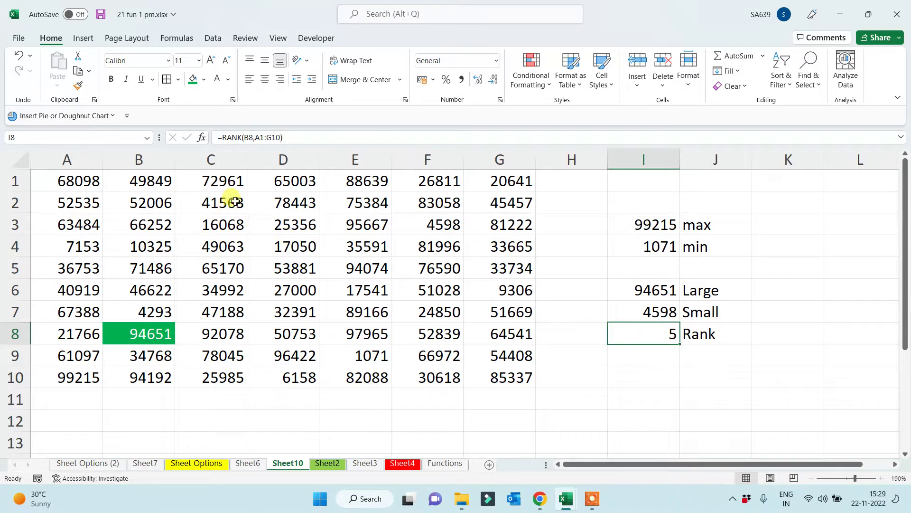
{"action": "left_click", "coordinate": [259, 137]}
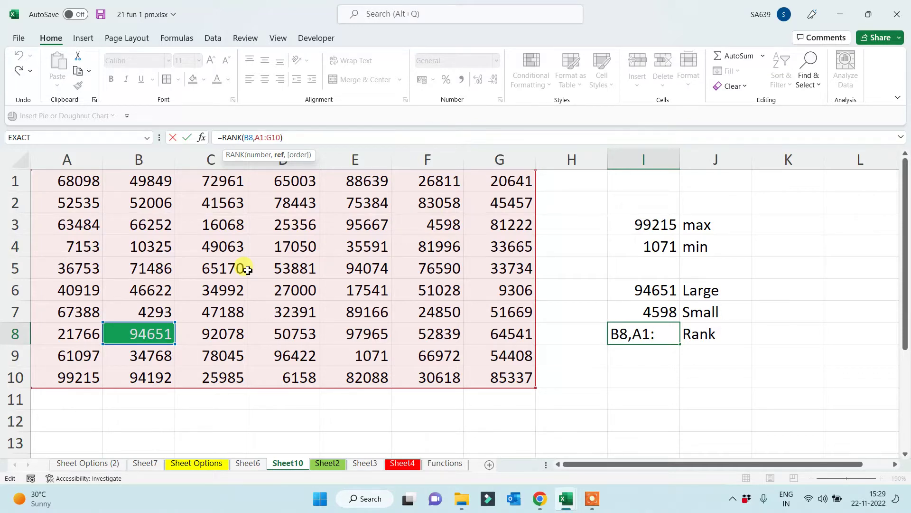
Format the Large, Small and Rank labels in J6:J8 with green fill and white text
{"action": "key", "text": "ctrl+Return"}
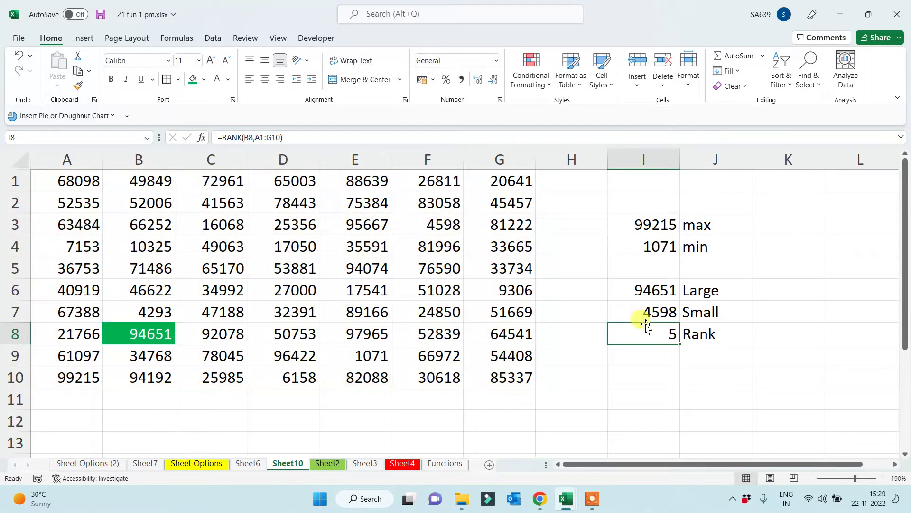
{"action": "left_click_drag", "start_coordinate": [712, 288], "coordinate": [712, 334]}
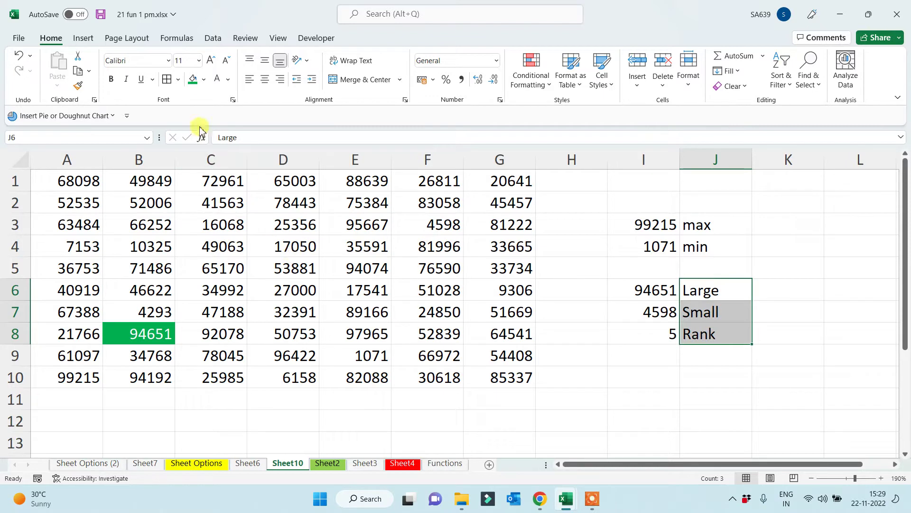
{"action": "left_click", "coordinate": [193, 79]}
{"action": "left_click", "coordinate": [217, 78]}
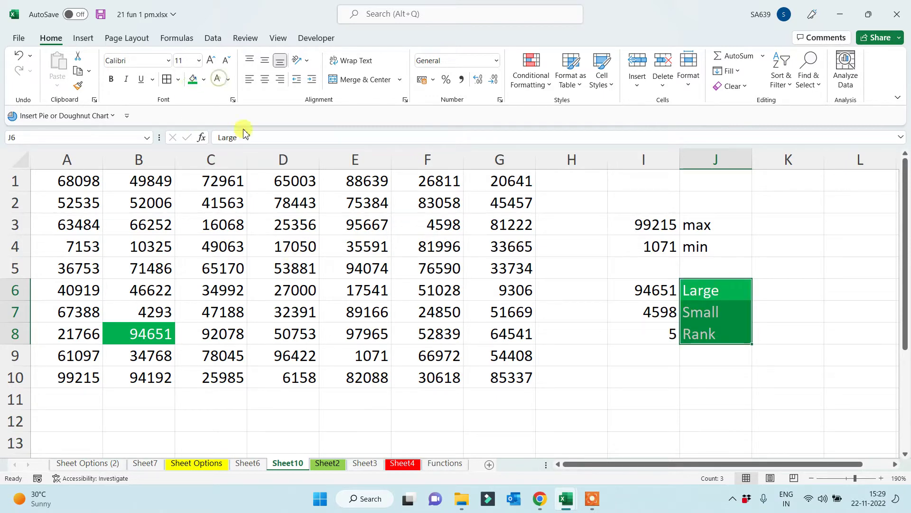
{"action": "left_click", "coordinate": [605, 394]}
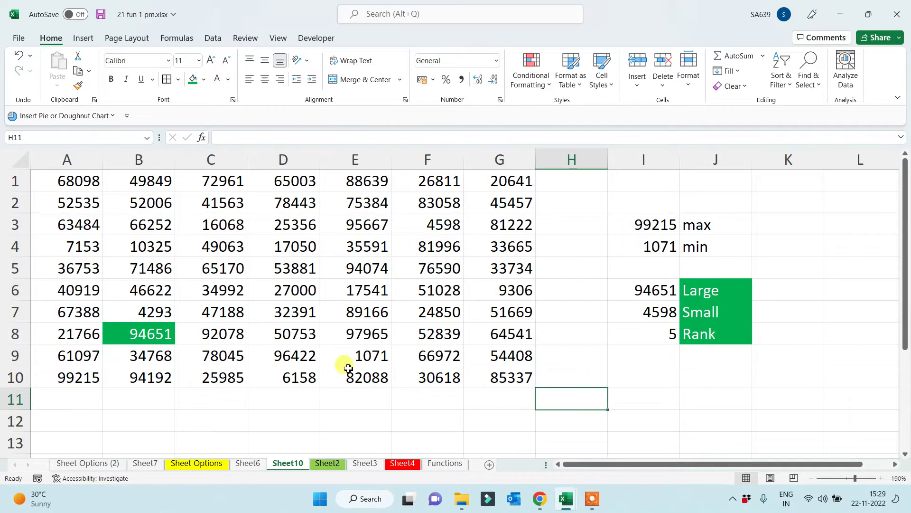
{"action": "left_click_drag", "start_coordinate": [74, 178], "coordinate": [495, 368]}
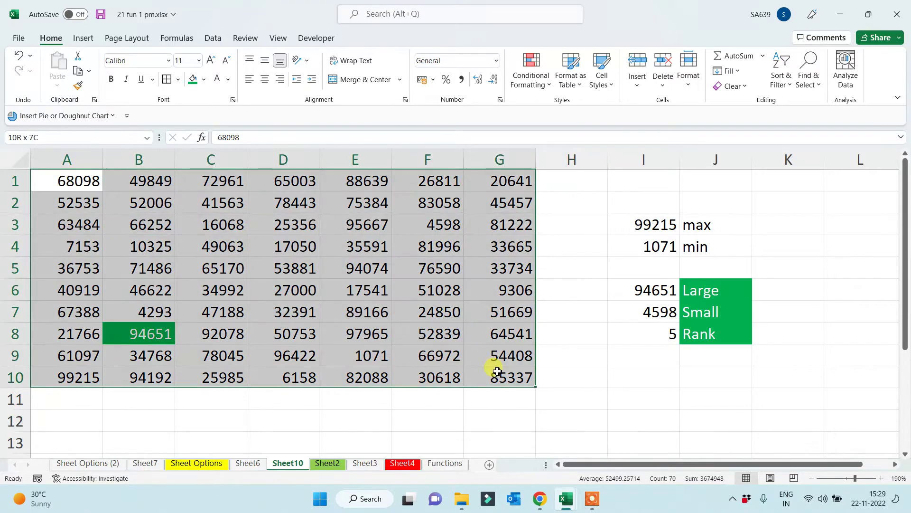
Move the Sheet10 tab to the end and add a new Sheet11
{"action": "key", "text": "ctrl+c"}
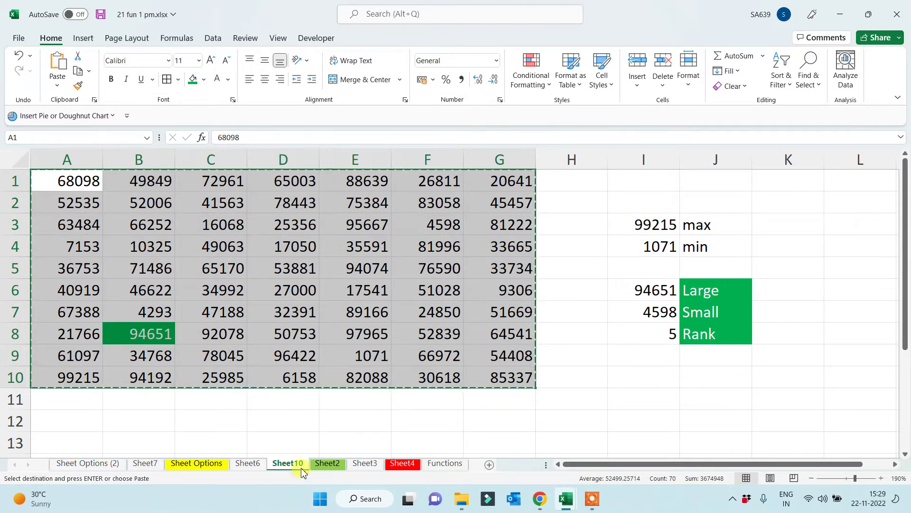
{"action": "left_click_drag", "start_coordinate": [296, 464], "coordinate": [480, 472]}
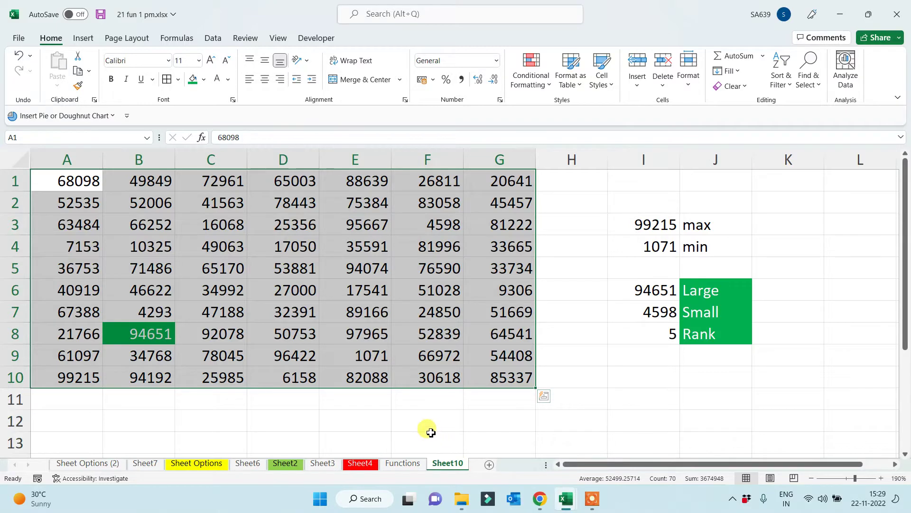
{"action": "left_click", "coordinate": [400, 418]}
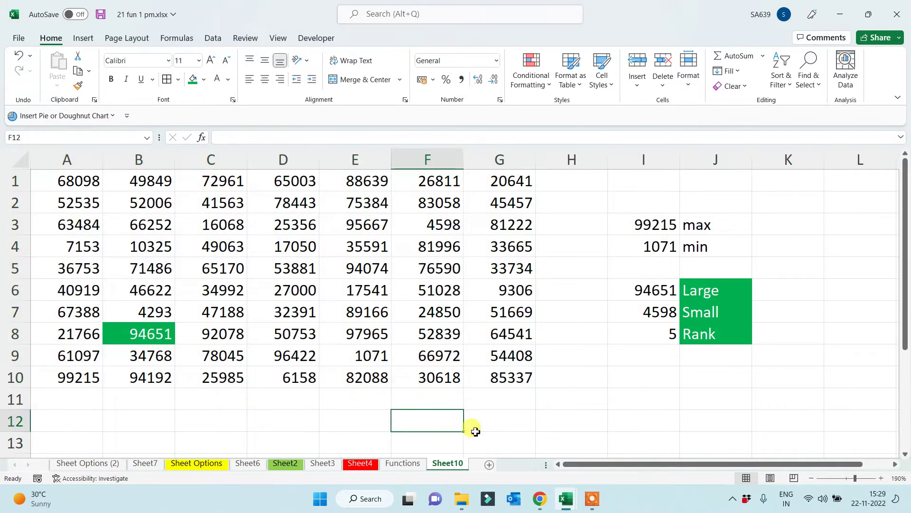
{"action": "left_click", "coordinate": [491, 463]}
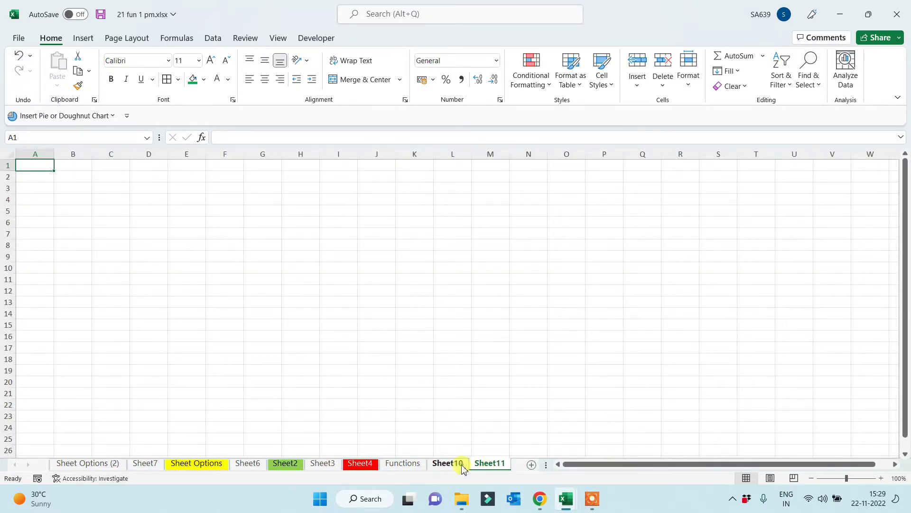
{"action": "left_click", "coordinate": [447, 464]}
Copy the A1:G10 grid from Sheet10 into Sheet11 and select it for naming
{"action": "left_click_drag", "start_coordinate": [73, 181], "coordinate": [492, 380]}
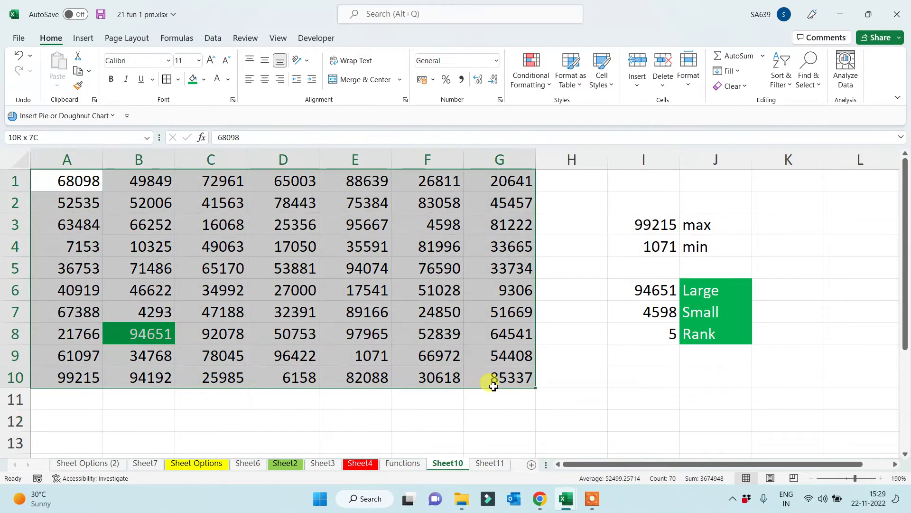
{"action": "key", "text": "ctrl+c"}
{"action": "left_click", "coordinate": [490, 463]}
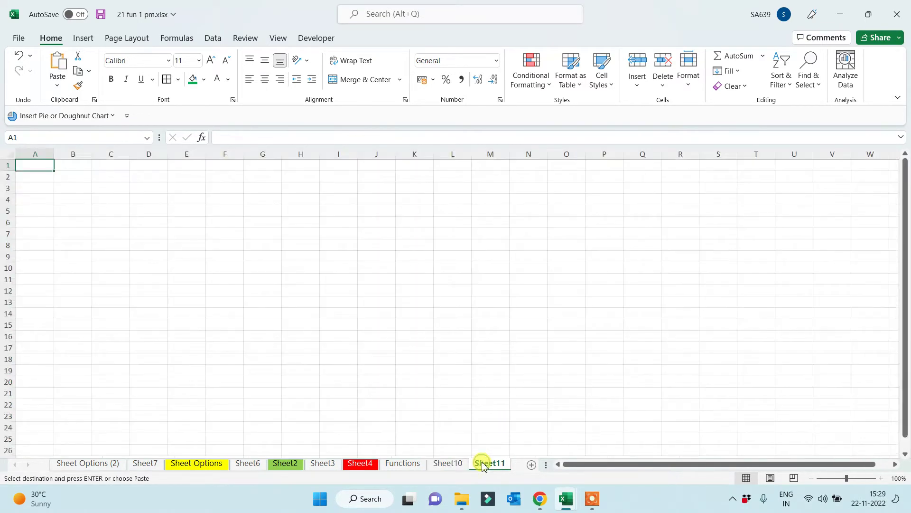
{"action": "key", "text": "ctrl+v"}
{"action": "scroll", "coordinate": [372, 356], "scroll_direction": "up", "scroll_amount": 4}
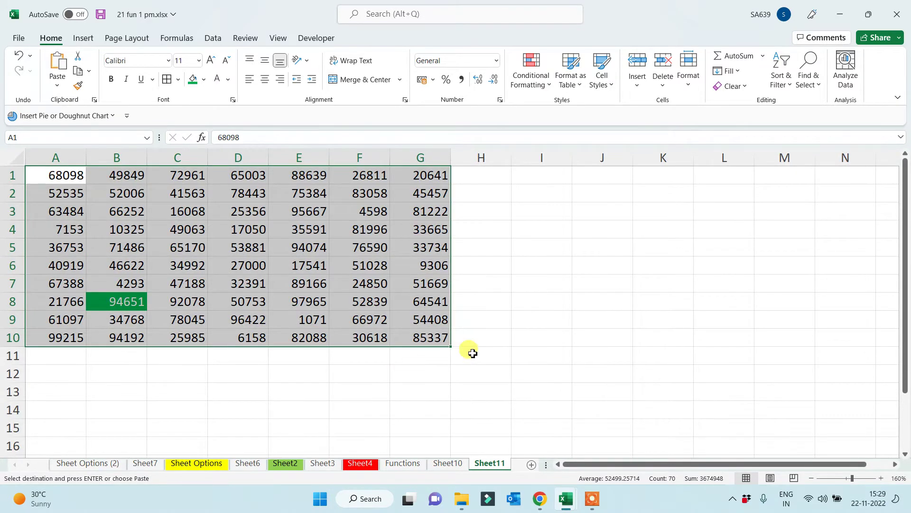
{"action": "left_click", "coordinate": [470, 351]}
{"action": "left_click_drag", "start_coordinate": [67, 178], "coordinate": [415, 336]}
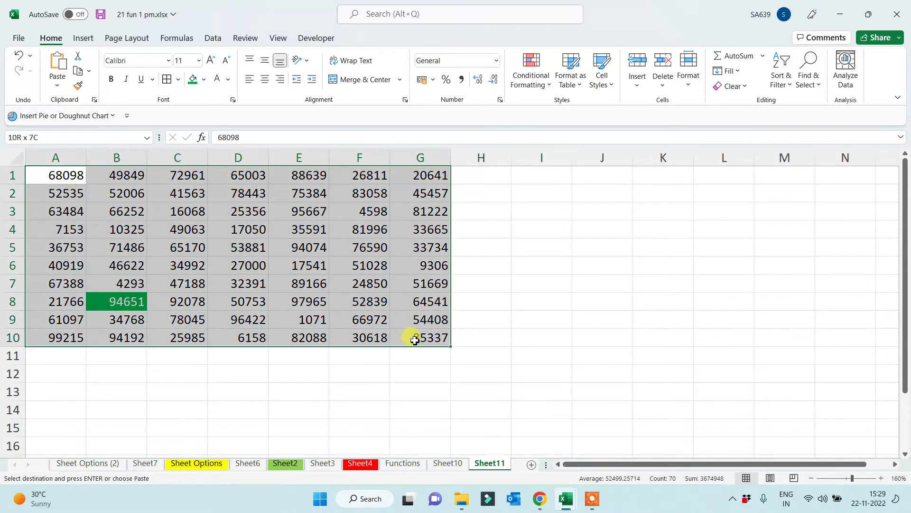
{"action": "left_click", "coordinate": [36, 137]}
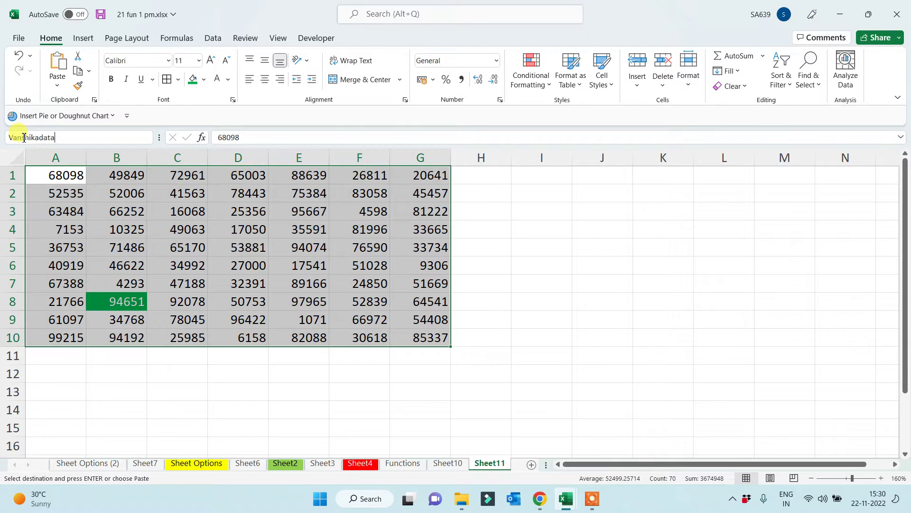
{"action": "key", "text": "Return"}
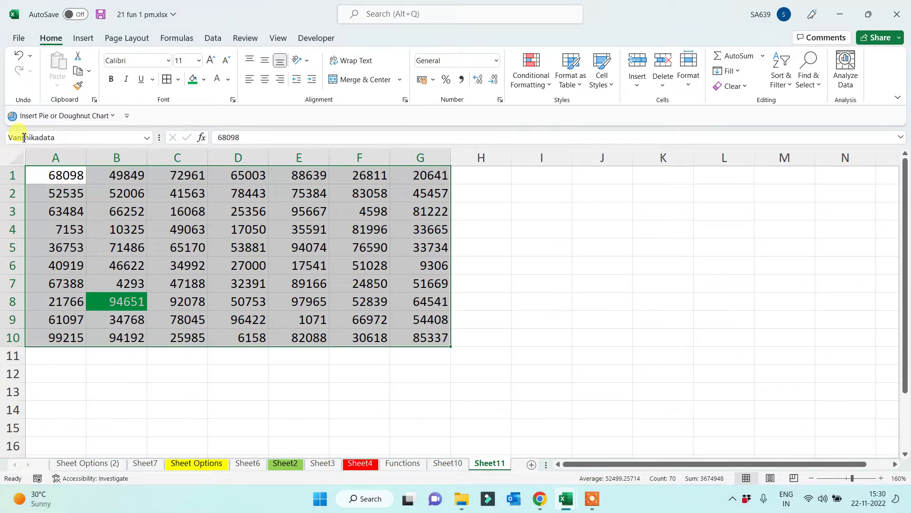
{"action": "left_click", "coordinate": [125, 413]}
{"action": "left_click_drag", "start_coordinate": [59, 170], "coordinate": [418, 337]}
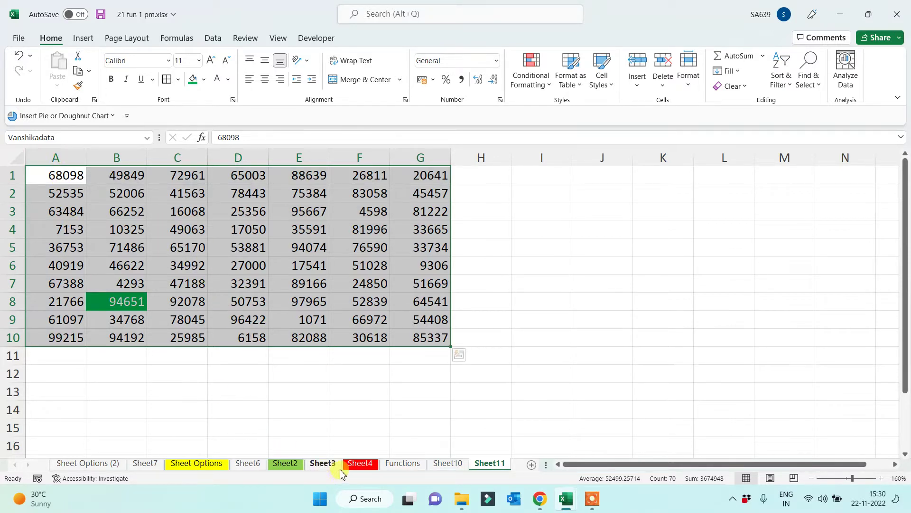
{"action": "left_click", "coordinate": [448, 463]}
{"action": "left_click", "coordinate": [95, 189]}
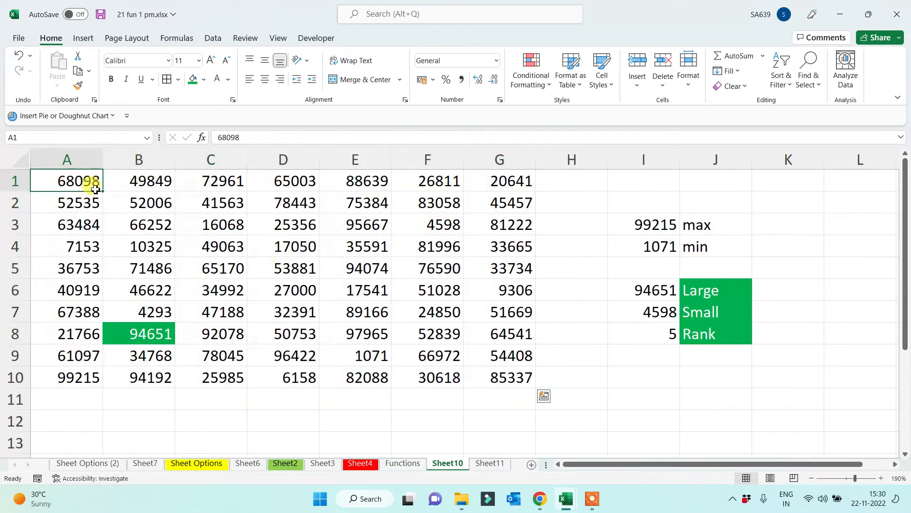
{"action": "left_click_drag", "start_coordinate": [95, 189], "coordinate": [485, 372]}
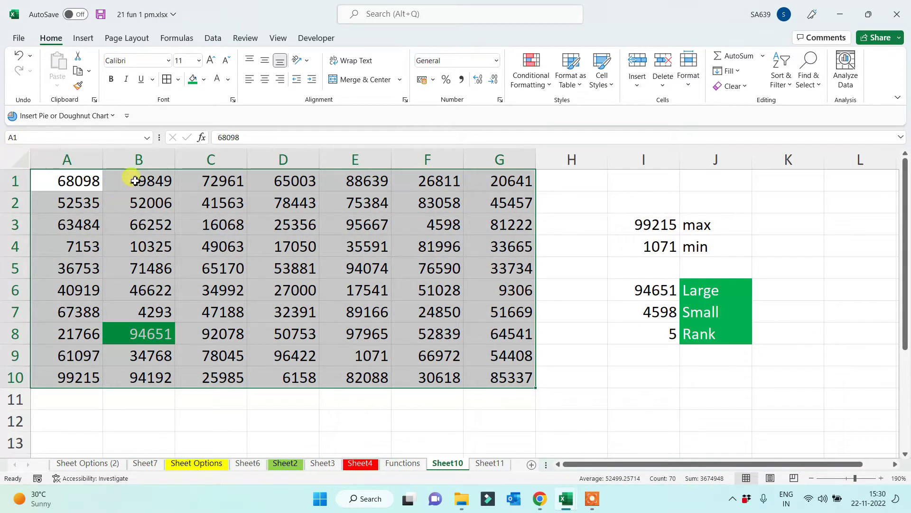
{"action": "left_click", "coordinate": [63, 181]}
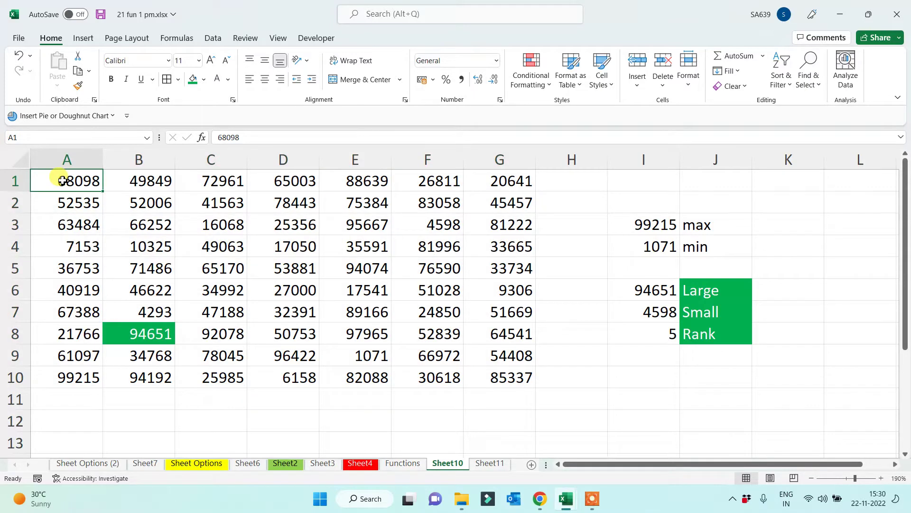
{"action": "left_click_drag", "start_coordinate": [62, 181], "coordinate": [496, 377]}
{"action": "left_click", "coordinate": [55, 180]}
{"action": "left_click_drag", "start_coordinate": [72, 176], "coordinate": [229, 373]}
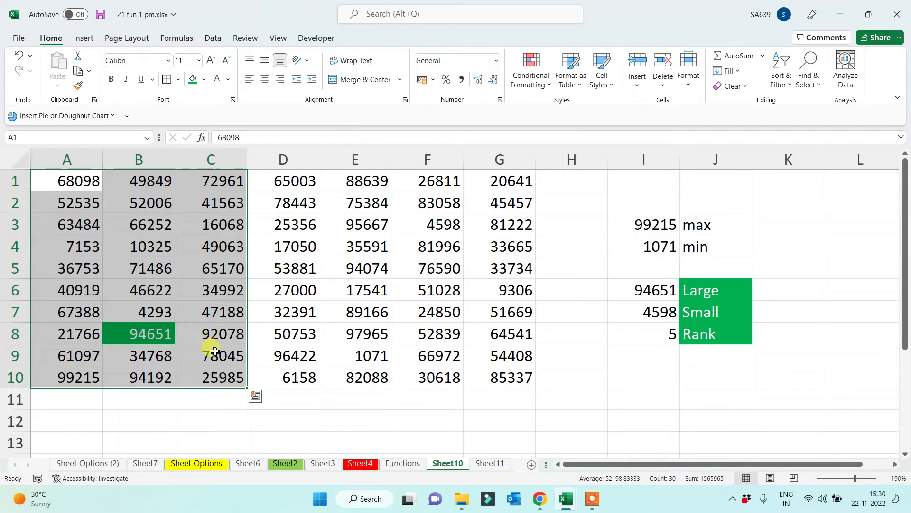
{"action": "left_click", "coordinate": [479, 463]}
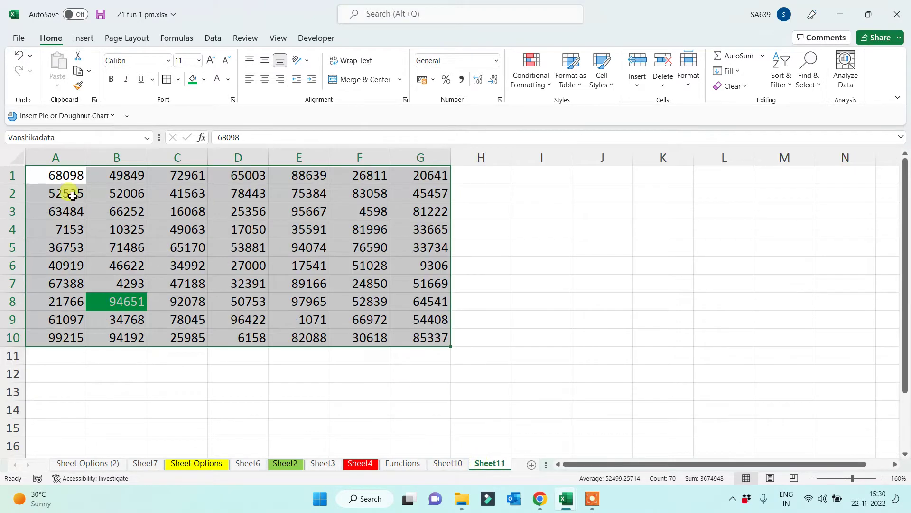
{"action": "left_click_drag", "start_coordinate": [59, 177], "coordinate": [417, 347]}
{"action": "left_click", "coordinate": [608, 332]}
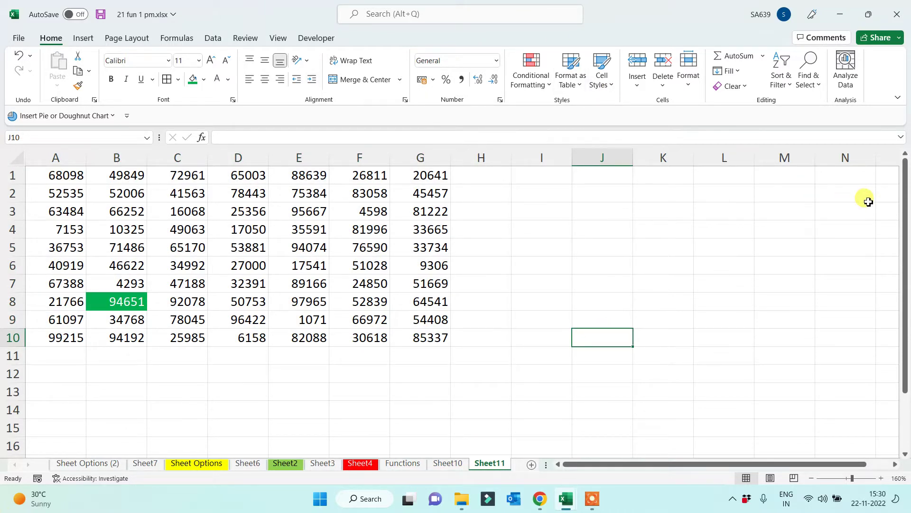
Type the heading 'Top 10 Values' in J1 and autofit column J
{"action": "left_click", "coordinate": [588, 174]}
{"action": "left_click_drag", "start_coordinate": [39, 176], "coordinate": [409, 341]}
{"action": "left_click", "coordinate": [655, 244]}
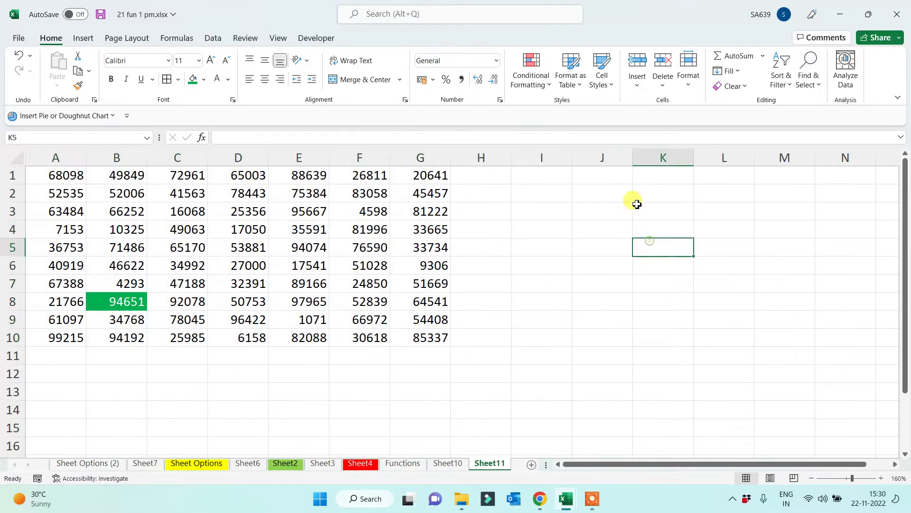
{"action": "left_click", "coordinate": [590, 175]}
{"action": "type", "text": "Top"}
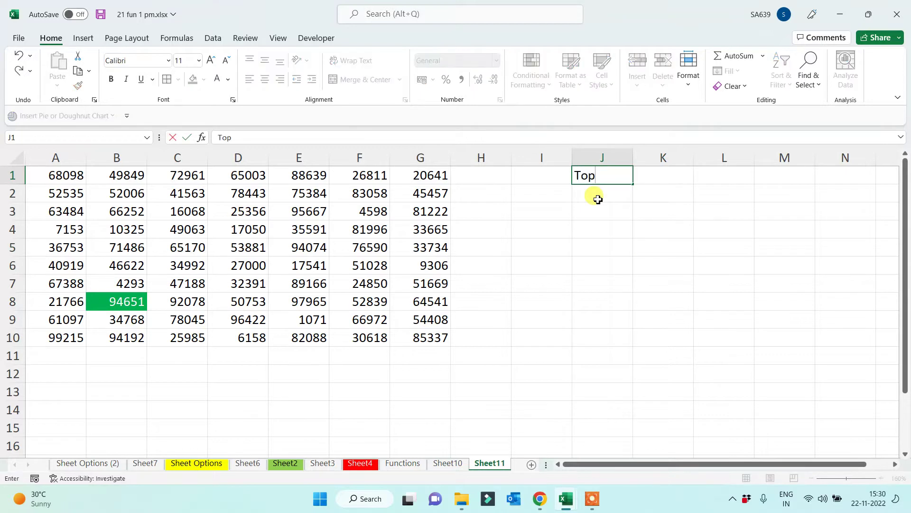
{"action": "type", "text": " 10 /vaky"}
{"action": "key", "text": "BackSpace"}
{"action": "key", "text": "BackSpace"}
{"action": "type", "text": "VAlues"}
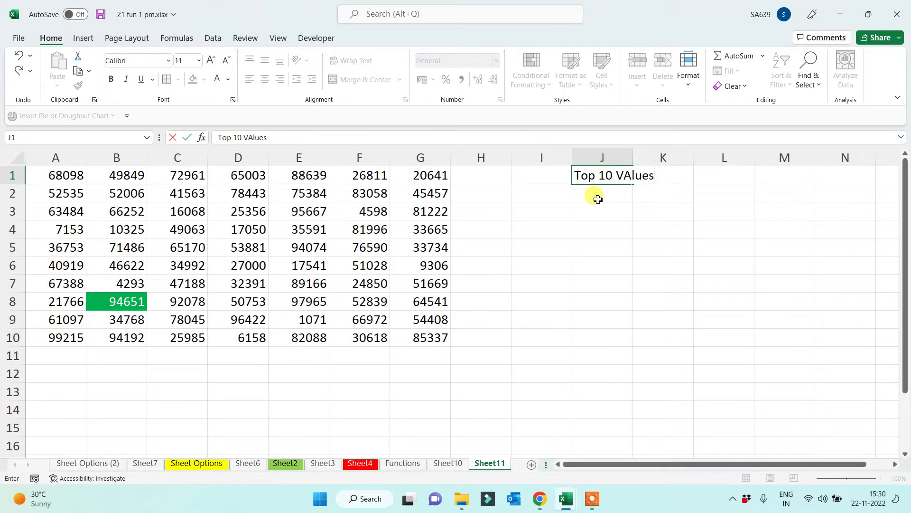
{"action": "key", "text": "Return"}
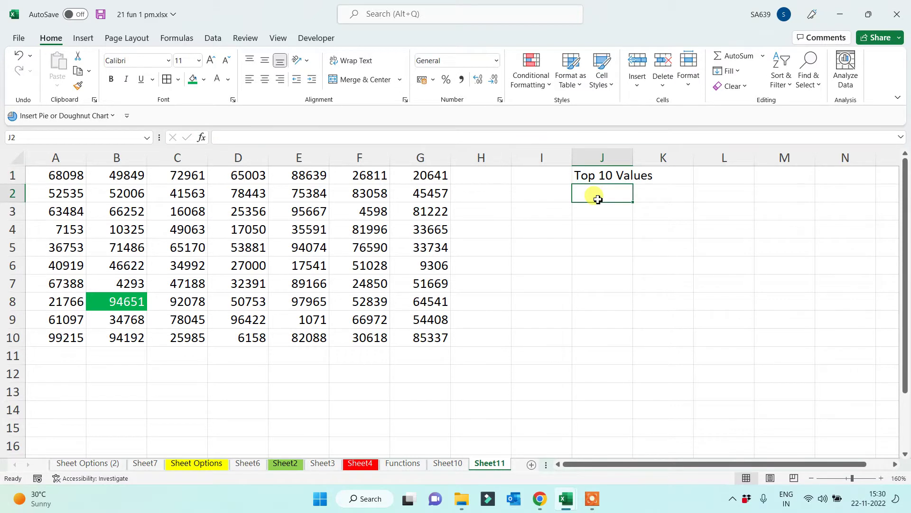
{"action": "double_click", "coordinate": [633, 157]}
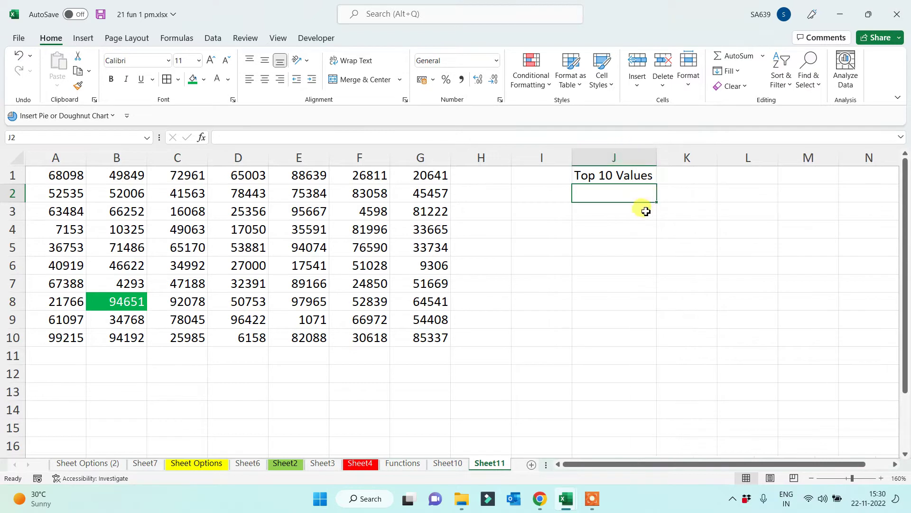
Number the ranks 1 through 10 down K3:K12
{"action": "left_click", "coordinate": [635, 212]}
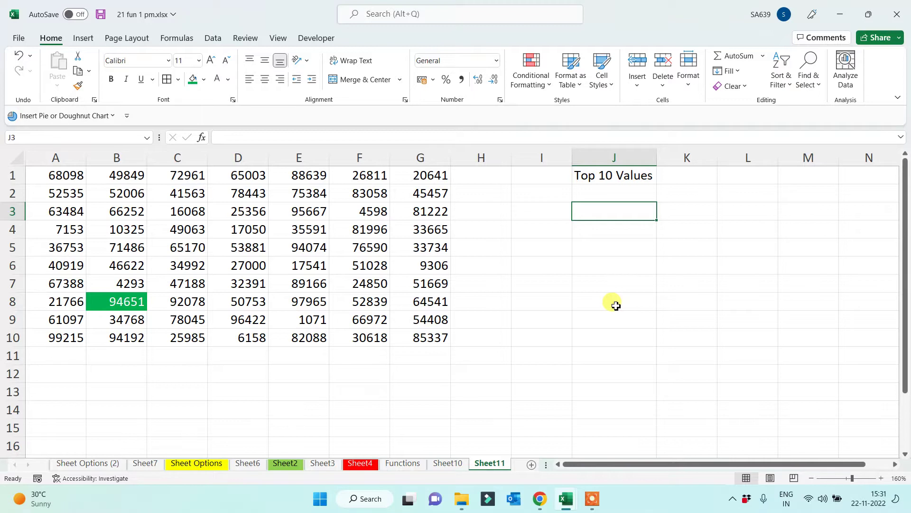
{"action": "key", "text": "Right"}
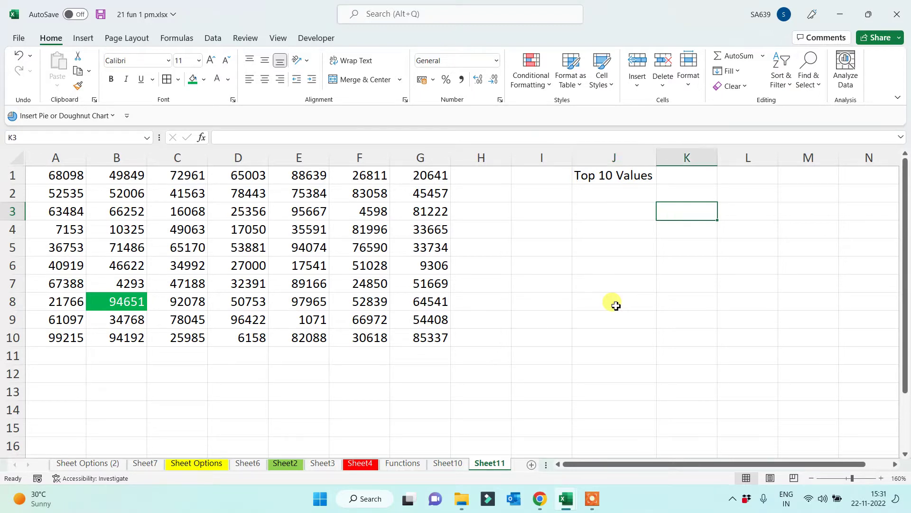
{"action": "type", "text": "1 2 3 4"}
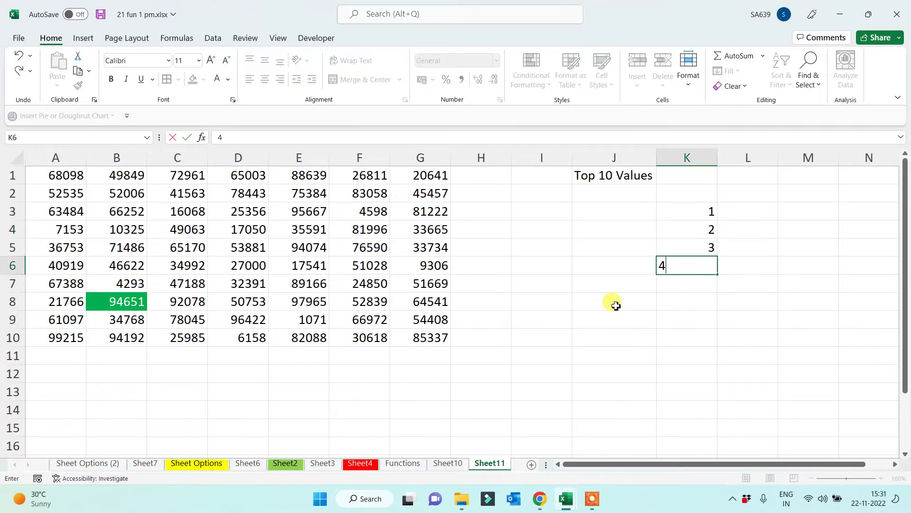
{"action": "type", "text": " 5 6"}
{"action": "key", "text": "Return"}
{"action": "type", "text": "7"}
{"action": "key", "text": "Return"}
{"action": "type", "text": "8"}
{"action": "key", "text": "Return"}
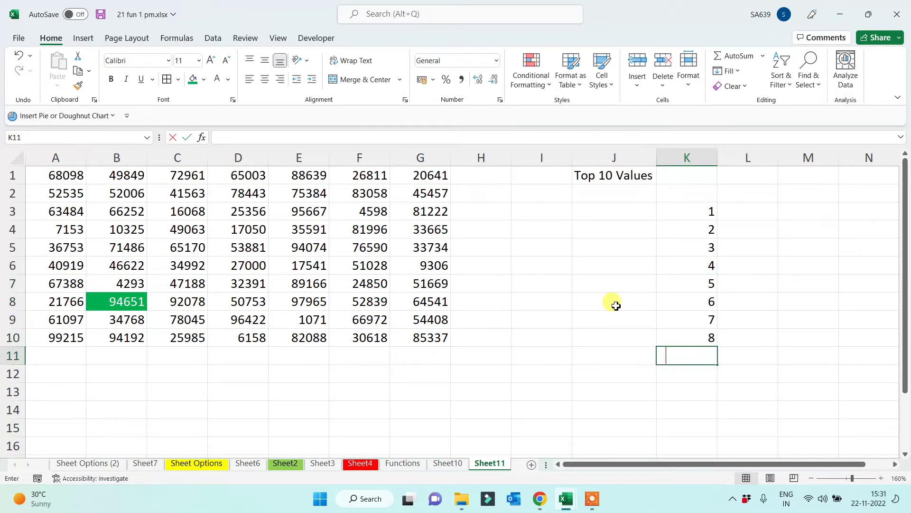
{"action": "type", "text": "9"}
{"action": "key", "text": "Return"}
{"action": "type", "text": "10"}
{"action": "key", "text": "Return"}
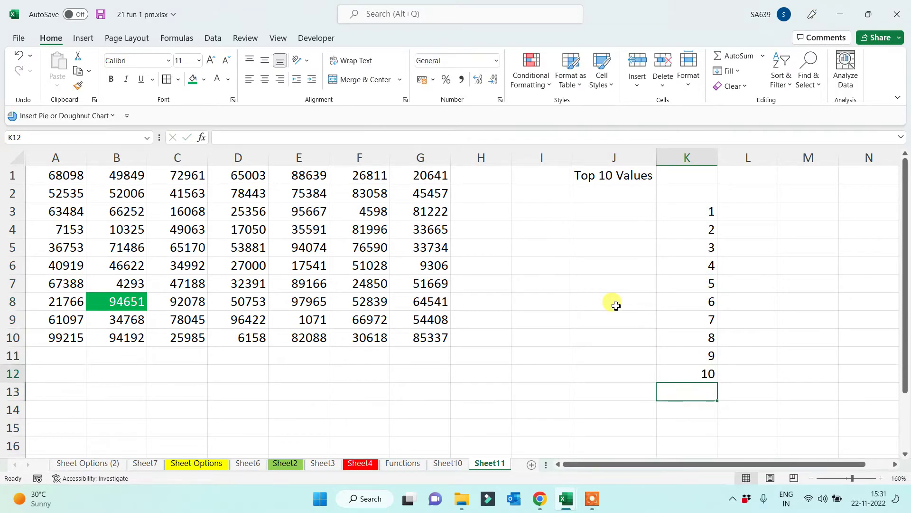
{"action": "key", "text": "Up"}
{"action": "key", "text": "Up"}
{"action": "key", "text": "Up"}
{"action": "key", "text": "Up"}
{"action": "key", "text": "Up"}
{"action": "key", "text": "Up"}
{"action": "key", "text": "Up"}
{"action": "key", "text": "Up"}
{"action": "key", "text": "Up"}
{"action": "key", "text": "Left"}
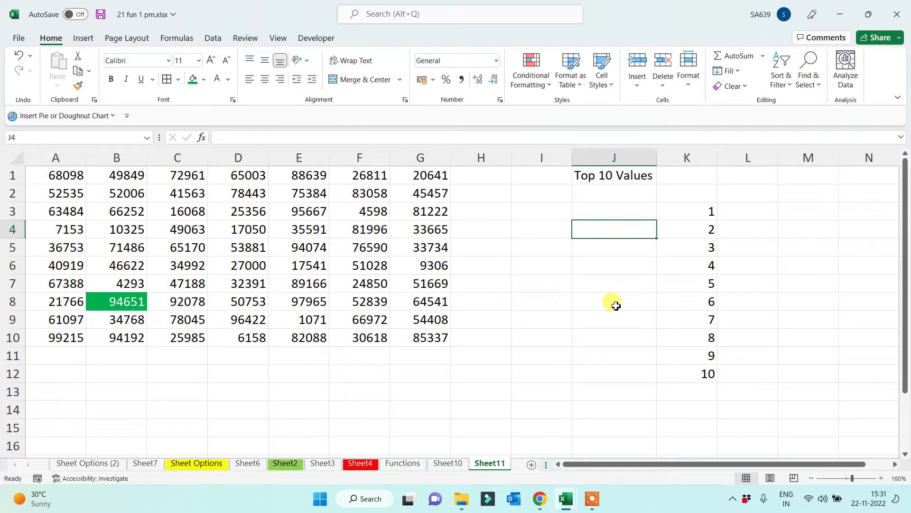
{"action": "key", "text": "Up"}
Enter =LARGE(A1:G11,K3) in J3 to get the grid's largest value
{"action": "type", "text": "=large"}
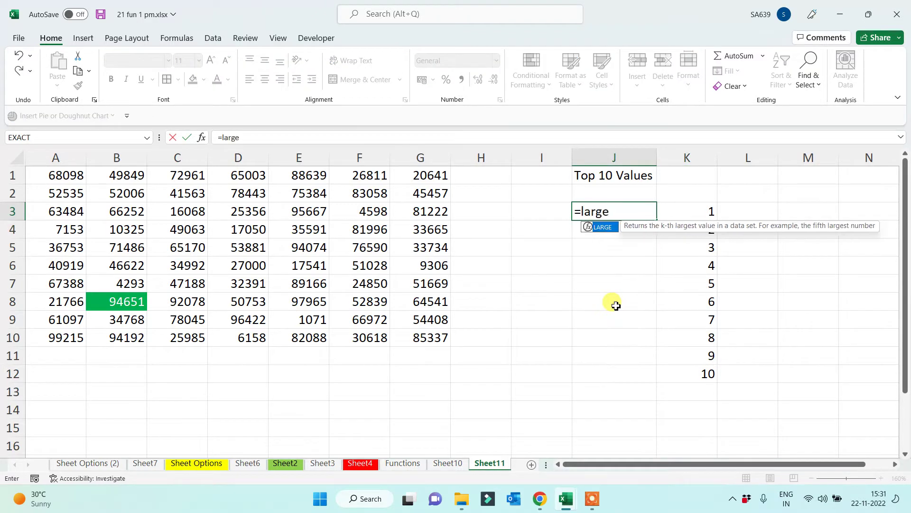
{"action": "key", "text": "Tab"}
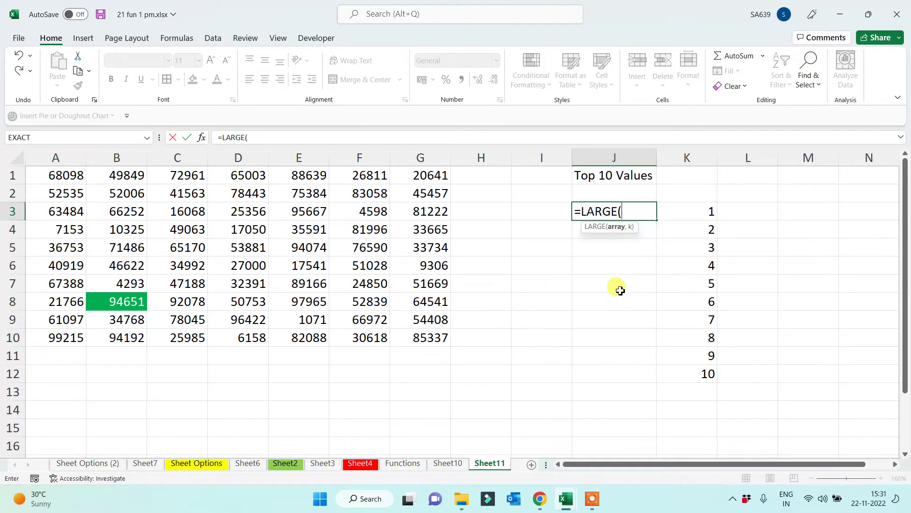
{"action": "left_click_drag", "start_coordinate": [67, 177], "coordinate": [435, 356]}
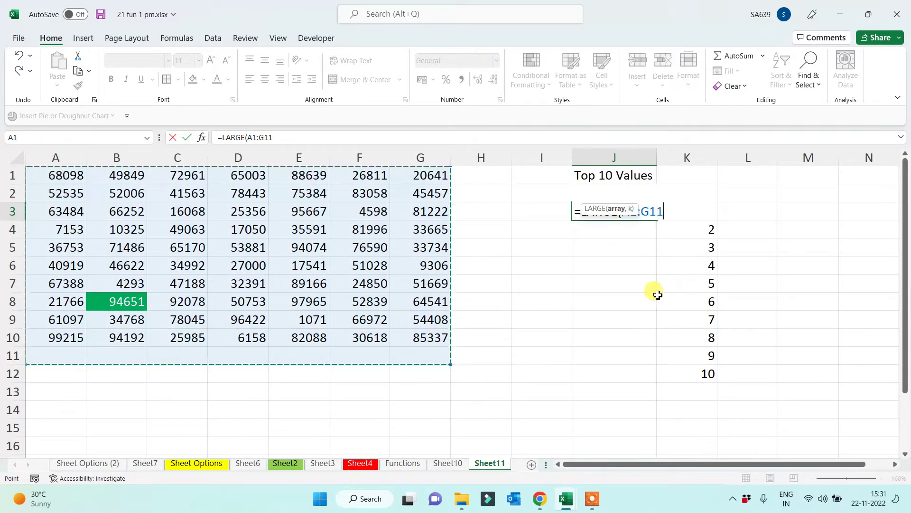
{"action": "type", "text": ","}
{"action": "left_click", "coordinate": [709, 231]}
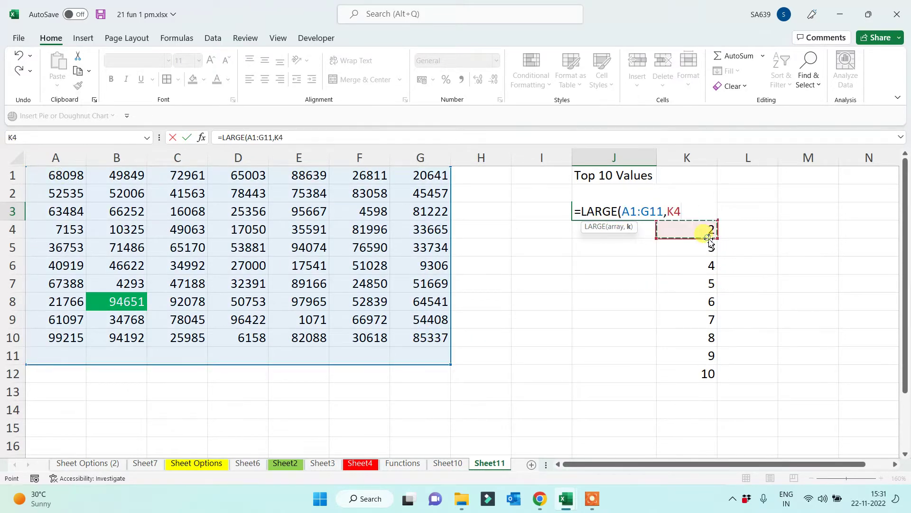
{"action": "key", "text": "Up"}
{"action": "type", "text": ")"}
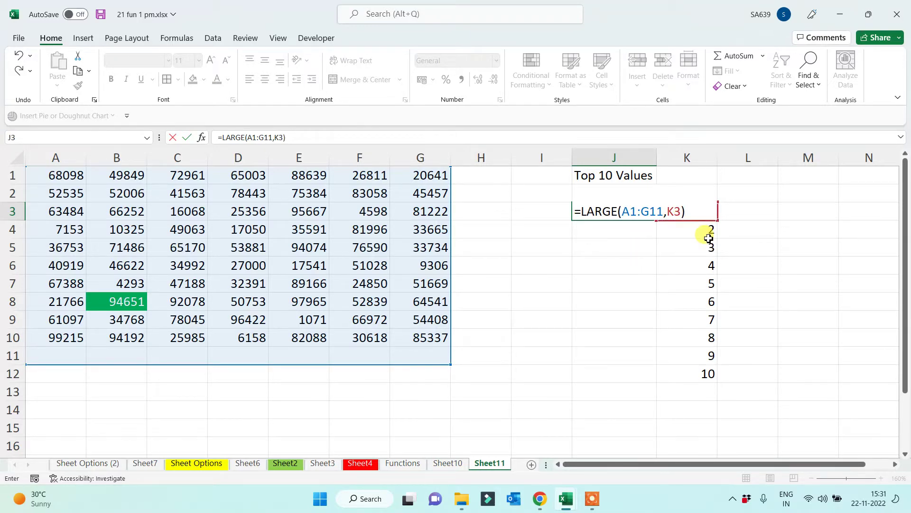
{"action": "key", "text": "Return"}
Fill the LARGE formula down to J12 and check the results, where J12 shows #NUM!
{"action": "left_click", "coordinate": [620, 209]}
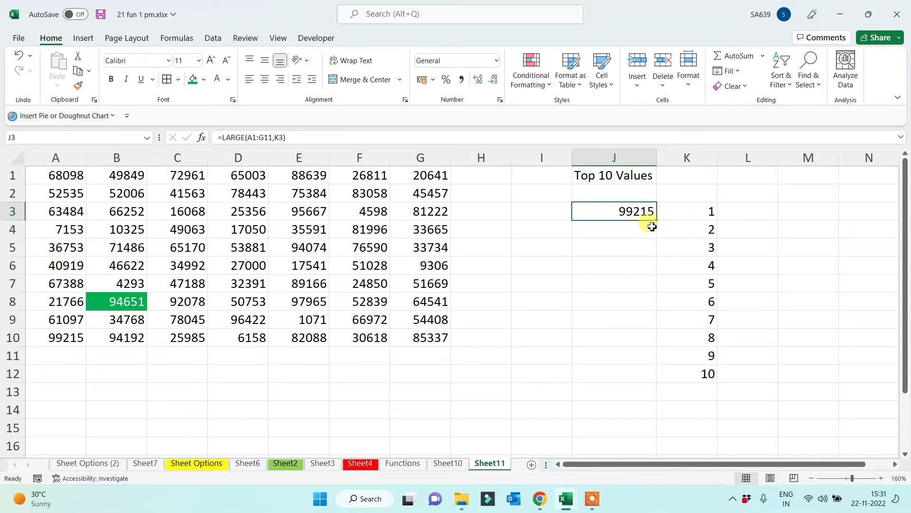
{"action": "left_click_drag", "start_coordinate": [657, 220], "coordinate": [656, 385]}
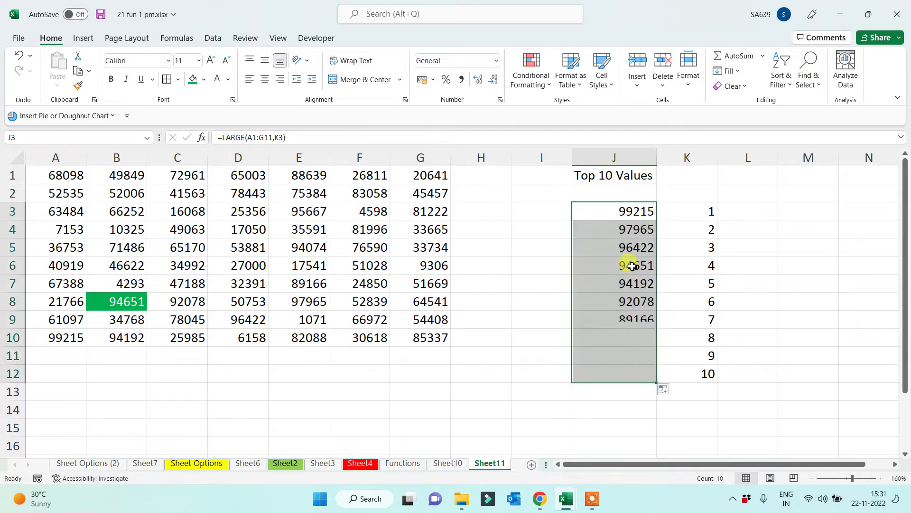
{"action": "left_click", "coordinate": [683, 231]}
{"action": "left_click", "coordinate": [616, 264]}
{"action": "left_click", "coordinate": [674, 248]}
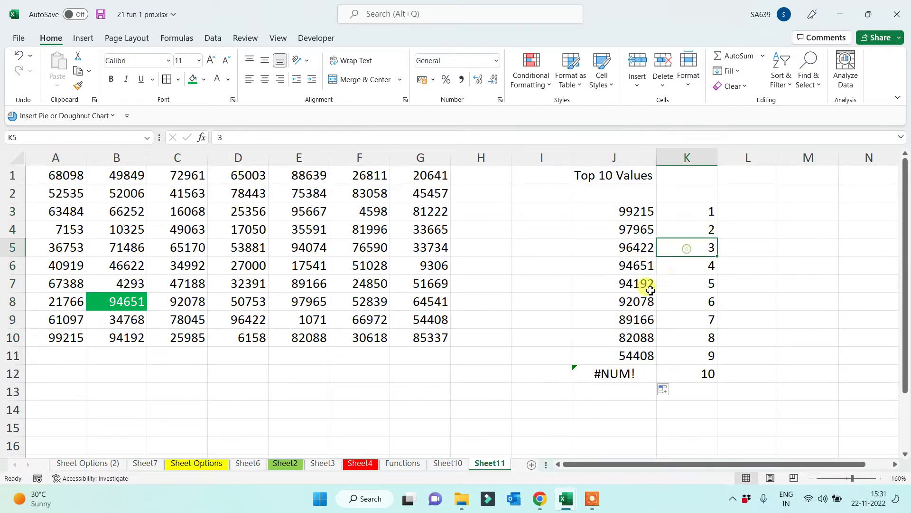
{"action": "left_click", "coordinate": [706, 284]}
{"action": "left_click", "coordinate": [665, 336]}
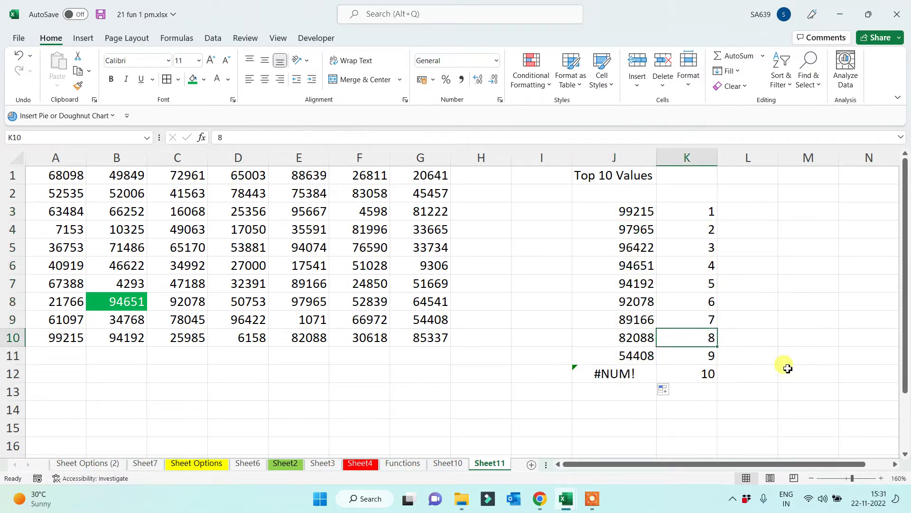
{"action": "left_click_drag", "start_coordinate": [611, 223], "coordinate": [611, 373]}
{"action": "left_click", "coordinate": [626, 212]}
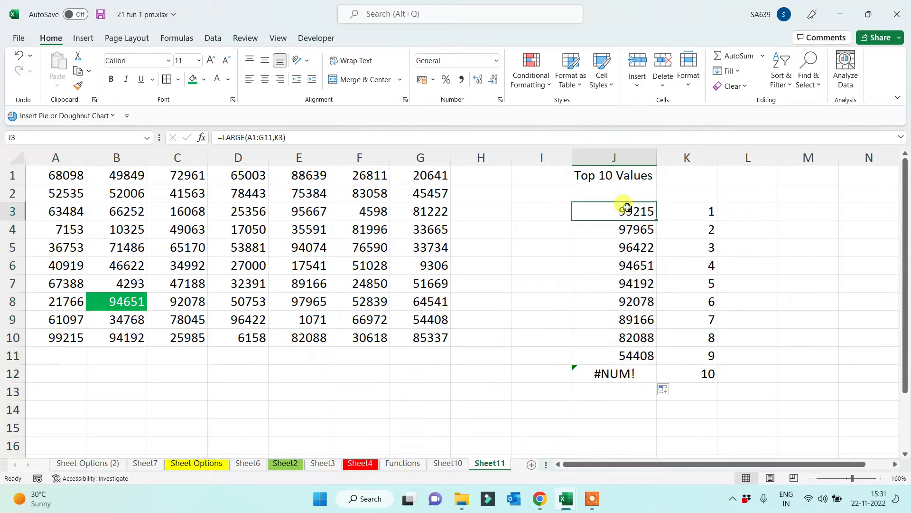
{"action": "left_click_drag", "start_coordinate": [624, 334], "coordinate": [616, 374]}
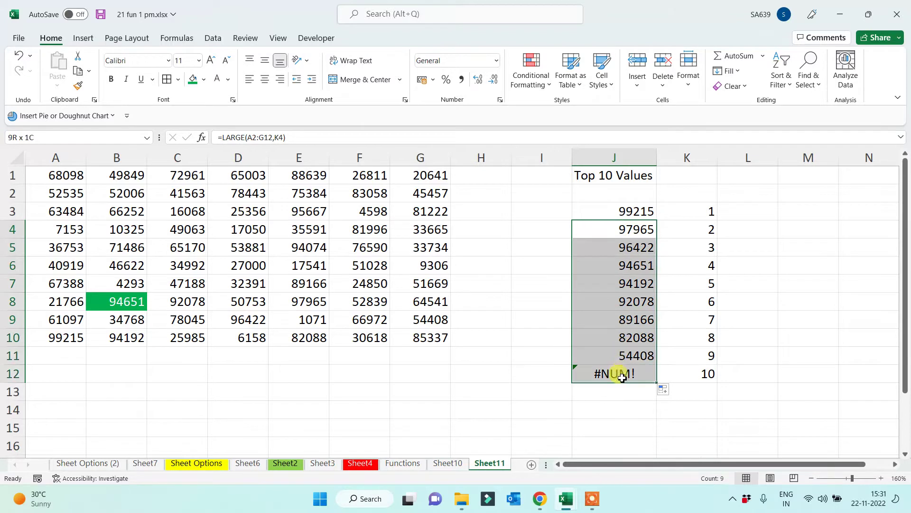
{"action": "left_click", "coordinate": [529, 319]}
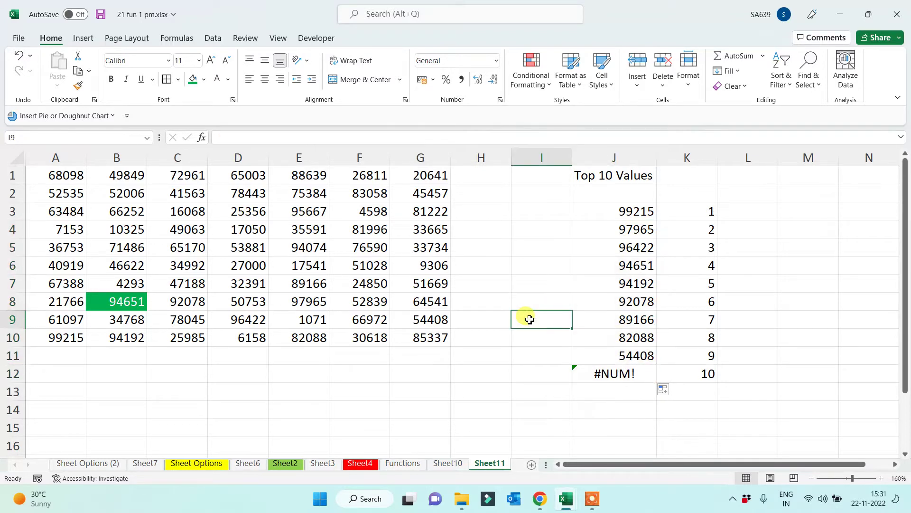
Enter a trial =LARGE(Vanshikadata,K9) in L9 and compare row 9 across J to L
{"action": "left_click", "coordinate": [743, 282]}
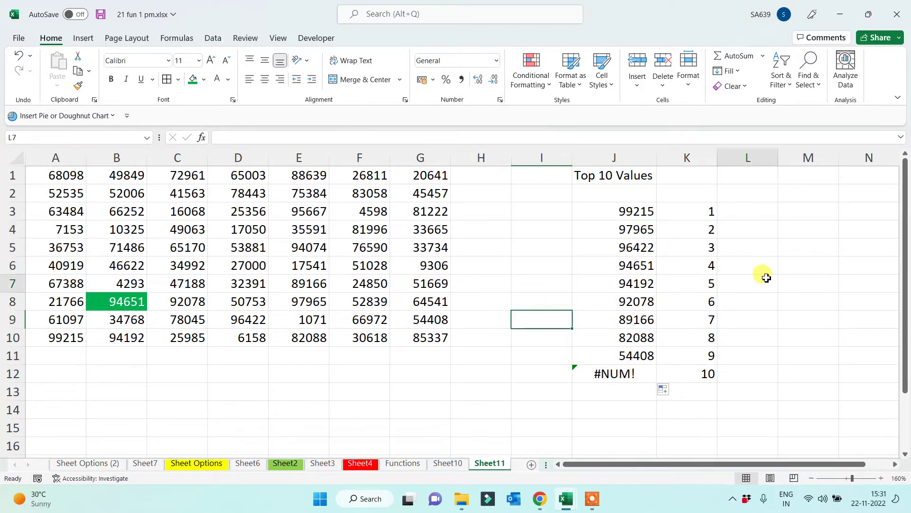
{"action": "left_click", "coordinate": [761, 320]}
{"action": "type", "text": "="}
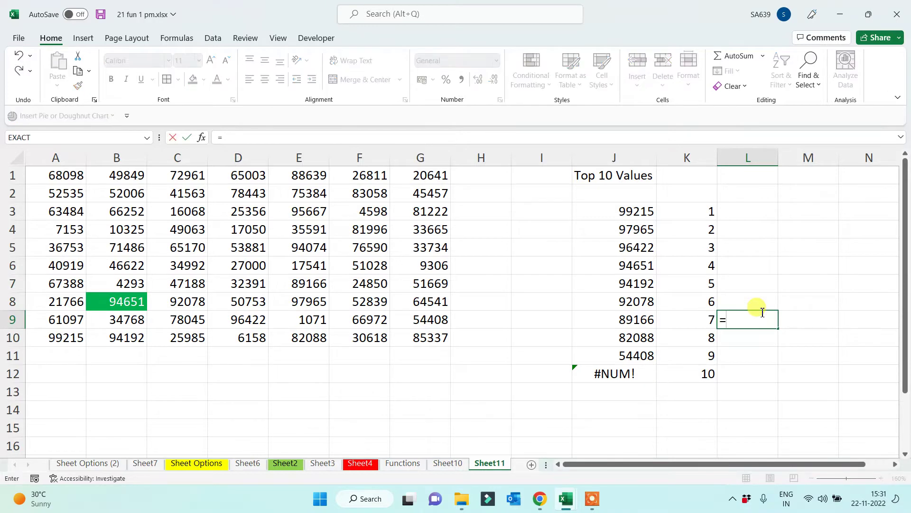
{"action": "type", "text": "e"}
{"action": "key", "text": "BackSpace"}
{"action": "type", "text": "large("}
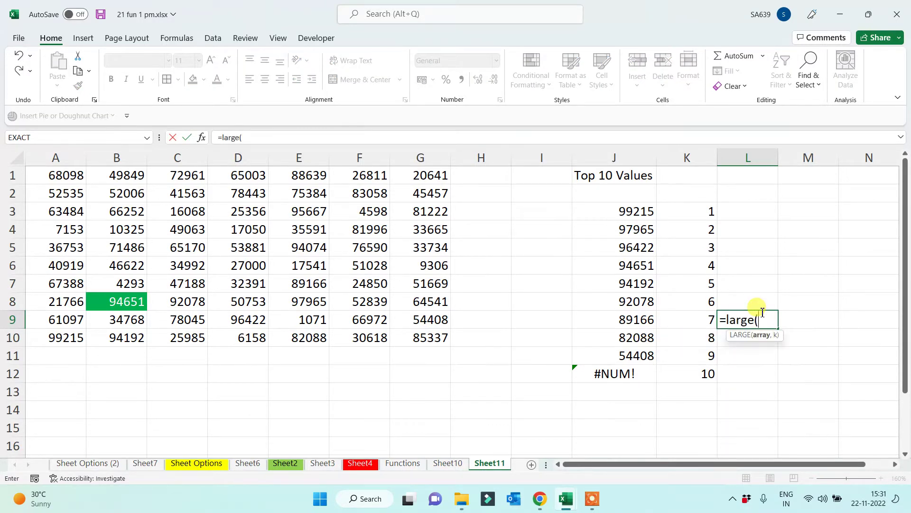
{"action": "left_click_drag", "start_coordinate": [69, 176], "coordinate": [406, 341]}
{"action": "type", "text": ","}
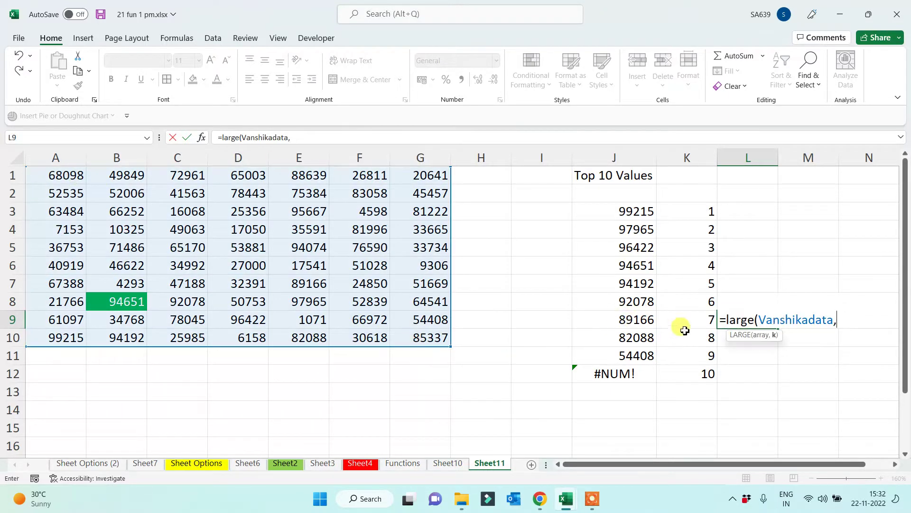
{"action": "left_click", "coordinate": [687, 321]}
{"action": "key", "text": "Return"}
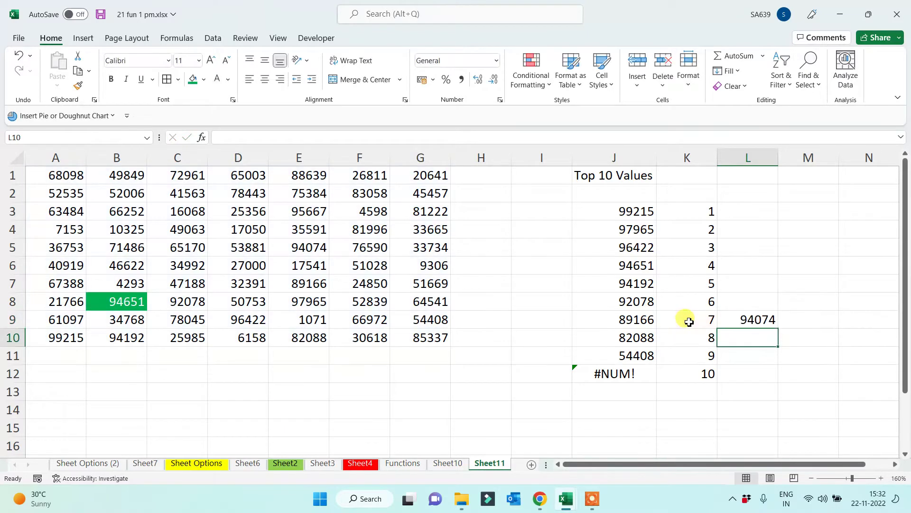
{"action": "left_click", "coordinate": [749, 320]}
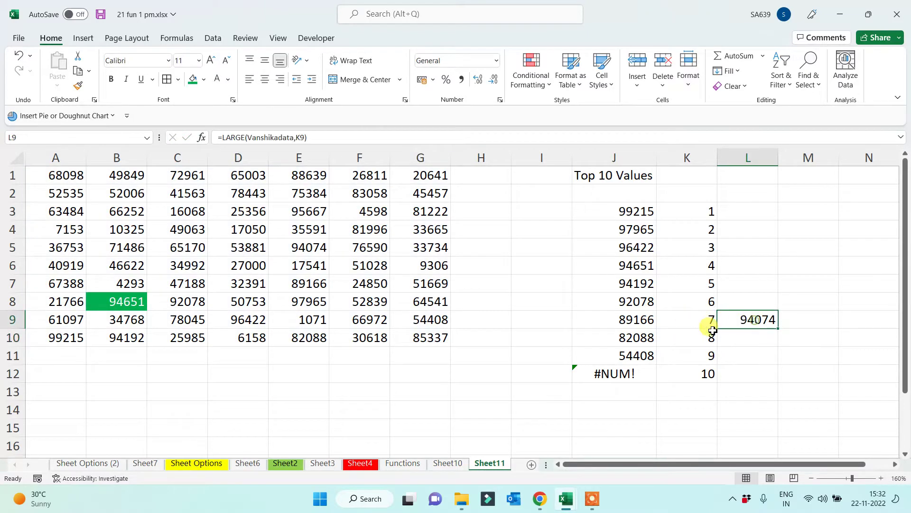
{"action": "left_click_drag", "start_coordinate": [632, 320], "coordinate": [753, 321]}
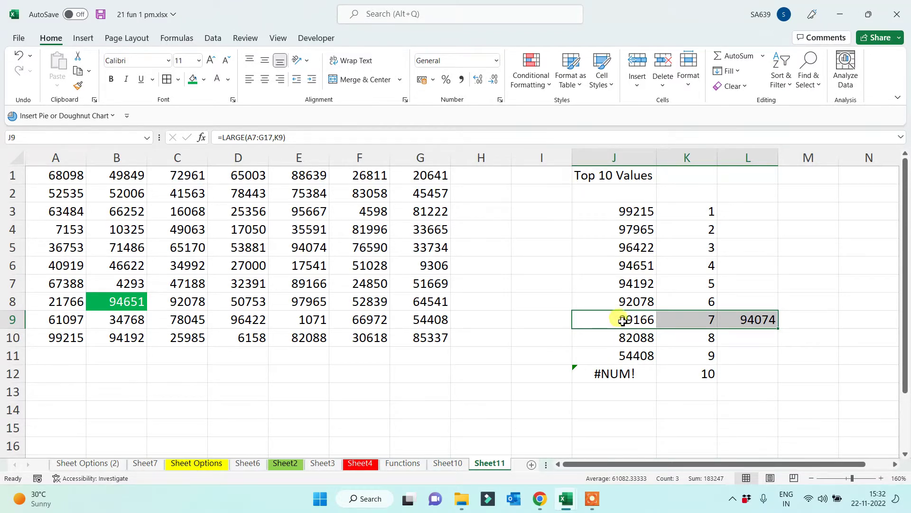
Enter a trial =LARGE(Vanshikadata,K8) in L8
{"action": "left_click", "coordinate": [758, 298]}
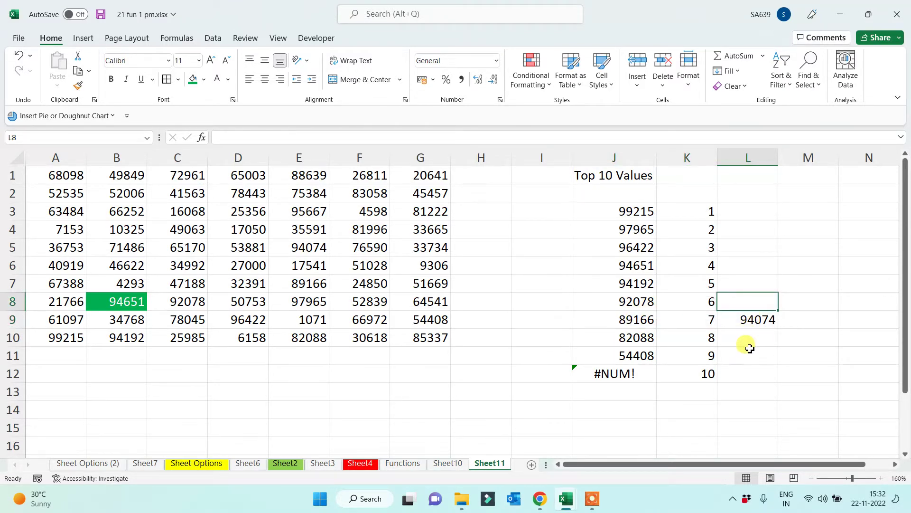
{"action": "type", "text": "=large"}
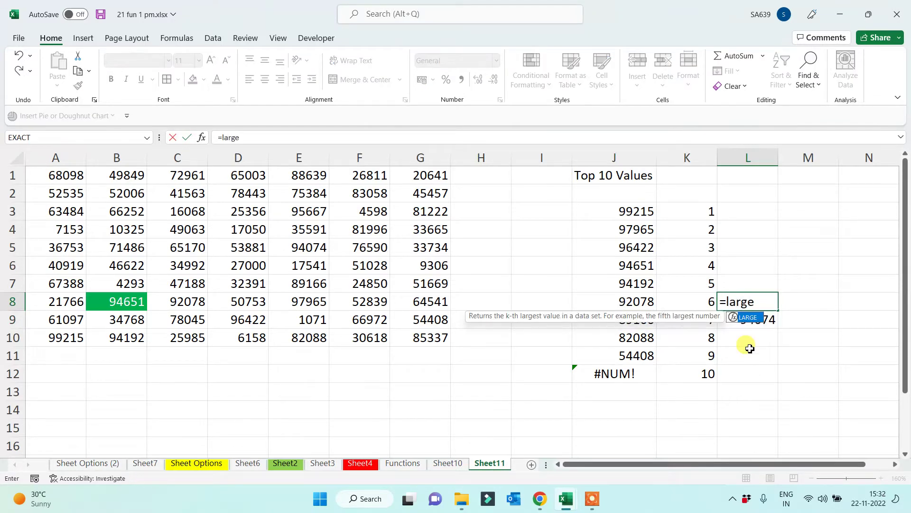
{"action": "type", "text": "("}
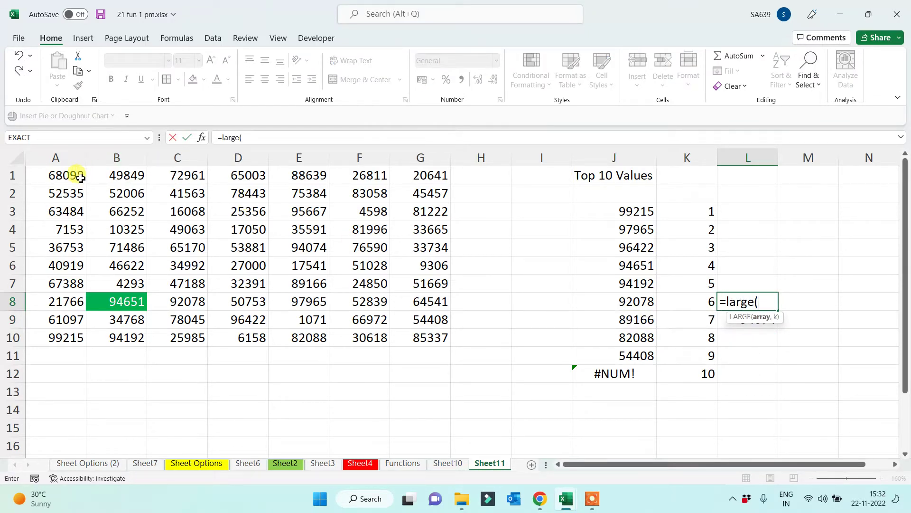
{"action": "left_click_drag", "start_coordinate": [74, 176], "coordinate": [423, 340]}
{"action": "type", "text": ","}
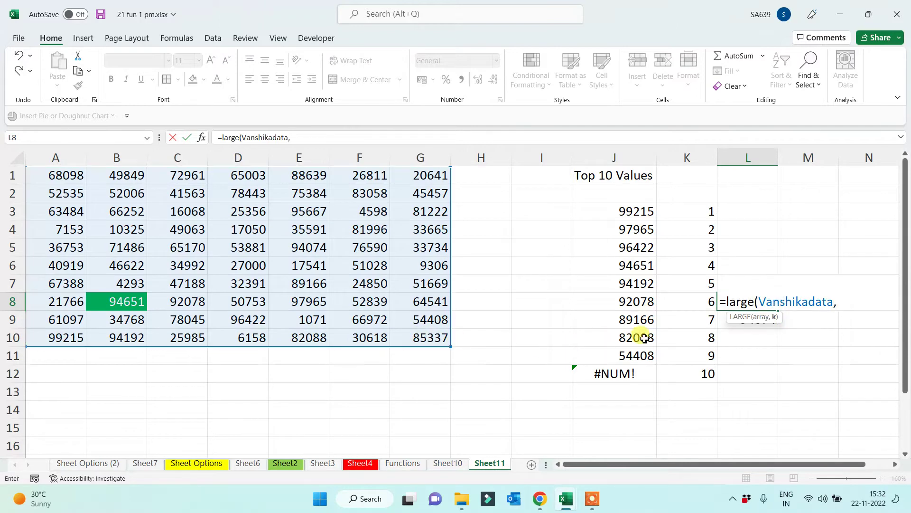
{"action": "left_click", "coordinate": [700, 301]}
{"action": "key", "text": "Return"}
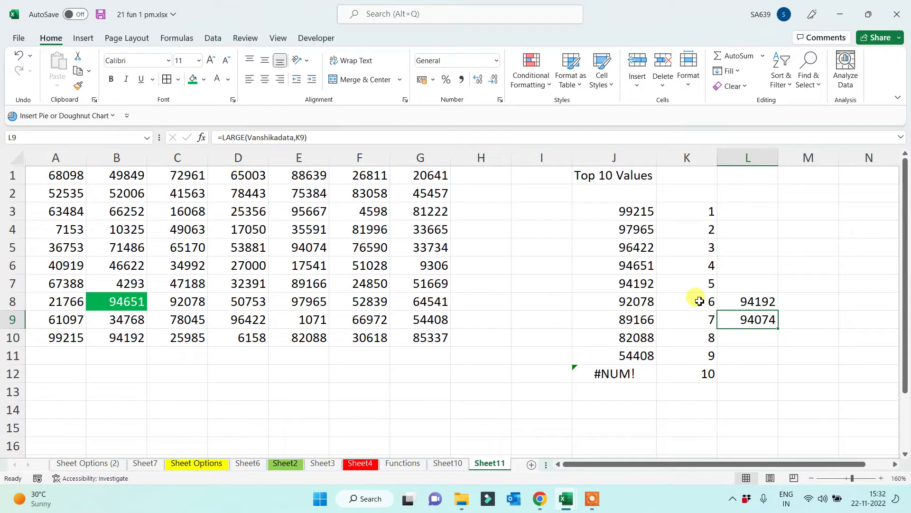
Delete the trial results from column L, then review the J12 and J3 formulas
{"action": "left_click", "coordinate": [629, 210]}
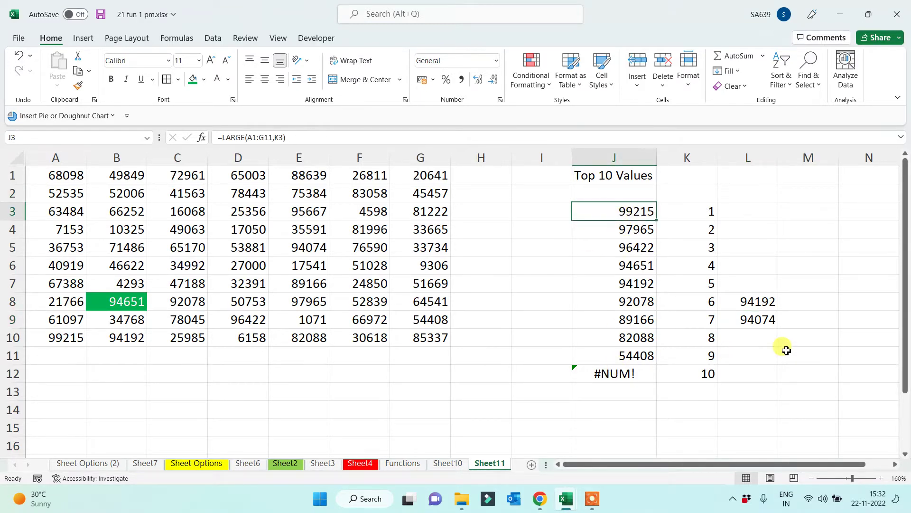
{"action": "left_click_drag", "start_coordinate": [760, 283], "coordinate": [762, 354]}
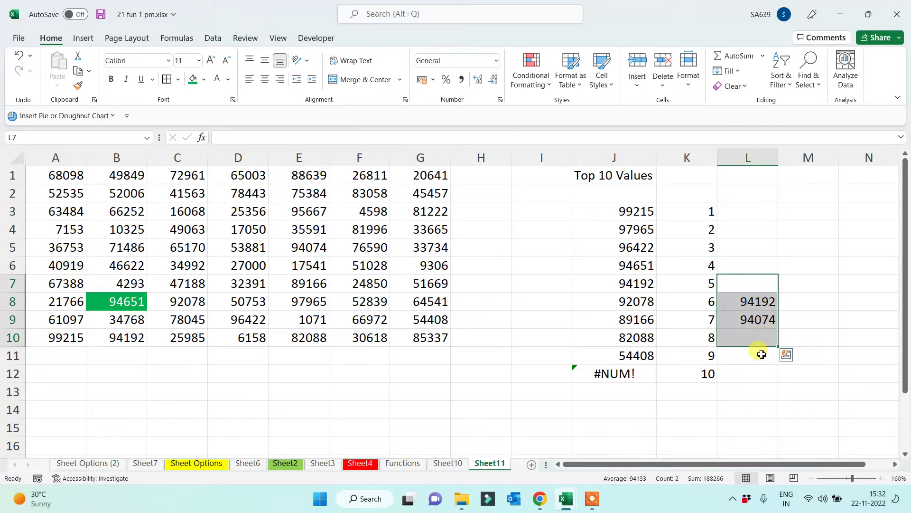
{"action": "key", "text": "Delete"}
{"action": "left_click", "coordinate": [762, 356]}
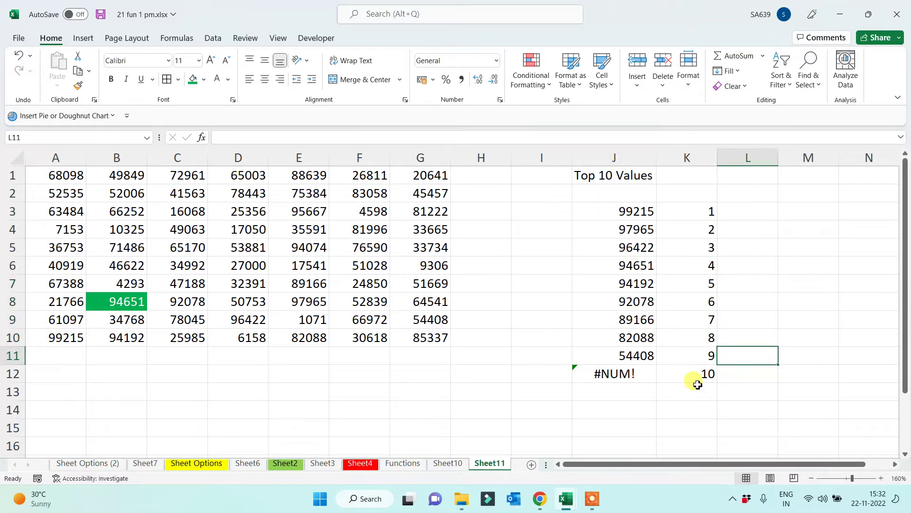
{"action": "left_click", "coordinate": [612, 373]}
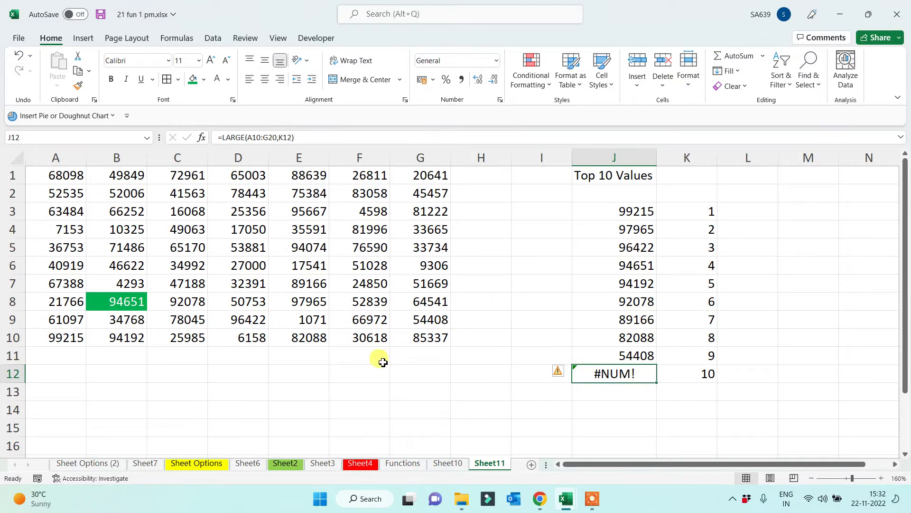
{"action": "left_click", "coordinate": [627, 214]}
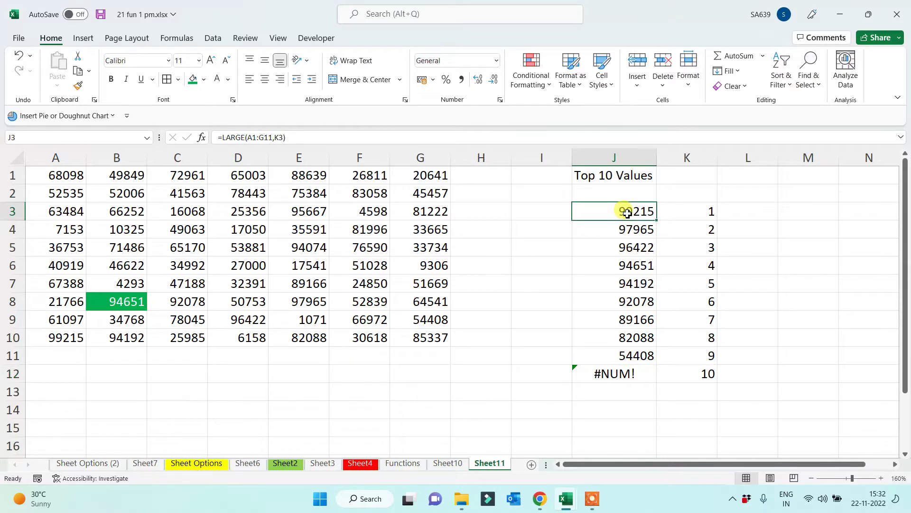
{"action": "key", "text": "F2"}
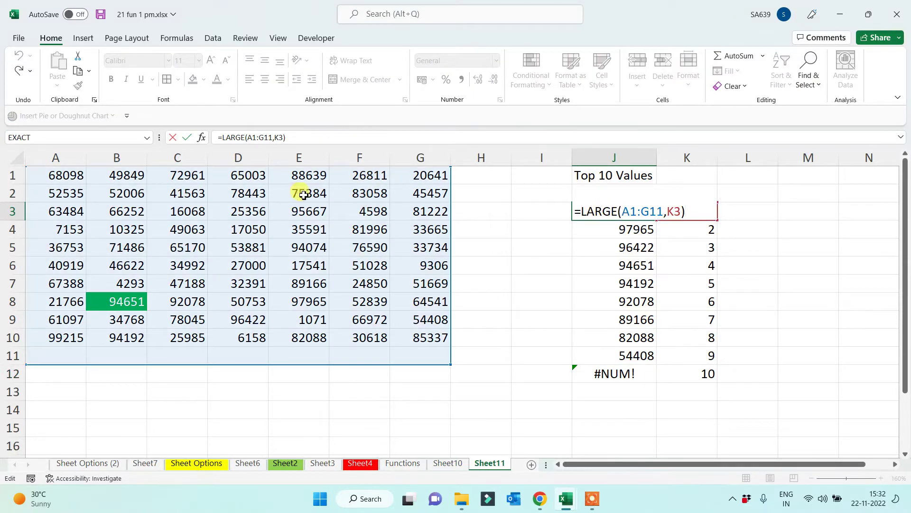
{"action": "key", "text": "ctrl+Return"}
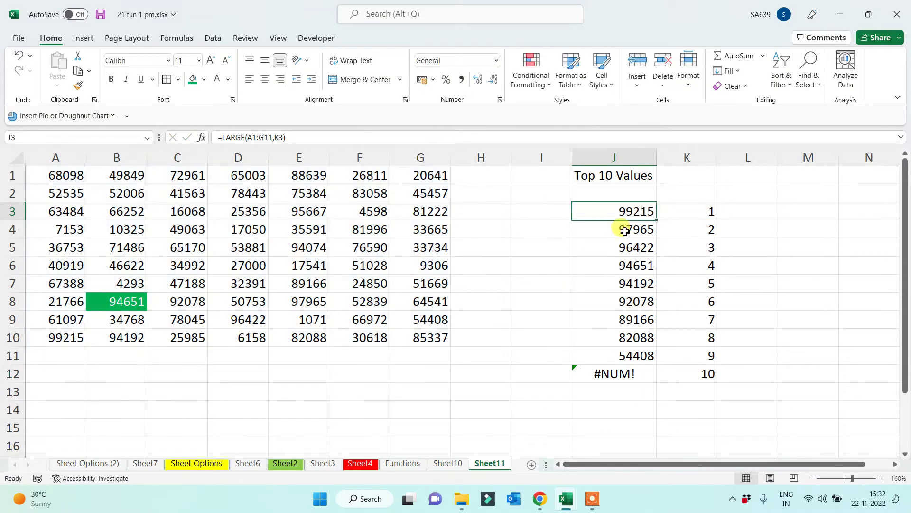
{"action": "left_click", "coordinate": [618, 230]}
{"action": "key", "text": "F2"}
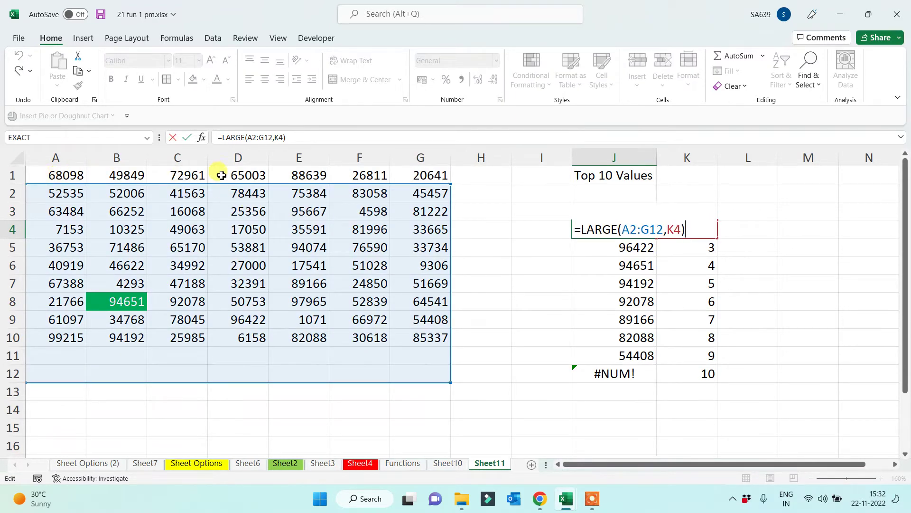
{"action": "key", "text": "ctrl+Return"}
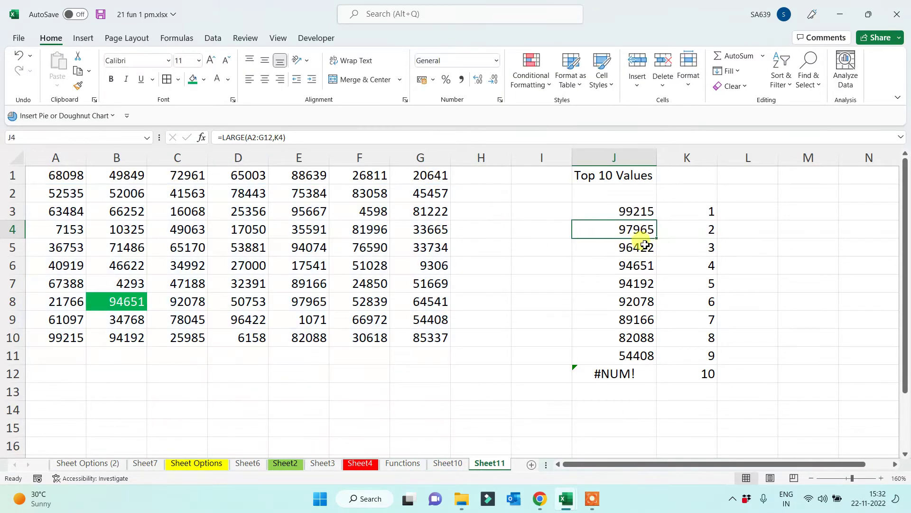
{"action": "left_click", "coordinate": [627, 246]}
{"action": "key", "text": "F2"}
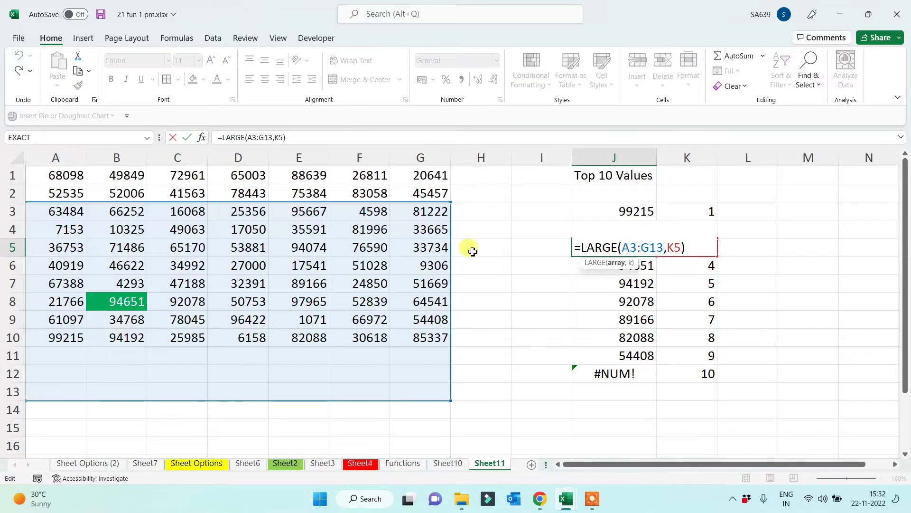
{"action": "left_click", "coordinate": [511, 251]}
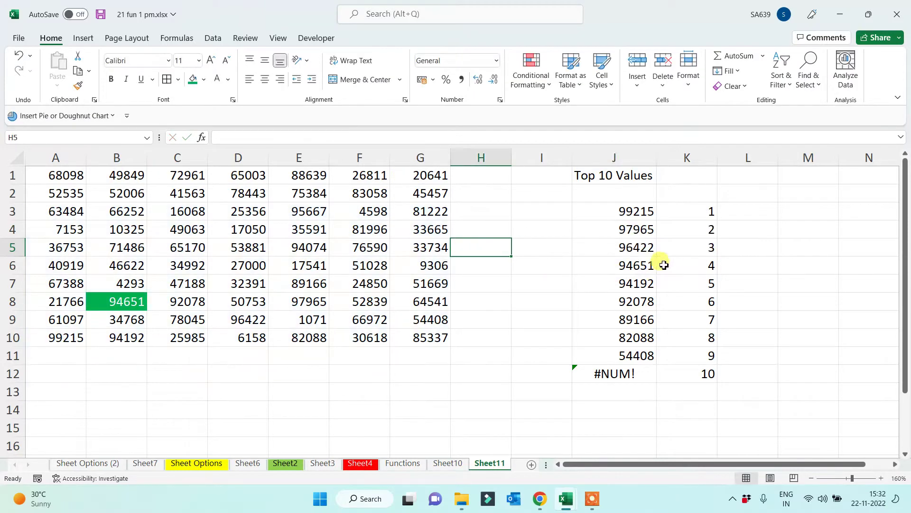
{"action": "left_click", "coordinate": [643, 262]}
{"action": "key", "text": "F2"}
{"action": "left_click", "coordinate": [645, 286]}
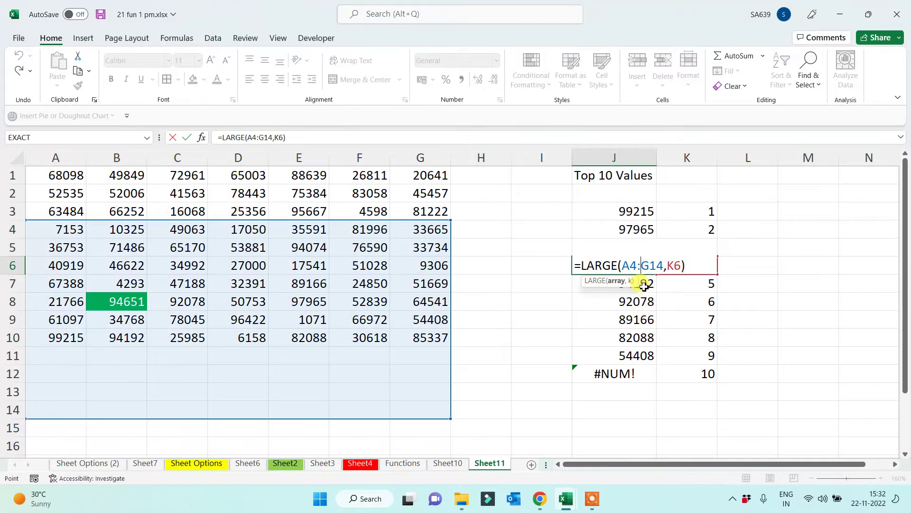
{"action": "key", "text": "Escape"}
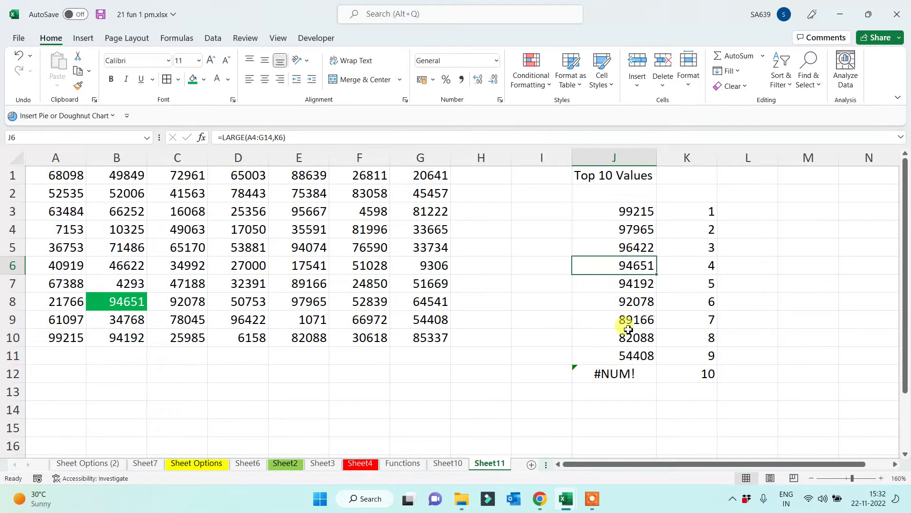
{"action": "left_click", "coordinate": [627, 285]}
{"action": "left_click", "coordinate": [628, 302]}
{"action": "left_click", "coordinate": [630, 323]}
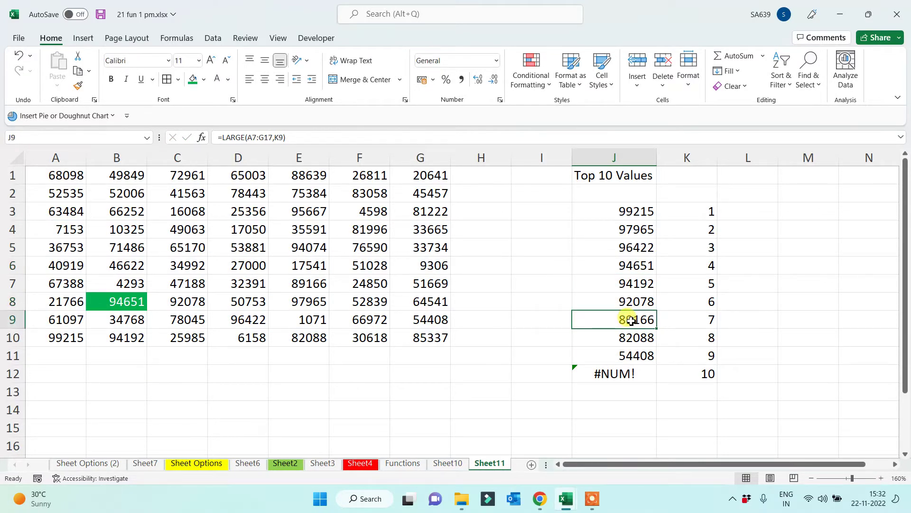
{"action": "double_click", "coordinate": [637, 319]}
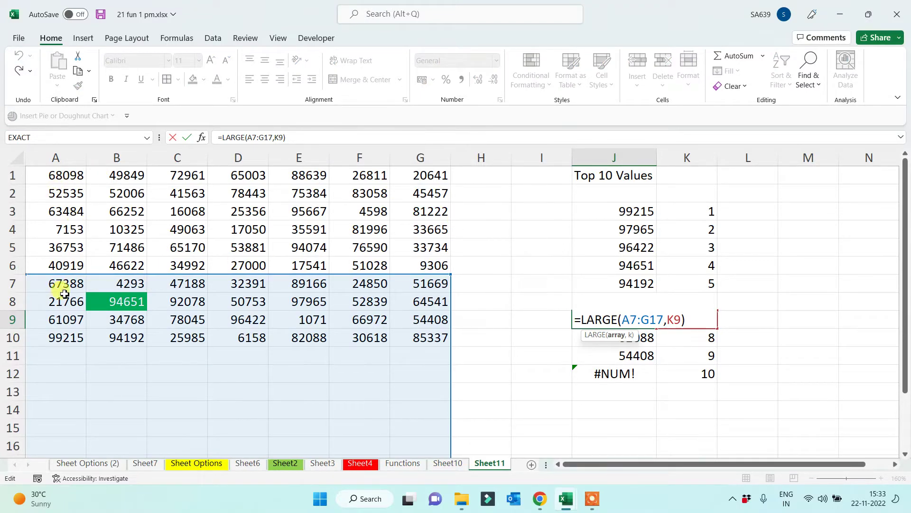
{"action": "left_click", "coordinate": [634, 373]}
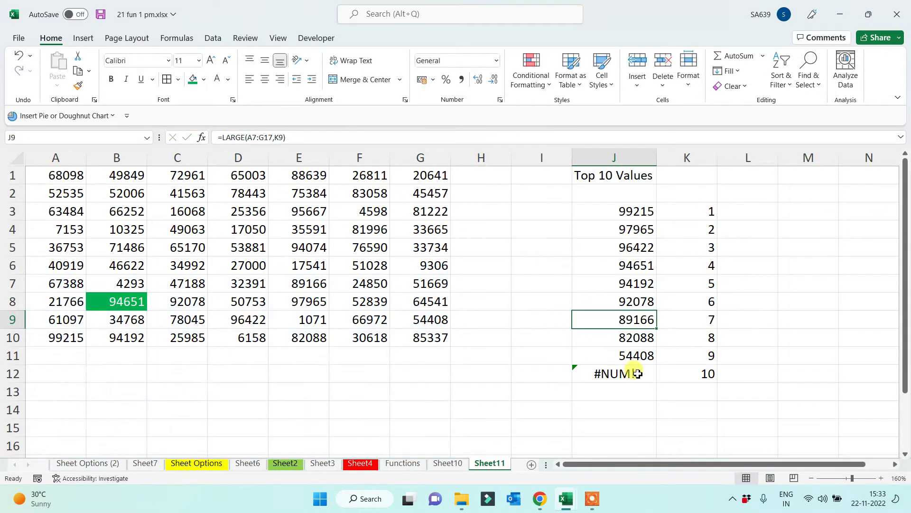
{"action": "double_click", "coordinate": [641, 370]}
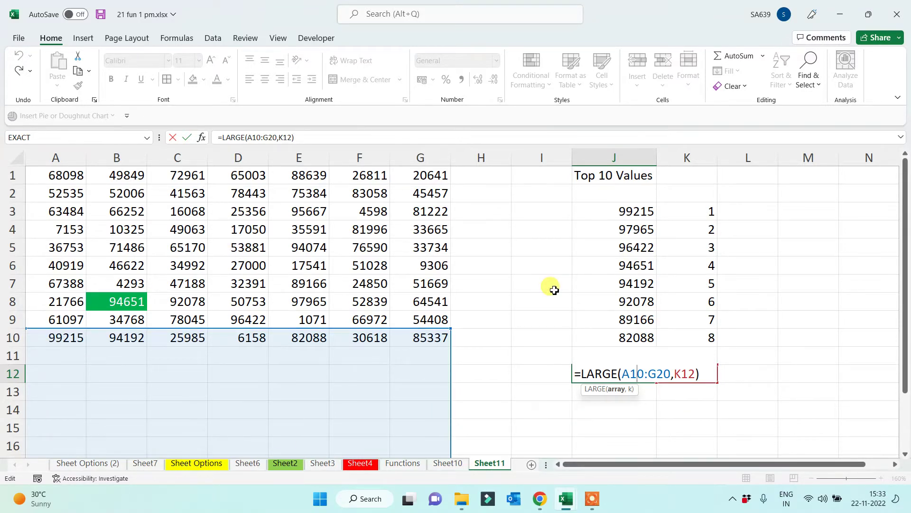
{"action": "key", "text": "ctrl+Return"}
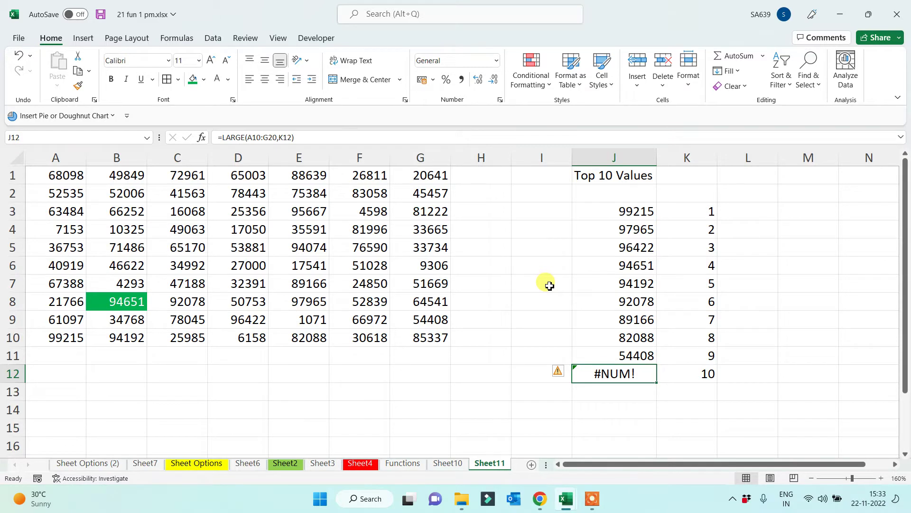
{"action": "left_click_drag", "start_coordinate": [612, 209], "coordinate": [607, 373]}
Clear the old top-10 results from J3:J12
{"action": "key", "text": "Delete"}
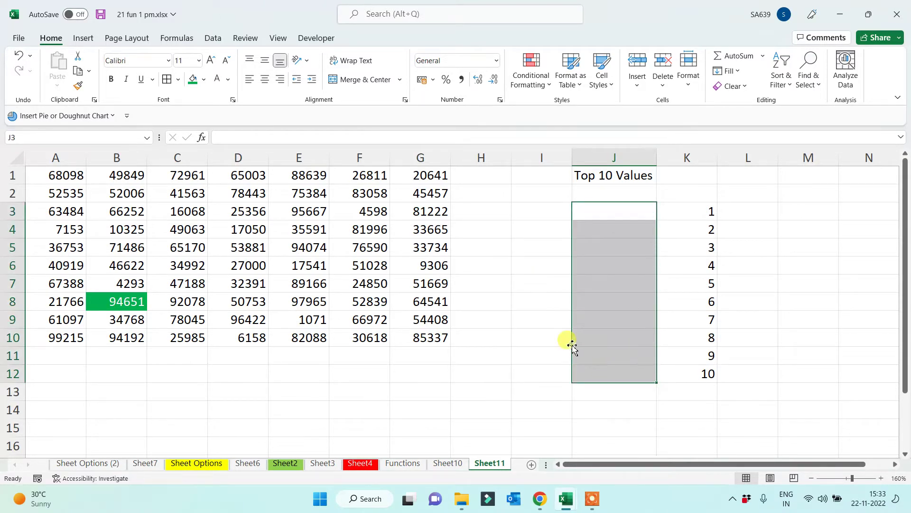
{"action": "left_click", "coordinate": [591, 211]}
{"action": "left_click_drag", "start_coordinate": [61, 175], "coordinate": [409, 340]}
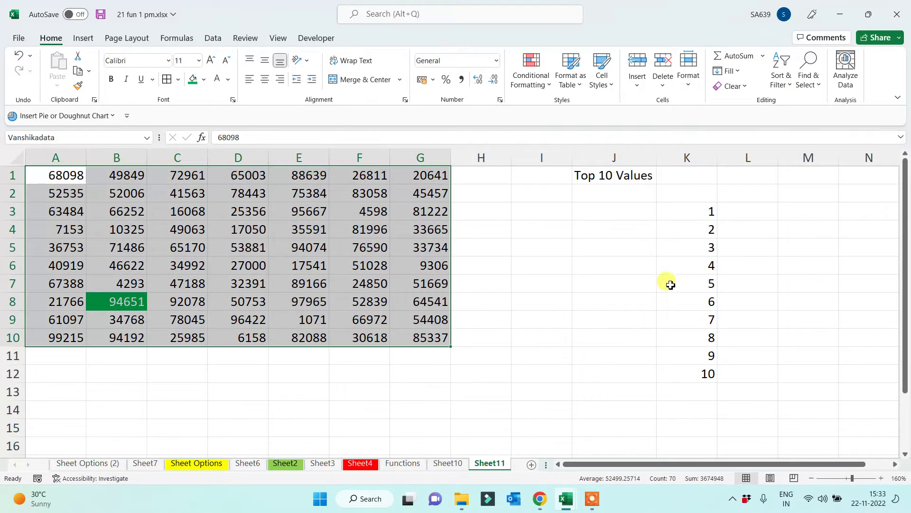
Enter =LARGE(Vanshikadata,K3) in J3 and fill it down to J12
{"action": "left_click", "coordinate": [629, 213]}
{"action": "type", "text": "="}
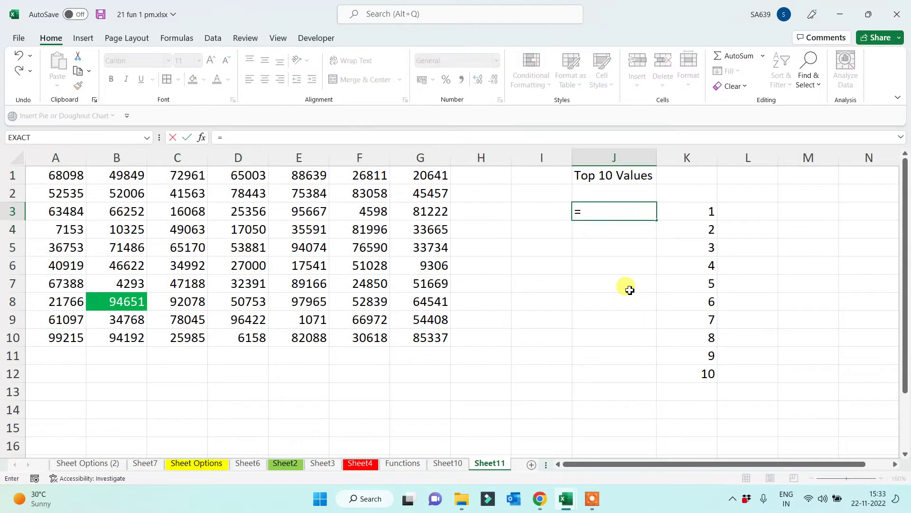
{"action": "type", "text": "large("}
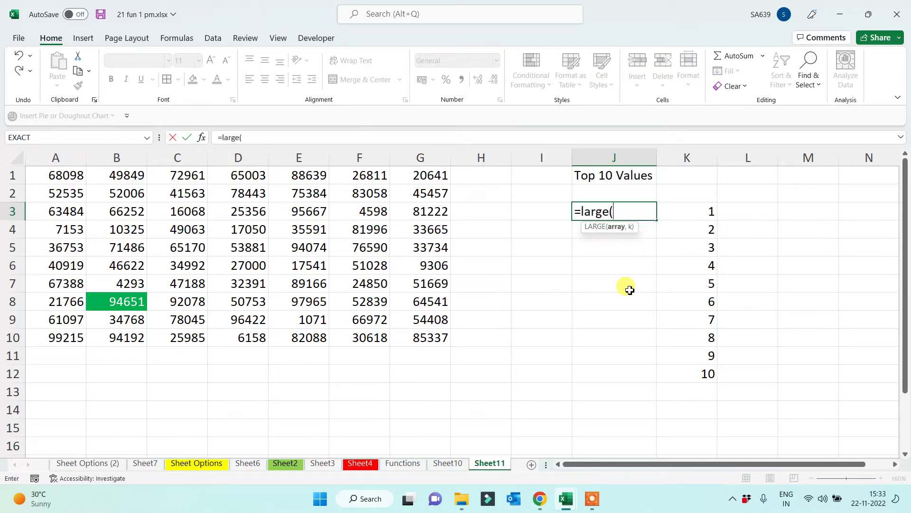
{"action": "type", "text": "van"}
{"action": "key", "text": "Tab"}
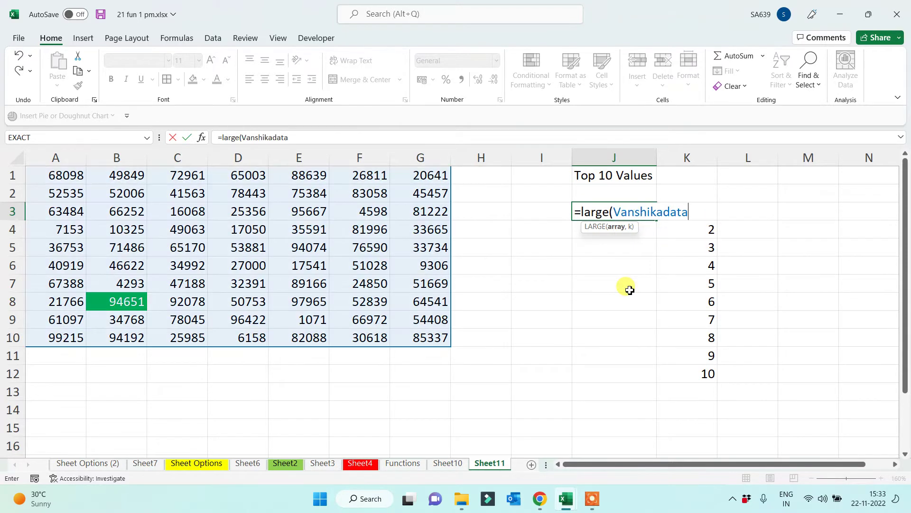
{"action": "type", "text": ","}
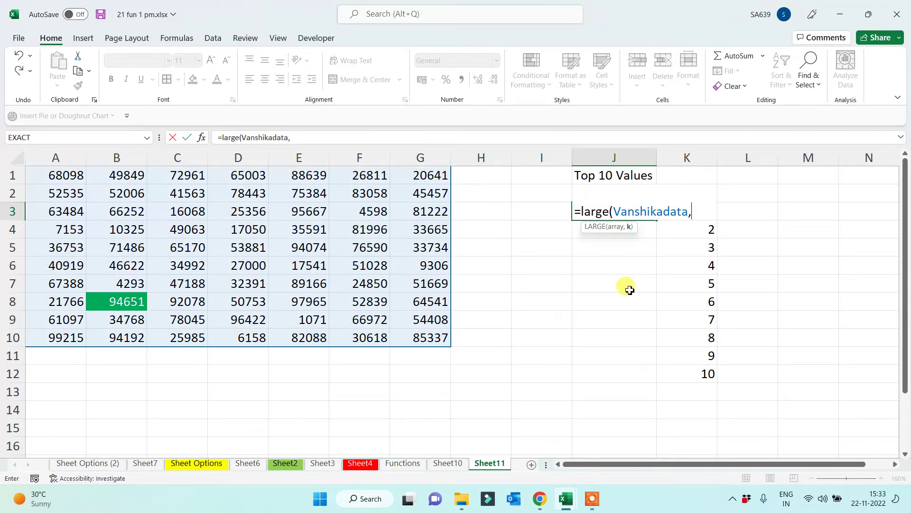
{"action": "left_click", "coordinate": [700, 308]}
{"action": "key", "text": "Up"}
{"action": "key", "text": "Up"}
{"action": "key", "text": "Up"}
{"action": "key", "text": "Up"}
{"action": "key", "text": "Up"}
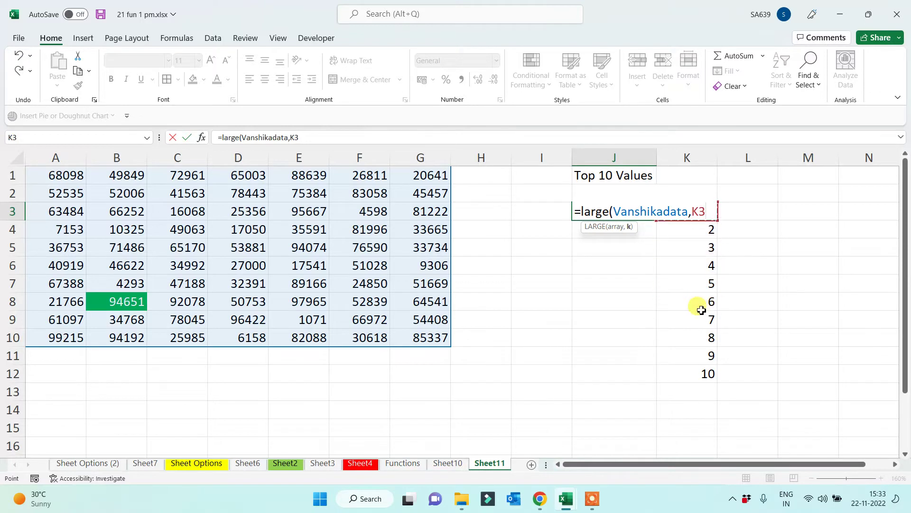
{"action": "type", "text": ")"}
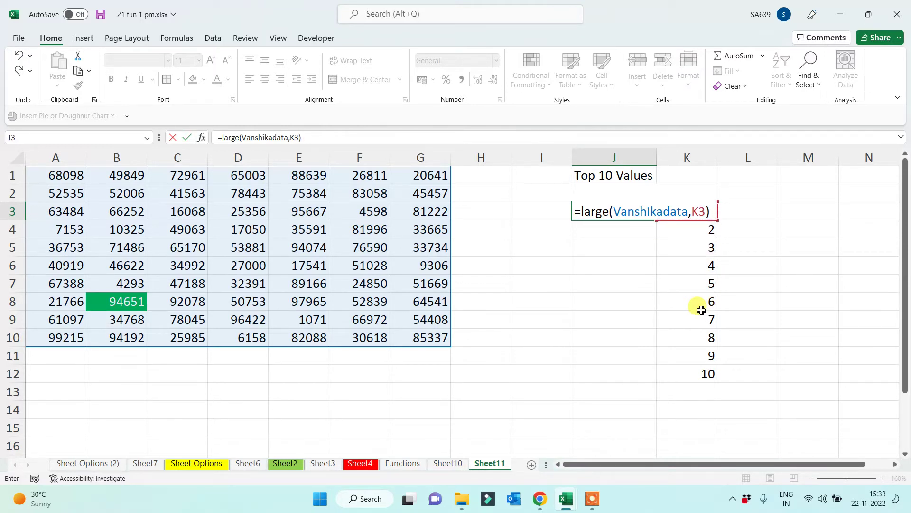
{"action": "key", "text": "Return"}
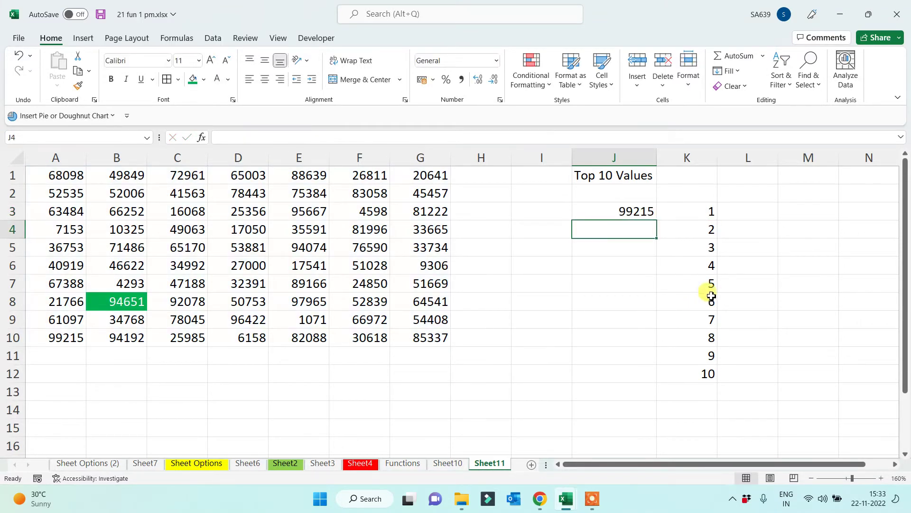
{"action": "left_click", "coordinate": [624, 213]}
{"action": "double_click", "coordinate": [658, 219]}
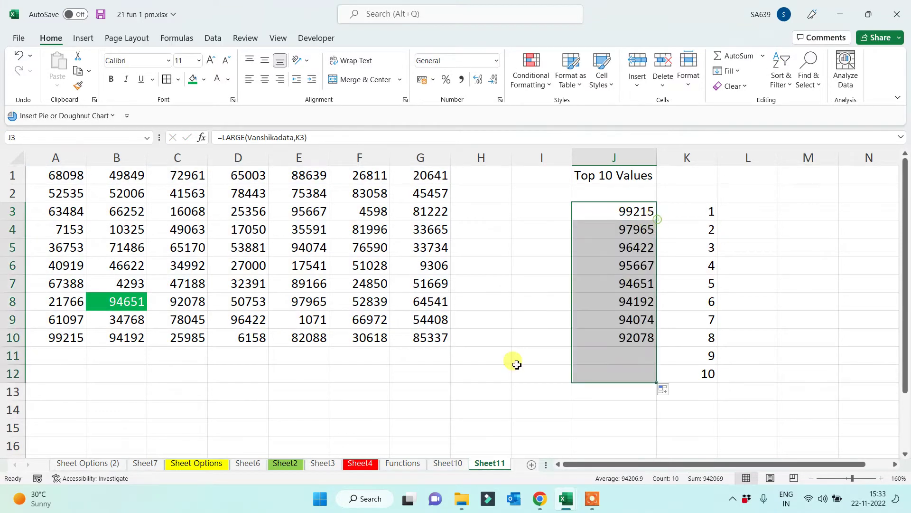
{"action": "left_click", "coordinate": [470, 386]}
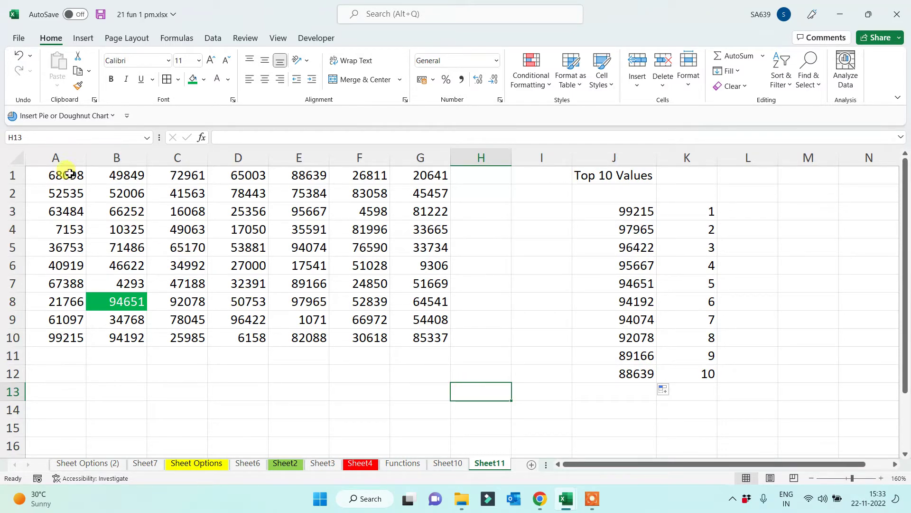
{"action": "left_click_drag", "start_coordinate": [67, 174], "coordinate": [418, 342]}
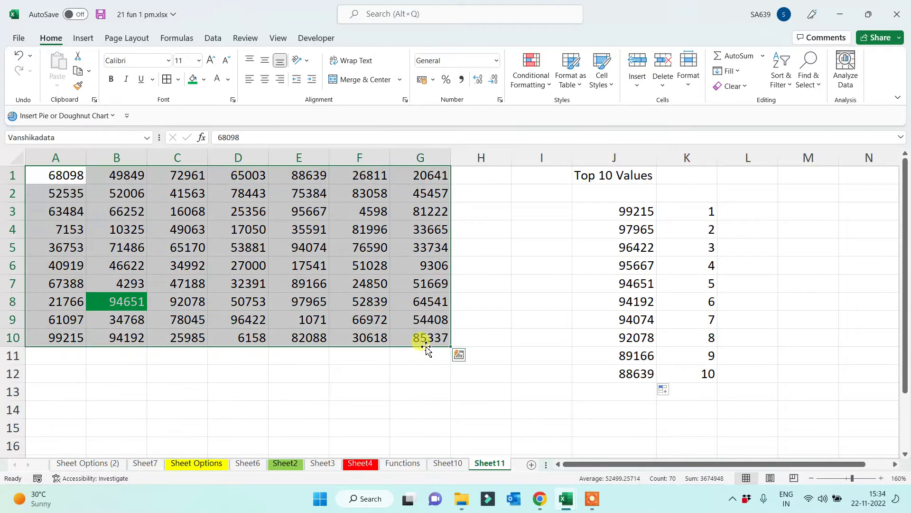
{"action": "left_click_drag", "start_coordinate": [56, 196], "coordinate": [405, 356]}
{"action": "left_click_drag", "start_coordinate": [36, 209], "coordinate": [297, 375]}
{"action": "left_click", "coordinate": [634, 375]}
{"action": "left_click_drag", "start_coordinate": [64, 336], "coordinate": [418, 413]}
{"action": "left_click", "coordinate": [524, 390]}
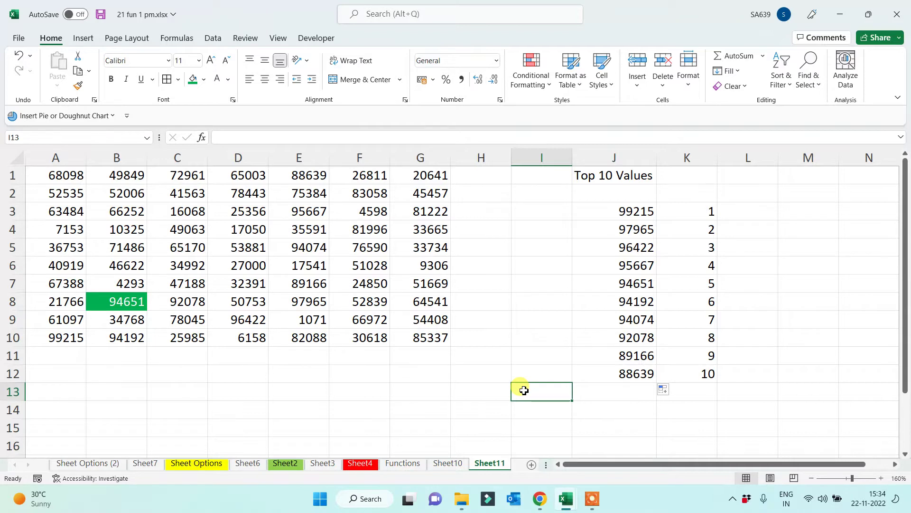
{"action": "left_click", "coordinate": [395, 389]}
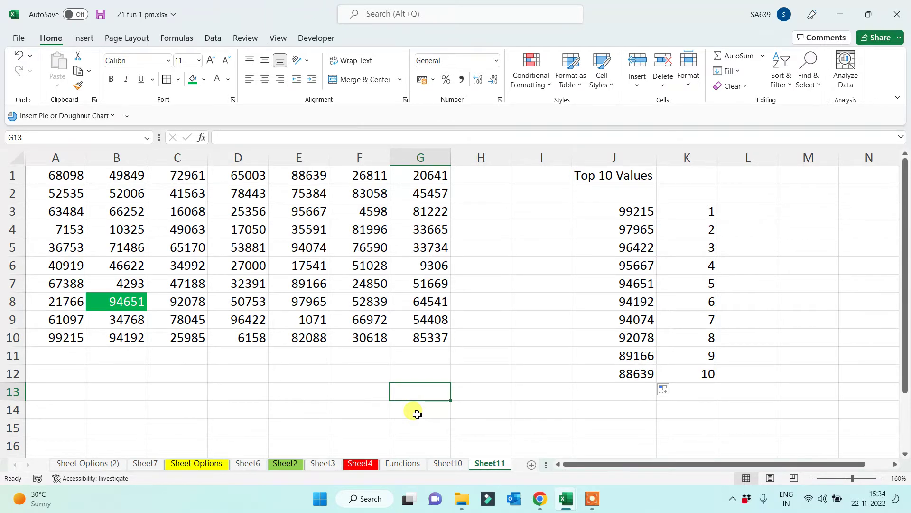
Enter =SUM(Vanshikadata) in G13 to total the grid as 3674948
{"action": "type", "text": "="}
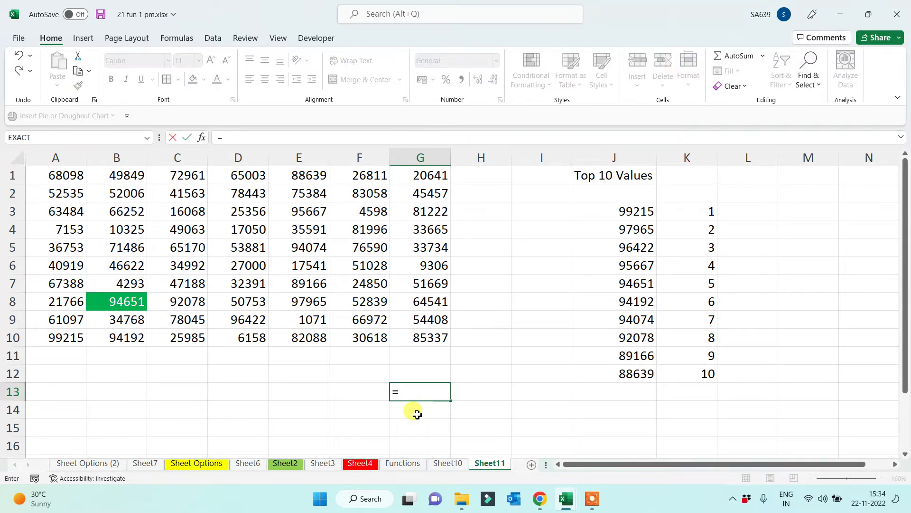
{"action": "type", "text": "sum("}
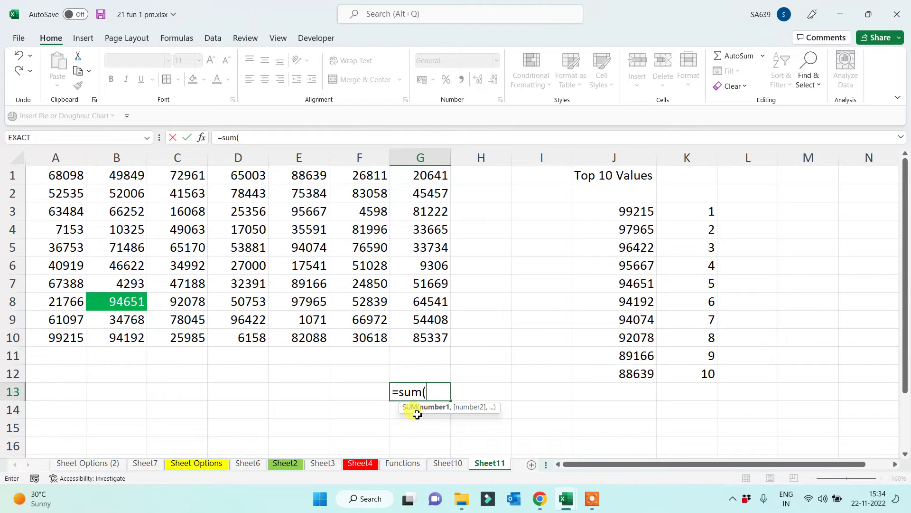
{"action": "type", "text": "van"}
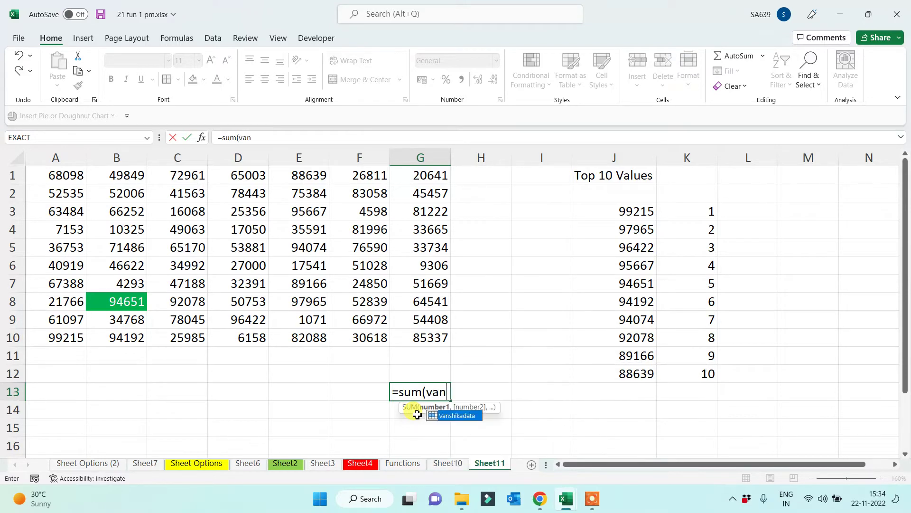
{"action": "key", "text": "Tab"}
{"action": "type", "text": ")"}
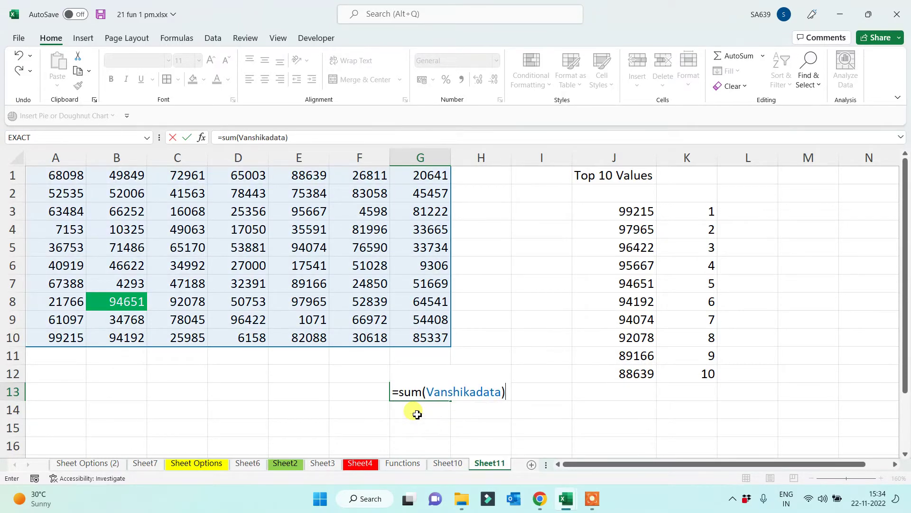
{"action": "key", "text": "Return"}
Enter =MIN(Vanshikadata) in G14 to show the minimum 1071
{"action": "type", "text": "="}
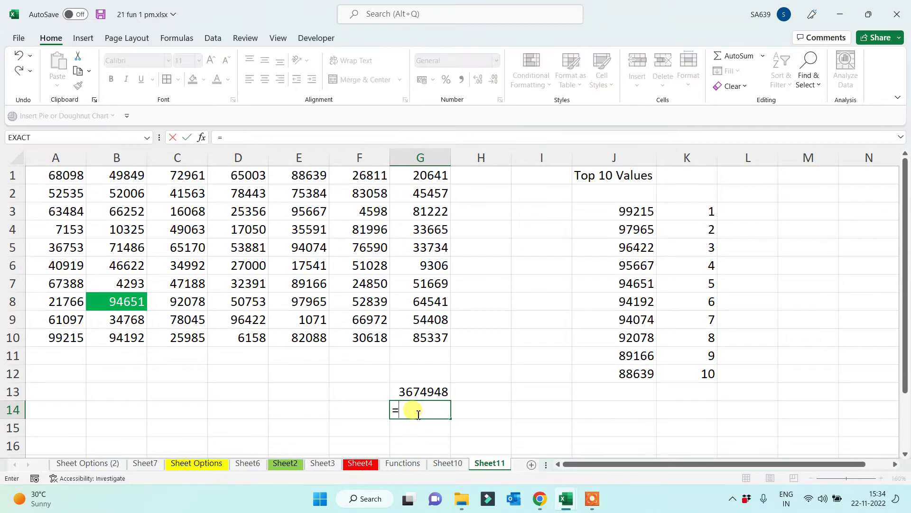
{"action": "type", "text": "minb"}
{"action": "key", "text": "BackSpace"}
{"action": "type", "text": "("}
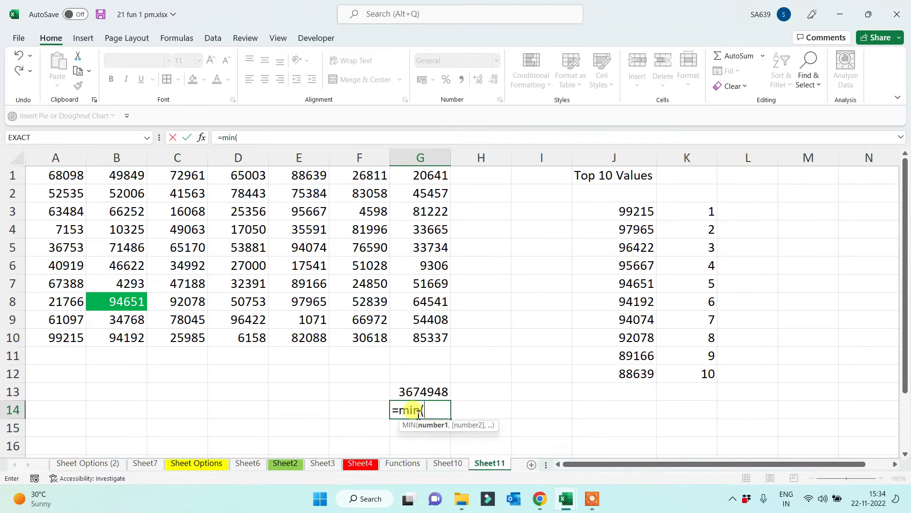
{"action": "type", "text": "van"}
{"action": "key", "text": "Tab"}
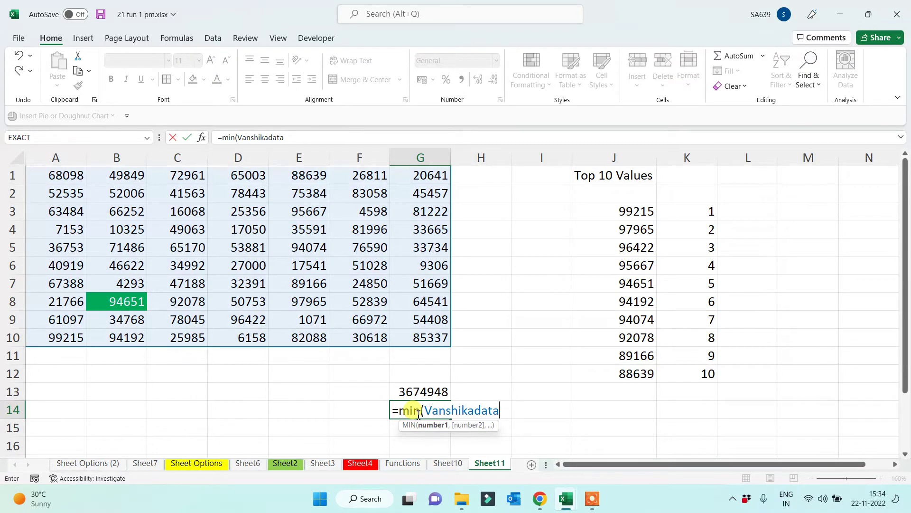
{"action": "type", "text": ")"}
{"action": "key", "text": "Return"}
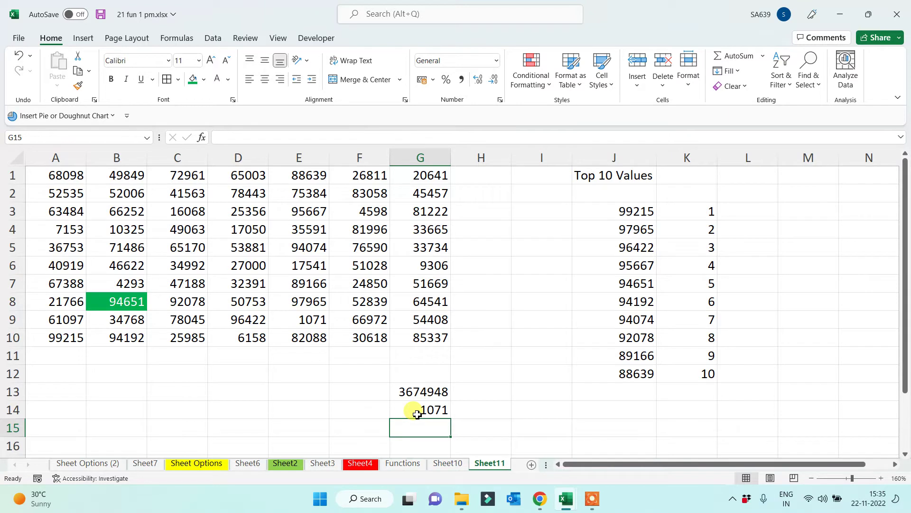
Enter =LARGE($A$1:$H$11,K3) in L3 with the grid reference made absolute
{"action": "left_click", "coordinate": [753, 219]}
{"action": "type", "text": "=larg"}
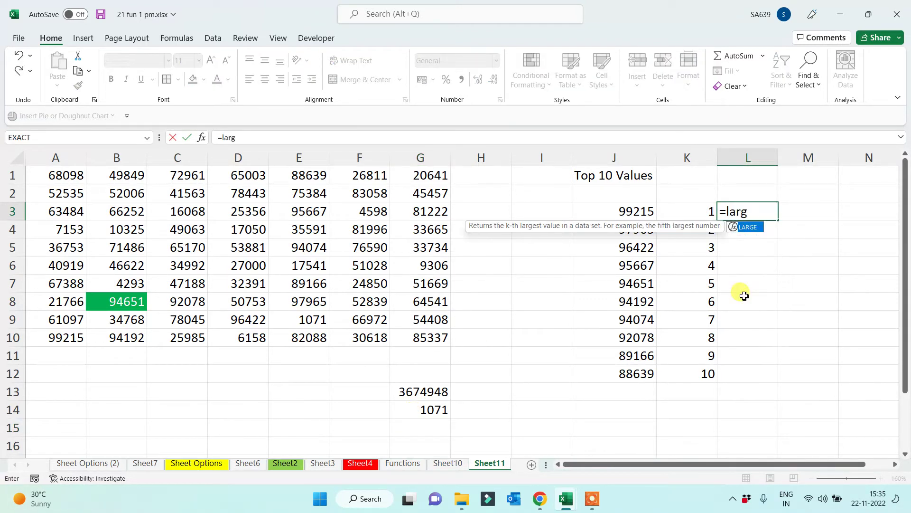
{"action": "type", "text": "e("}
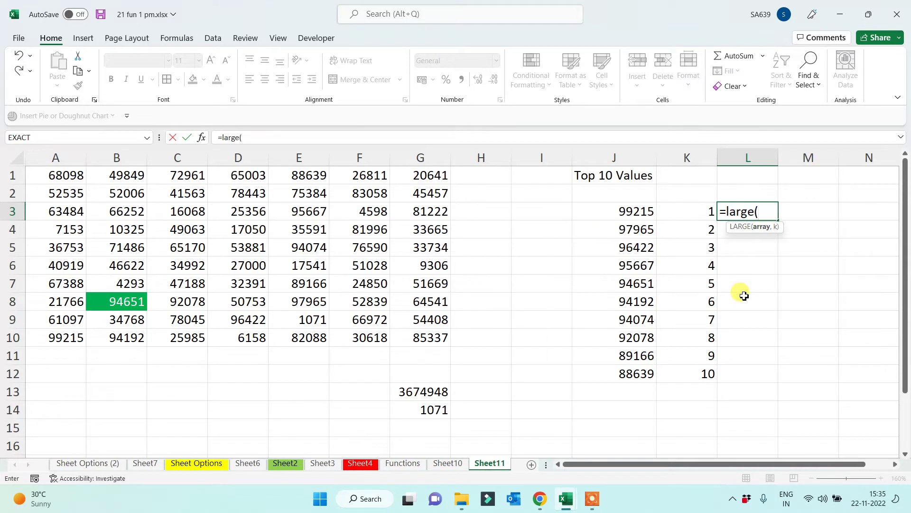
{"action": "left_click_drag", "start_coordinate": [74, 175], "coordinate": [448, 340]}
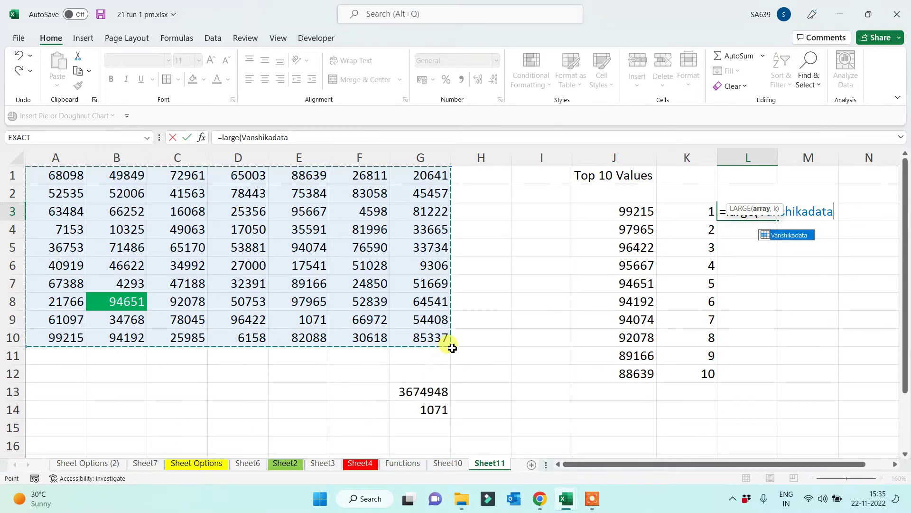
{"action": "left_click_drag", "start_coordinate": [450, 345], "coordinate": [451, 362]}
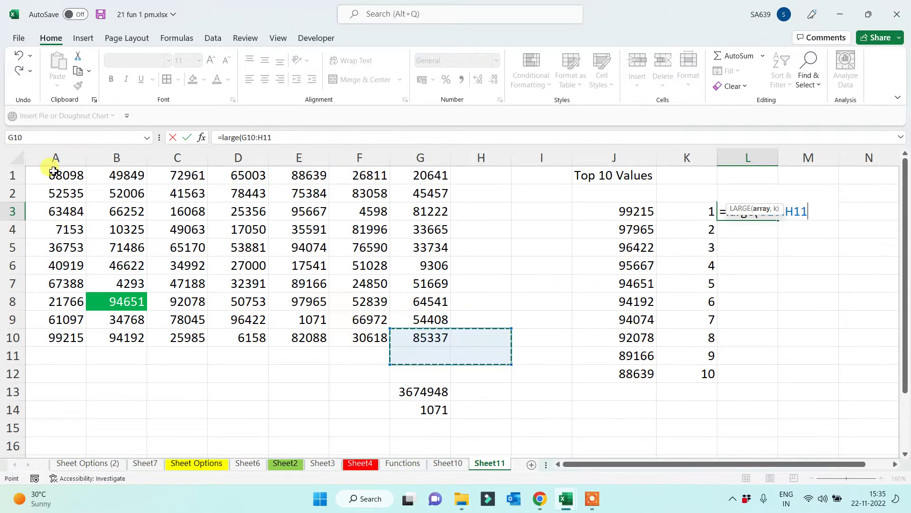
{"action": "left_click_drag", "start_coordinate": [44, 163], "coordinate": [472, 353]}
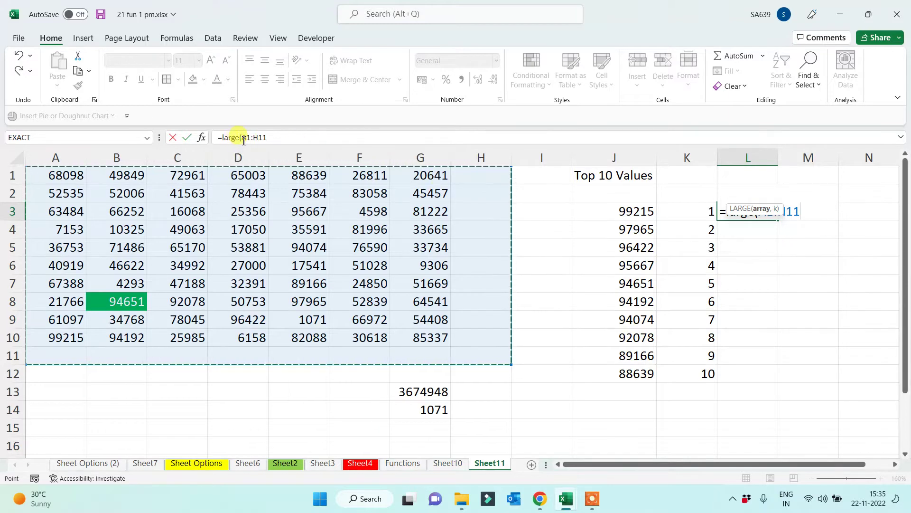
{"action": "key", "text": "F4"}
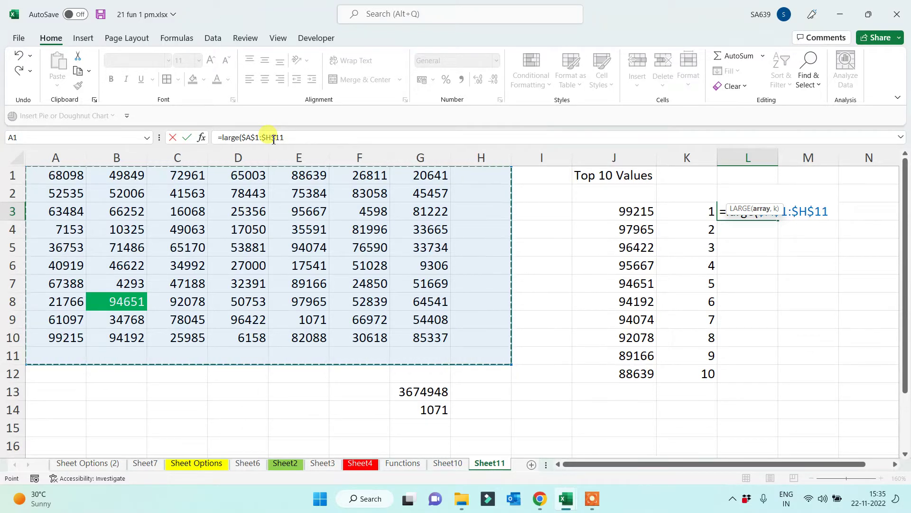
{"action": "type", "text": ","}
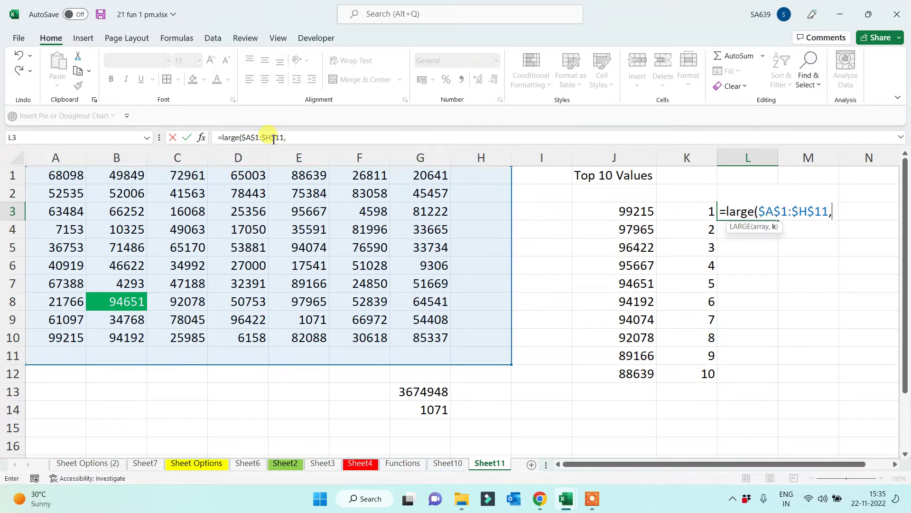
{"action": "left_click", "coordinate": [706, 213]}
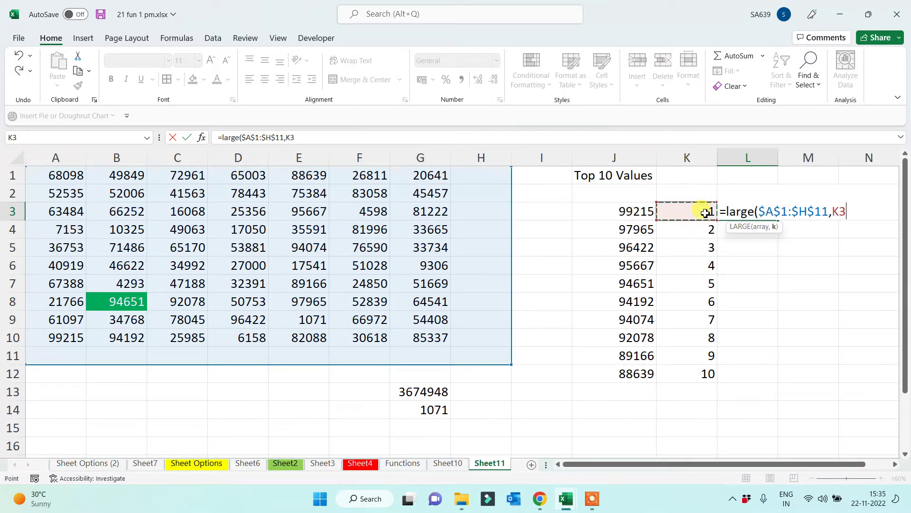
{"action": "key", "text": "Return"}
Fill the L3 formula down to L12 and verify its absolute array reference
{"action": "left_click", "coordinate": [777, 210]}
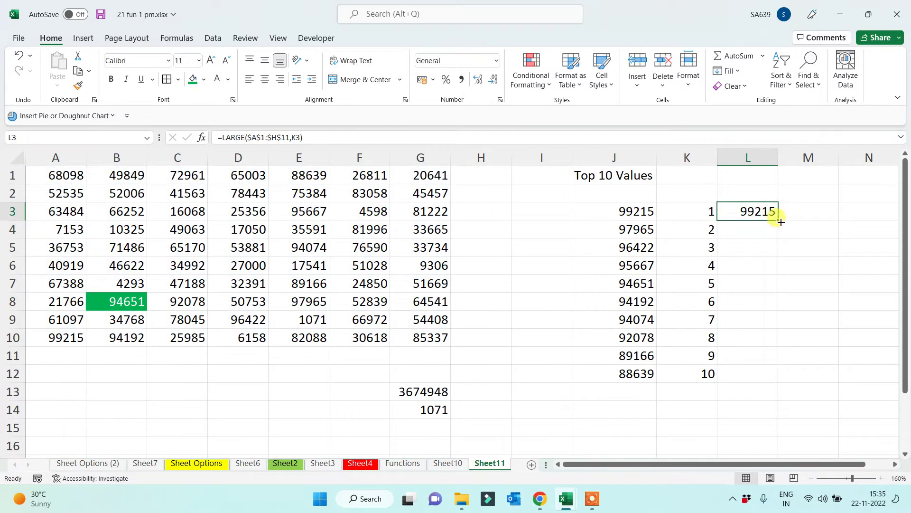
{"action": "double_click", "coordinate": [779, 220]}
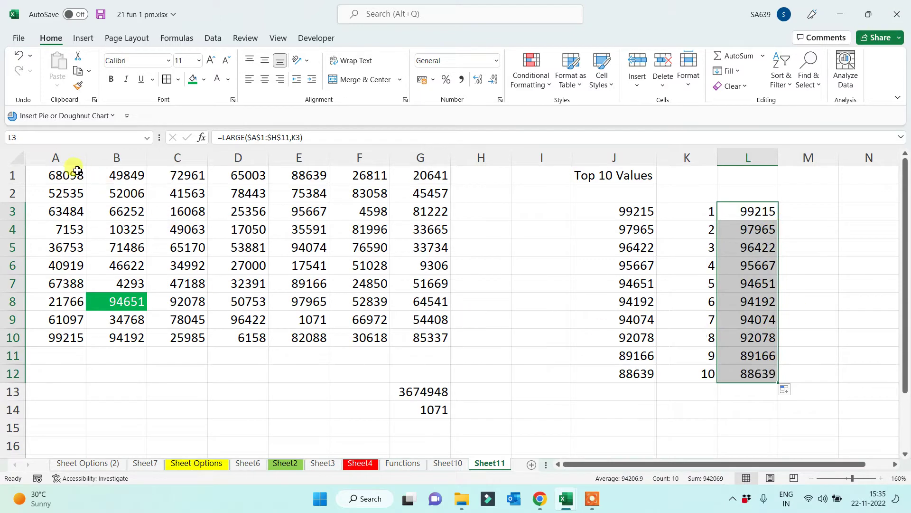
{"action": "left_click_drag", "start_coordinate": [75, 176], "coordinate": [413, 340]}
{"action": "left_click", "coordinate": [757, 211]}
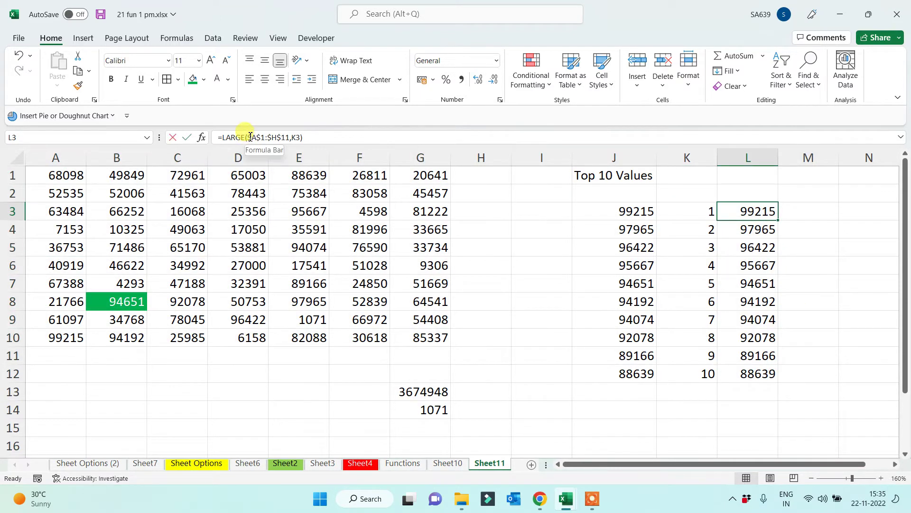
{"action": "left_click_drag", "start_coordinate": [248, 136], "coordinate": [290, 137]}
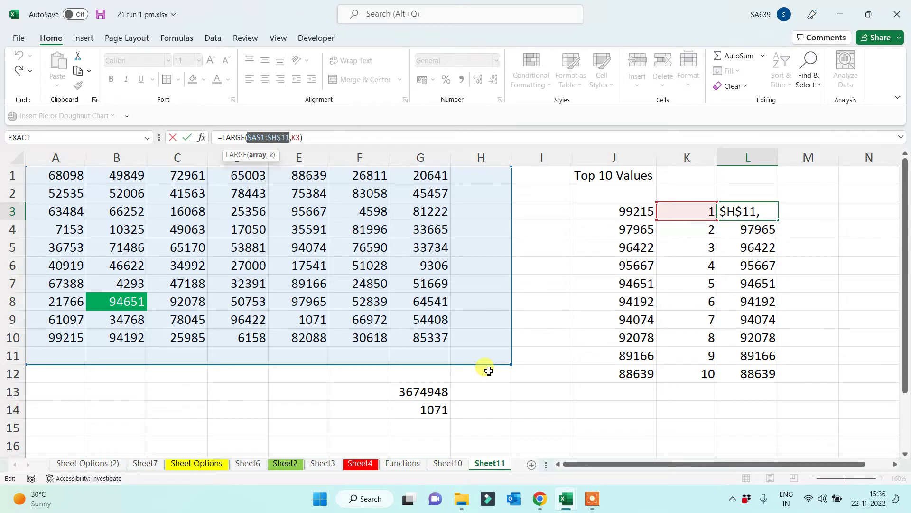
{"action": "key", "text": "Escape"}
{"action": "left_click", "coordinate": [229, 391]}
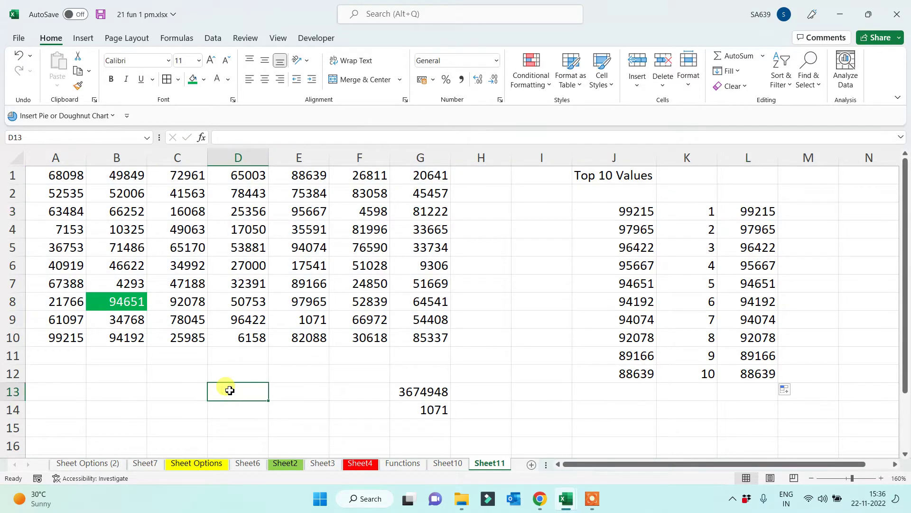
{"action": "left_click", "coordinate": [60, 173]}
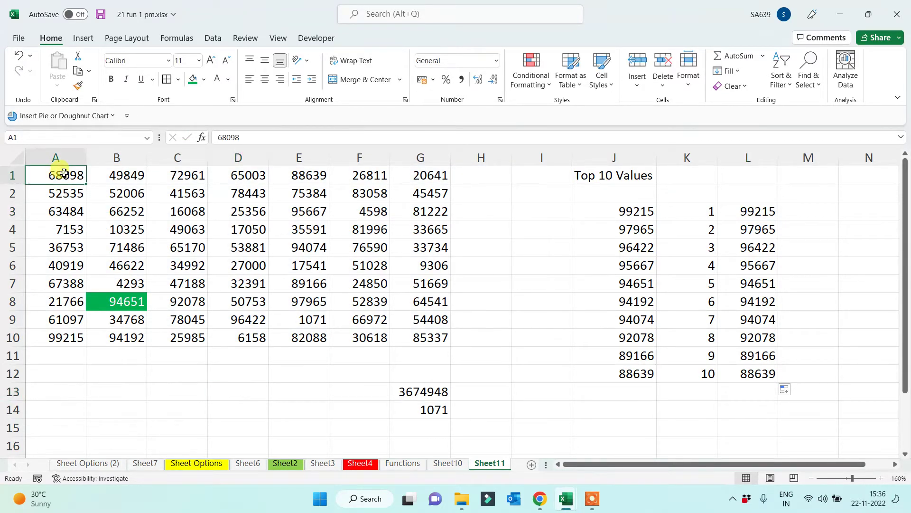
{"action": "key", "text": "ctrl+a"}
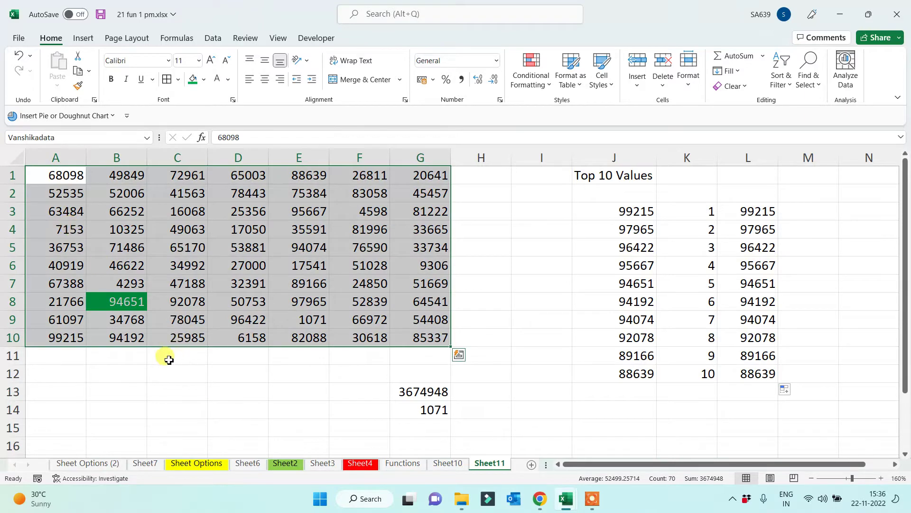
{"action": "left_click", "coordinate": [182, 373]}
{"action": "left_click", "coordinate": [189, 410]}
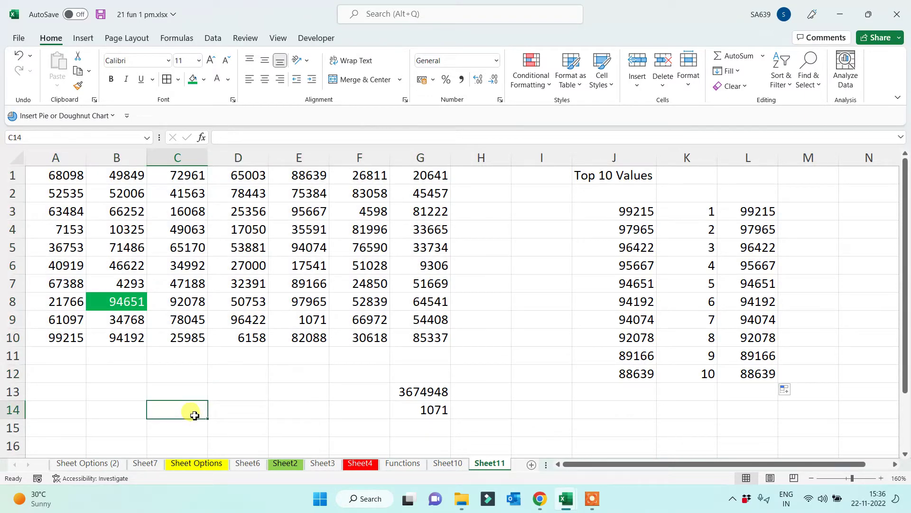
Switch to Sheet10 and select its number grid
{"action": "left_click", "coordinate": [451, 463]}
{"action": "left_click_drag", "start_coordinate": [76, 180], "coordinate": [499, 373]}
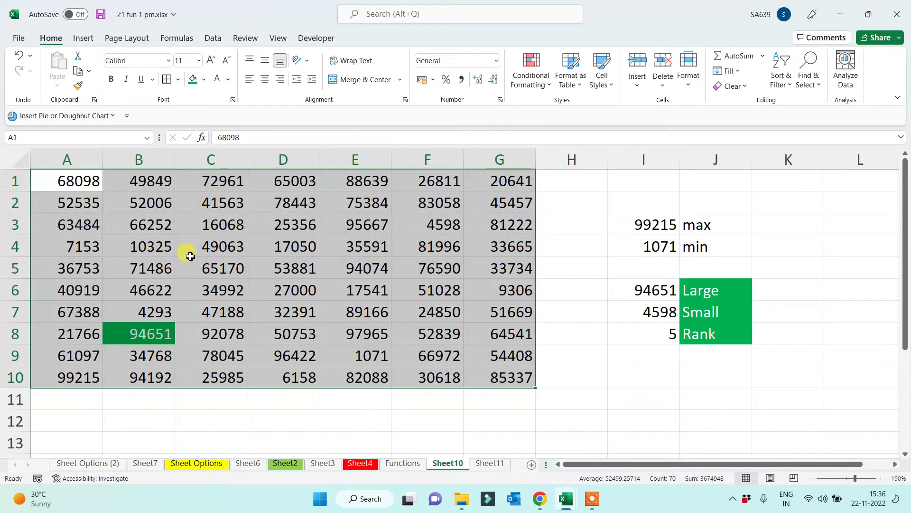
{"action": "left_click", "coordinate": [412, 407]}
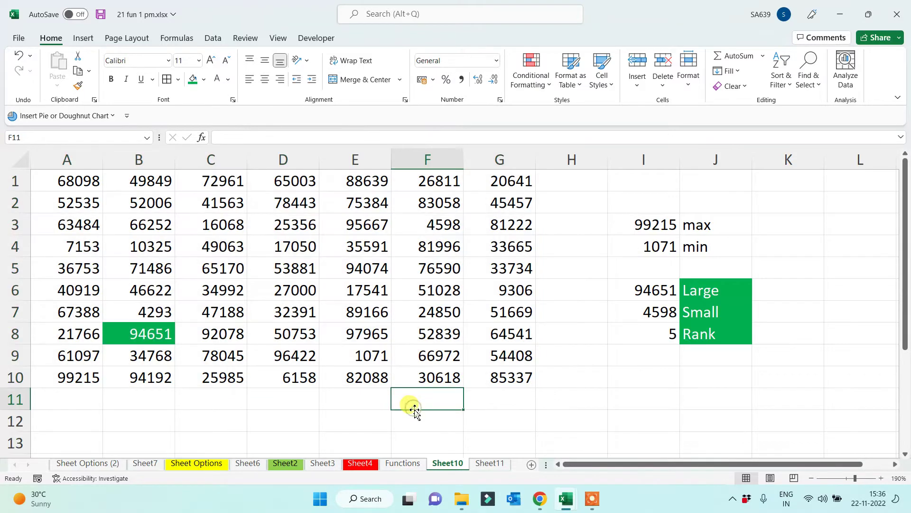
Enter a test =LARGE on the absolute grid with k=1 in F12, then delete its 99215 result
{"action": "left_click", "coordinate": [415, 411]}
{"action": "type", "text": "=lar"}
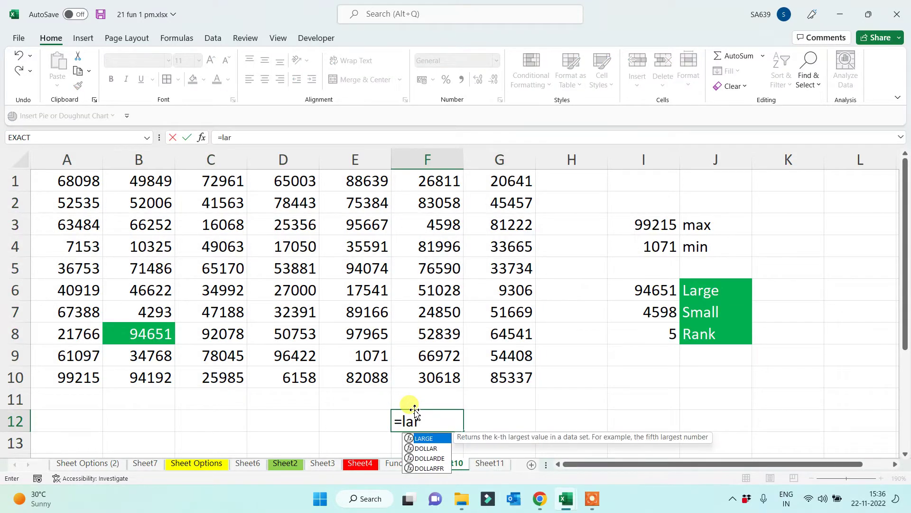
{"action": "key", "text": "Tab"}
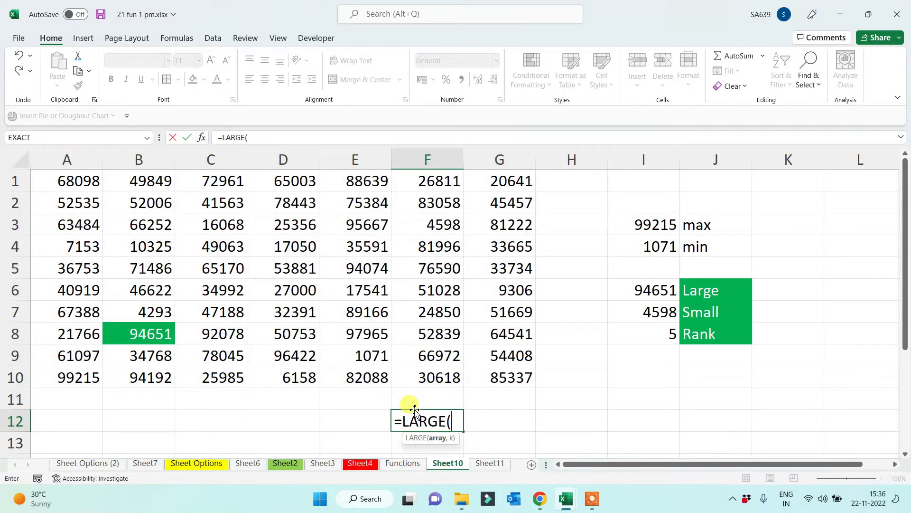
{"action": "left_click_drag", "start_coordinate": [77, 181], "coordinate": [494, 377]}
{"action": "key", "text": "F4"}
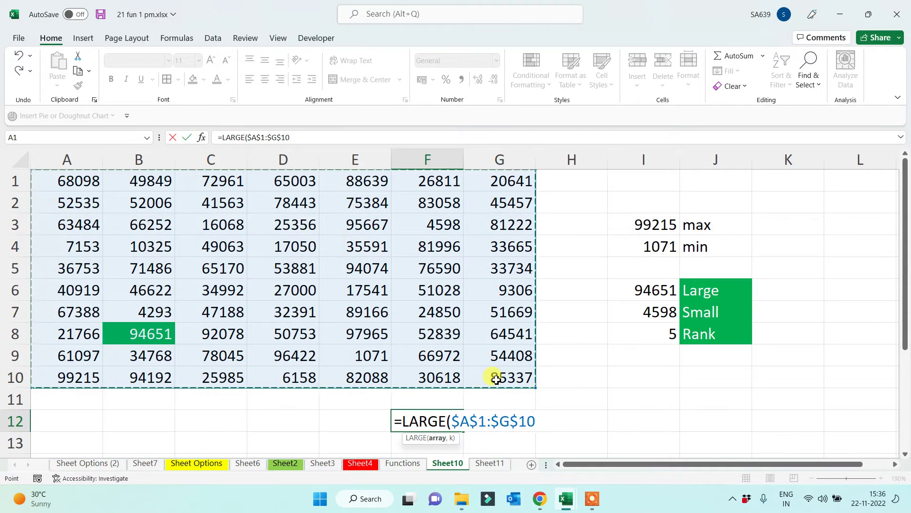
{"action": "type", "text": ",1)"}
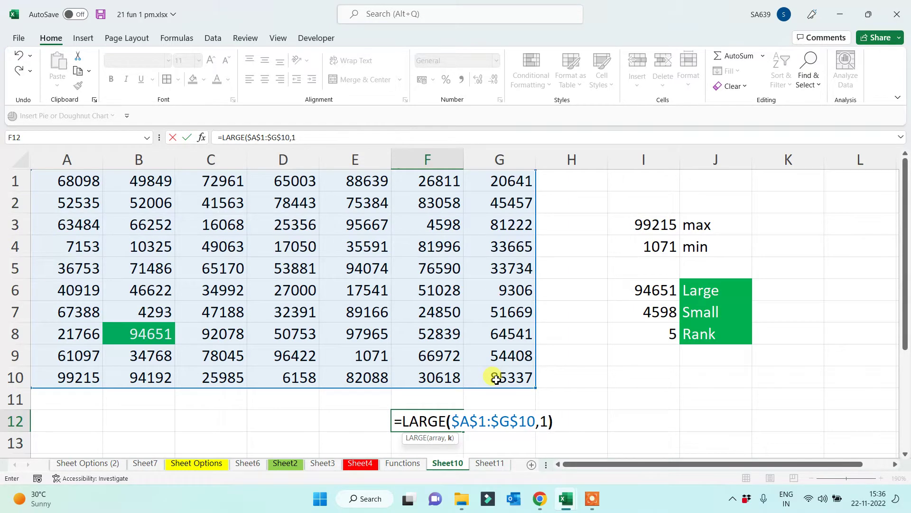
{"action": "key", "text": "Return"}
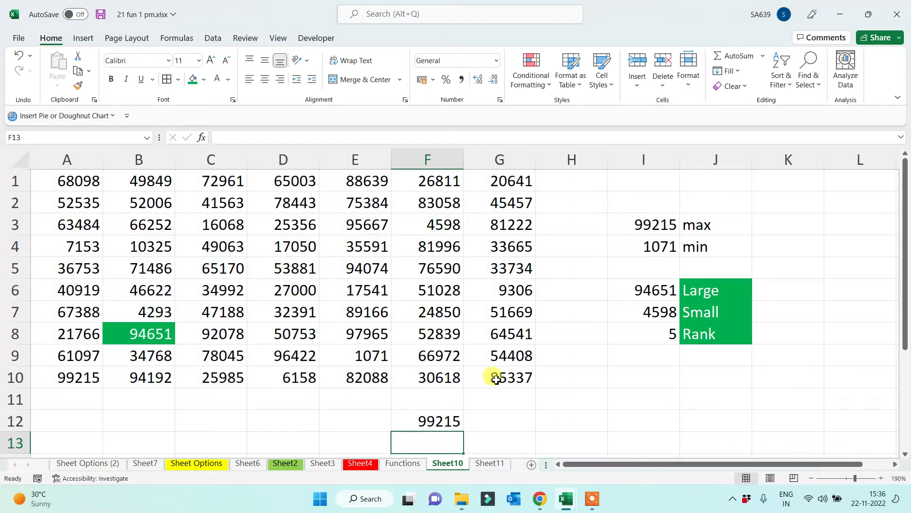
{"action": "key", "text": "Up"}
{"action": "key", "text": "Delete"}
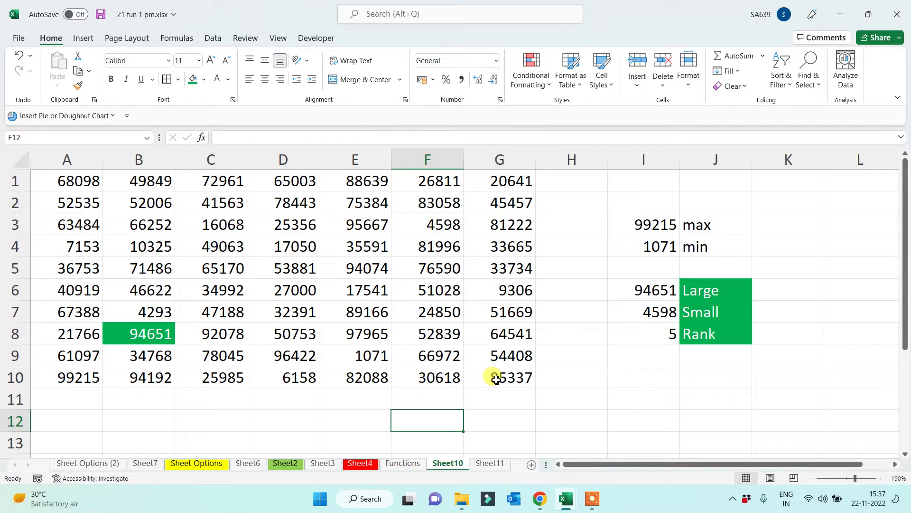
Add the heading 'Bot 10' in I1 on Sheet11
{"action": "left_click", "coordinate": [489, 464]}
{"action": "left_click", "coordinate": [549, 270]}
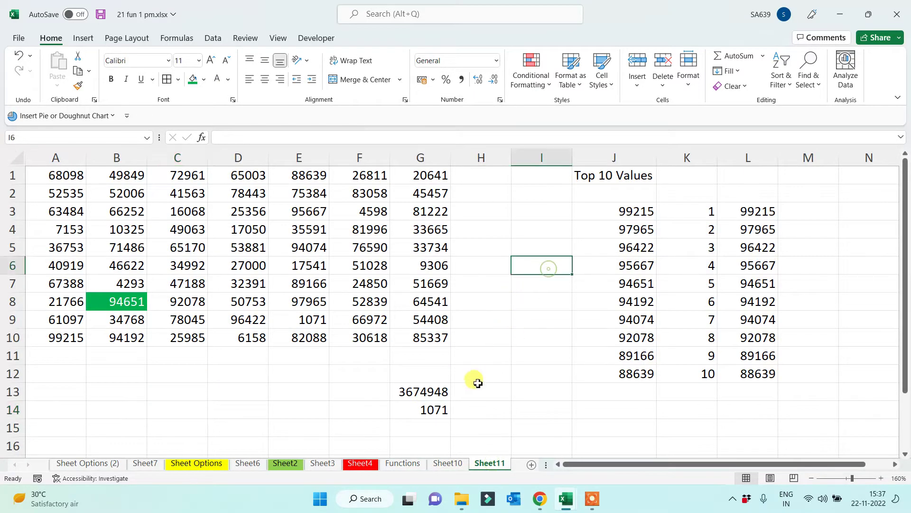
{"action": "left_click", "coordinate": [532, 180]}
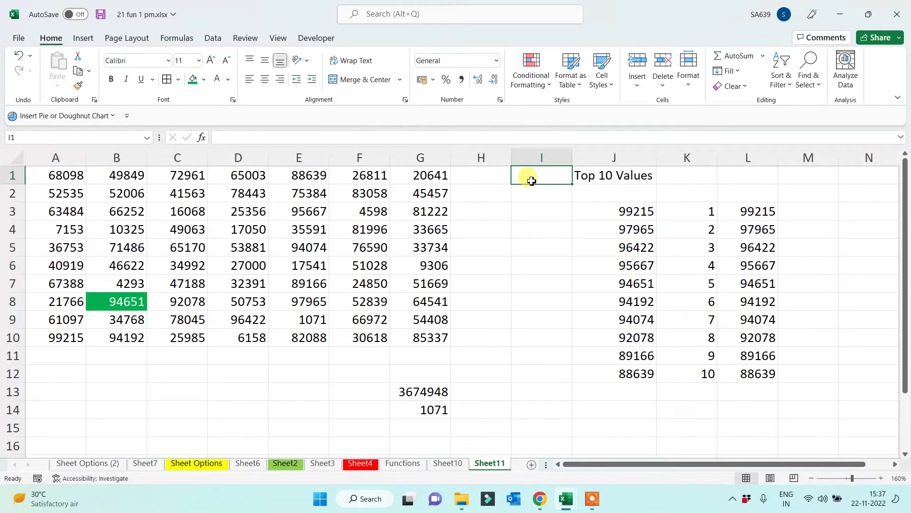
{"action": "type", "text": "B"}
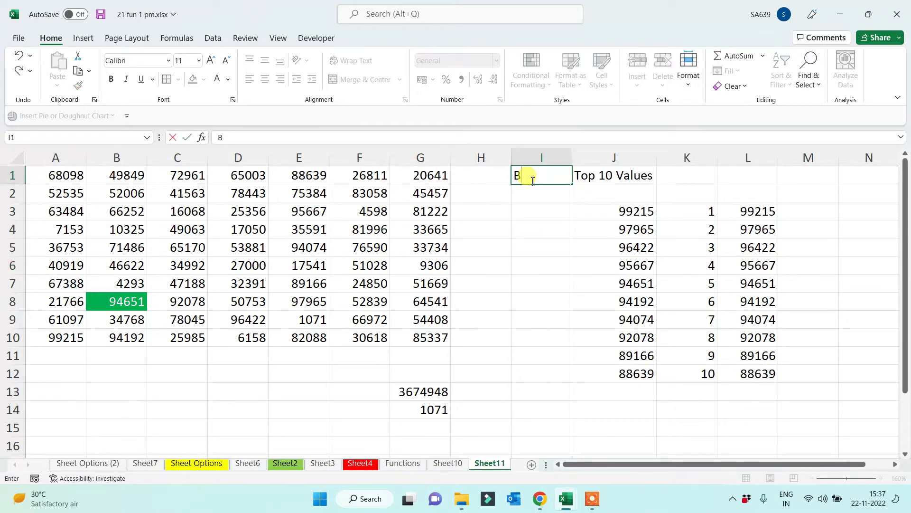
{"action": "type", "text": "ot 10"}
{"action": "key", "text": "Return"}
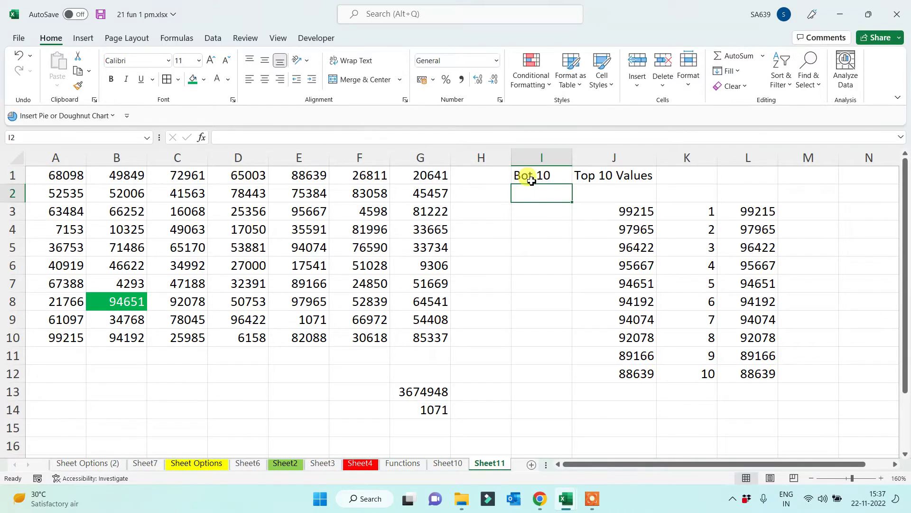
{"action": "key", "text": "Return"}
Enter =SMALL(Vanshikadata,K3) in I3 and fill it down to I12
{"action": "type", "text": "="}
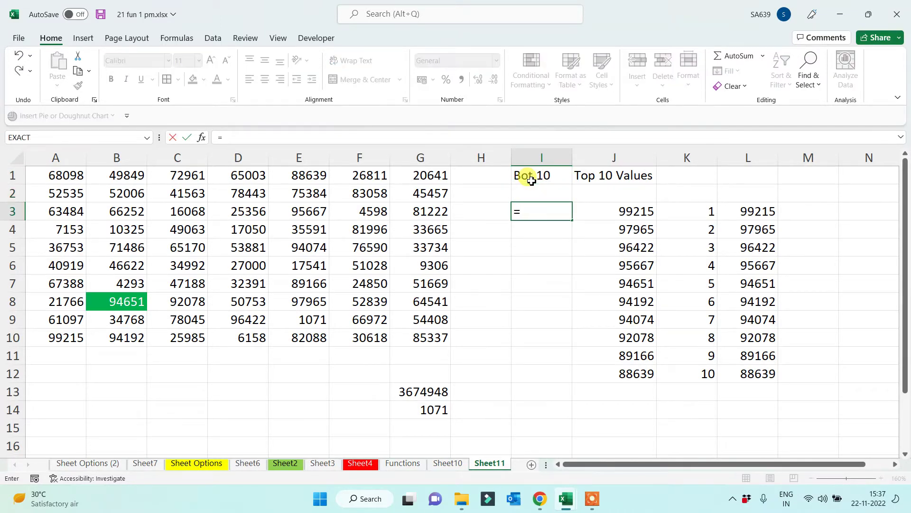
{"action": "type", "text": "sma"}
{"action": "key", "text": "Tab"}
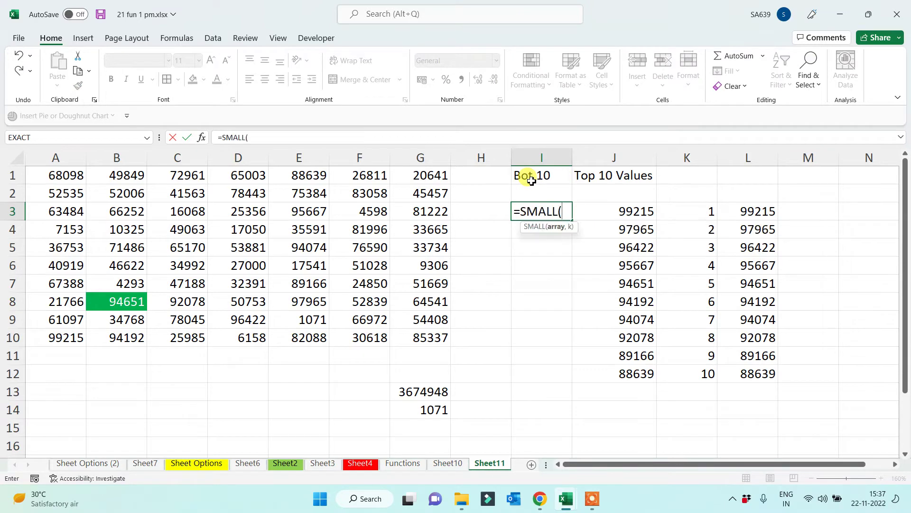
{"action": "type", "text": "van"}
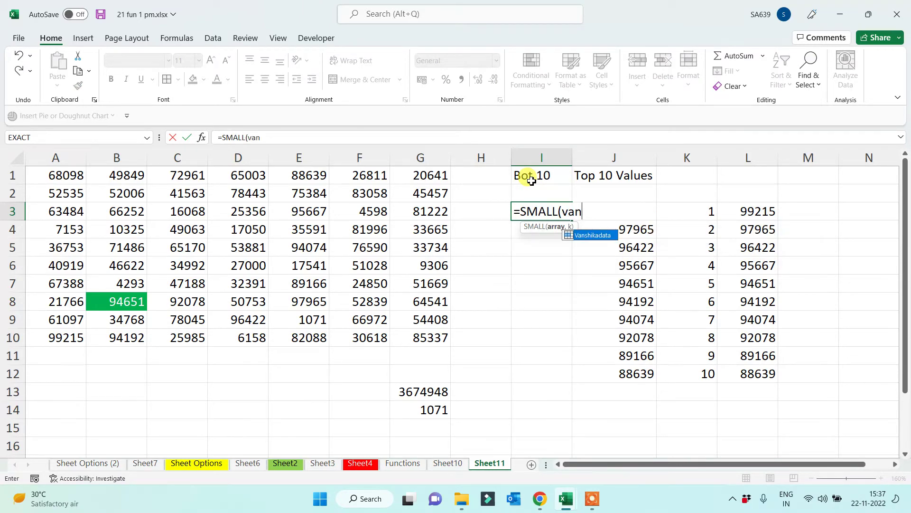
{"action": "key", "text": "Tab"}
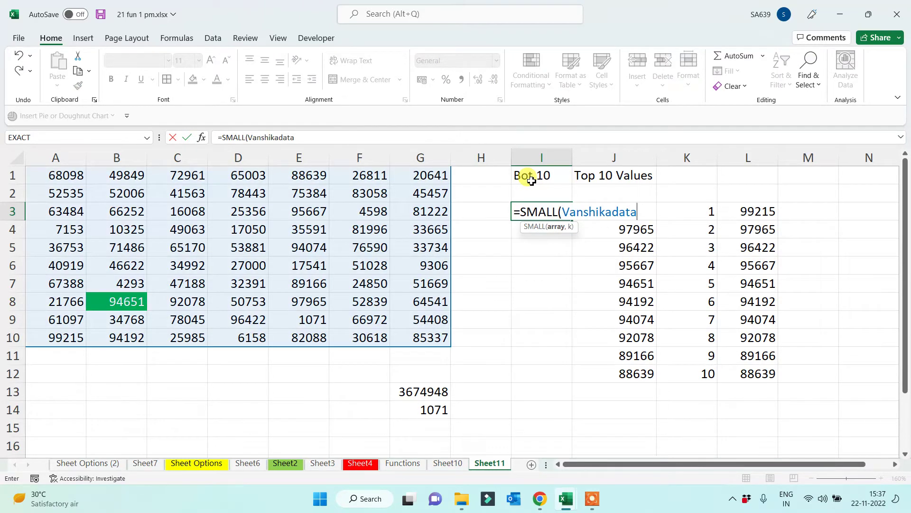
{"action": "type", "text": ","}
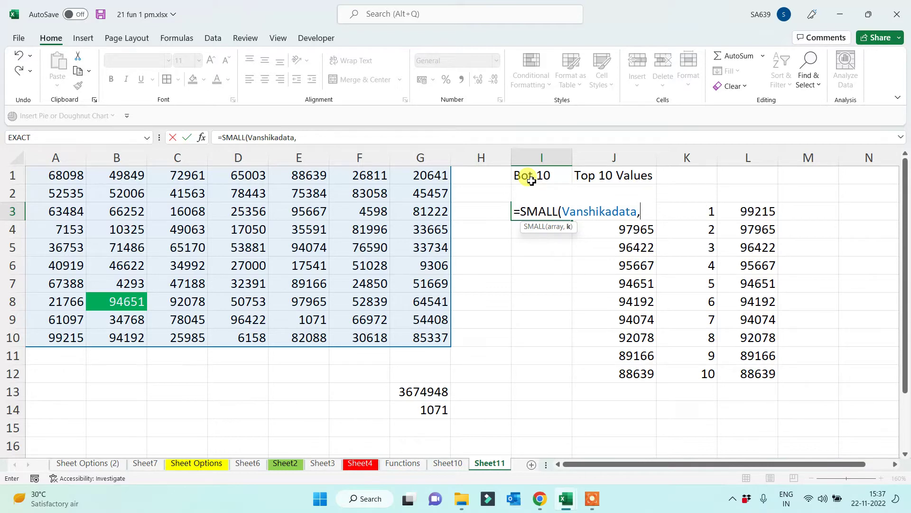
{"action": "key", "text": "Right"}
{"action": "key", "text": "Right"}
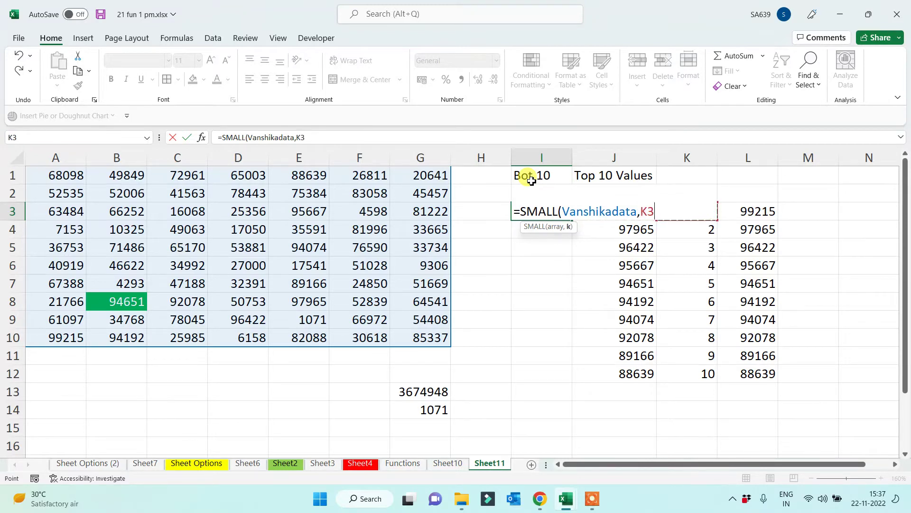
{"action": "key", "text": "Return"}
{"action": "key", "text": "Up"}
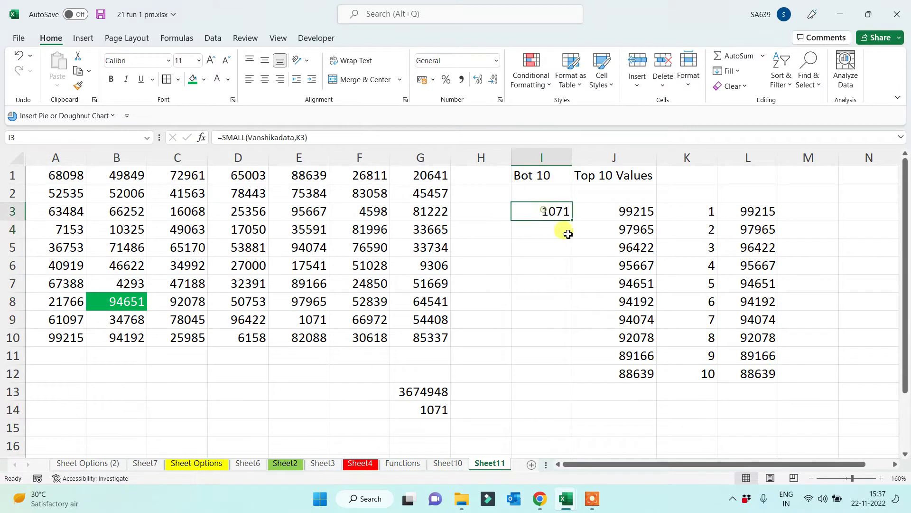
{"action": "left_click_drag", "start_coordinate": [572, 221], "coordinate": [565, 377]}
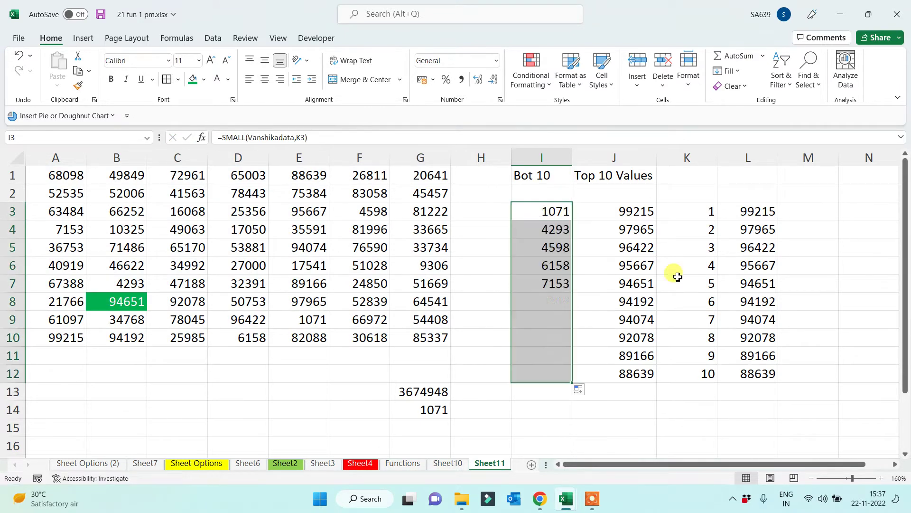
{"action": "left_click", "coordinate": [544, 373]}
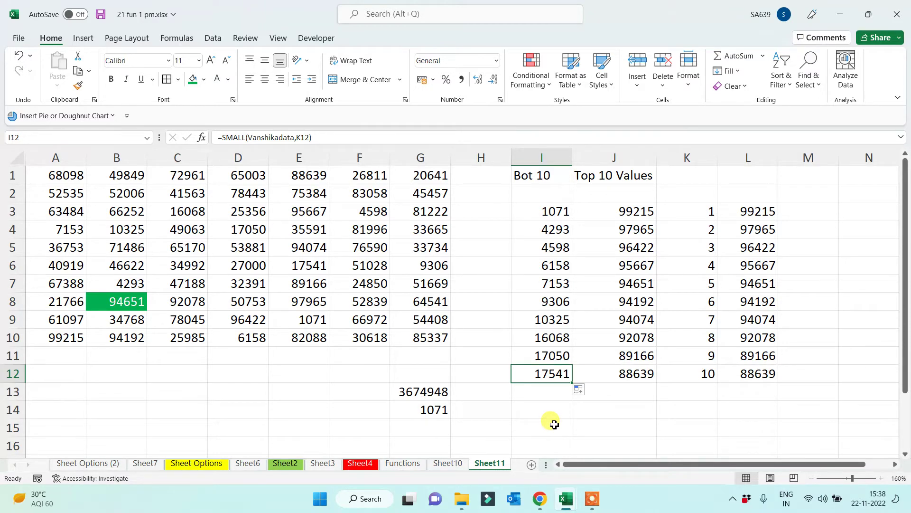
Select the whole number grid A1:G10 to review it
{"action": "left_click", "coordinate": [551, 427]}
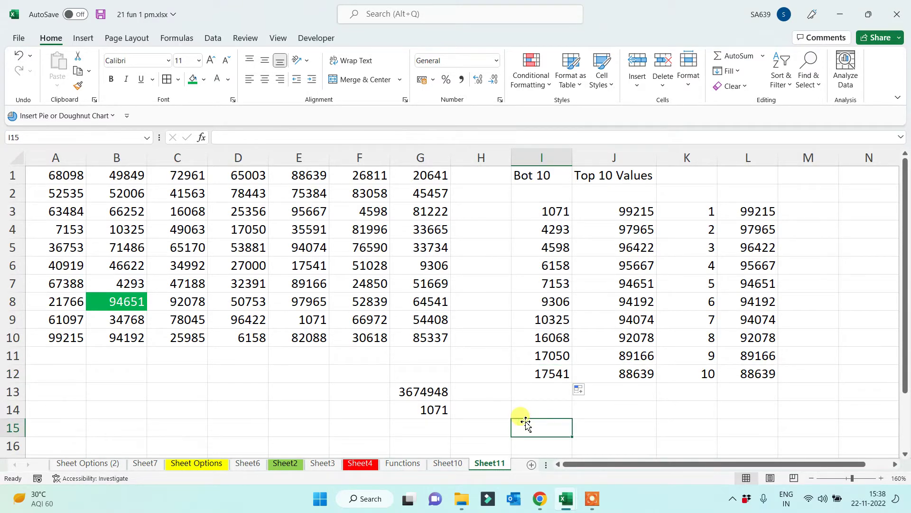
{"action": "left_click", "coordinate": [300, 372]}
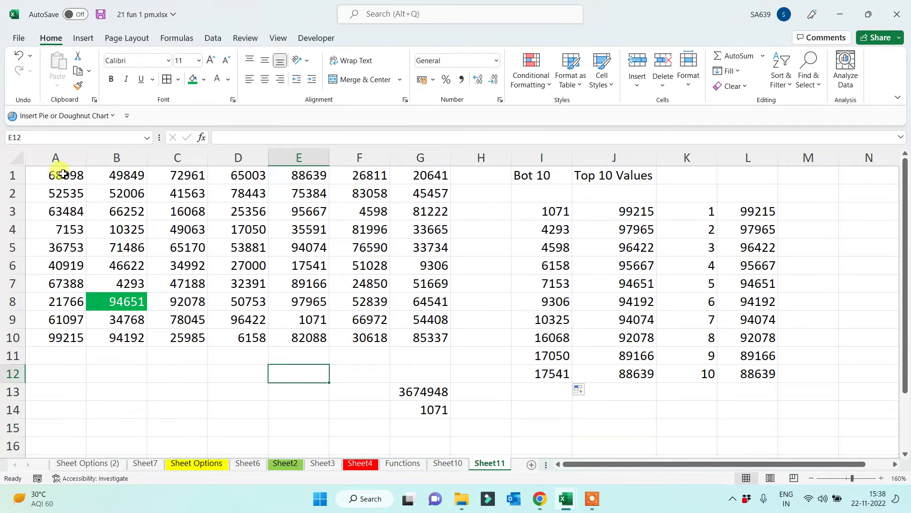
{"action": "mouse_move", "coordinate": [63, 174]}
{"action": "left_mouse_down"}
{"action": "mouse_move", "coordinate": [391, 246]}
{"action": "mouse_move", "coordinate": [418, 342]}
{"action": "left_mouse_up"}
{"action": "left_click", "coordinate": [311, 388]}
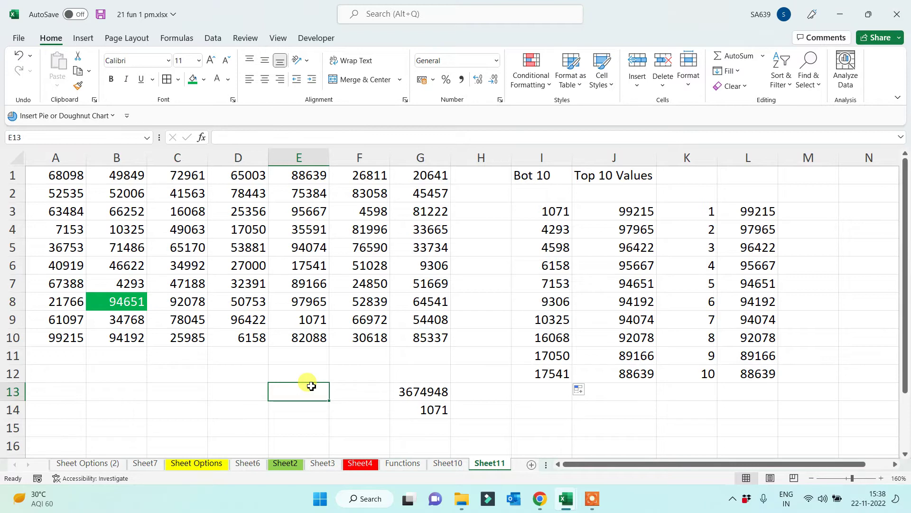
On a new sheet, list isnumber, istext, isodd, iseven, iserro and isblank in A1:A6
{"action": "left_click", "coordinate": [531, 465]}
{"action": "scroll", "coordinate": [291, 324], "scroll_direction": "up", "scroll_amount": 6, "text": "ctrl"}
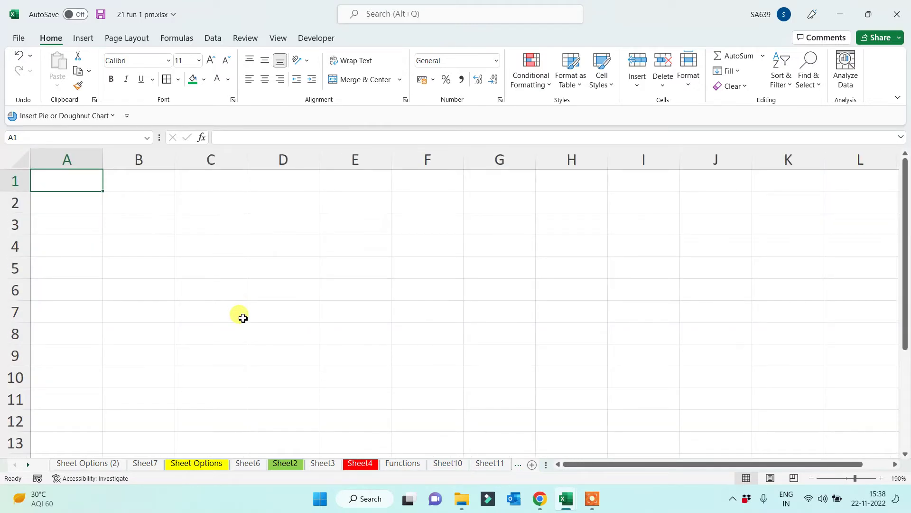
{"action": "type", "text": "isnumber"}
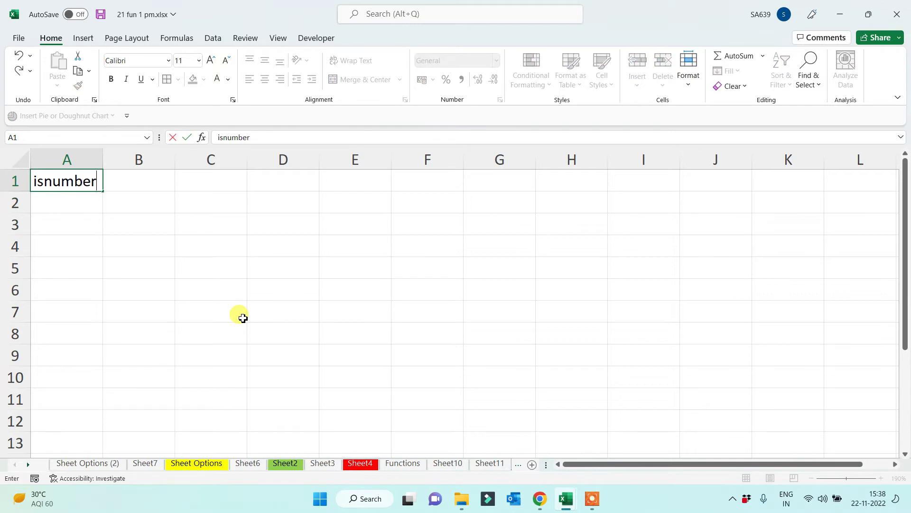
{"action": "key", "text": "Return"}
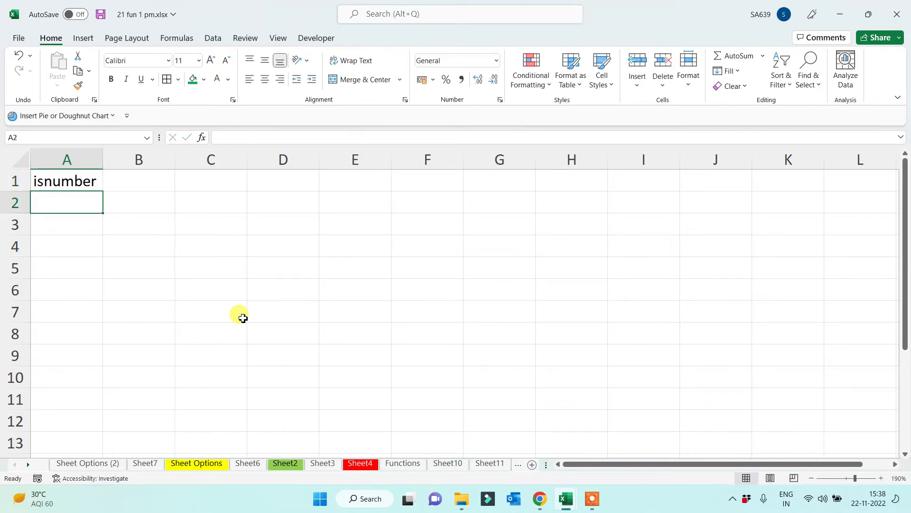
{"action": "type", "text": "istext"}
{"action": "key", "text": "Return"}
{"action": "type", "text": "isodd"}
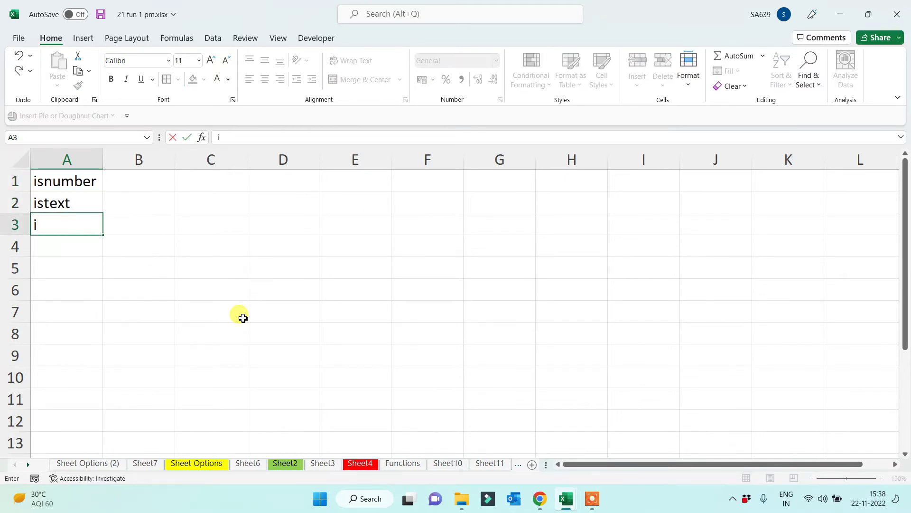
{"action": "key", "text": "Return"}
{"action": "type", "text": "iseven"}
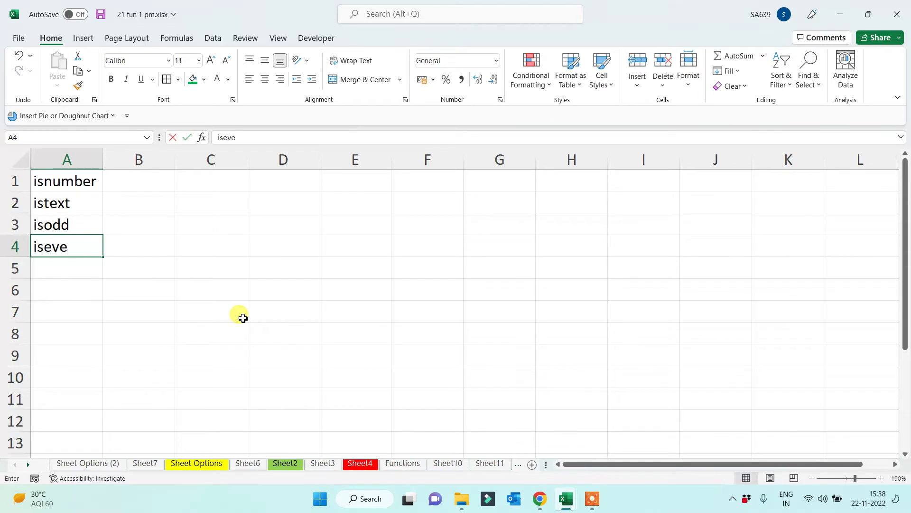
{"action": "key", "text": "Return"}
{"action": "type", "text": "iserro"}
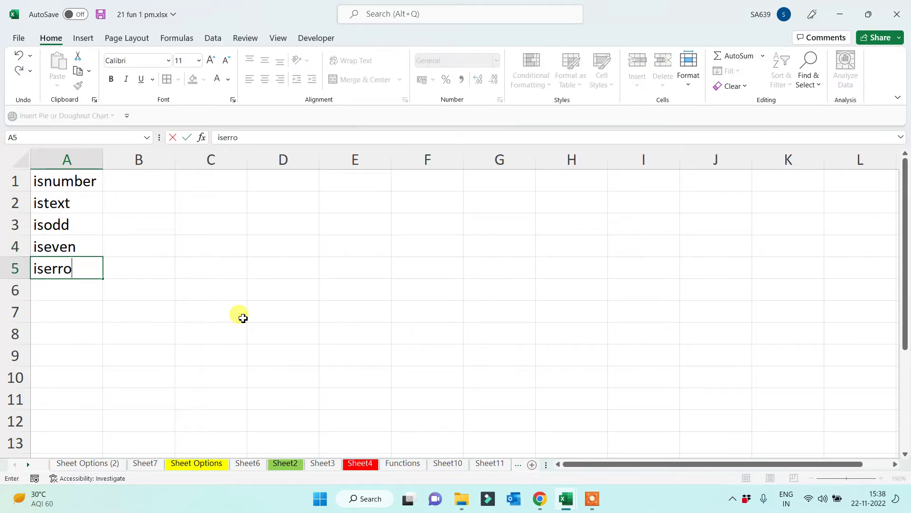
{"action": "key", "text": "Return"}
{"action": "type", "text": "isblank"}
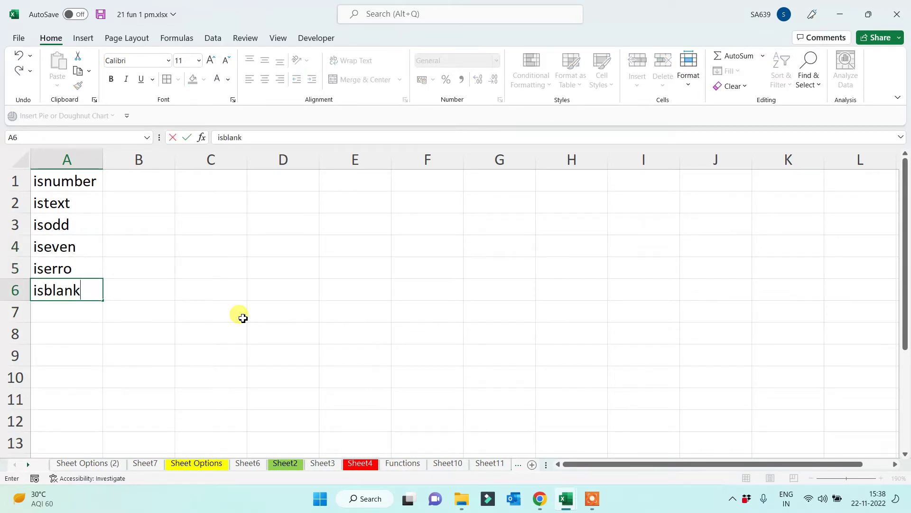
{"action": "key", "text": "Return"}
Give A1:A6 a green fill and bold text
{"action": "left_click_drag", "start_coordinate": [71, 183], "coordinate": [76, 291]}
{"action": "left_click", "coordinate": [193, 80]}
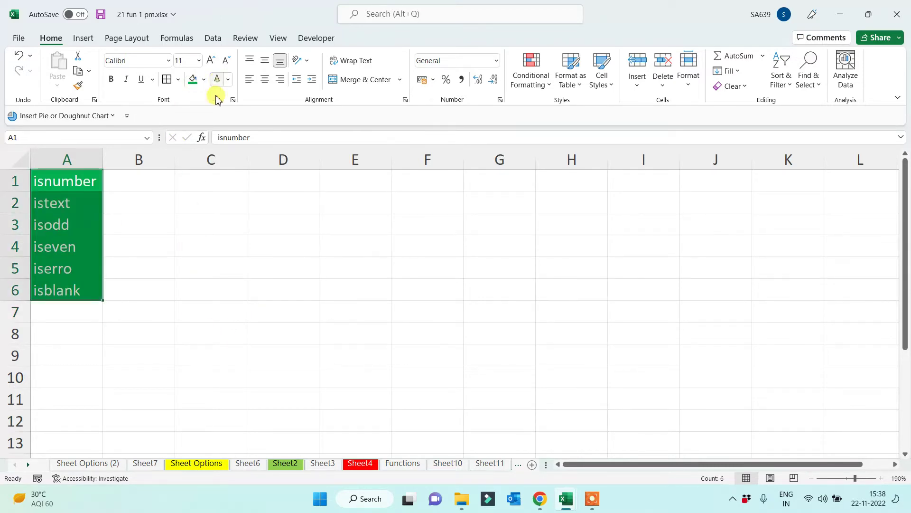
{"action": "scroll", "coordinate": [248, 279], "scroll_direction": "up", "scroll_amount": 6}
{"action": "left_click", "coordinate": [216, 252]}
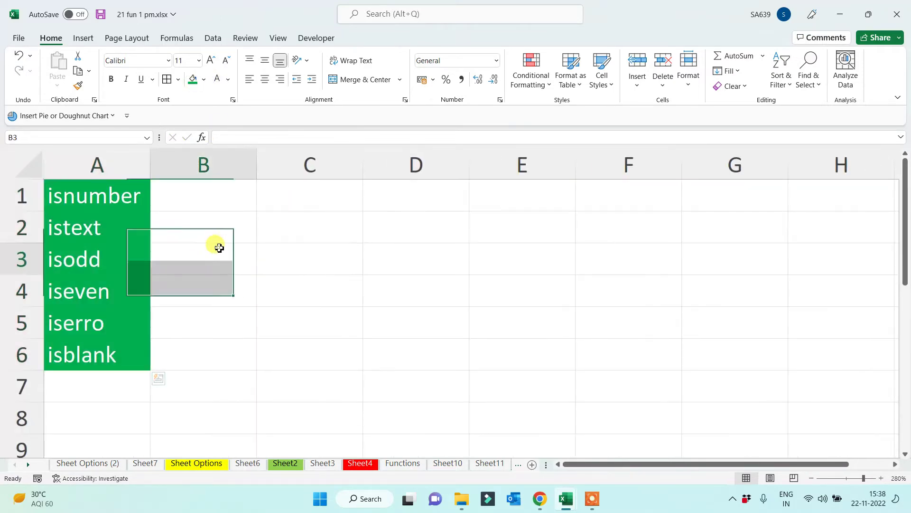
{"action": "left_click_drag", "start_coordinate": [93, 185], "coordinate": [81, 356]}
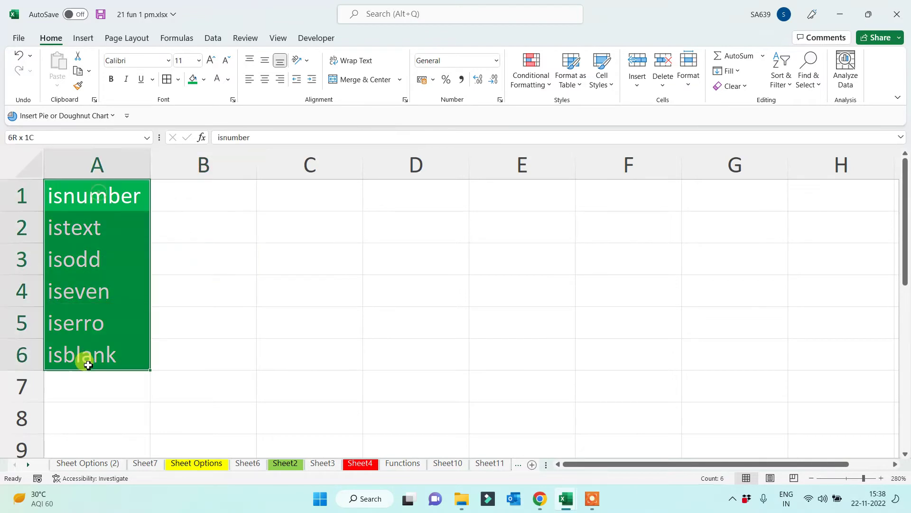
{"action": "left_click", "coordinate": [113, 79]}
{"action": "left_click", "coordinate": [302, 323]}
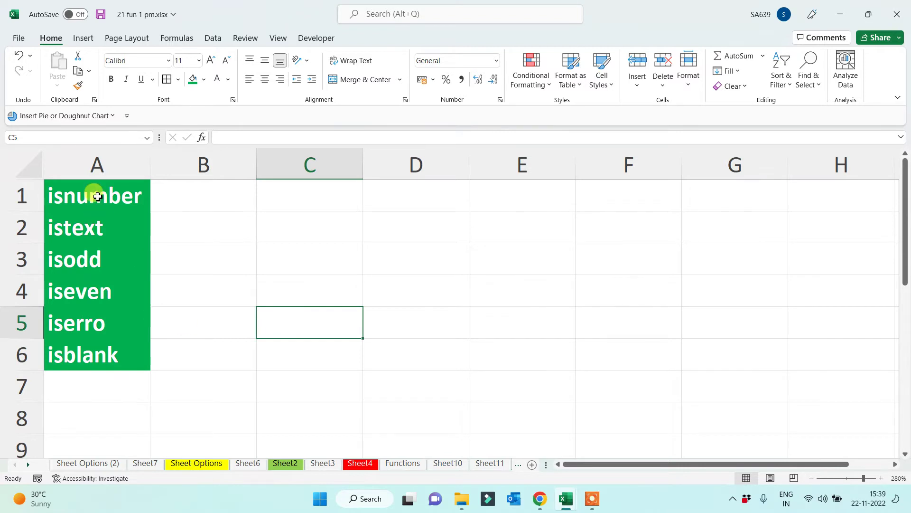
Correct the misspelled label 'iserro' in A5 to read 'iserror'
{"action": "left_click_drag", "start_coordinate": [94, 193], "coordinate": [101, 364]}
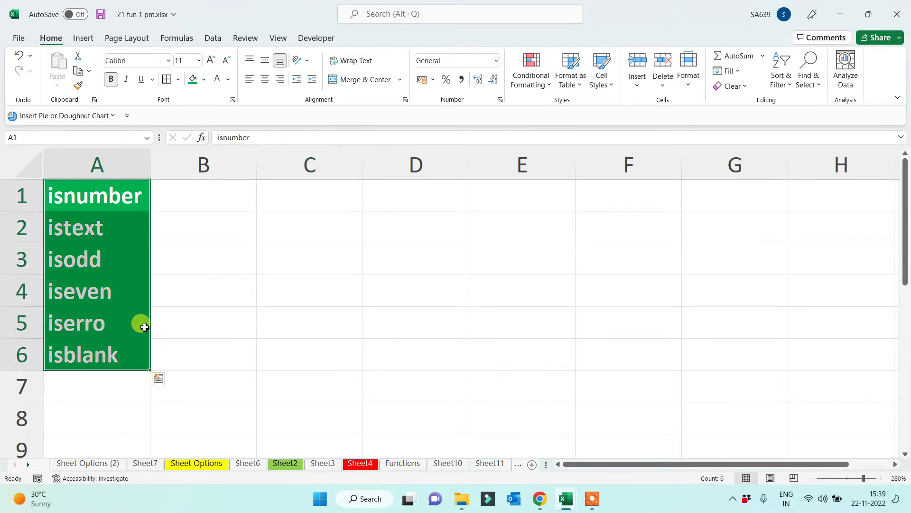
{"action": "double_click", "coordinate": [127, 322]}
{"action": "type", "text": "r"}
{"action": "left_click", "coordinate": [370, 350]}
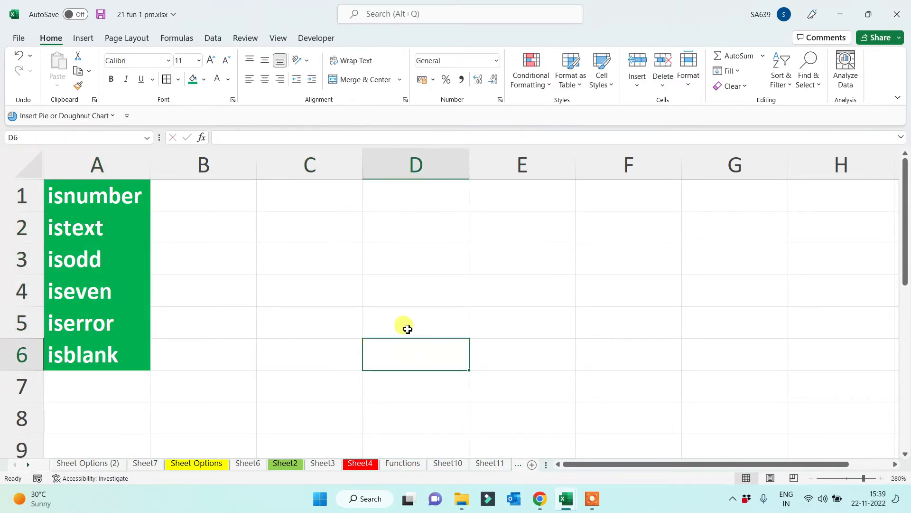
{"action": "left_click", "coordinate": [519, 205]}
Enter 15 in E1 and put =ISNUMBER(E1) in B1
{"action": "type", "text": "15"}
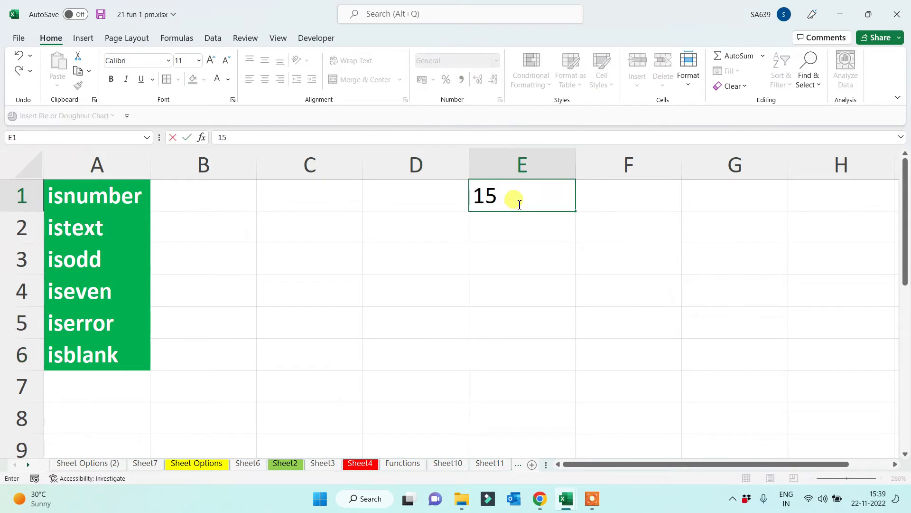
{"action": "left_click", "coordinate": [414, 280]}
{"action": "left_click", "coordinate": [206, 204]}
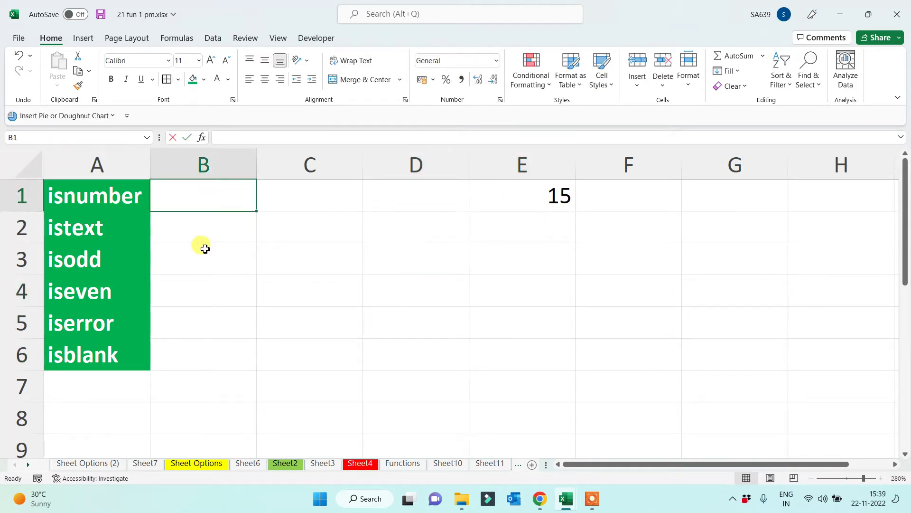
{"action": "type", "text": "=isnumber"}
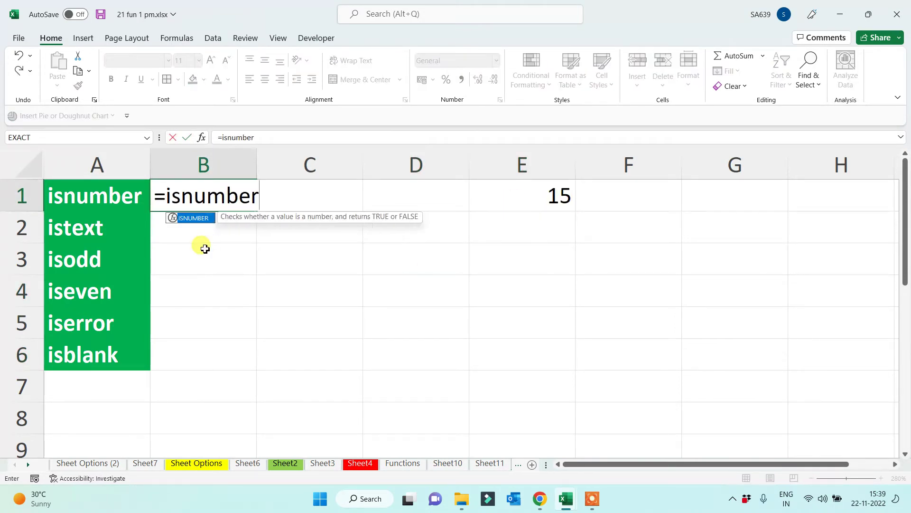
{"action": "type", "text": "("}
{"action": "left_click", "coordinate": [554, 194]}
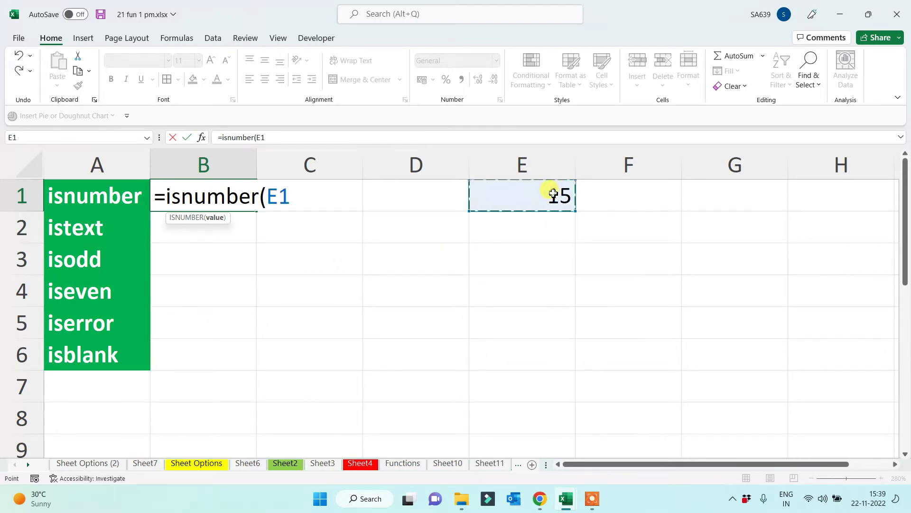
{"action": "type", "text": ")"}
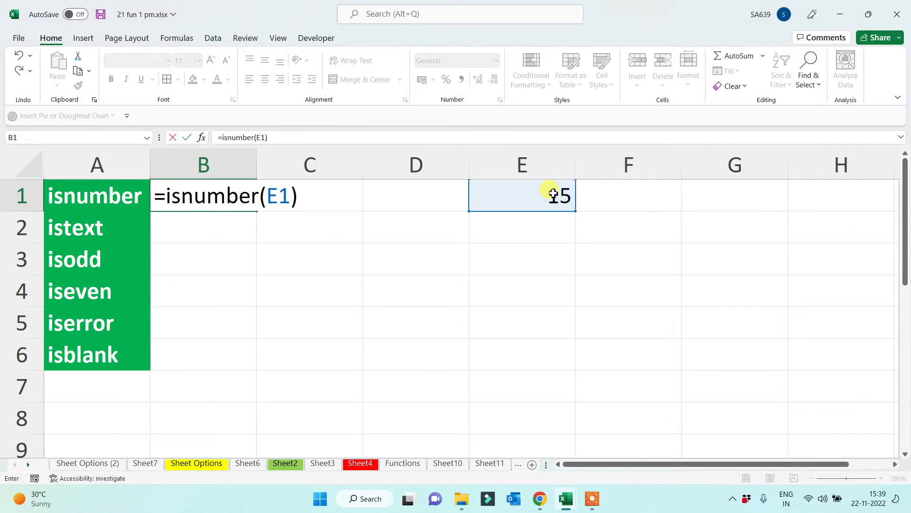
{"action": "key", "text": "Return"}
Enter =ISTEXT(E1) in B2 and =ISODD(E1) in B3
{"action": "type", "text": "="}
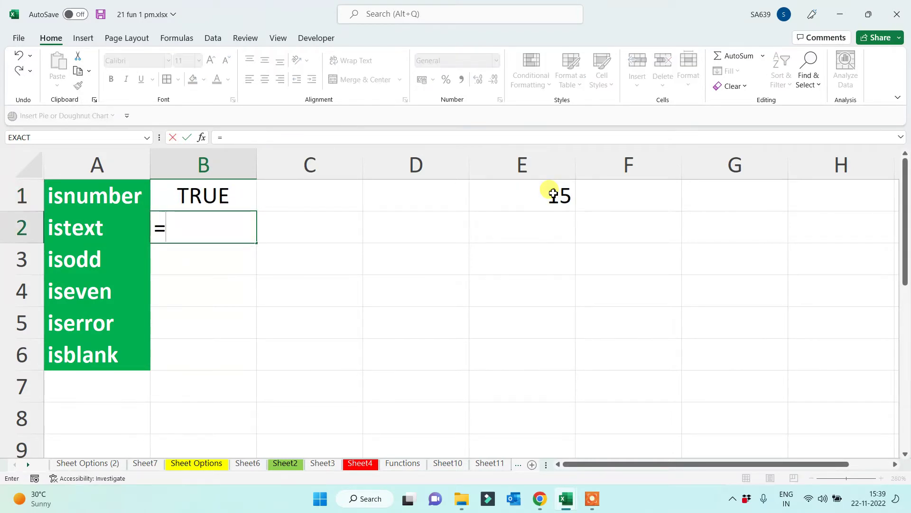
{"action": "type", "text": "istext("}
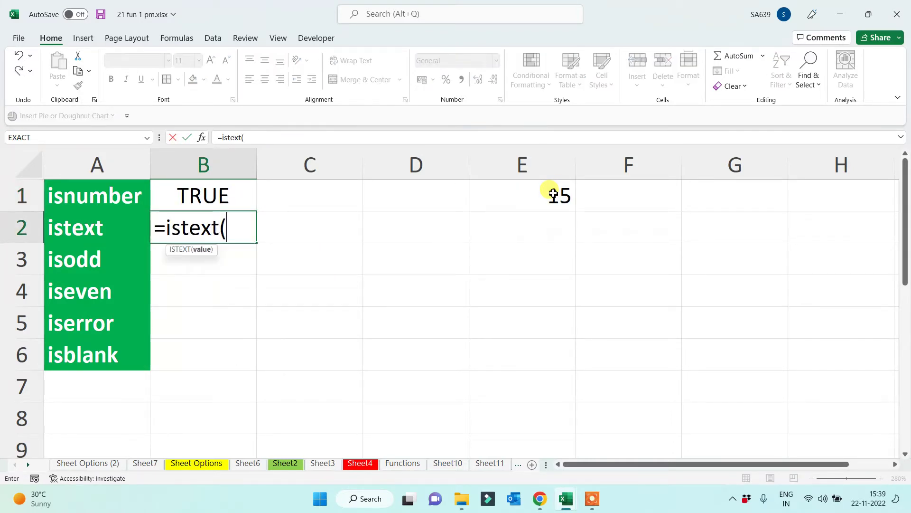
{"action": "left_click", "coordinate": [572, 193]}
{"action": "type", "text": ")"}
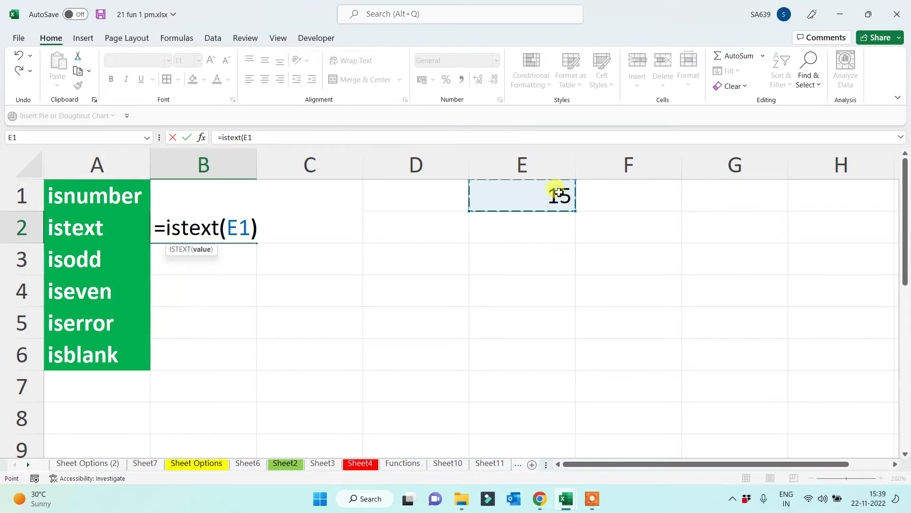
{"action": "key", "text": "Return"}
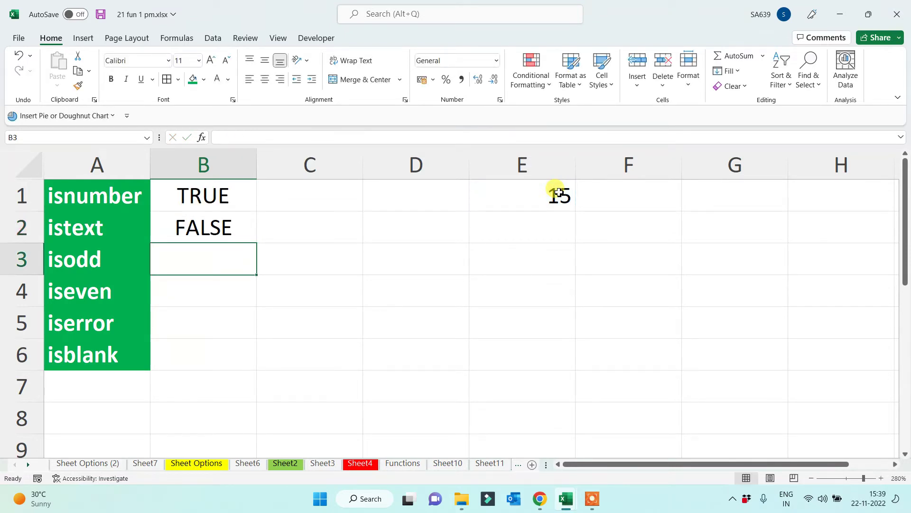
{"action": "type", "text": "=isodd"}
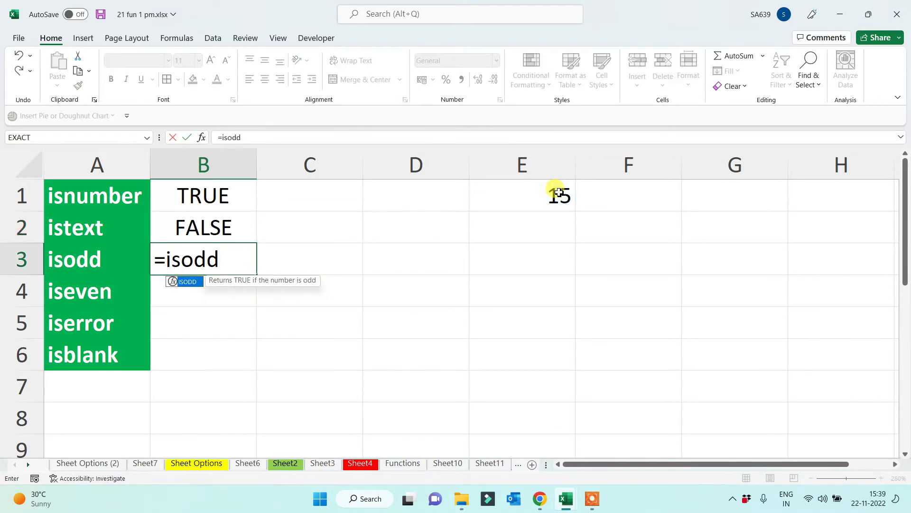
{"action": "type", "text": "("}
{"action": "left_click", "coordinate": [530, 203]}
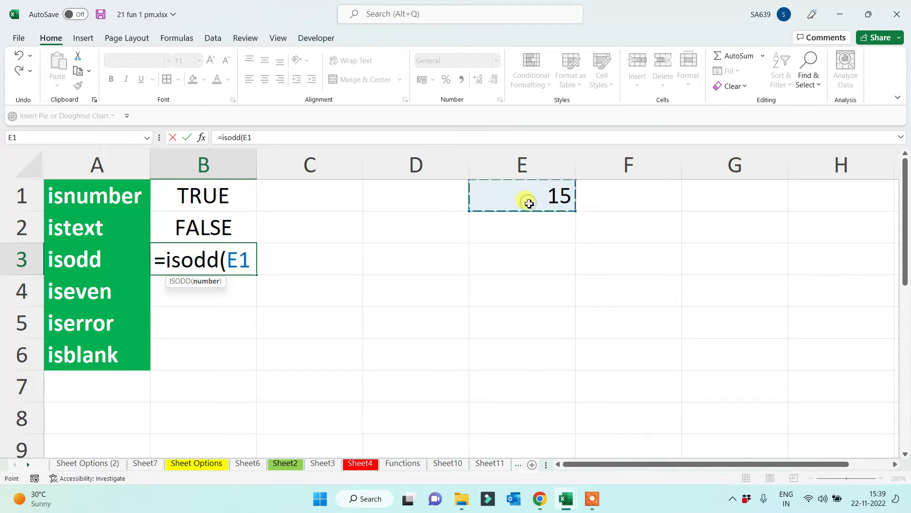
{"action": "key", "text": "Return"}
Enter =ISEVEN(E1) in B4 and =ISERROR(E1) in B5
{"action": "type", "text": "=is"}
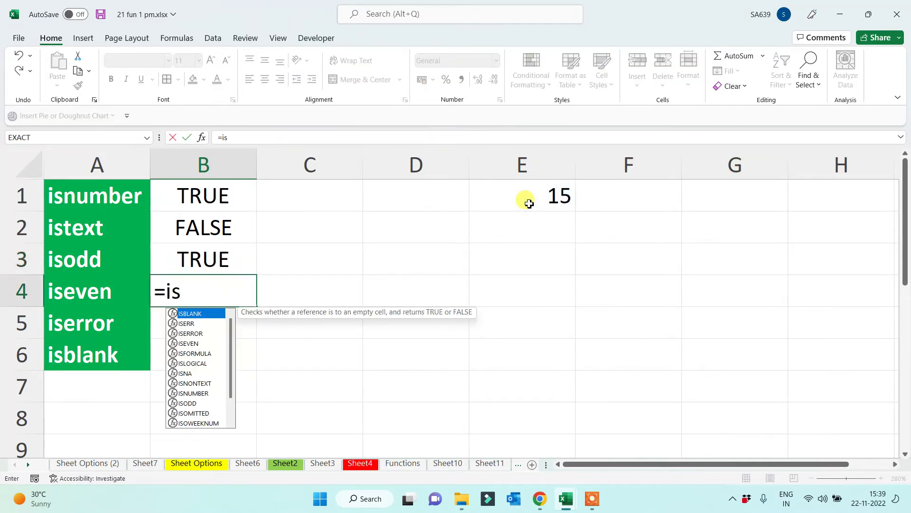
{"action": "type", "text": "evne"}
{"action": "key", "text": "BackSpace"}
{"action": "key", "text": "BackSpace"}
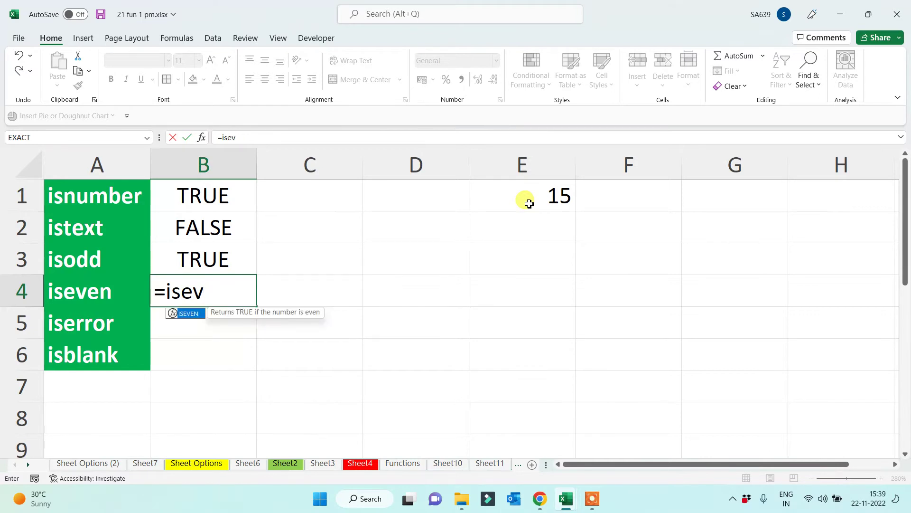
{"action": "key", "text": "Tab"}
{"action": "left_click", "coordinate": [534, 190]}
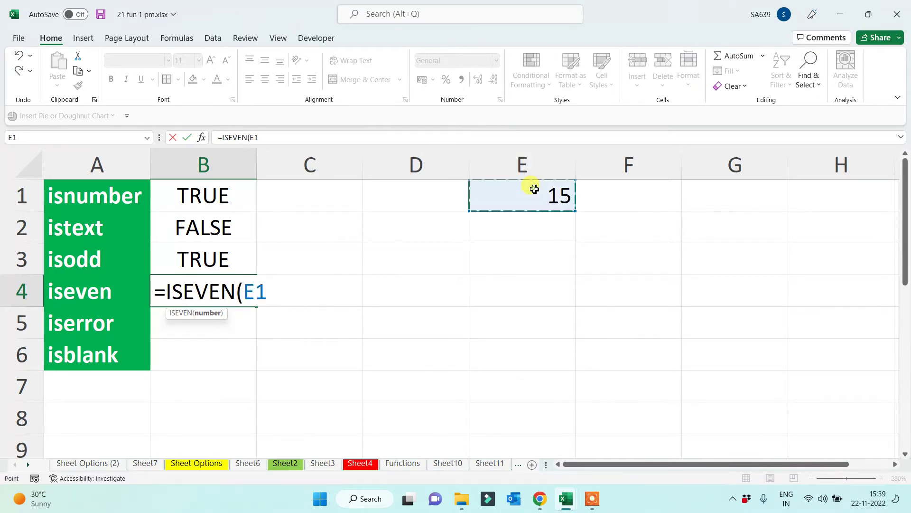
{"action": "key", "text": "Return"}
{"action": "type", "text": "="}
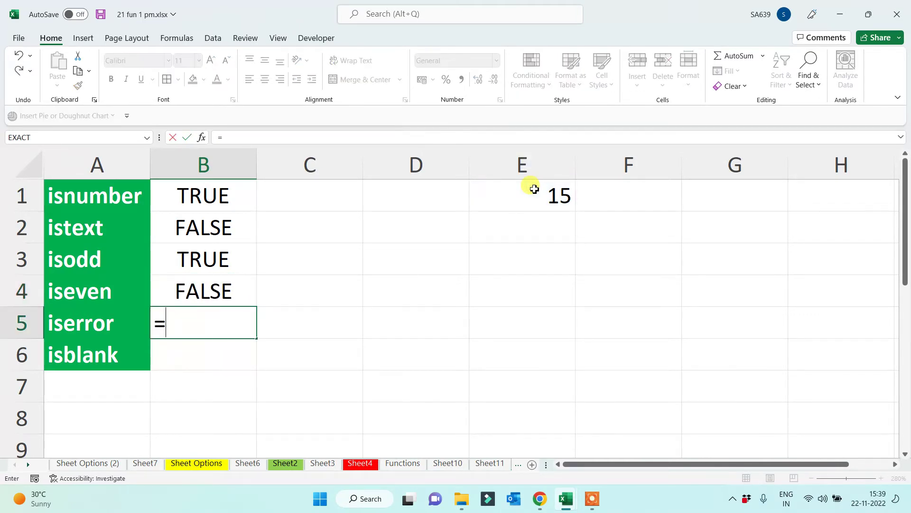
{"action": "type", "text": "iserror("}
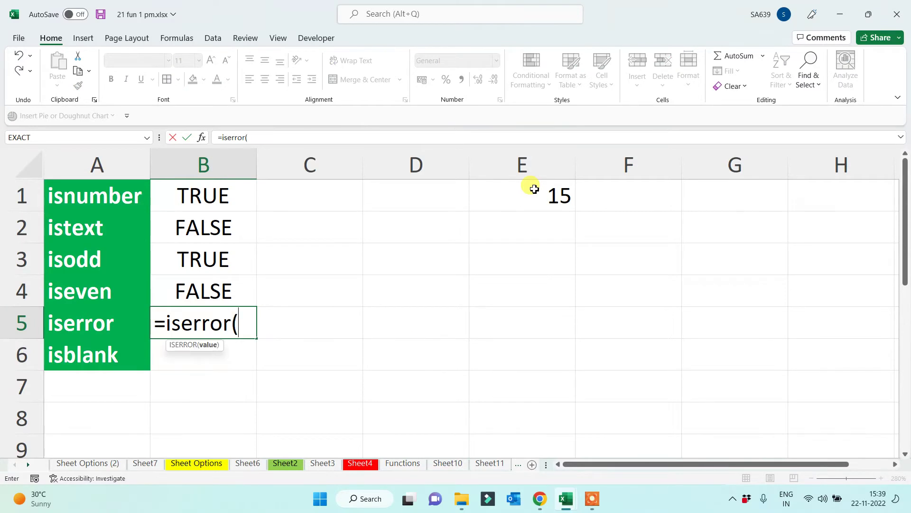
{"action": "left_click", "coordinate": [521, 191]}
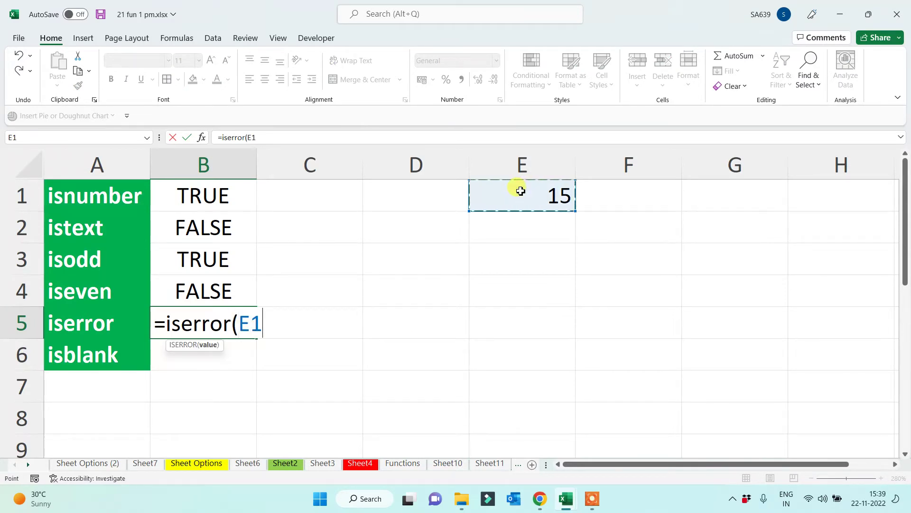
{"action": "type", "text": ")"}
{"action": "key", "text": "Return"}
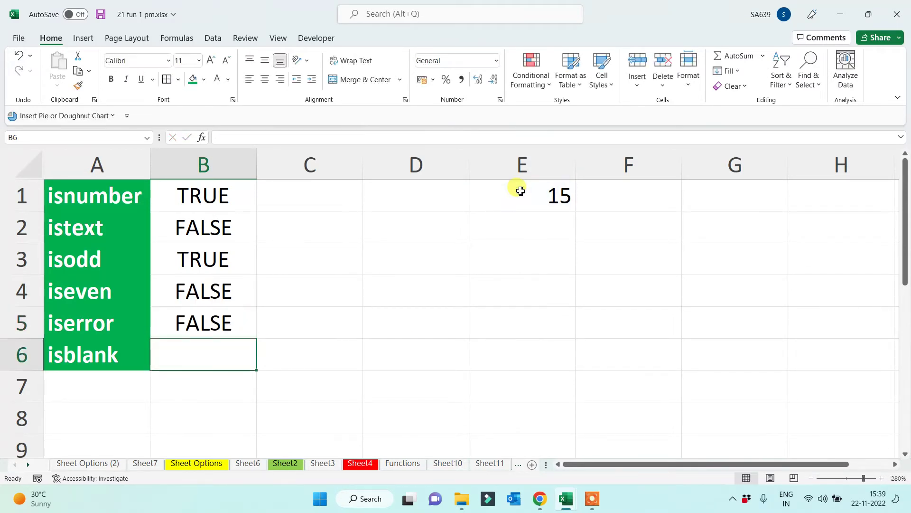
Enter =ISBLANK(E1) in B6 and copy it across into C6
{"action": "type", "text": "=isbl"}
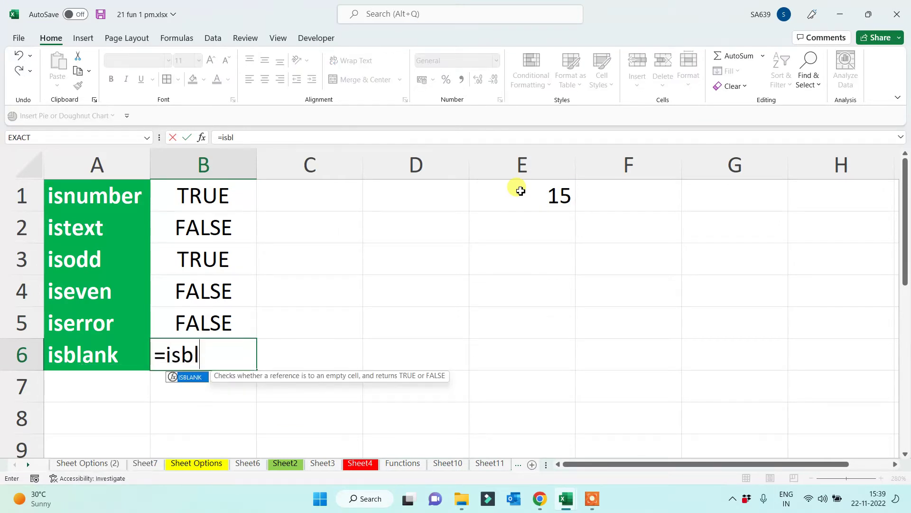
{"action": "key", "text": "Tab"}
{"action": "left_click", "coordinate": [542, 202]}
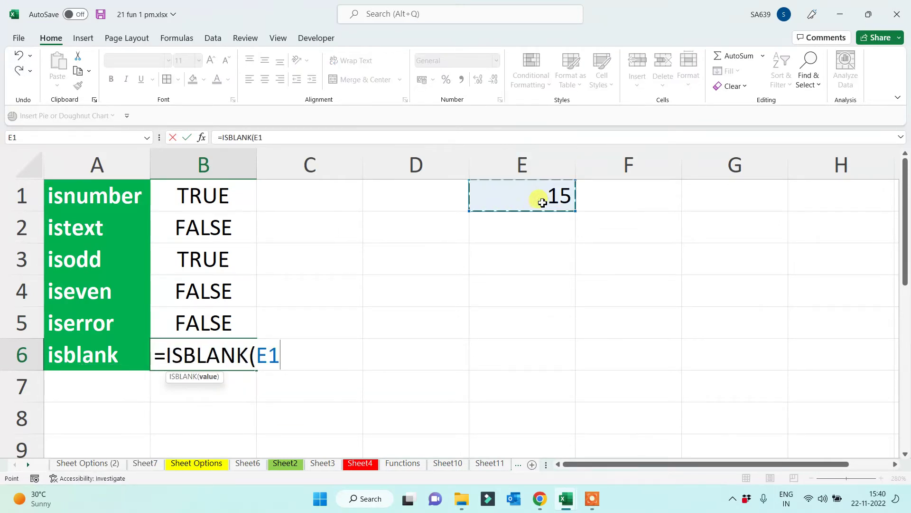
{"action": "type", "text": ")"}
{"action": "key", "text": "Return"}
{"action": "left_click", "coordinate": [235, 363]}
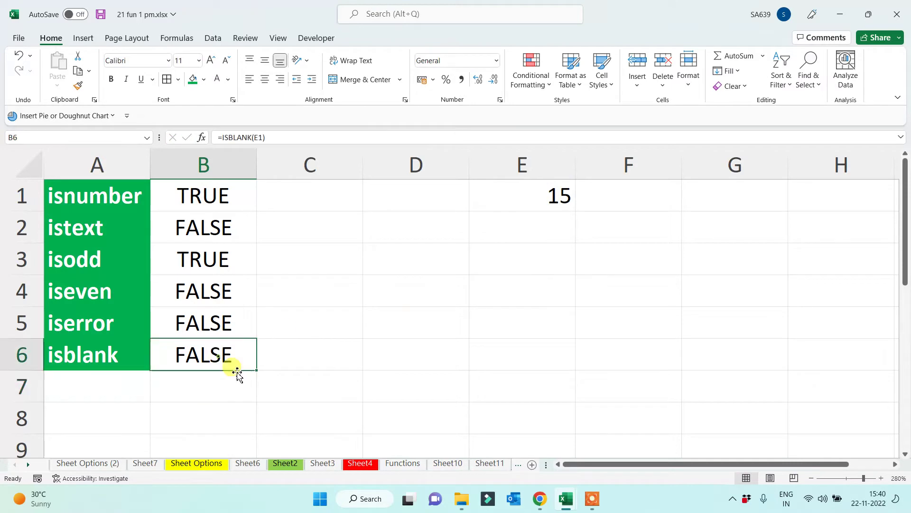
{"action": "left_click_drag", "start_coordinate": [257, 370], "coordinate": [311, 375]}
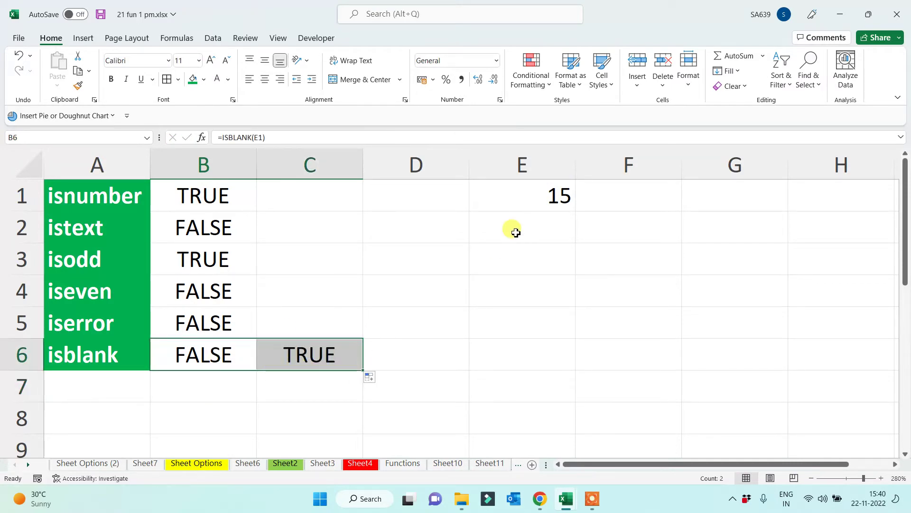
Check that C6 holds =ISBLANK(F1) and returns TRUE for the empty F1
{"action": "left_click", "coordinate": [515, 197]}
{"action": "left_click", "coordinate": [632, 195]}
{"action": "left_click", "coordinate": [260, 350]}
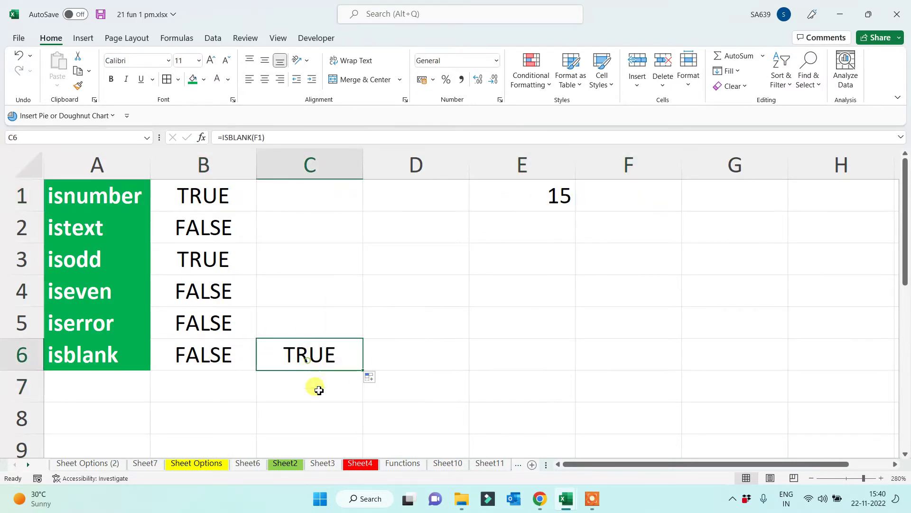
{"action": "double_click", "coordinate": [294, 356]}
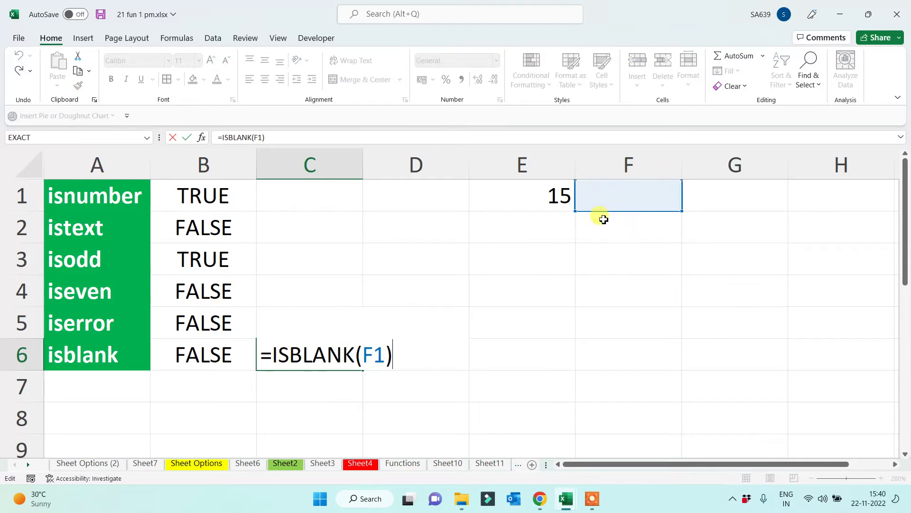
{"action": "key", "text": "Escape"}
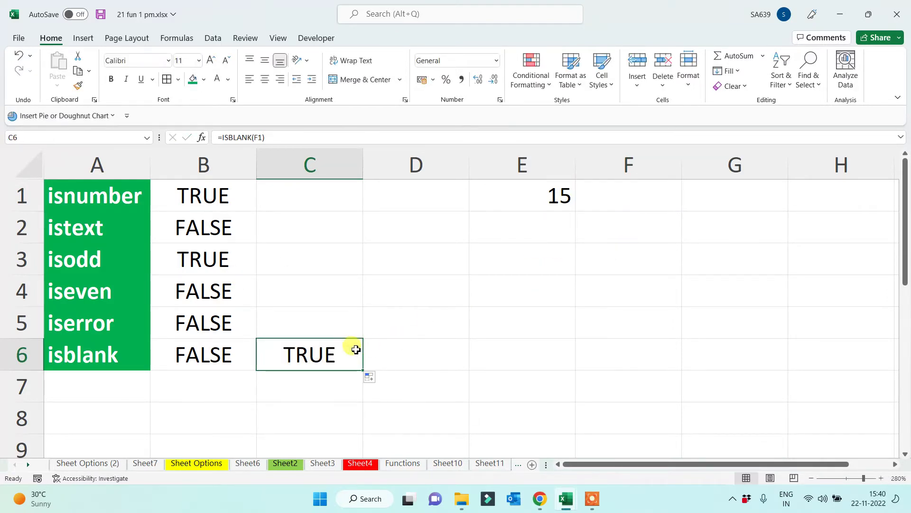
{"action": "double_click", "coordinate": [308, 355]}
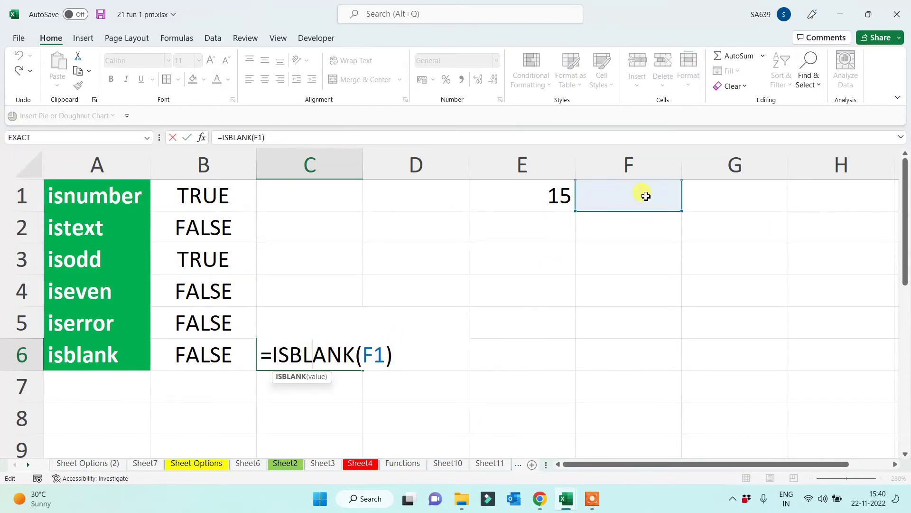
{"action": "key", "text": "Escape"}
{"action": "double_click", "coordinate": [235, 351]}
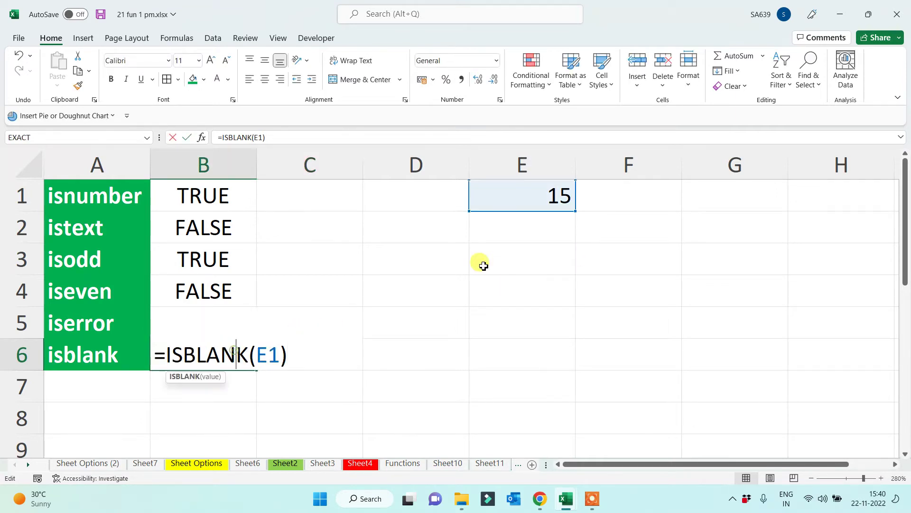
{"action": "key", "text": "Escape"}
{"action": "left_click", "coordinate": [330, 363]}
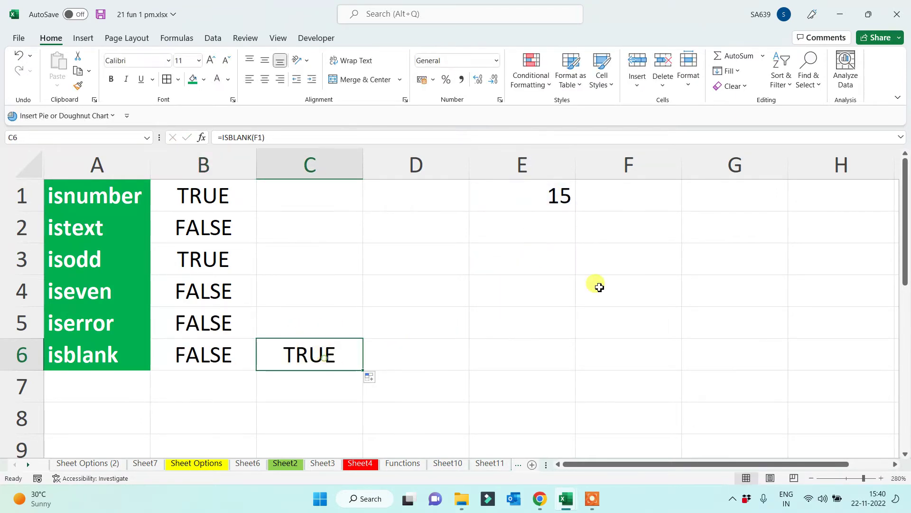
{"action": "left_click", "coordinate": [627, 209]}
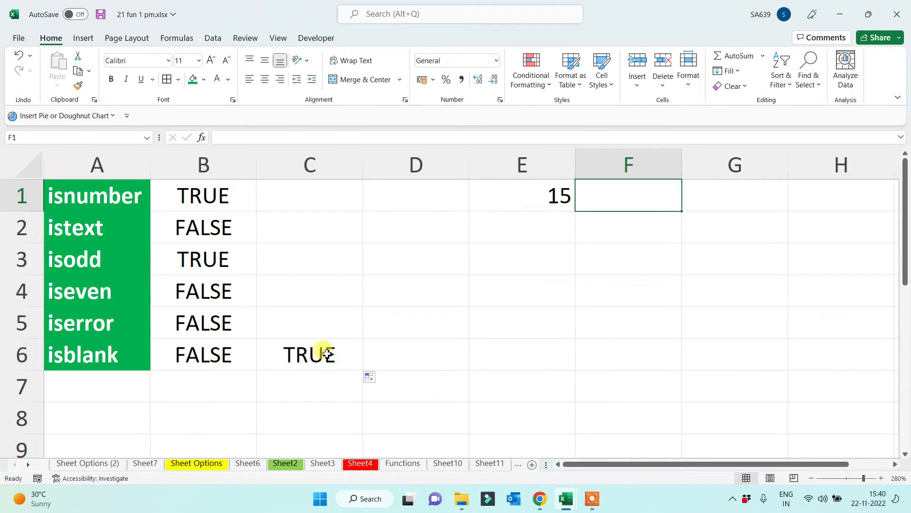
In E3:E5 enter formulas with undefined names: a chain of name-words, =a-b and =isodd(ten)
{"action": "left_click", "coordinate": [554, 267]}
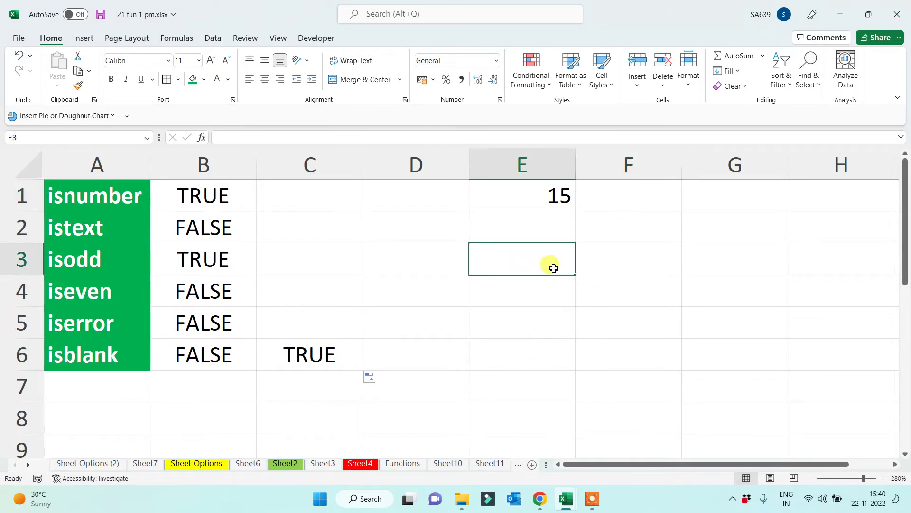
{"action": "type", "text": "=vanshika"}
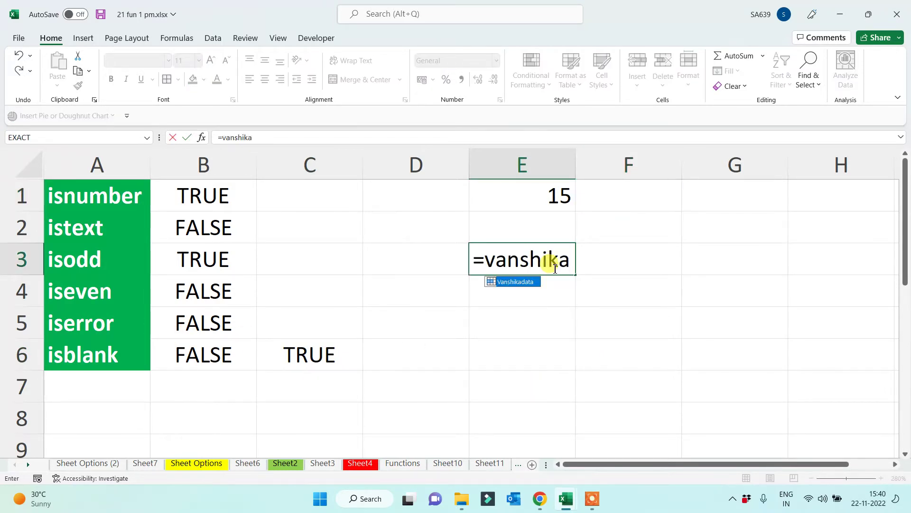
{"action": "type", "text": "-"}
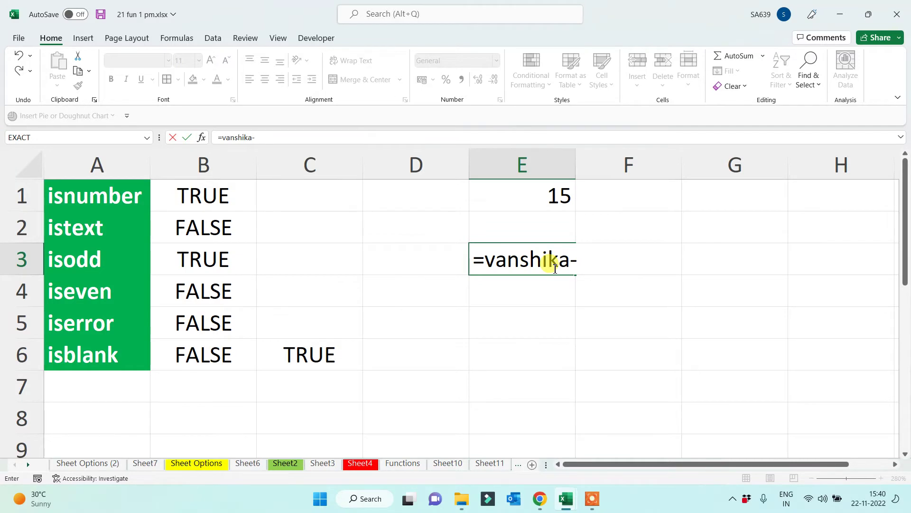
{"action": "type", "text": "jameet"}
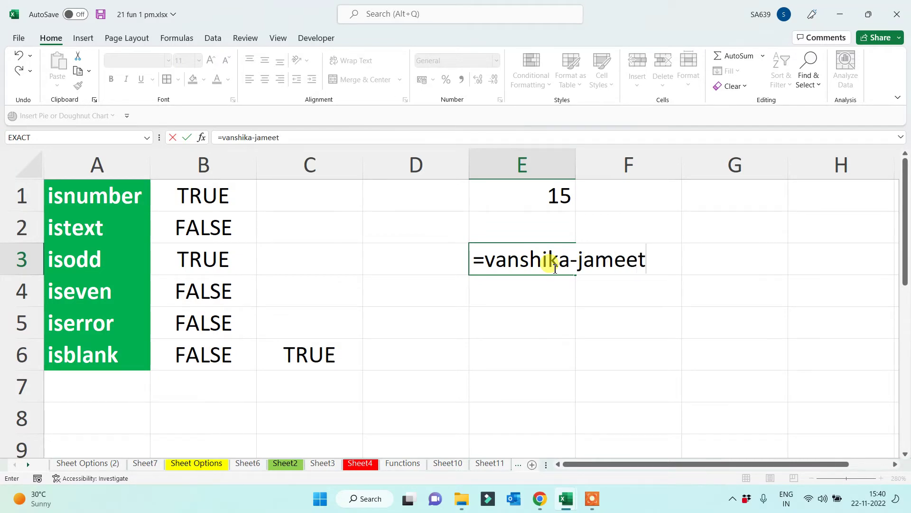
{"action": "type", "text": "/vin"}
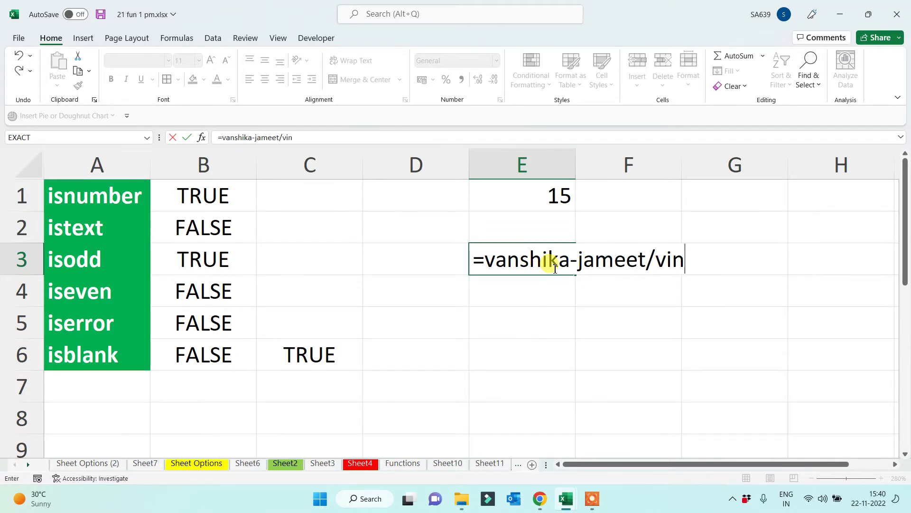
{"action": "type", "text": "ita*"}
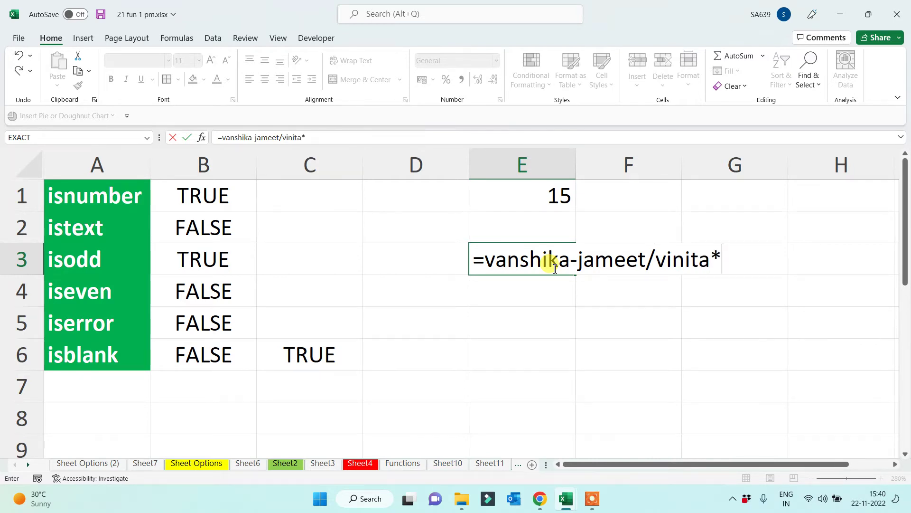
{"action": "type", "text": "manisha"}
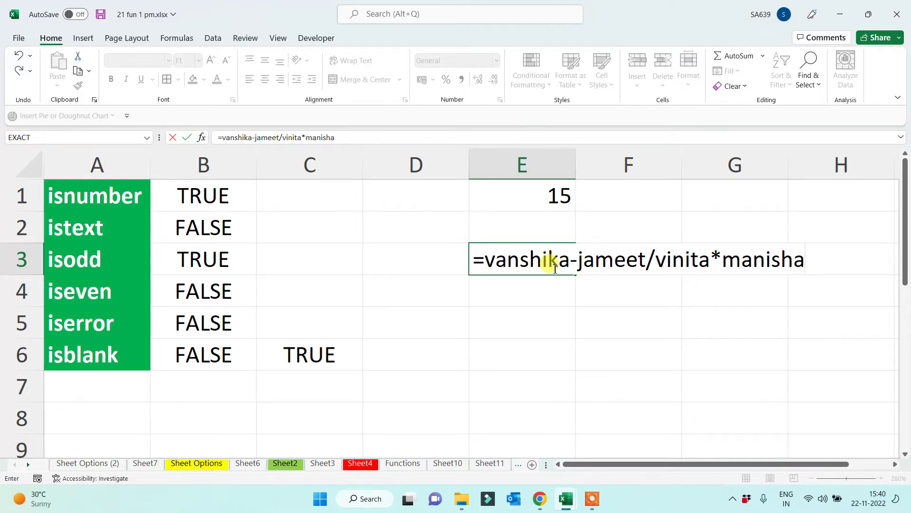
{"action": "type", "text": "+neena"}
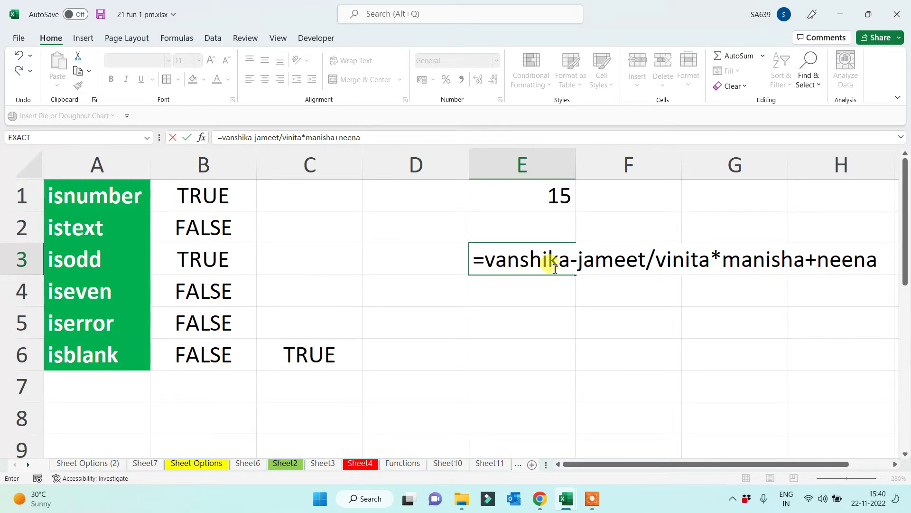
{"action": "key", "text": "Return"}
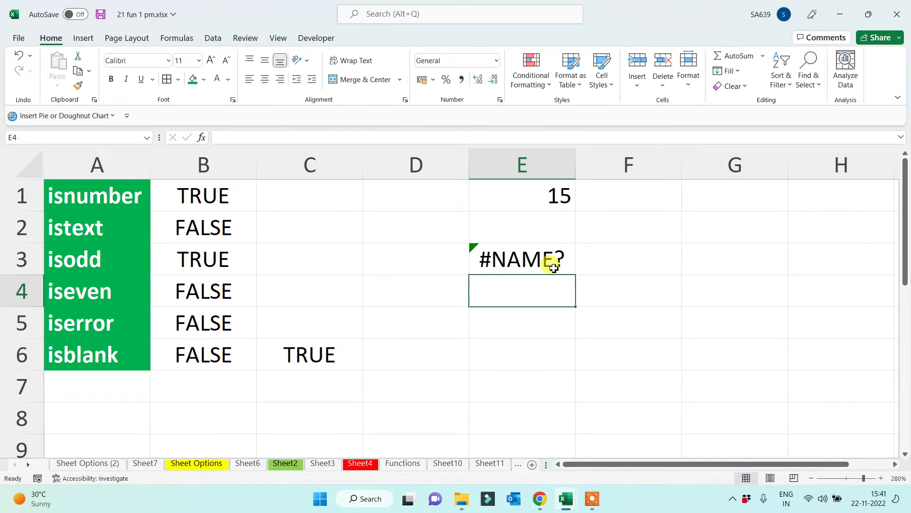
{"action": "type", "text": "=a"}
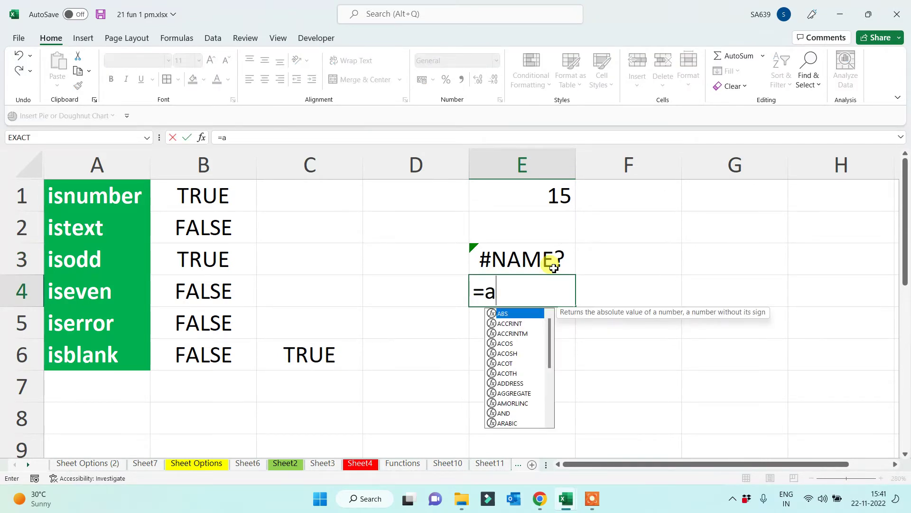
{"action": "type", "text": "-b"}
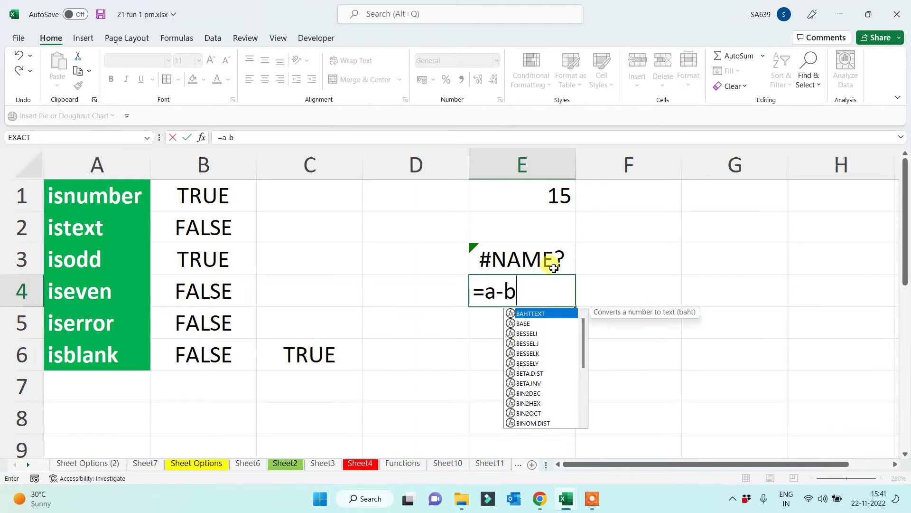
{"action": "key", "text": "Return"}
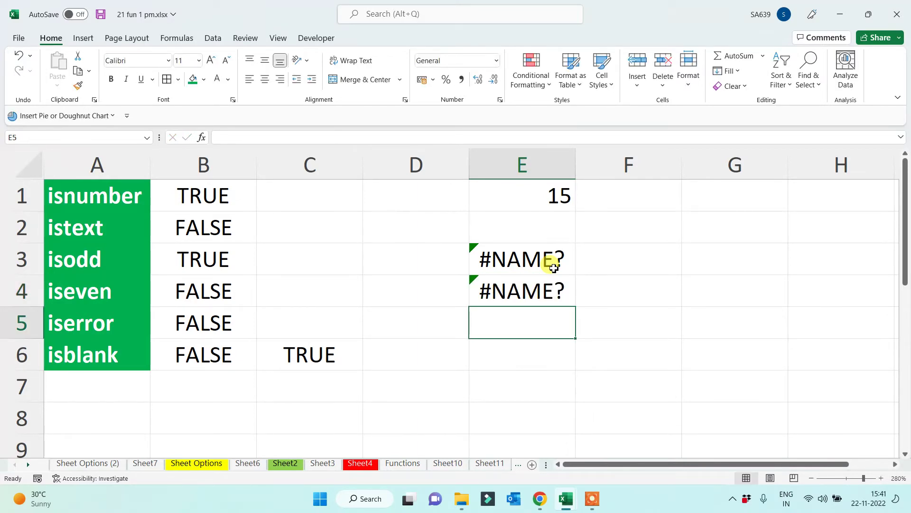
{"action": "type", "text": "="}
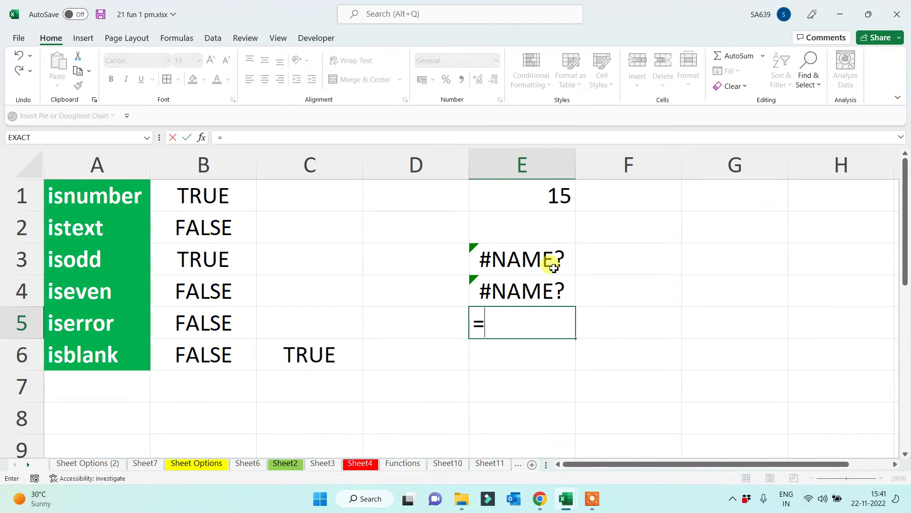
{"action": "type", "text": "isodd("}
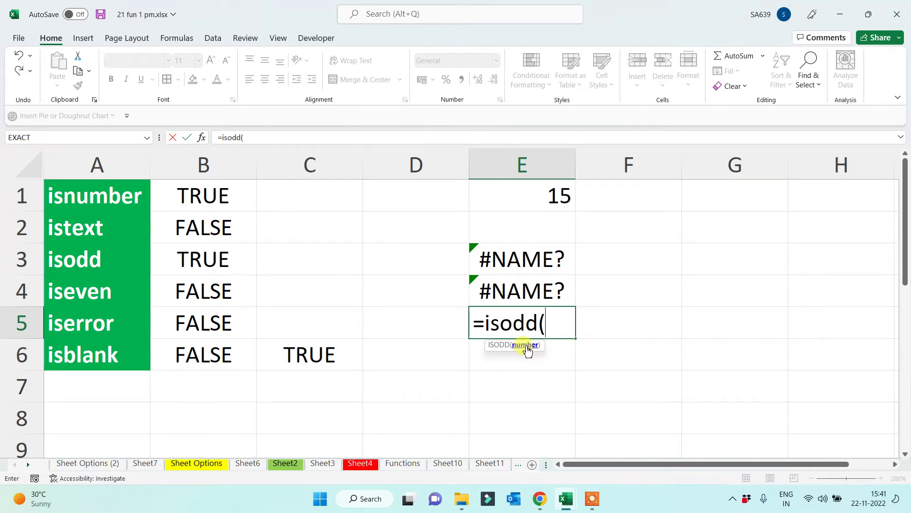
{"action": "type", "text": "ten"}
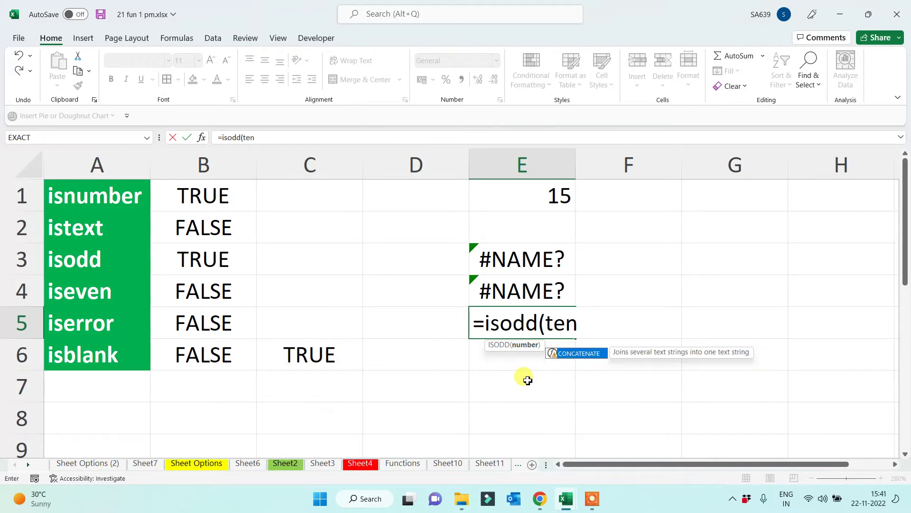
{"action": "type", "text": ")"}
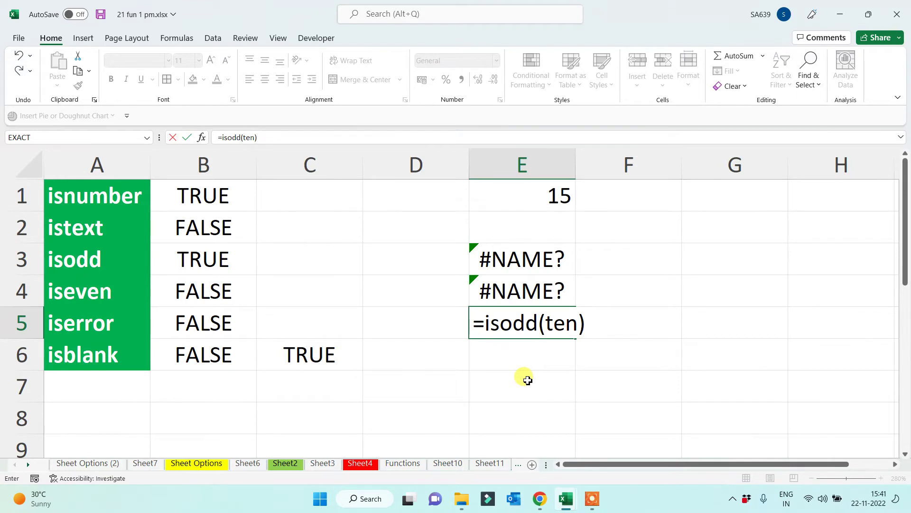
{"action": "key", "text": "Return"}
{"action": "key", "text": "Up"}
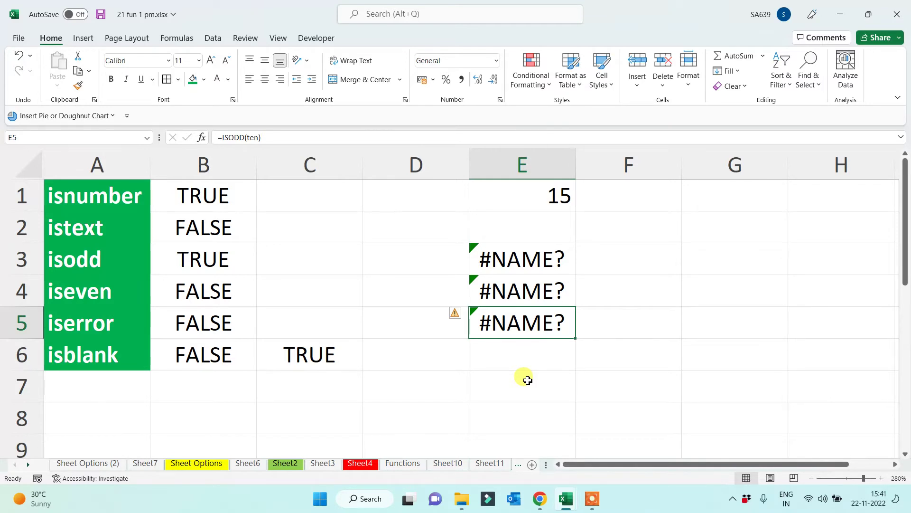
Enter =ISERROR(E4) in C5 so it returns TRUE
{"action": "left_click", "coordinate": [281, 310]}
{"action": "double_click", "coordinate": [284, 313]}
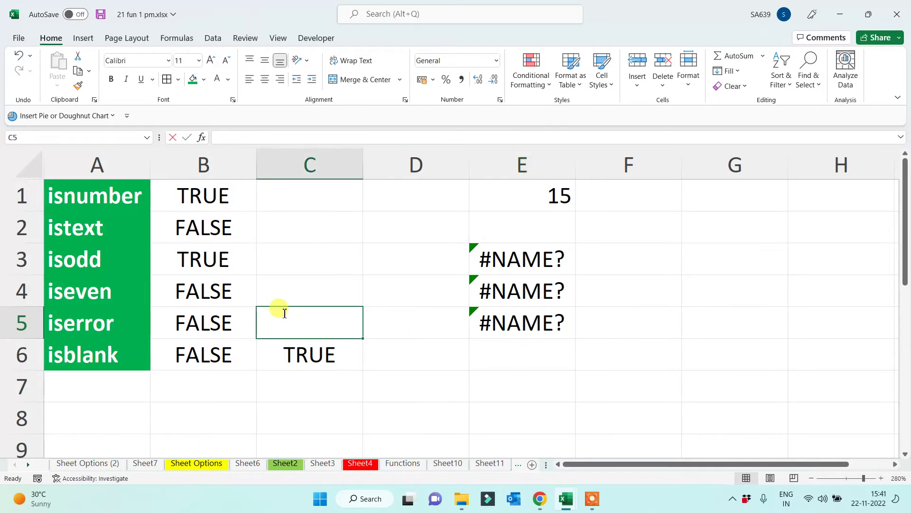
{"action": "type", "text": "=iserr"}
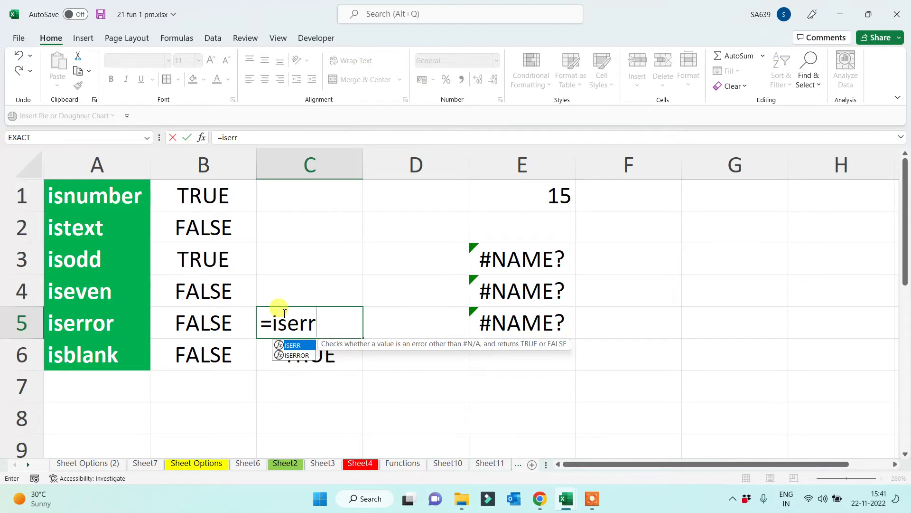
{"action": "key", "text": "Down"}
{"action": "key", "text": "Tab"}
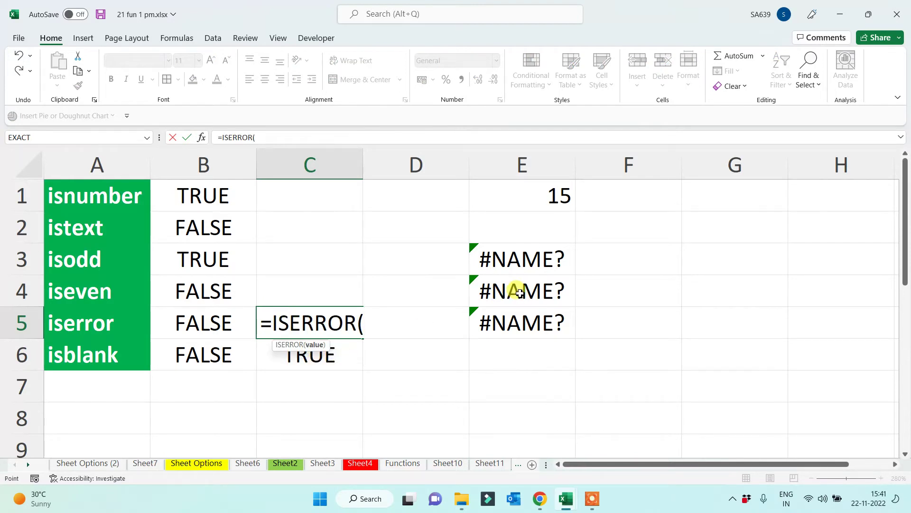
{"action": "left_click", "coordinate": [520, 292]}
{"action": "type", "text": ")"}
{"action": "key", "text": "Return"}
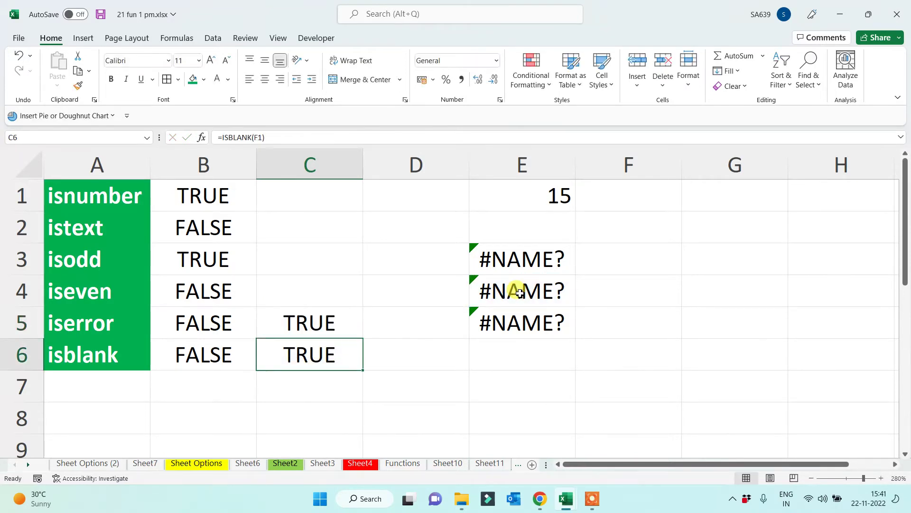
Review the three #NAME? error cells in E3:E5
{"action": "left_click_drag", "start_coordinate": [557, 256], "coordinate": [538, 321]}
{"action": "left_click", "coordinate": [473, 394]}
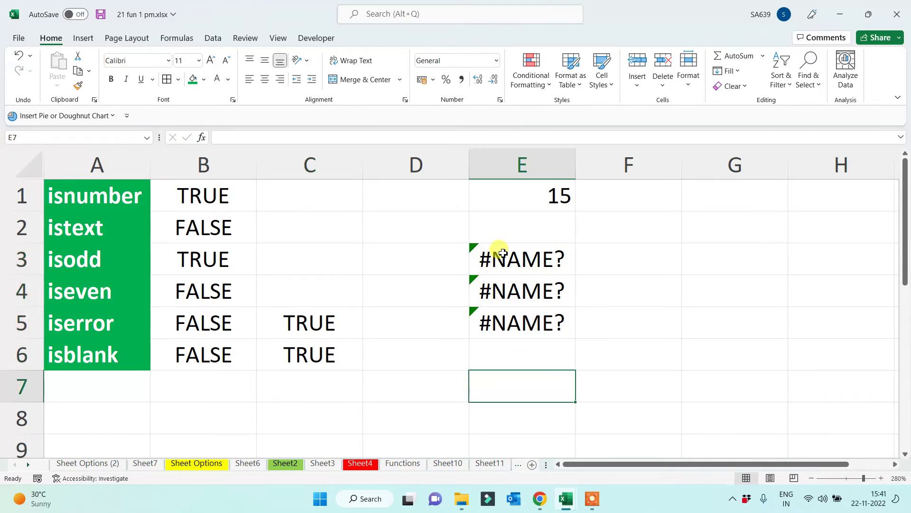
{"action": "left_click_drag", "start_coordinate": [496, 247], "coordinate": [482, 332]}
{"action": "left_click", "coordinate": [439, 386]}
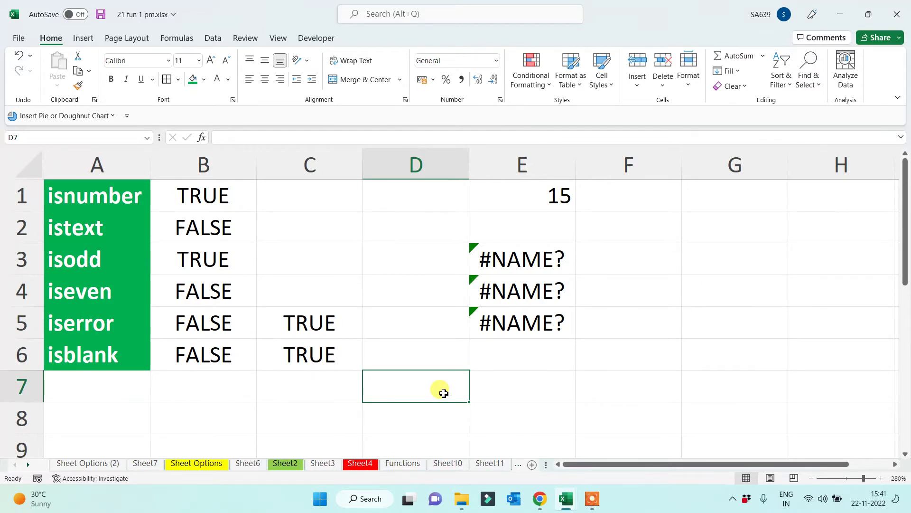
{"action": "left_click", "coordinate": [533, 366]}
{"action": "left_click", "coordinate": [525, 377]}
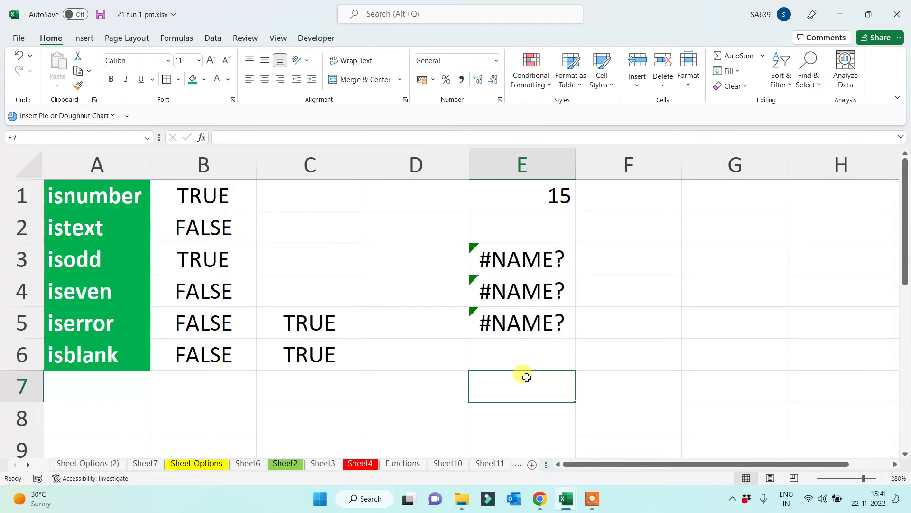
Enter the dates 15-12-2022 in E7 and 15.12.2022 in E8
{"action": "type", "text": "15"}
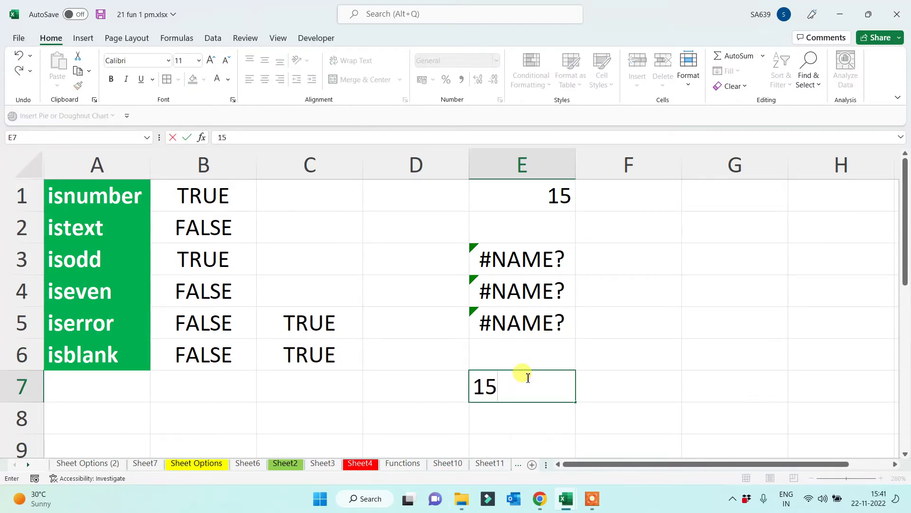
{"action": "type", "text": "-12-2022"}
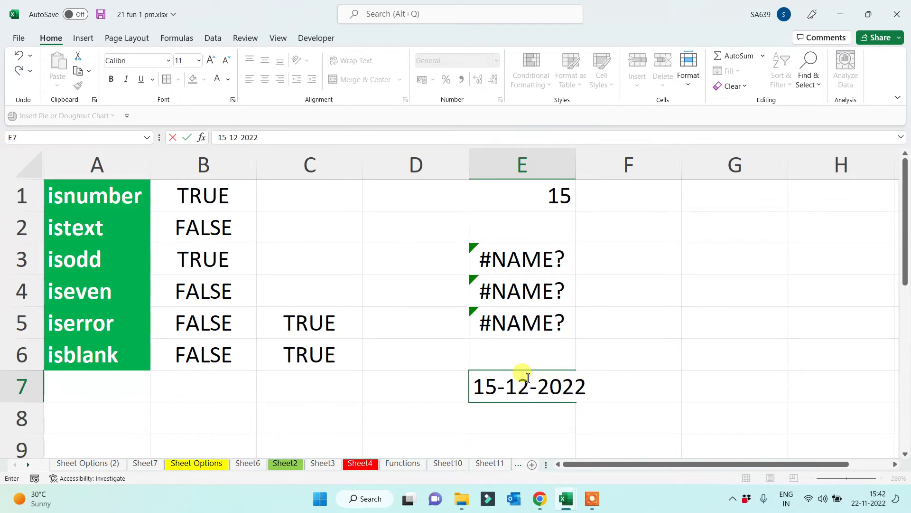
{"action": "key", "text": "Return"}
{"action": "type", "text": "15"}
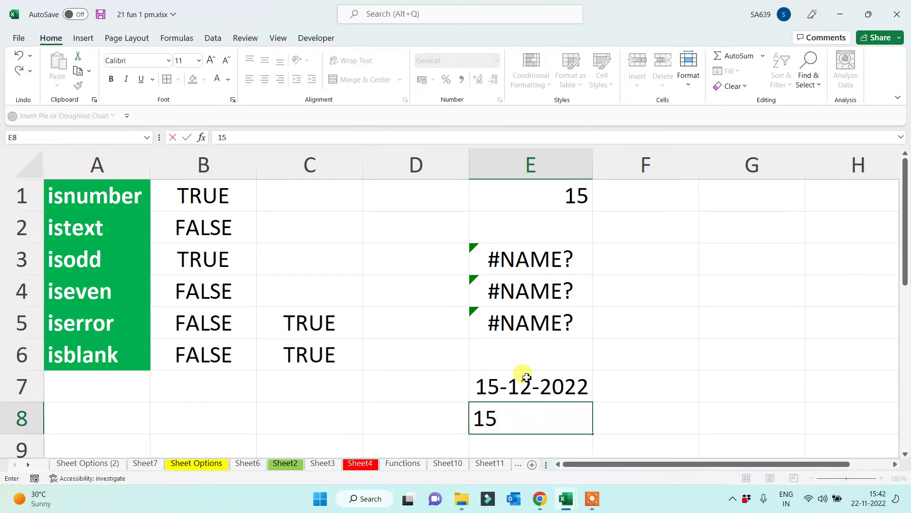
{"action": "type", "text": ".12.2022"}
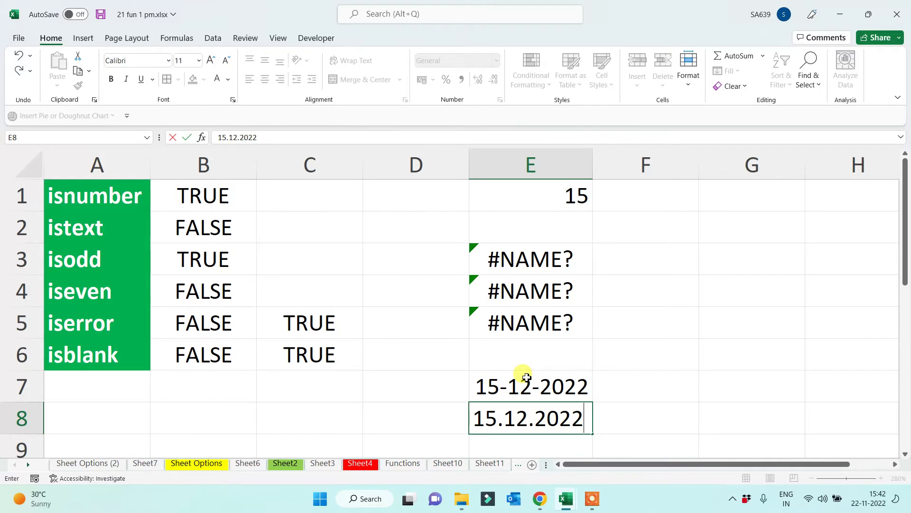
{"action": "key", "text": "Return"}
{"action": "left_click_drag", "start_coordinate": [525, 358], "coordinate": [525, 380]}
{"action": "left_click", "coordinate": [680, 405]}
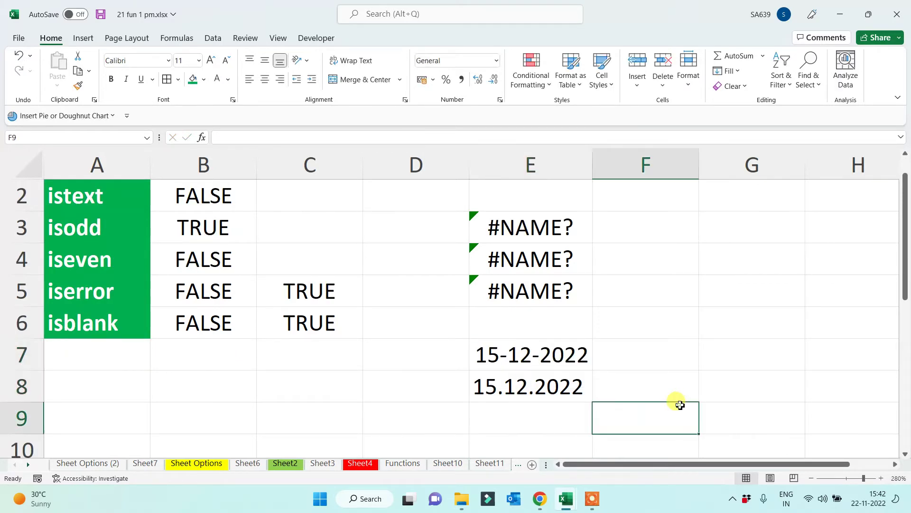
Enter =DAY(E8) in G8, giving #VALUE!, and copy it up to G7, giving 15
{"action": "left_click", "coordinate": [721, 387]}
{"action": "type", "text": "=day("}
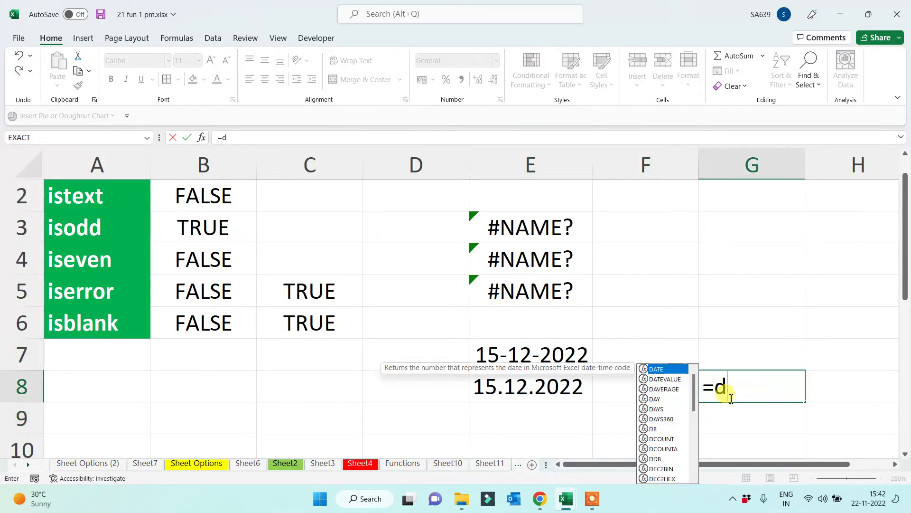
{"action": "left_click", "coordinate": [520, 383]}
{"action": "type", "text": ")"}
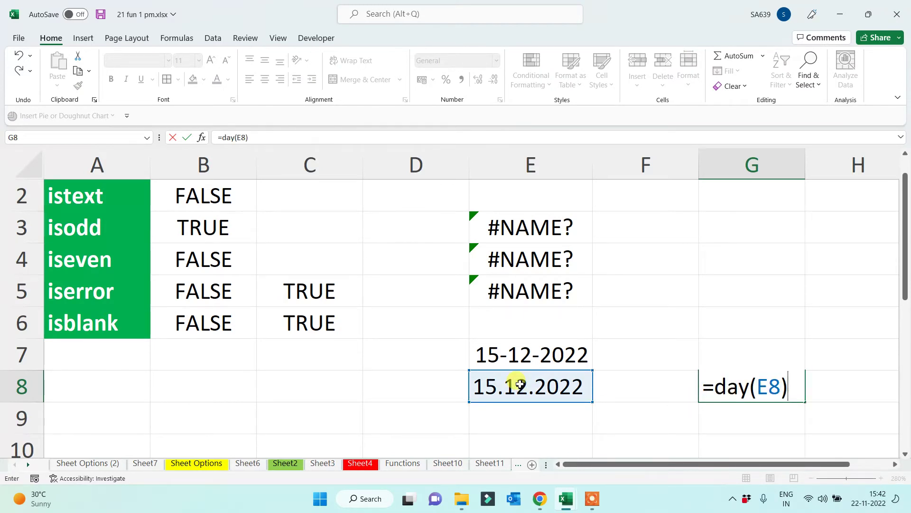
{"action": "key", "text": "Return"}
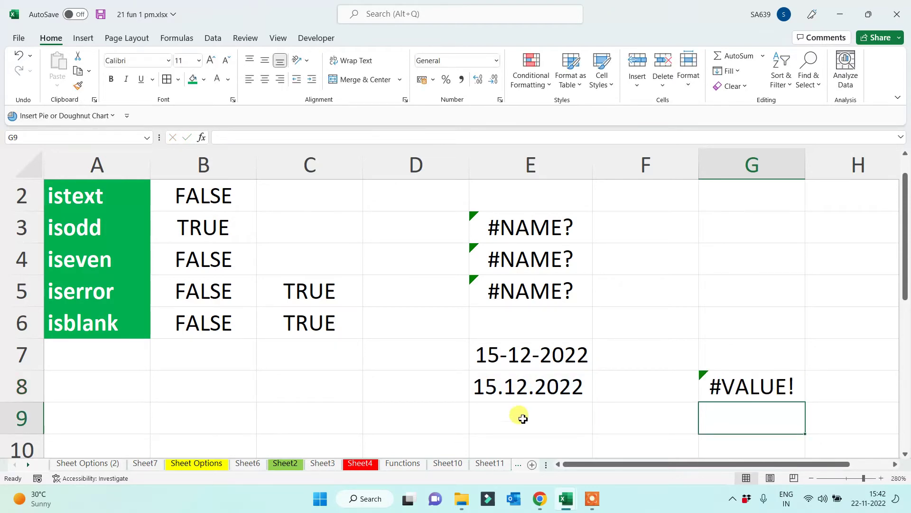
{"action": "left_click", "coordinate": [733, 359]}
{"action": "left_click", "coordinate": [736, 401]}
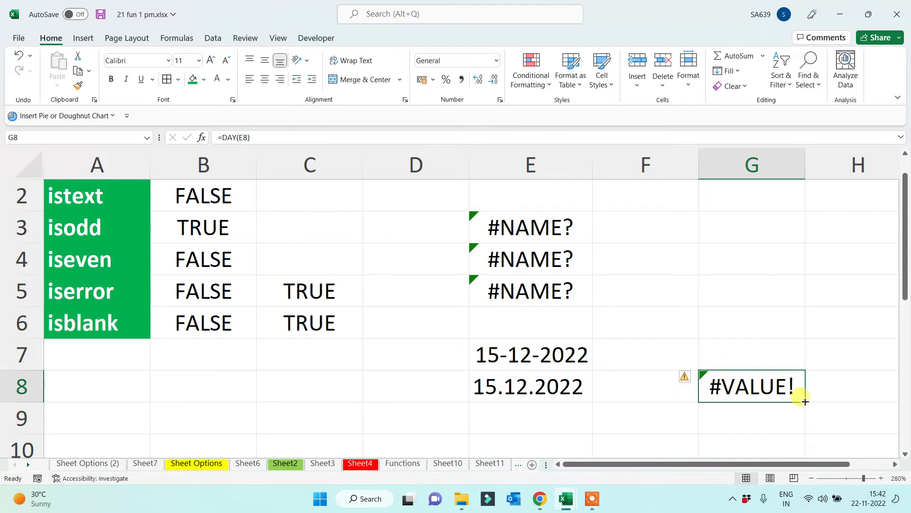
{"action": "left_click_drag", "start_coordinate": [804, 401], "coordinate": [798, 351]}
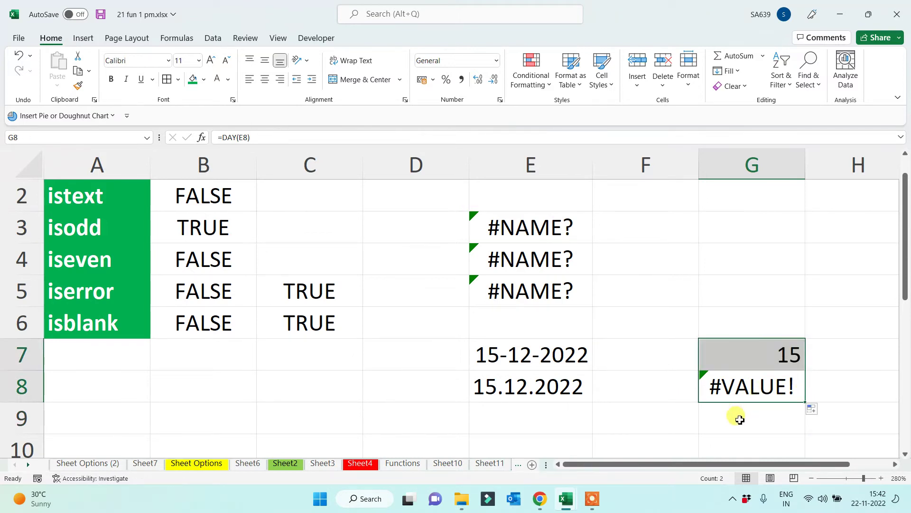
{"action": "left_click", "coordinate": [759, 346]}
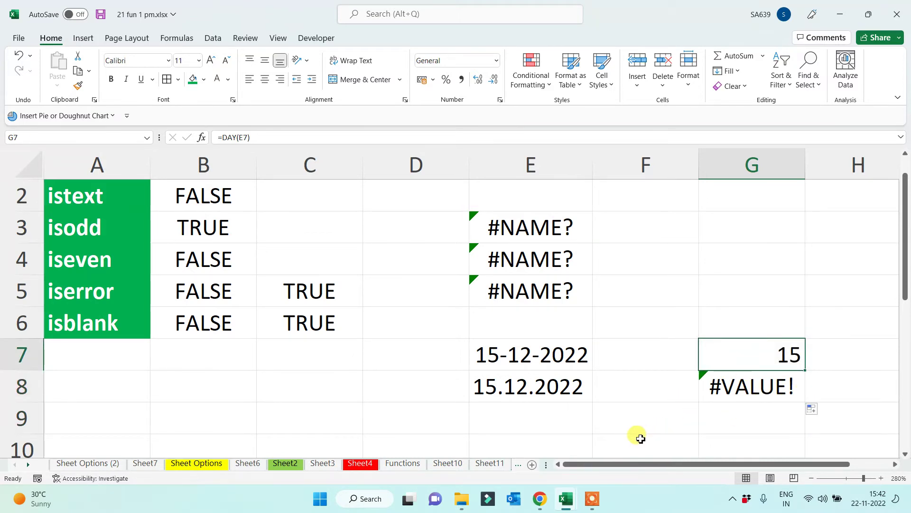
Compare the dotted date in E8 with its #VALUE! day result
{"action": "left_click", "coordinate": [513, 394]}
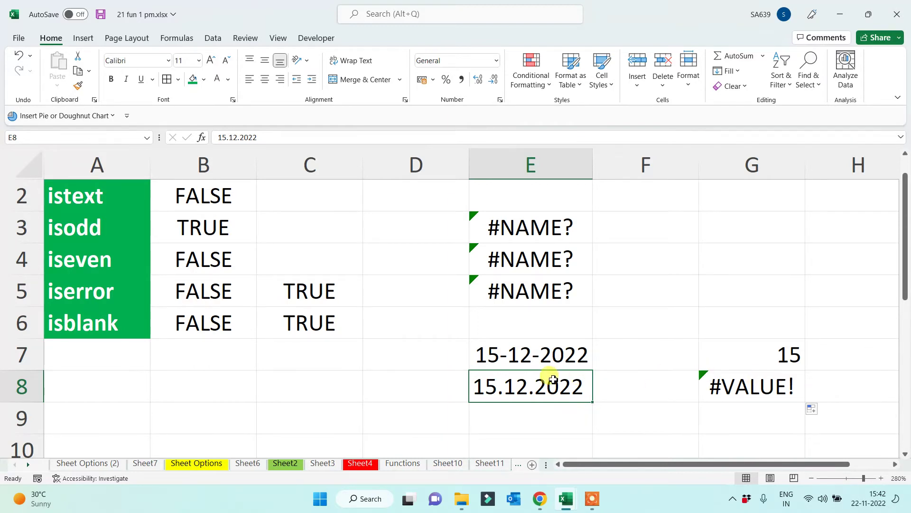
{"action": "left_click_drag", "start_coordinate": [494, 386], "coordinate": [745, 394]}
{"action": "left_click", "coordinate": [552, 422]}
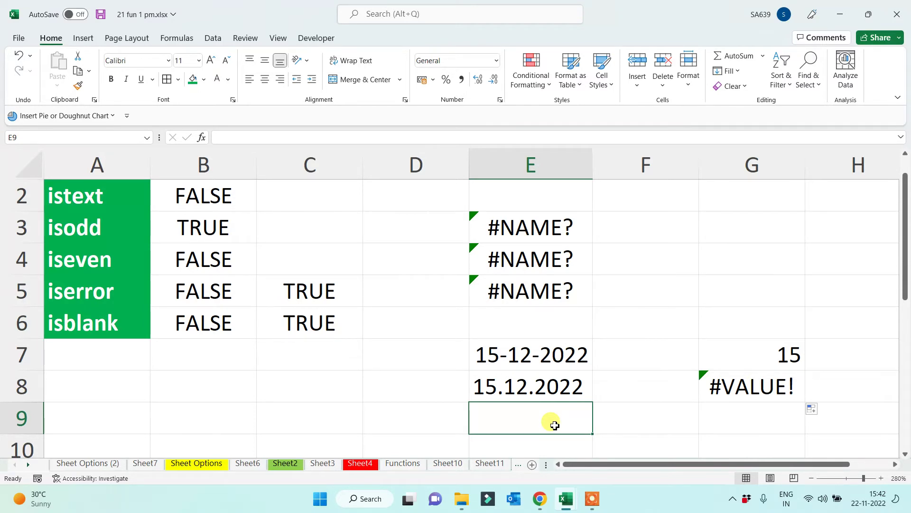
{"action": "left_click", "coordinate": [534, 376]}
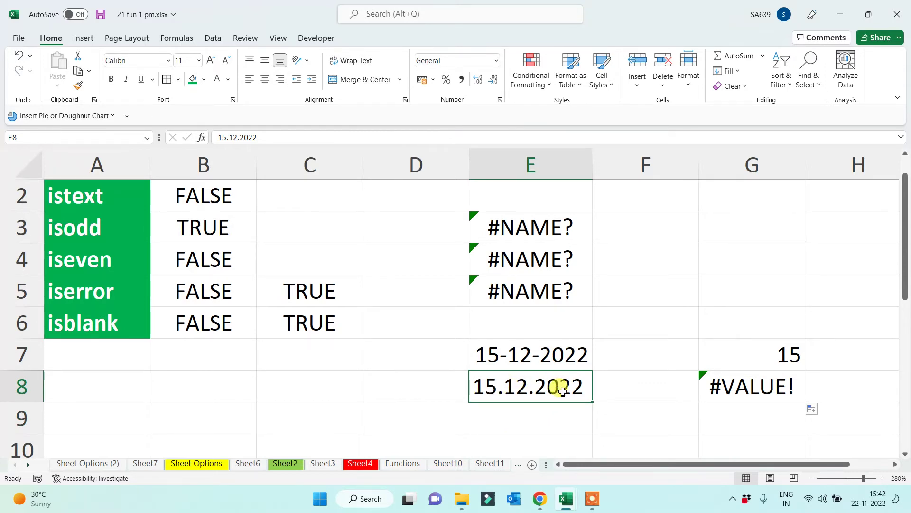
{"action": "left_click", "coordinate": [760, 387]}
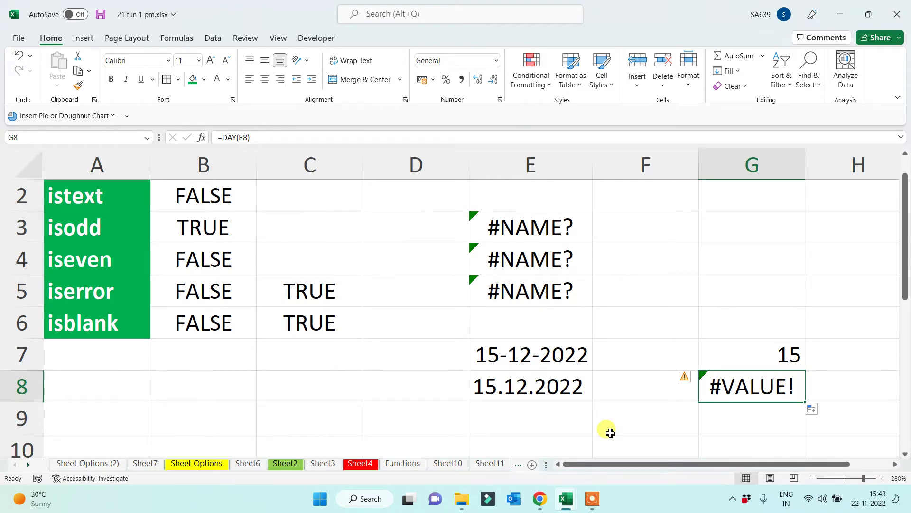
Enter =ISERROR(G8) in C7, returning TRUE for the #VALUE! result
{"action": "left_click", "coordinate": [317, 361]}
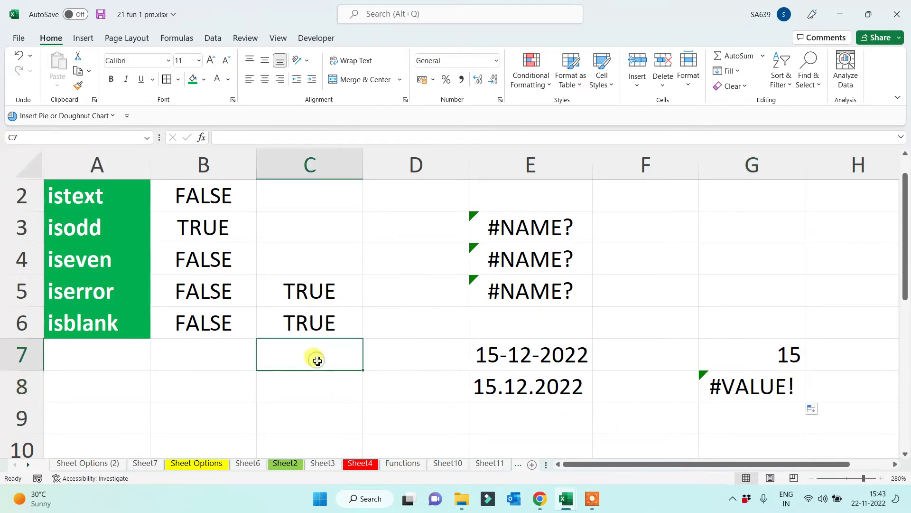
{"action": "type", "text": "=iser"}
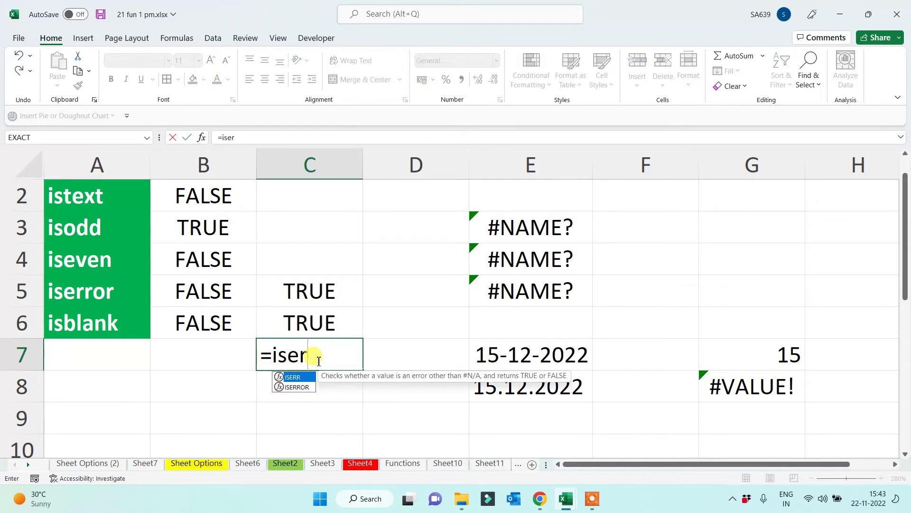
{"action": "key", "text": "Down"}
{"action": "key", "text": "Tab"}
{"action": "left_click", "coordinate": [730, 388]}
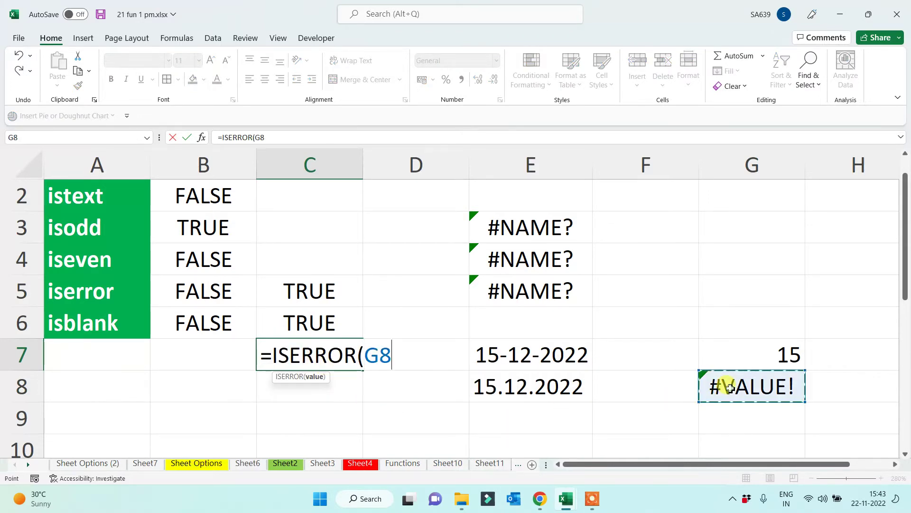
{"action": "type", "text": ")"}
{"action": "key", "text": "Return"}
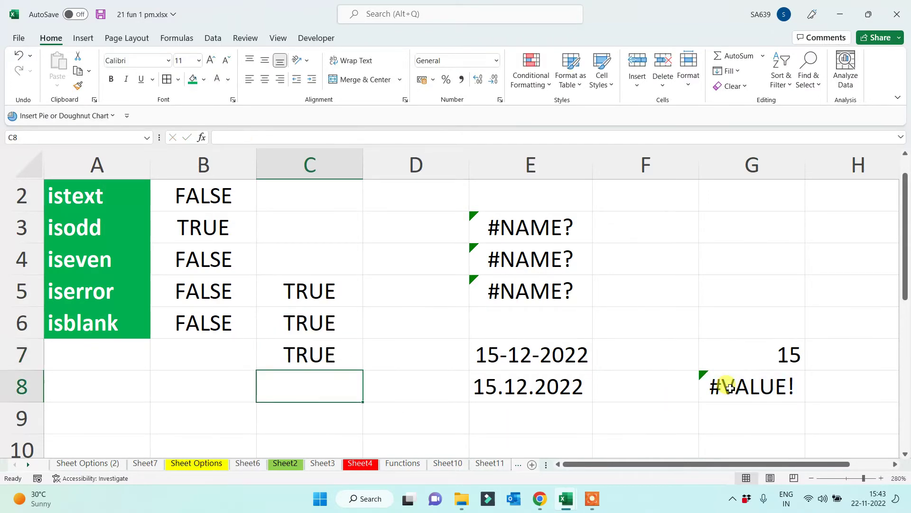
Enter =ISERROR(G7) in C8, returning FALSE for the day value 15
{"action": "type", "text": "=iserr"}
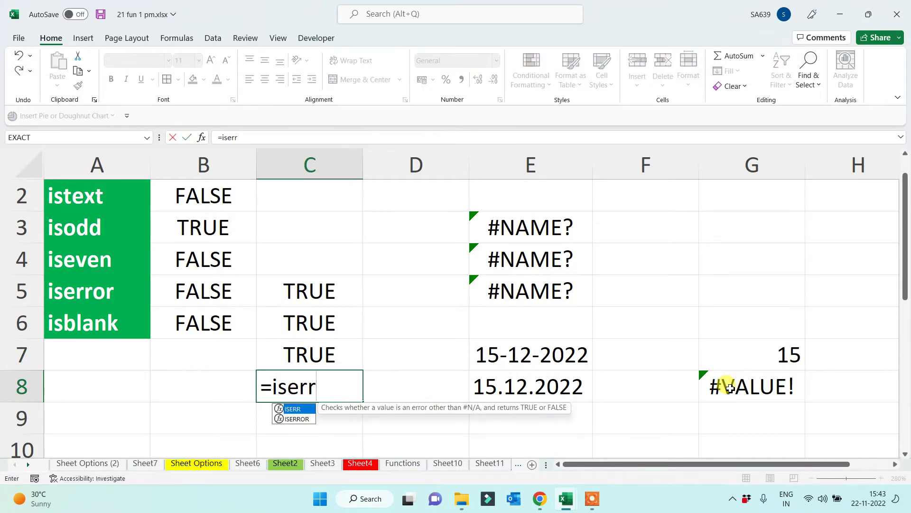
{"action": "key", "text": "Down"}
{"action": "key", "text": "Tab"}
{"action": "left_click", "coordinate": [795, 354]}
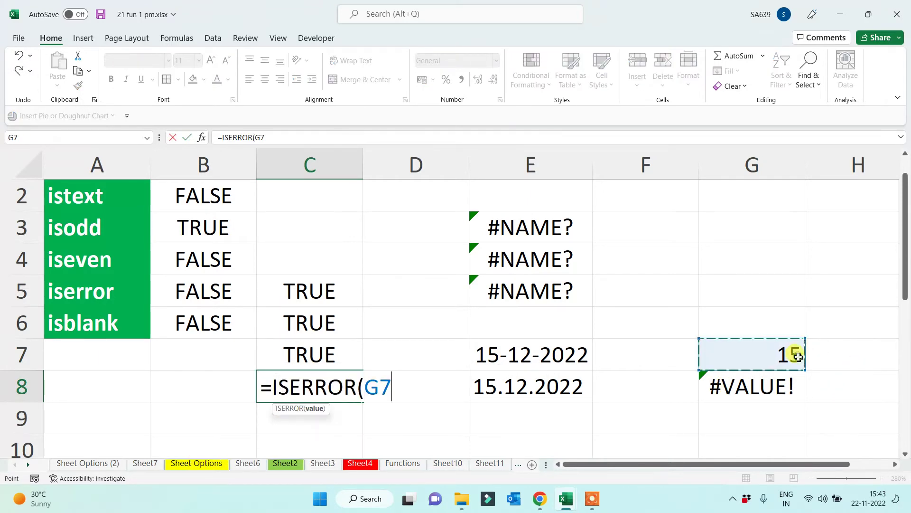
{"action": "type", "text": ")"}
{"action": "key", "text": "Return"}
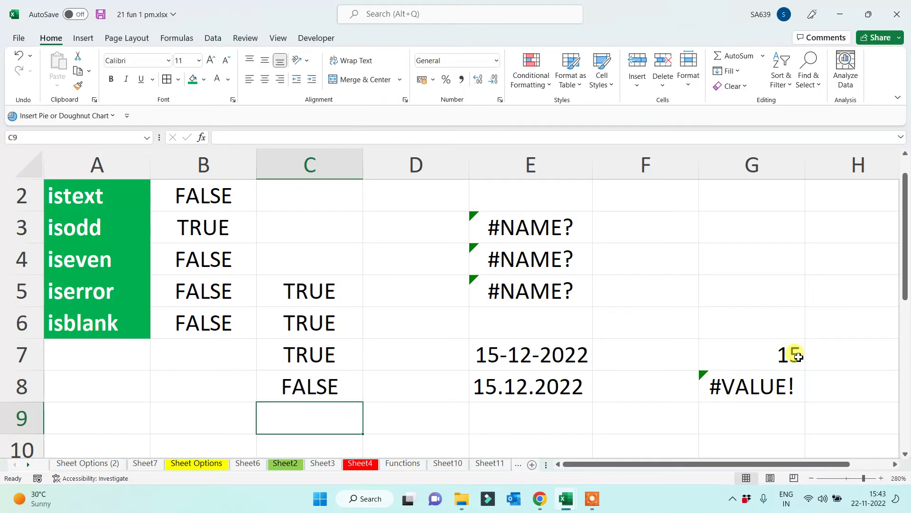
Scroll up to review the IS function names listed in column A
{"action": "scroll", "coordinate": [322, 306], "scroll_direction": "up", "scroll_amount": 1}
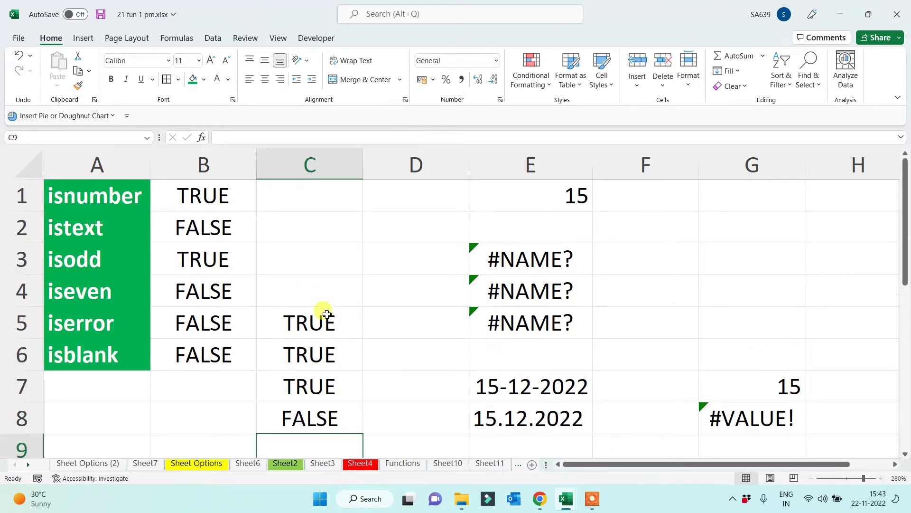
{"action": "left_click_drag", "start_coordinate": [81, 191], "coordinate": [83, 364]}
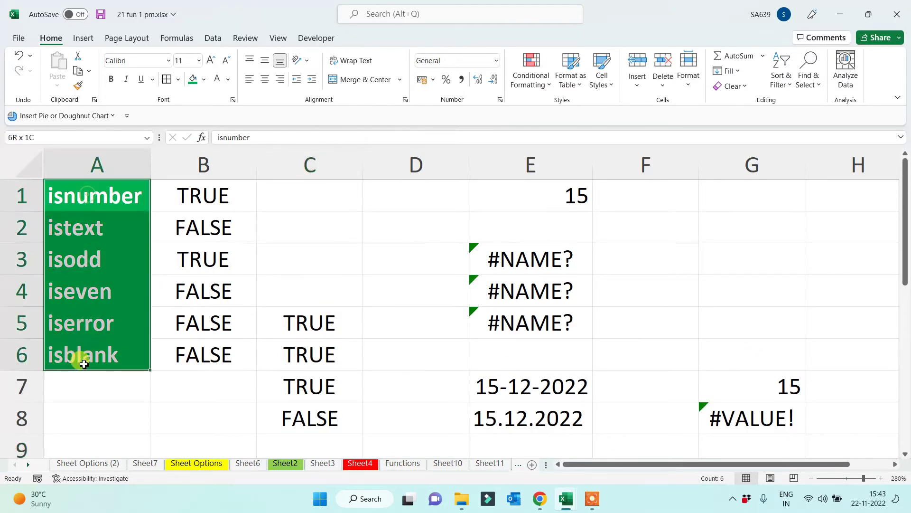
{"action": "left_click", "coordinate": [97, 412]}
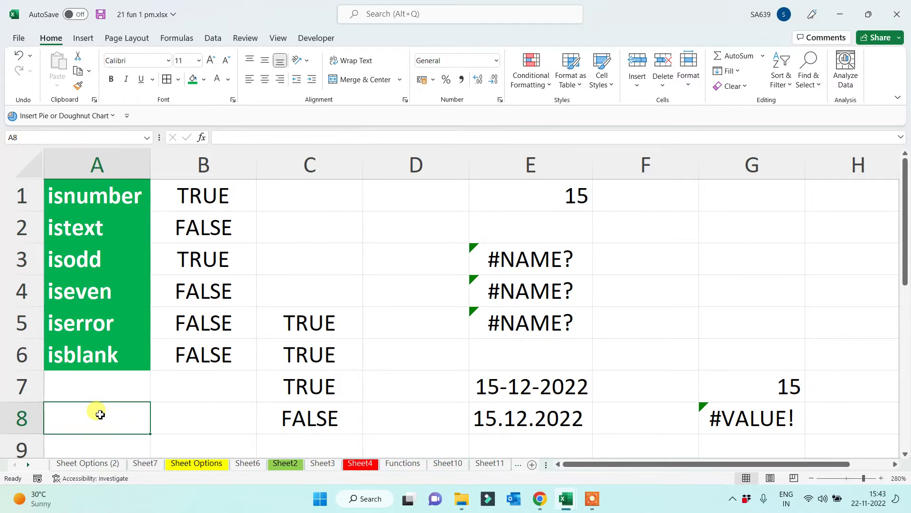
{"action": "scroll", "coordinate": [107, 413], "scroll_direction": "down", "scroll_amount": 3}
{"action": "scroll", "coordinate": [106, 379], "scroll_direction": "up", "scroll_amount": 1}
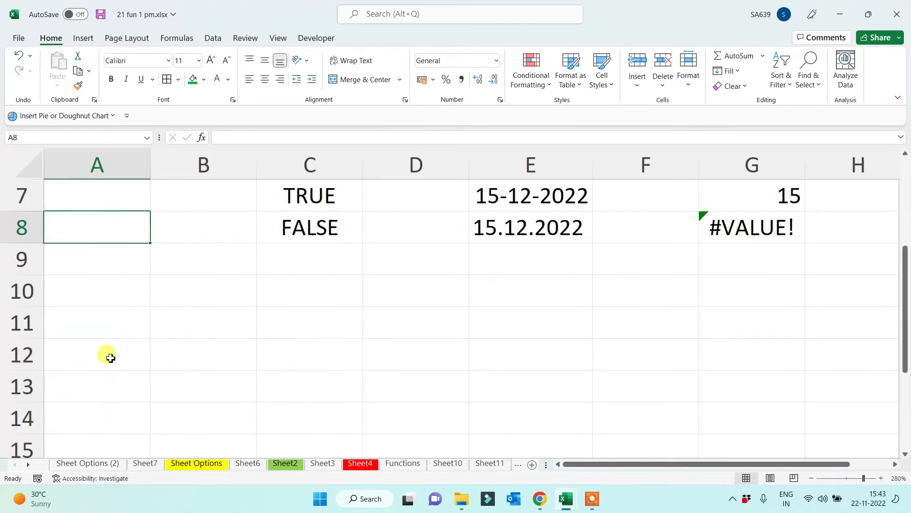
Add an 'Exact' heading in A9 and sample names Manisha in C11 and Manish in D11
{"action": "left_click", "coordinate": [105, 272]}
{"action": "type", "text": "Exact"}
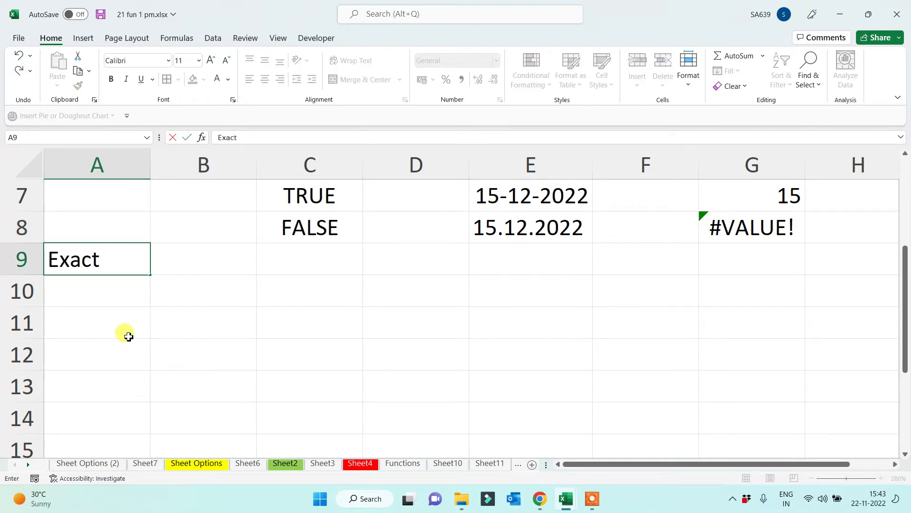
{"action": "key", "text": "Return"}
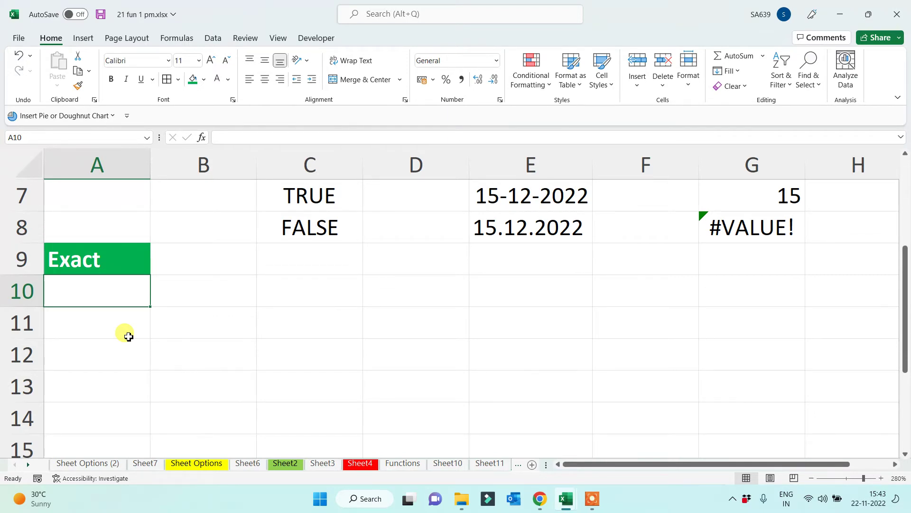
{"action": "left_click", "coordinate": [314, 318]}
{"action": "type", "text": "Manisha"}
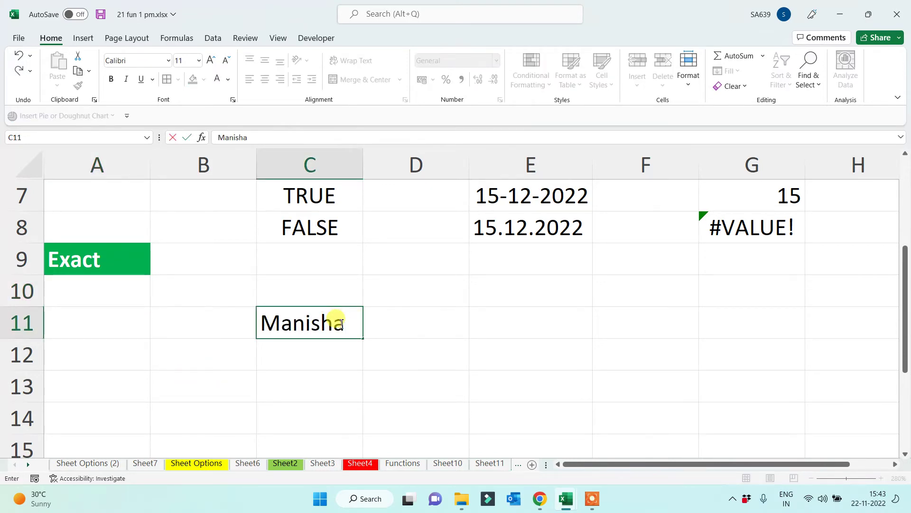
{"action": "key", "text": "Tab"}
{"action": "type", "text": "Manisha"}
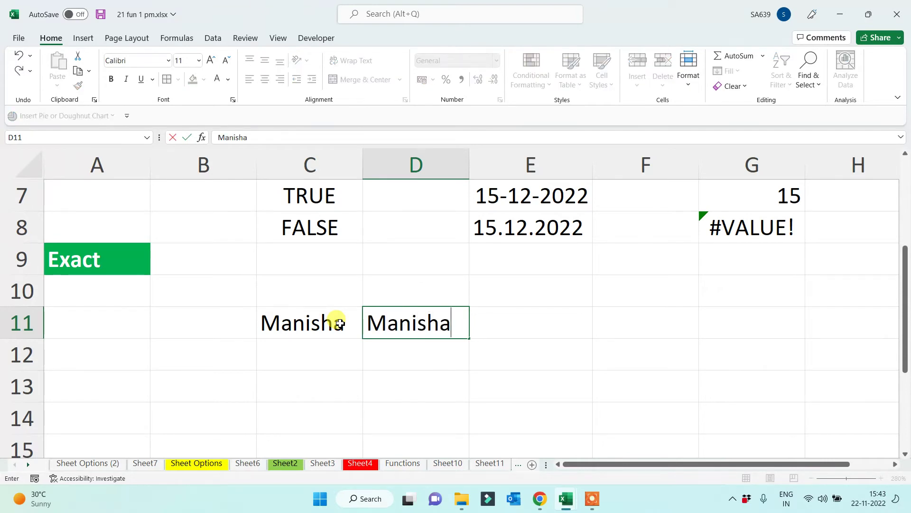
{"action": "key", "text": "BackSpace"}
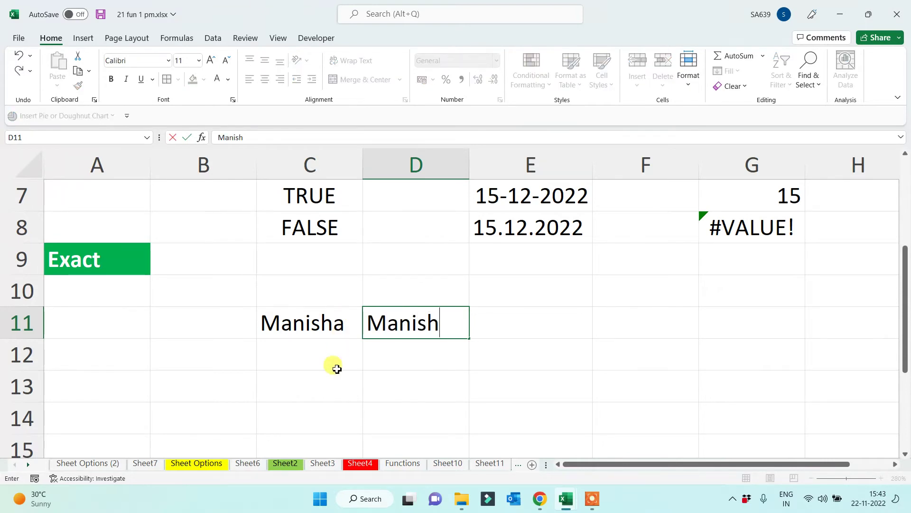
{"action": "left_click", "coordinate": [332, 380]}
Start =EXACT(C11,D11) in E11 to compare the two names
{"action": "left_click", "coordinate": [545, 322]}
{"action": "type", "text": "=e"}
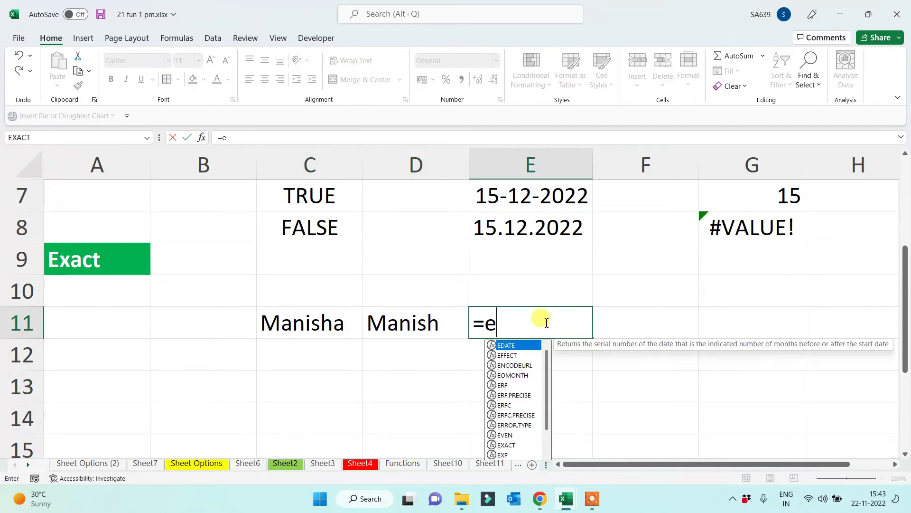
{"action": "type", "text": "xact("}
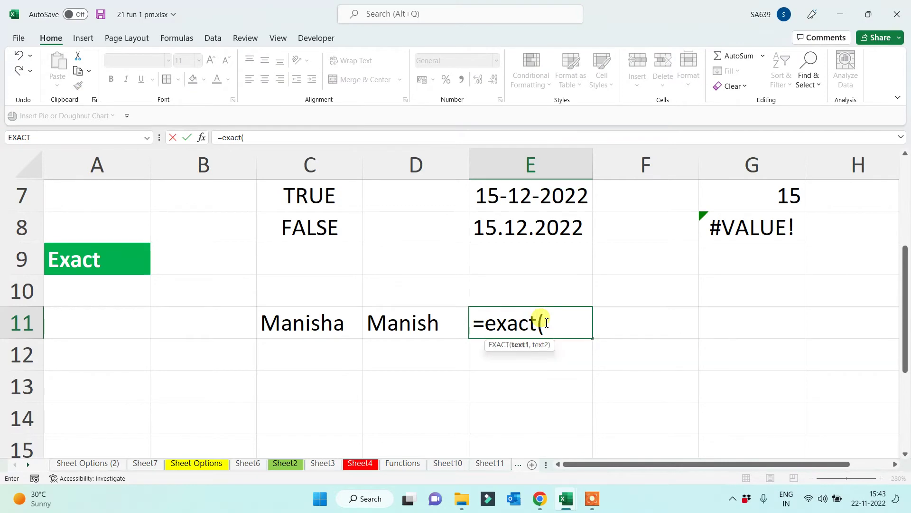
{"action": "left_click", "coordinate": [314, 323]}
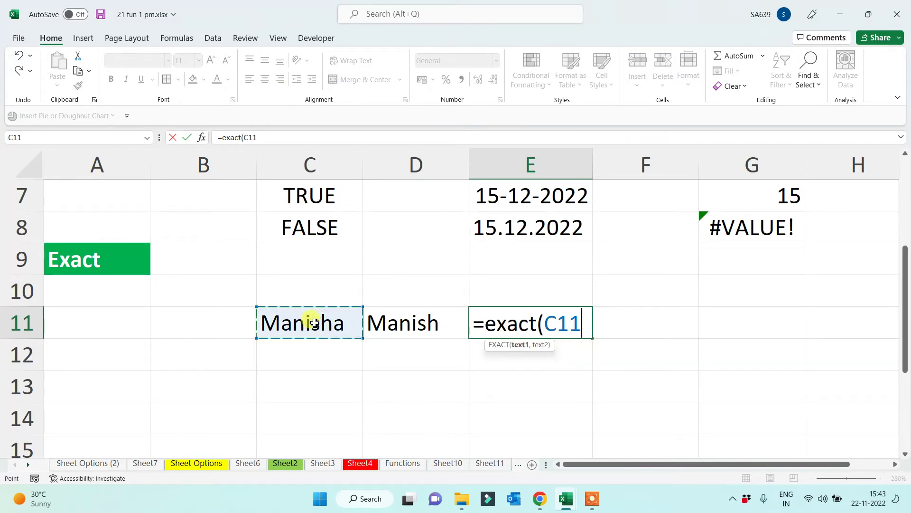
{"action": "type", "text": ","}
{"action": "left_click", "coordinate": [432, 329]}
Commit the EXACT formula in E11 and fill it down to E14
{"action": "key", "text": "Return"}
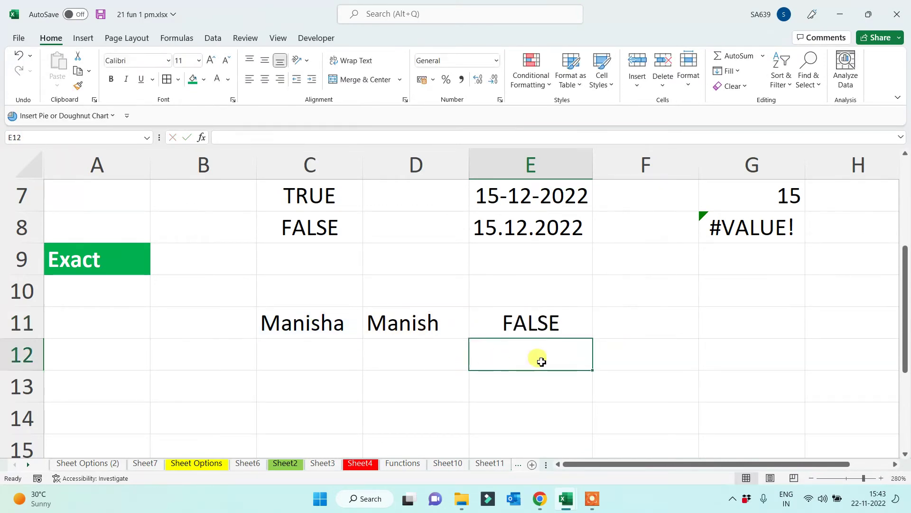
{"action": "left_click", "coordinate": [565, 327]}
{"action": "left_click_drag", "start_coordinate": [595, 339], "coordinate": [584, 419]}
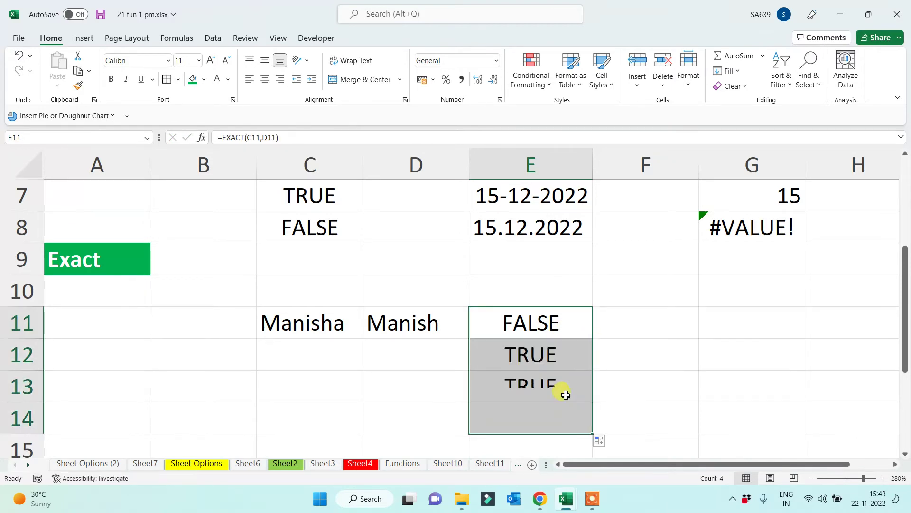
{"action": "left_click_drag", "start_coordinate": [533, 350], "coordinate": [538, 421]}
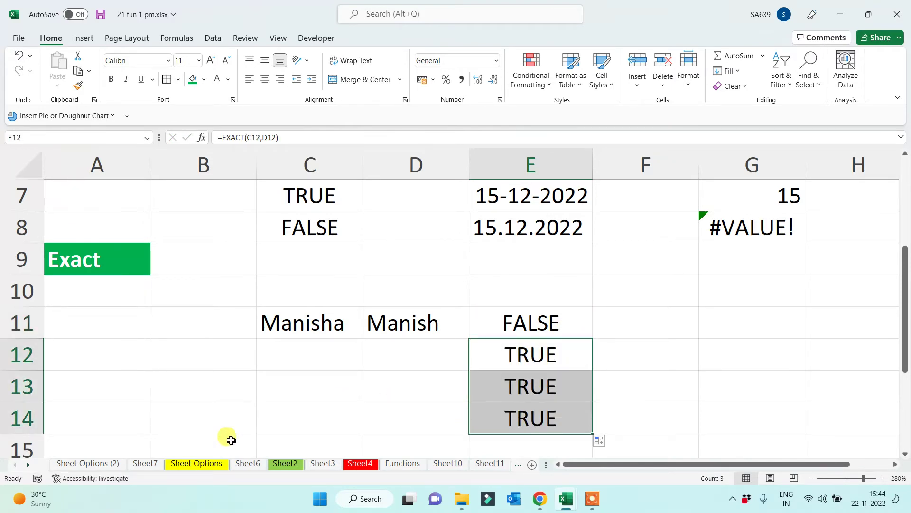
Inspect the empty name pairs in C12:D13 that the copied EXACT formulas compare
{"action": "left_click", "coordinate": [328, 363]}
{"action": "left_click", "coordinate": [397, 356]}
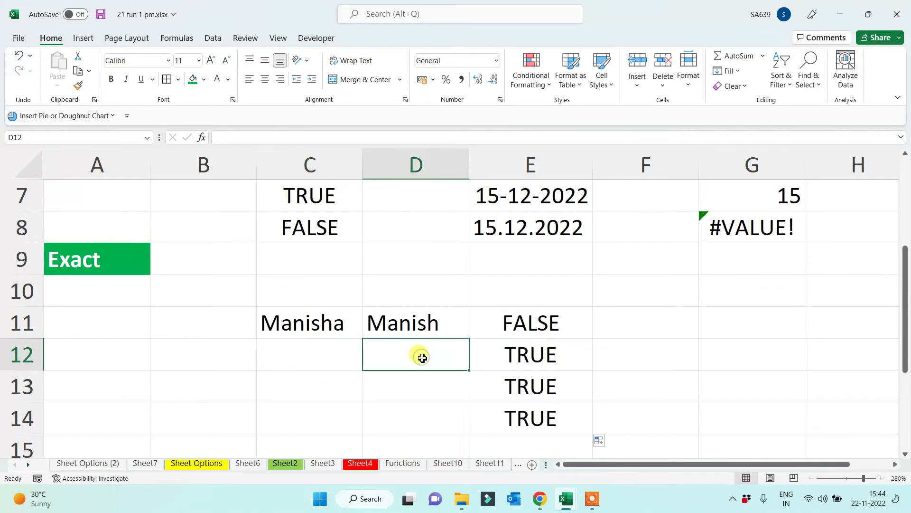
{"action": "left_click", "coordinate": [328, 382]}
{"action": "left_click", "coordinate": [393, 386]}
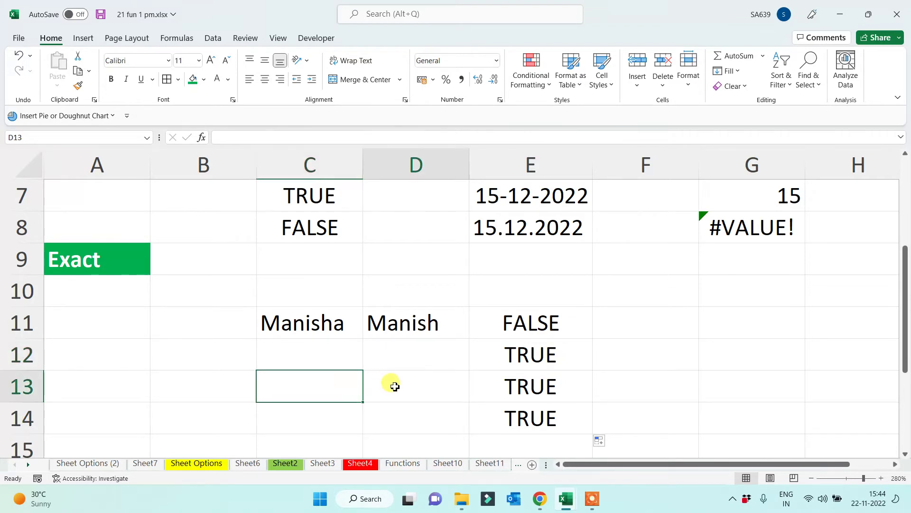
{"action": "left_click", "coordinate": [323, 354]}
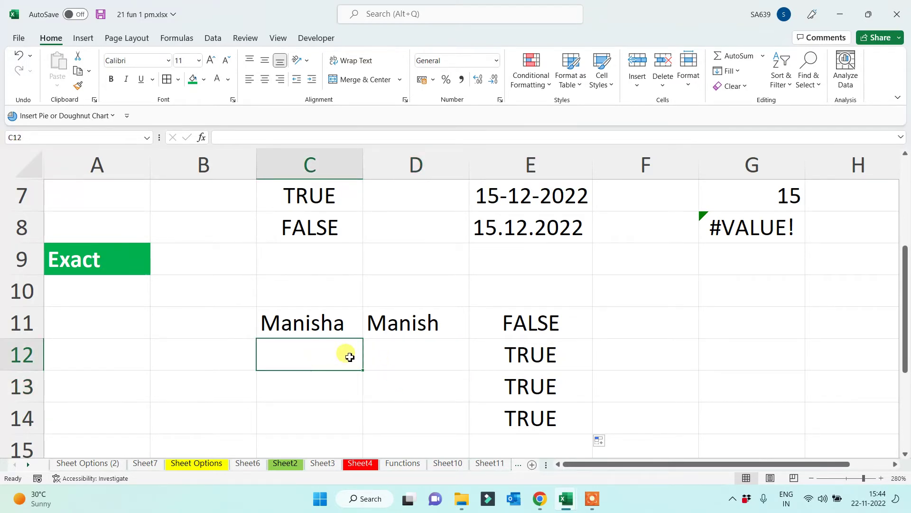
{"action": "double_click", "coordinate": [393, 355]}
{"action": "left_click", "coordinate": [380, 406]}
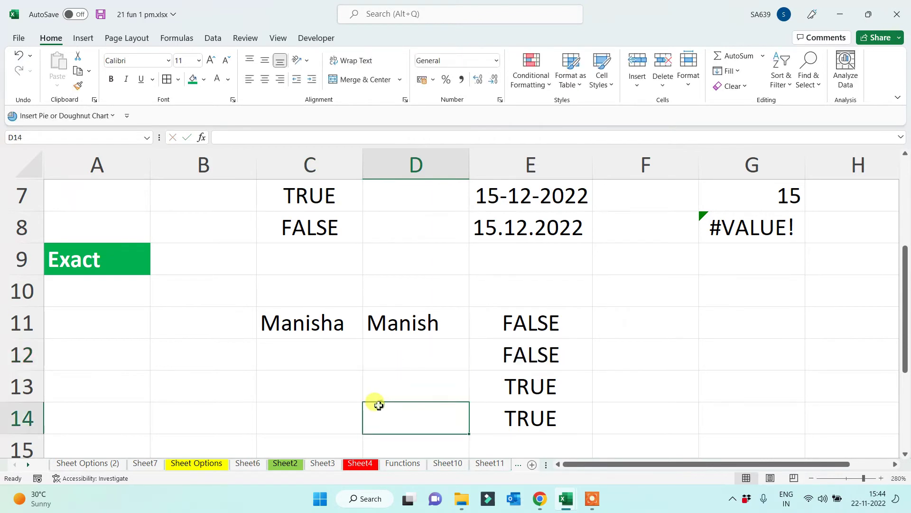
{"action": "left_click_drag", "start_coordinate": [303, 355], "coordinate": [393, 363]}
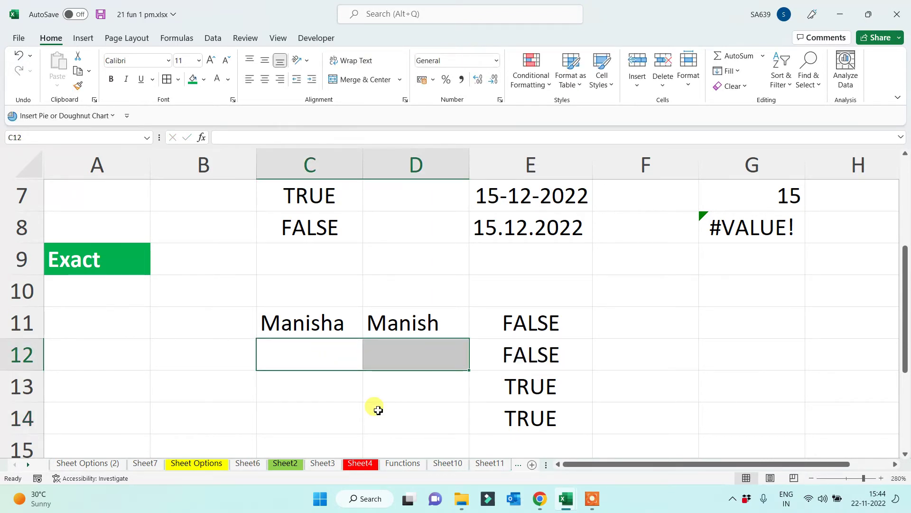
Review the C12 and D12 values and the EXACT formula in E12
{"action": "left_click", "coordinate": [329, 357]}
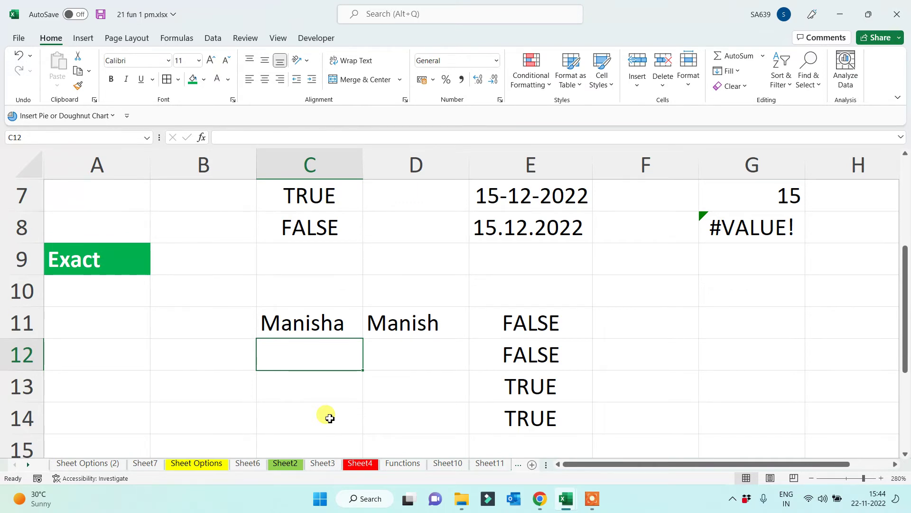
{"action": "left_click", "coordinate": [410, 358]}
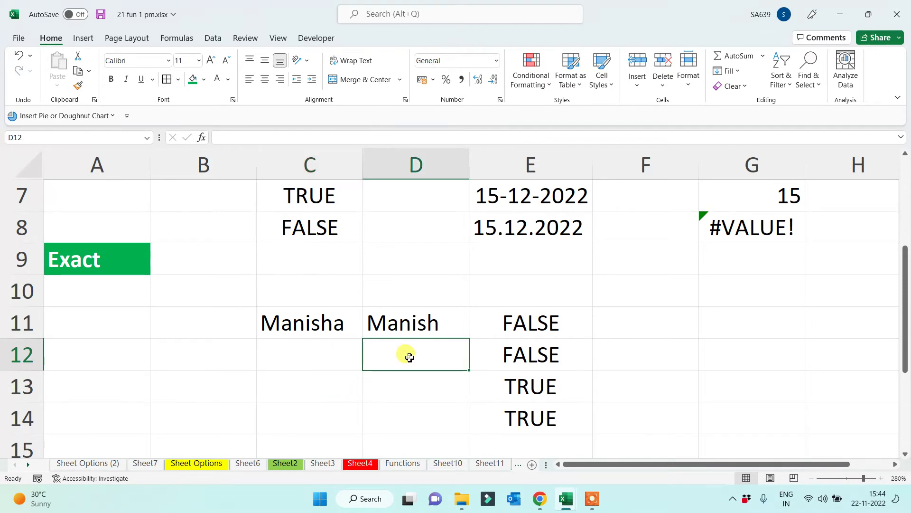
{"action": "left_click", "coordinate": [295, 353]}
{"action": "left_click", "coordinate": [398, 362]}
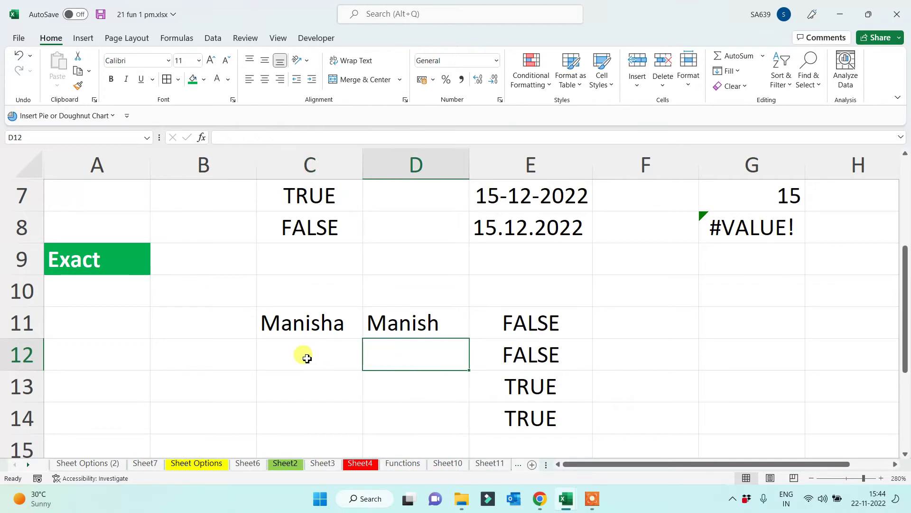
{"action": "left_click", "coordinate": [301, 354]}
{"action": "left_click", "coordinate": [399, 360]}
{"action": "left_click", "coordinate": [300, 359]}
{"action": "left_click", "coordinate": [415, 360]}
{"action": "left_click", "coordinate": [548, 369]}
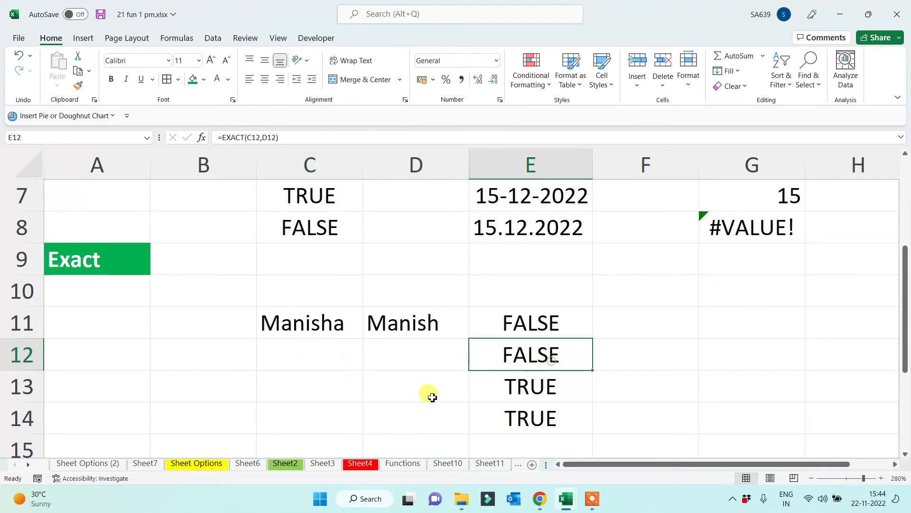
Enter test pairs 10 and 9 in C13:D13, and @ and # in C14:D14
{"action": "left_click", "coordinate": [336, 382]}
{"action": "type", "text": "10"}
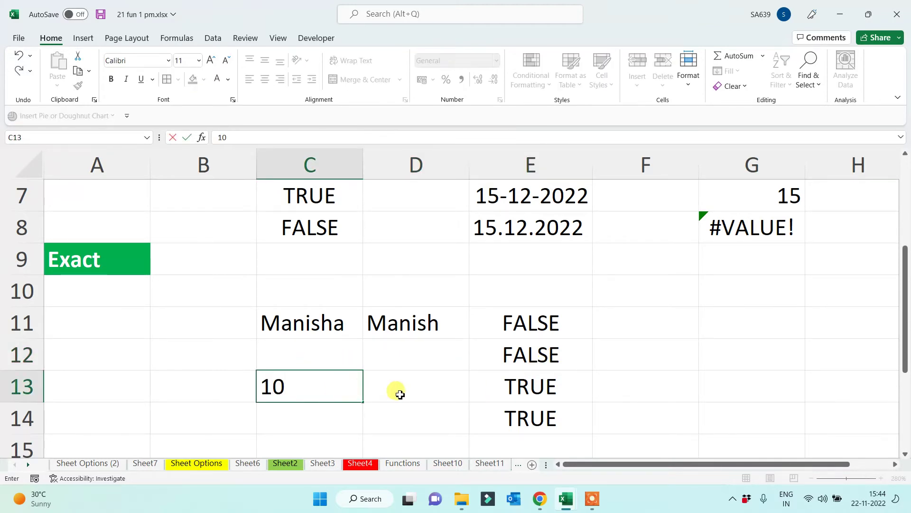
{"action": "left_click", "coordinate": [406, 383]}
{"action": "type", "text": "9"}
{"action": "left_click", "coordinate": [693, 406]}
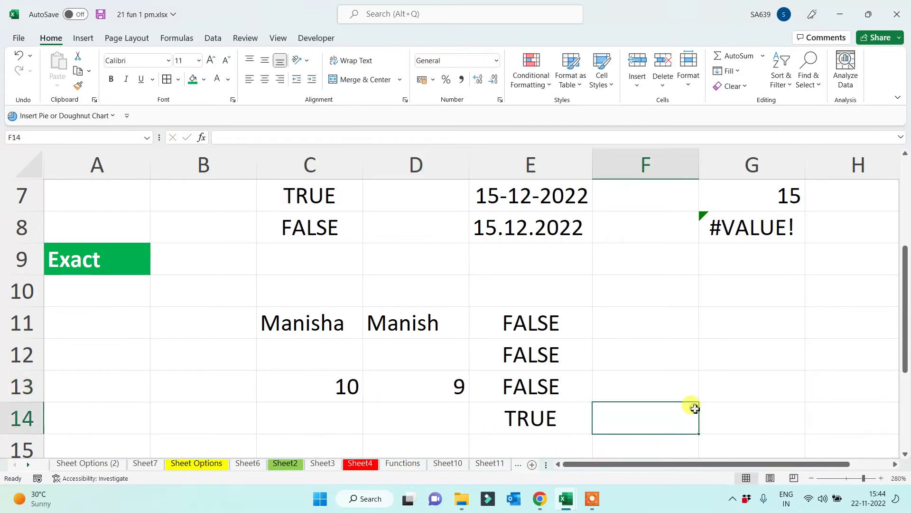
{"action": "left_click", "coordinate": [326, 416]}
{"action": "type", "text": "@"}
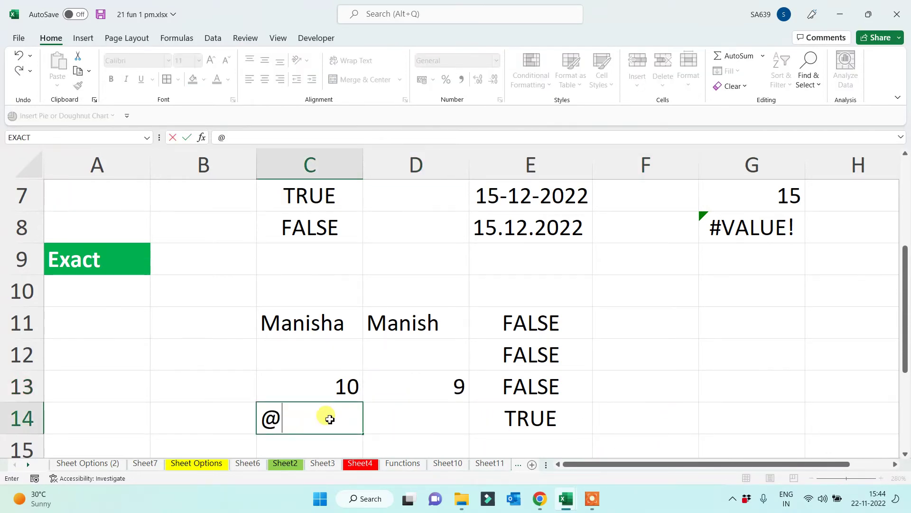
{"action": "key", "text": "Return"}
{"action": "left_click", "coordinate": [411, 389]}
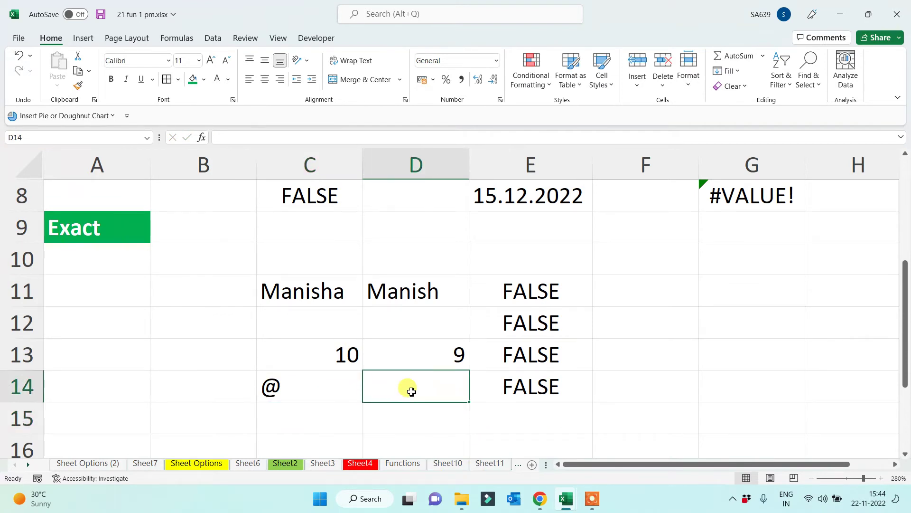
{"action": "type", "text": "#"}
{"action": "key", "text": "Return"}
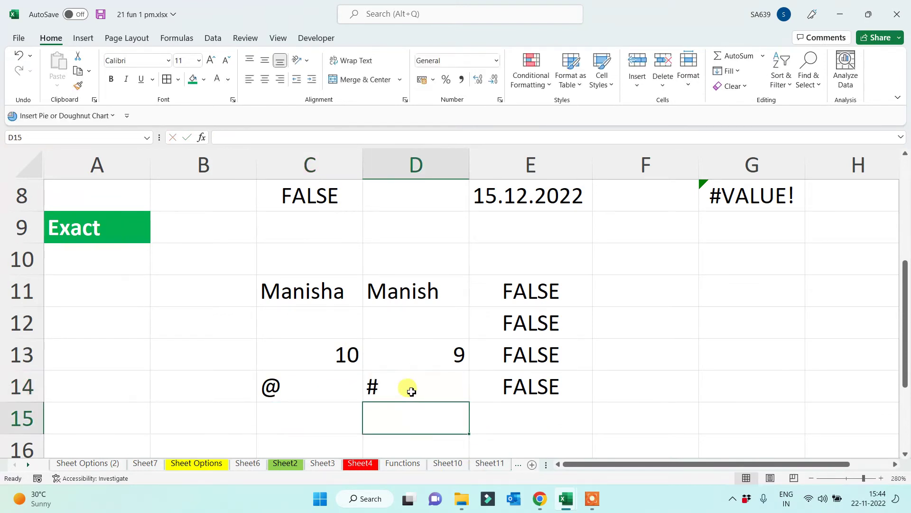
Change D13 to 10 and retype D11 to match C11's name, turning both comparisons TRUE
{"action": "left_click", "coordinate": [426, 353]}
{"action": "type", "text": "10"}
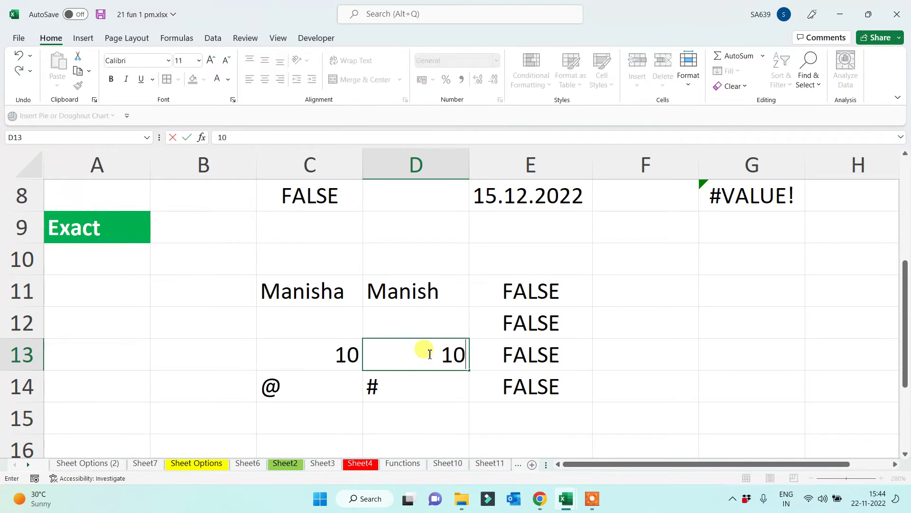
{"action": "key", "text": "Return"}
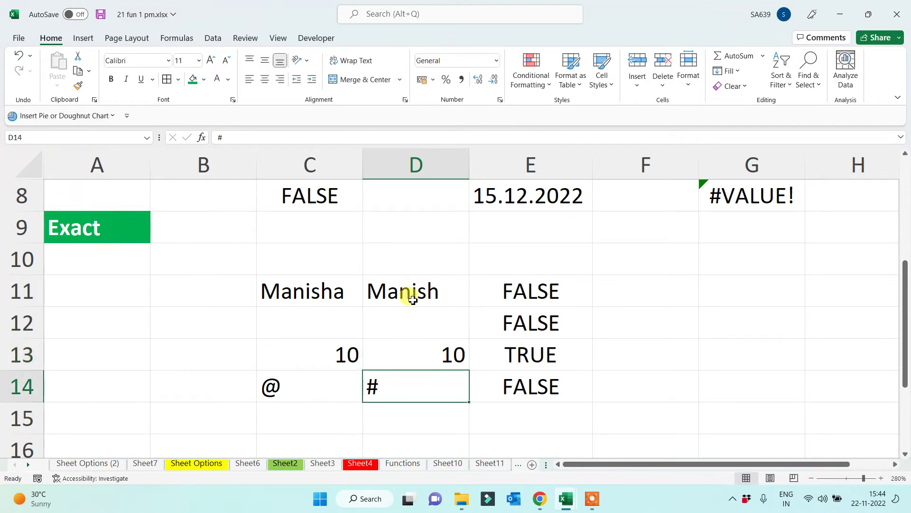
{"action": "left_click", "coordinate": [413, 292]}
{"action": "type", "text": "Manisha"}
{"action": "left_click", "coordinate": [412, 291]}
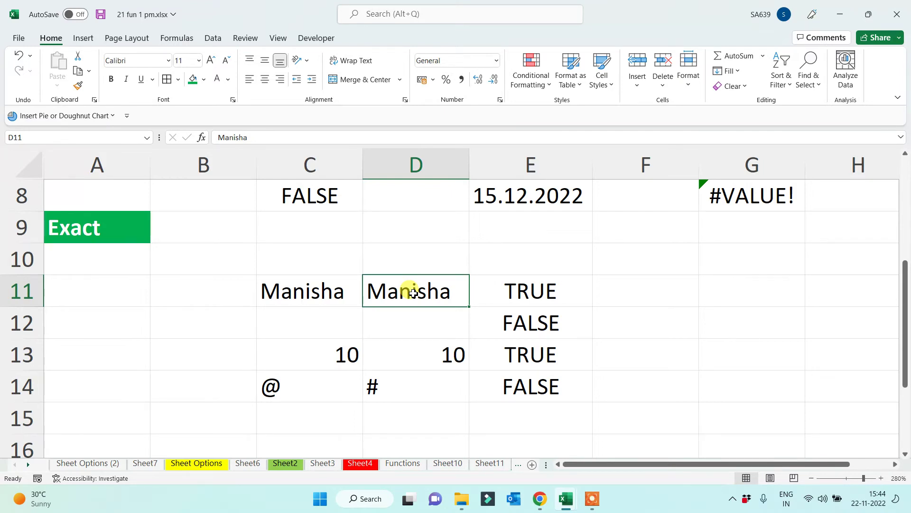
Make the name in D11 start lowercase so E11's EXACT check returns FALSE
{"action": "left_click", "coordinate": [92, 228]}
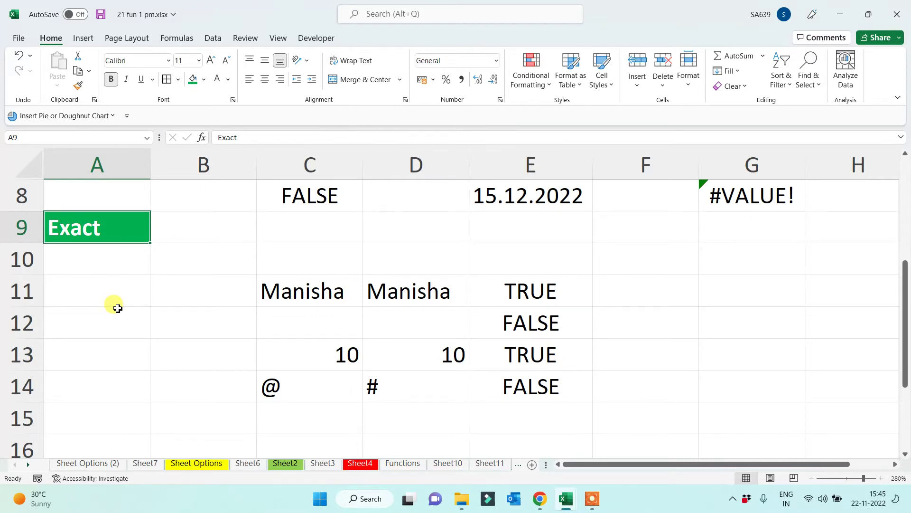
{"action": "left_click", "coordinate": [299, 268]}
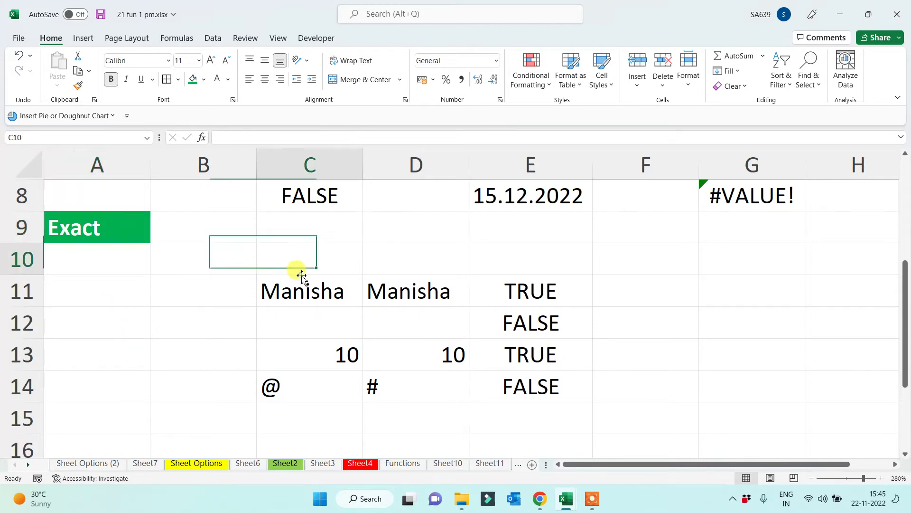
{"action": "left_click", "coordinate": [385, 295]}
{"action": "double_click", "coordinate": [385, 295]}
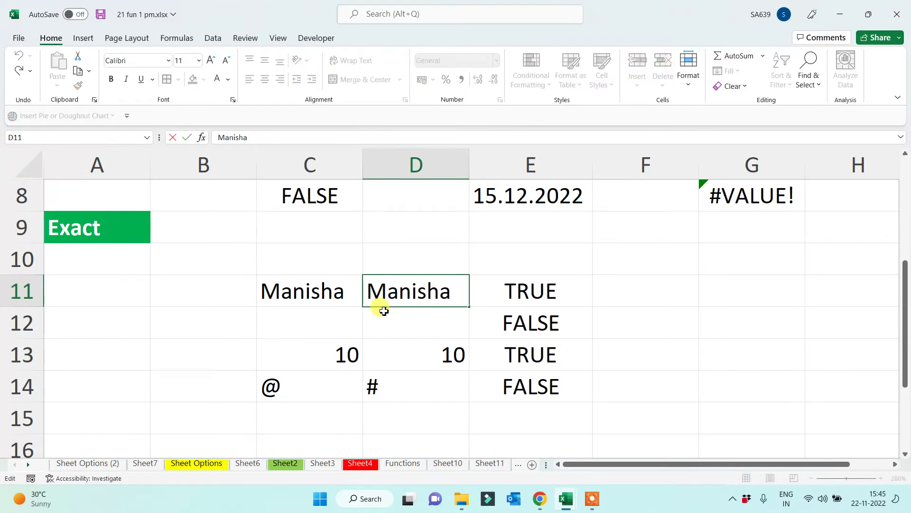
{"action": "key", "text": "BackSpace"}
{"action": "type", "text": "m"}
{"action": "key", "text": "Return"}
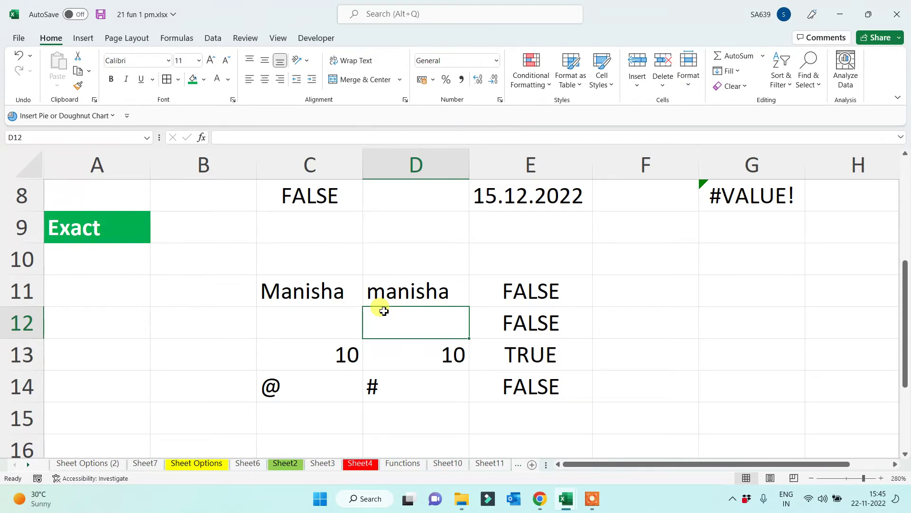
Compare the capitalised name in C11 with the lowercase one in D11
{"action": "left_click", "coordinate": [297, 265]}
{"action": "left_click", "coordinate": [421, 293]}
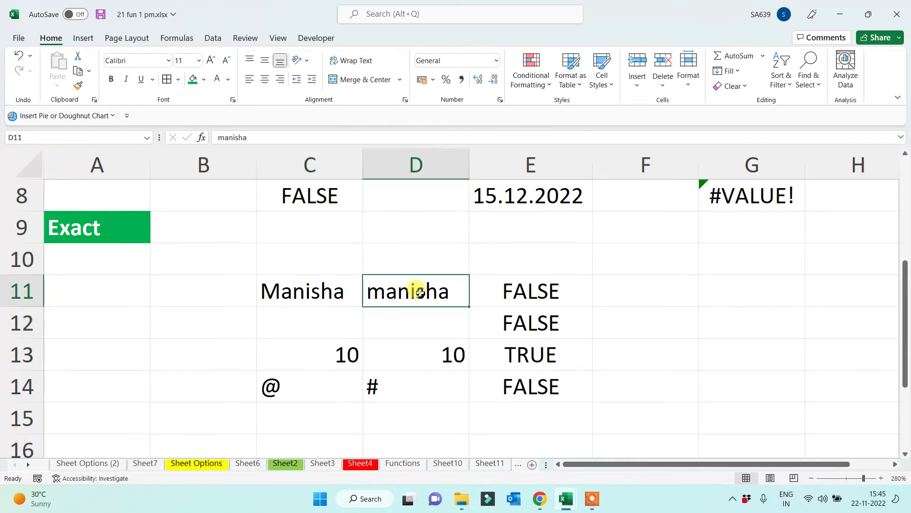
{"action": "left_click", "coordinate": [334, 299]}
{"action": "left_click", "coordinate": [420, 288]}
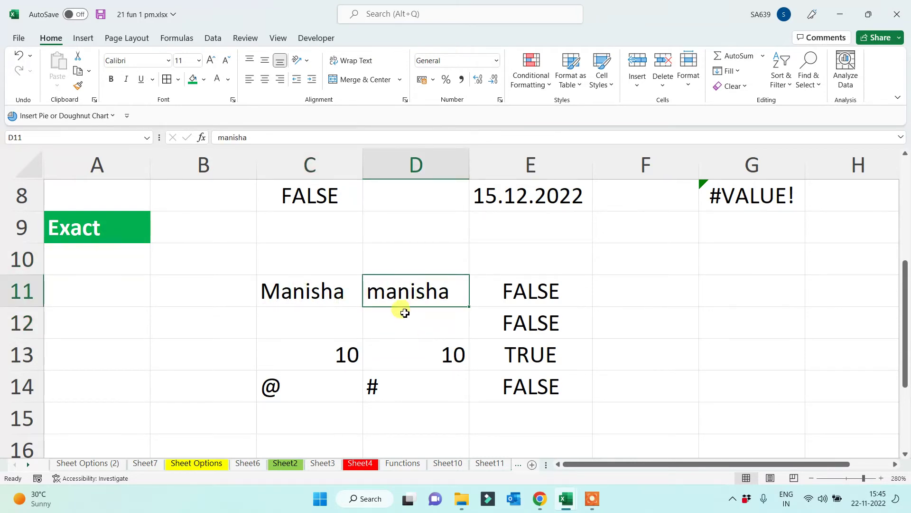
{"action": "left_click", "coordinate": [284, 297]}
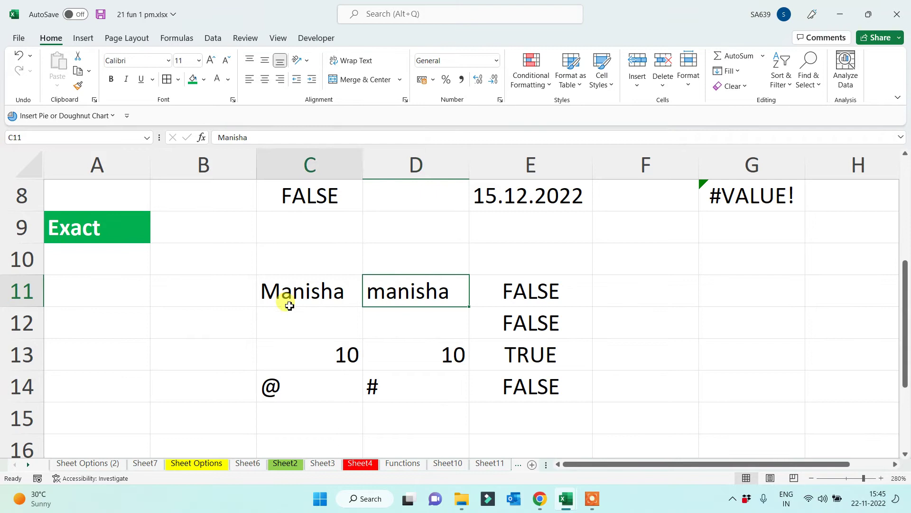
{"action": "left_click", "coordinate": [228, 367]}
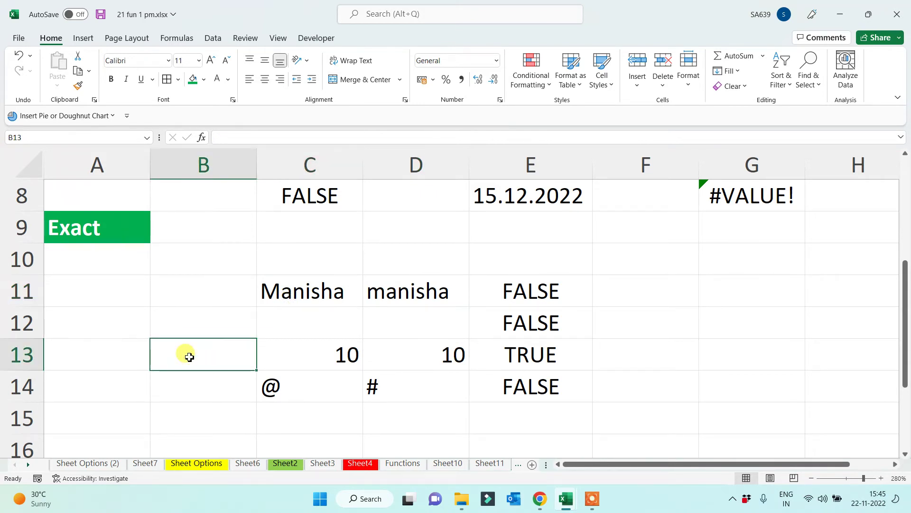
{"action": "scroll", "coordinate": [190, 357], "scroll_direction": "down", "scroll_amount": 1}
Label A16 with =, enter 10 and 10 in C16:D16, and put =C16=D16 in E16
{"action": "left_click", "coordinate": [95, 359]}
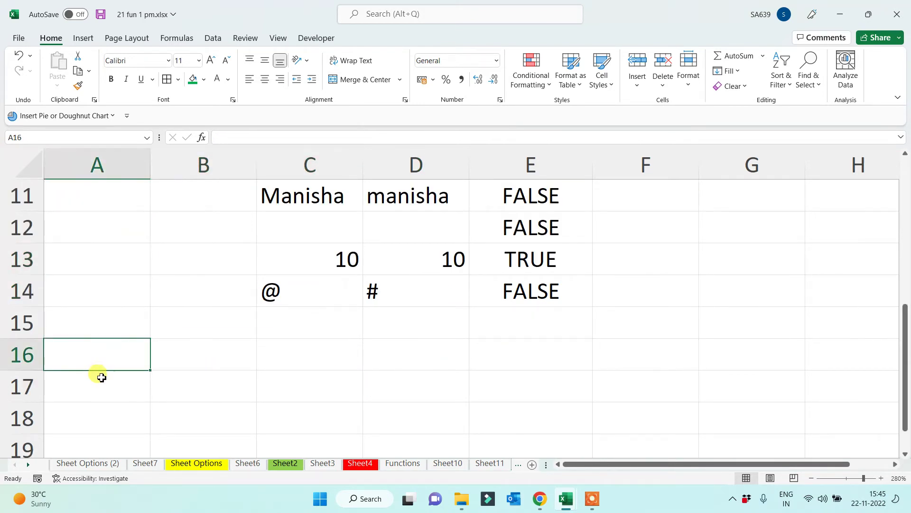
{"action": "type", "text": "="}
{"action": "key", "text": "Return"}
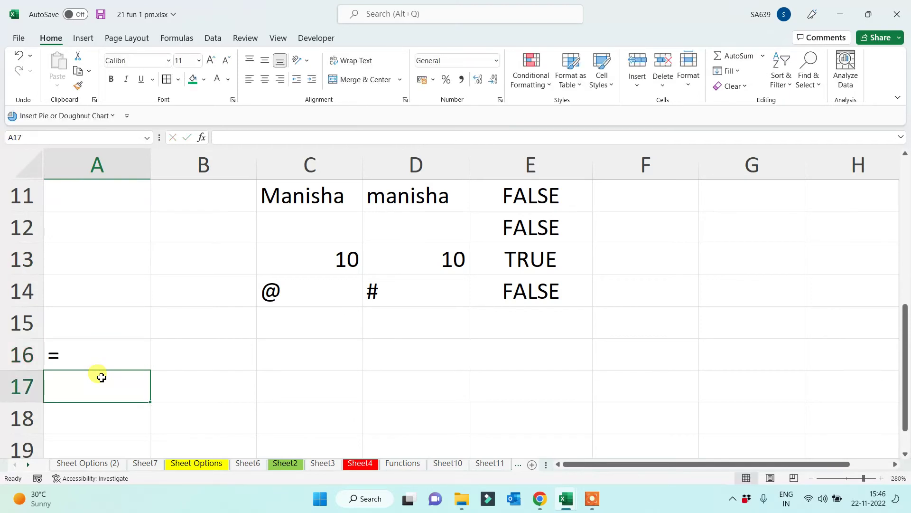
{"action": "left_click", "coordinate": [210, 365]}
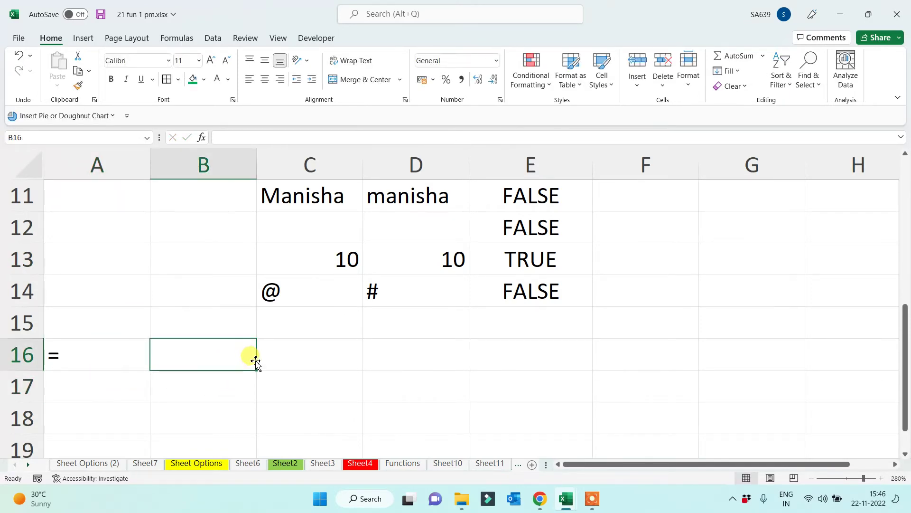
{"action": "left_click", "coordinate": [310, 356]}
{"action": "type", "text": "10"}
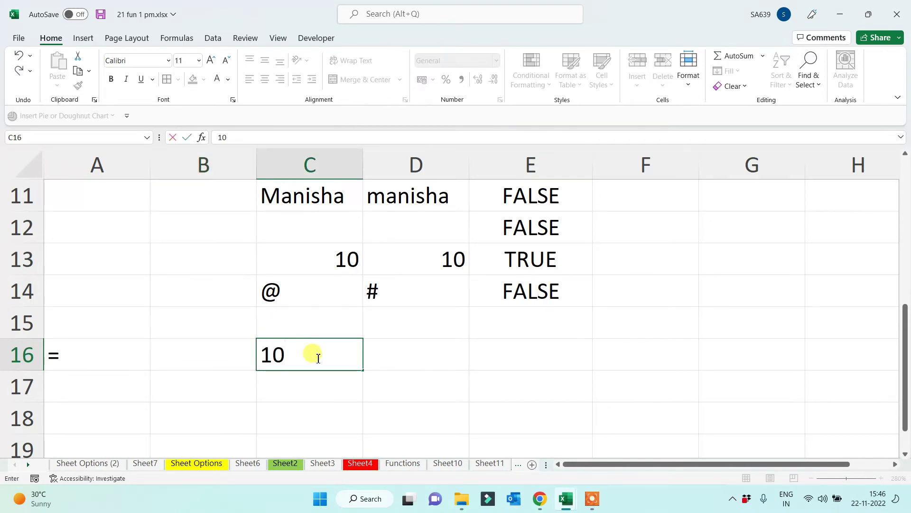
{"action": "left_click", "coordinate": [403, 351]}
{"action": "type", "text": "10"}
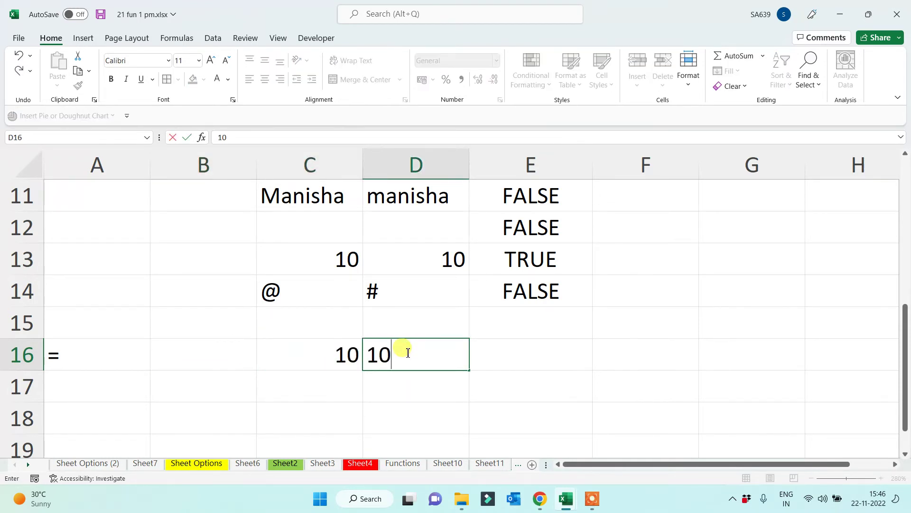
{"action": "left_click", "coordinate": [540, 358]}
{"action": "type", "text": "="}
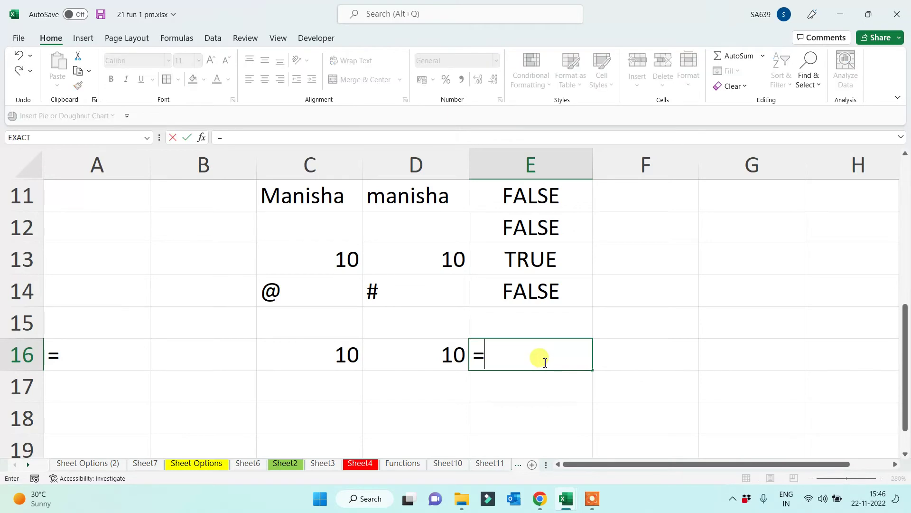
{"action": "left_click", "coordinate": [354, 359]}
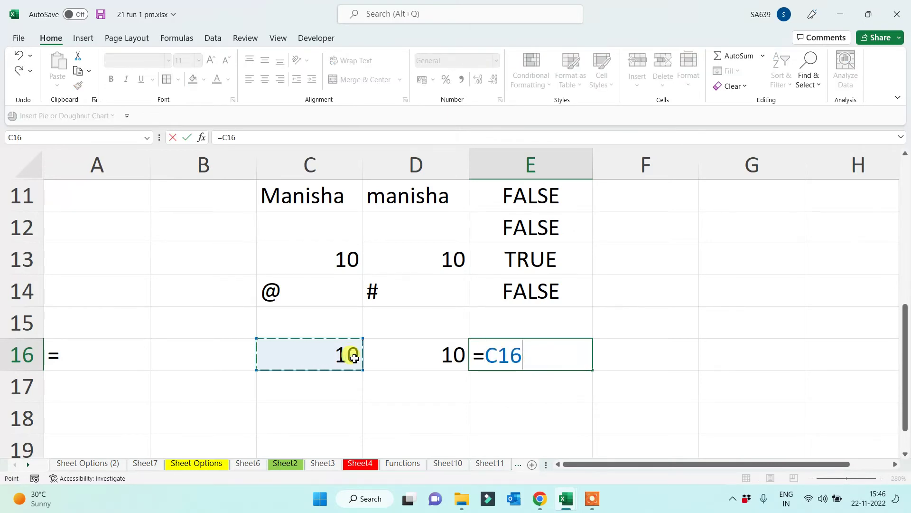
{"action": "type", "text": "="}
{"action": "left_click", "coordinate": [409, 348]}
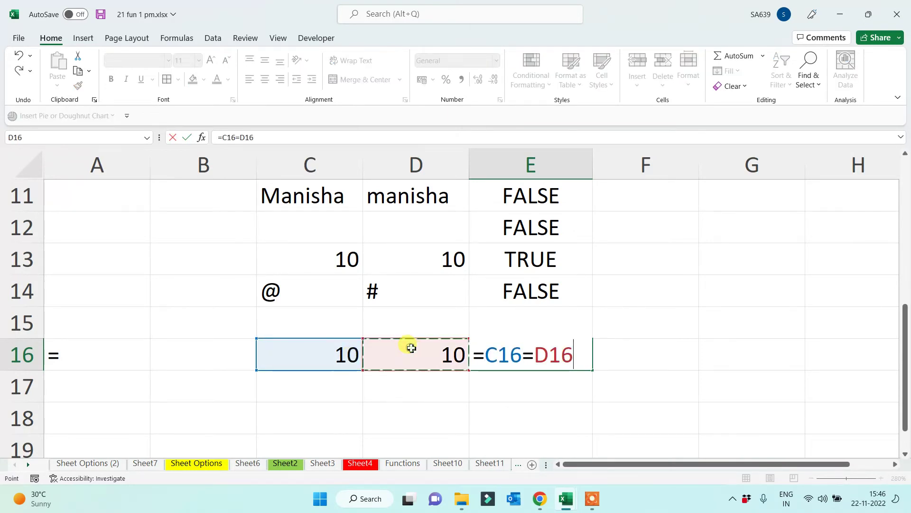
{"action": "key", "text": "Return"}
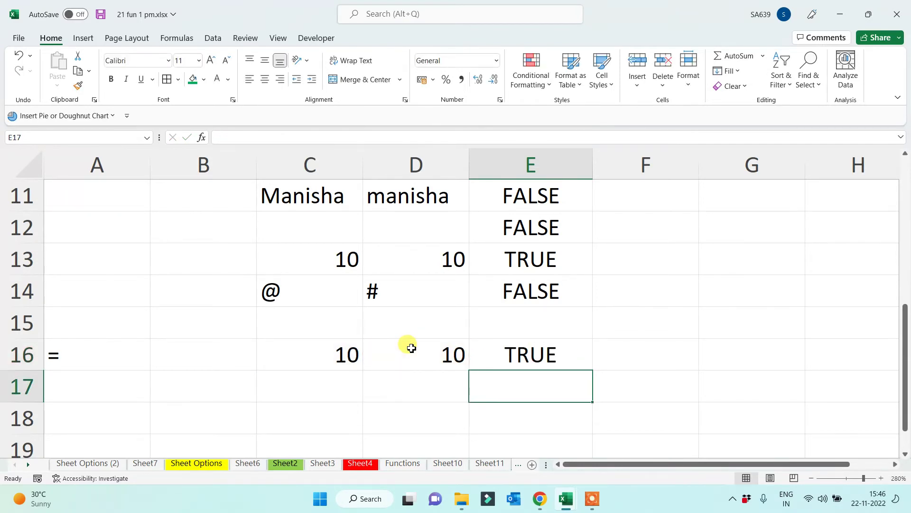
Check the row 13 EXACT example, then change D16 to 9 so E16 becomes FALSE
{"action": "scroll", "coordinate": [333, 360], "scroll_direction": "up", "scroll_amount": 1}
{"action": "left_click", "coordinate": [93, 228]}
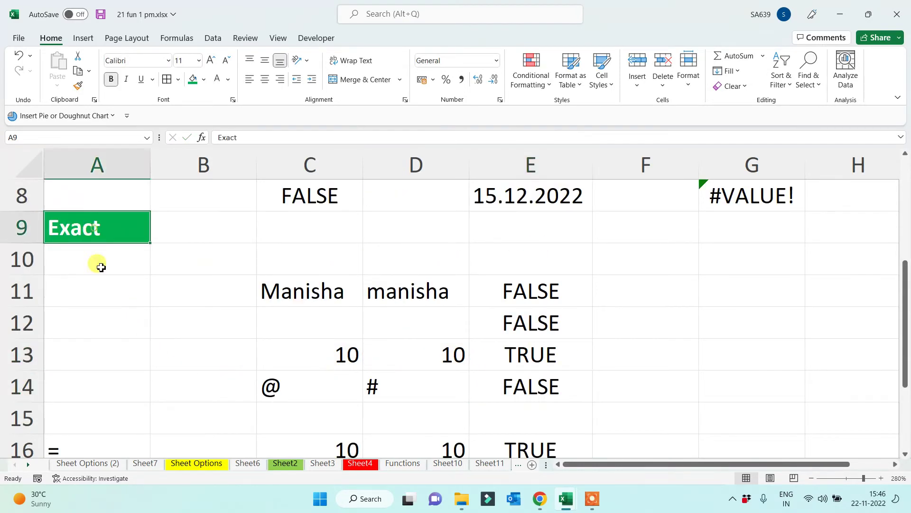
{"action": "left_click", "coordinate": [299, 357]}
{"action": "left_click", "coordinate": [437, 352]}
{"action": "left_click", "coordinate": [346, 354]}
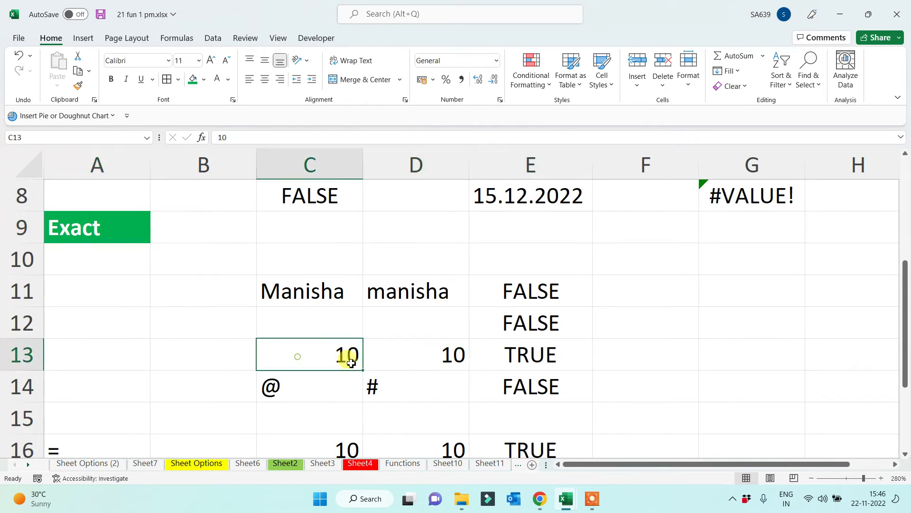
{"action": "left_click", "coordinate": [539, 357]}
{"action": "scroll", "coordinate": [569, 375], "scroll_direction": "down", "scroll_amount": 1}
{"action": "left_click", "coordinate": [446, 358]}
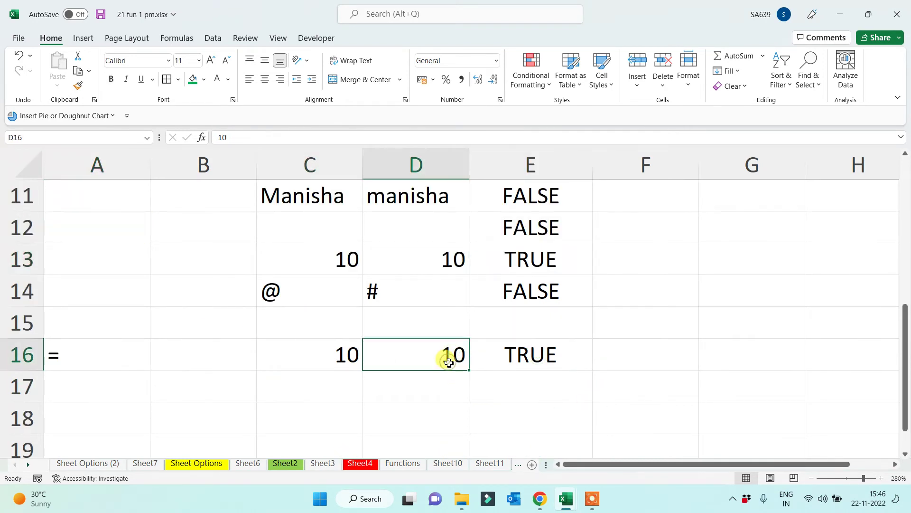
{"action": "type", "text": "9"}
{"action": "key", "text": "Return"}
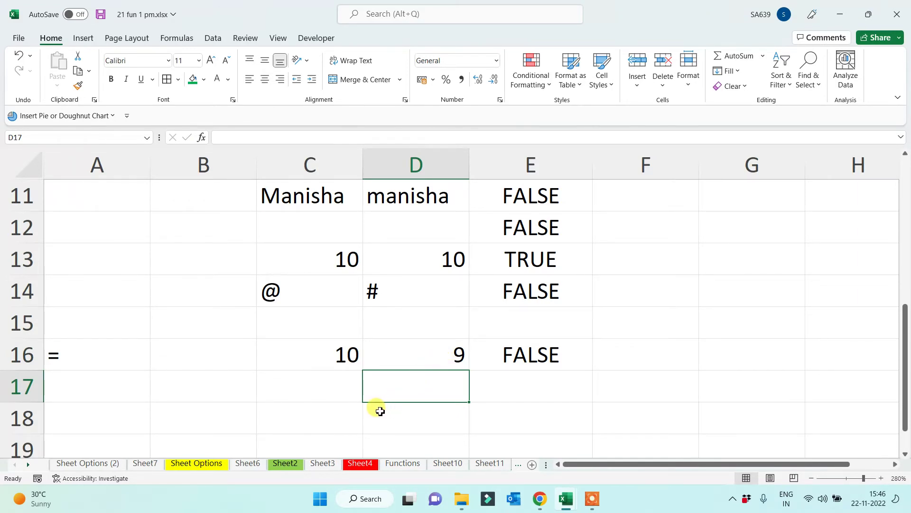
Copy the name pair from C11:D11 into C16:D16 so E16 returns TRUE
{"action": "left_click", "coordinate": [321, 364]}
{"action": "left_click_drag", "start_coordinate": [310, 201], "coordinate": [401, 209]}
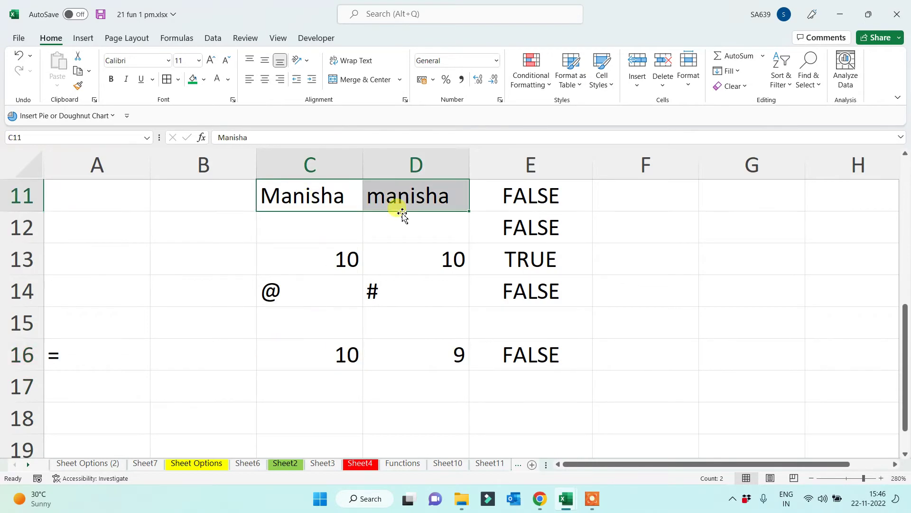
{"action": "key", "text": "ctrl+c"}
{"action": "left_click", "coordinate": [331, 365]}
{"action": "key", "text": "ctrl+v"}
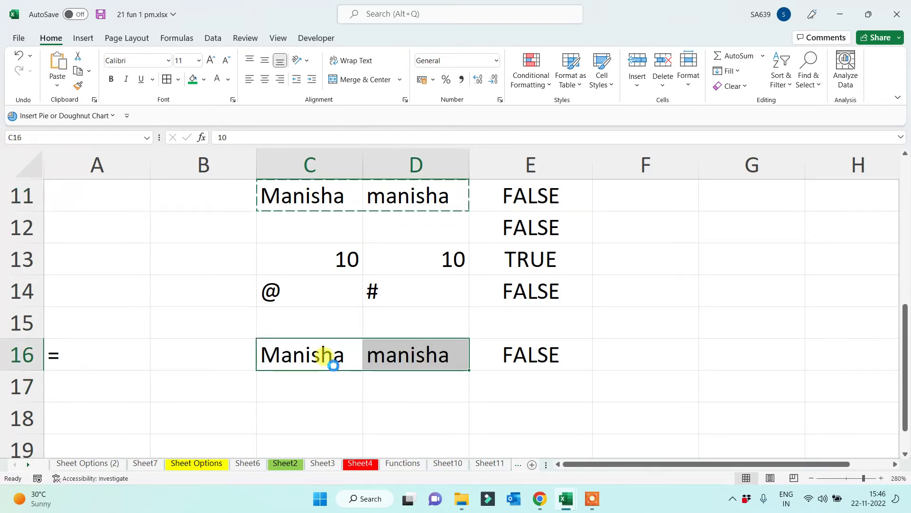
{"action": "left_click", "coordinate": [525, 353]}
{"action": "key", "text": "Escape"}
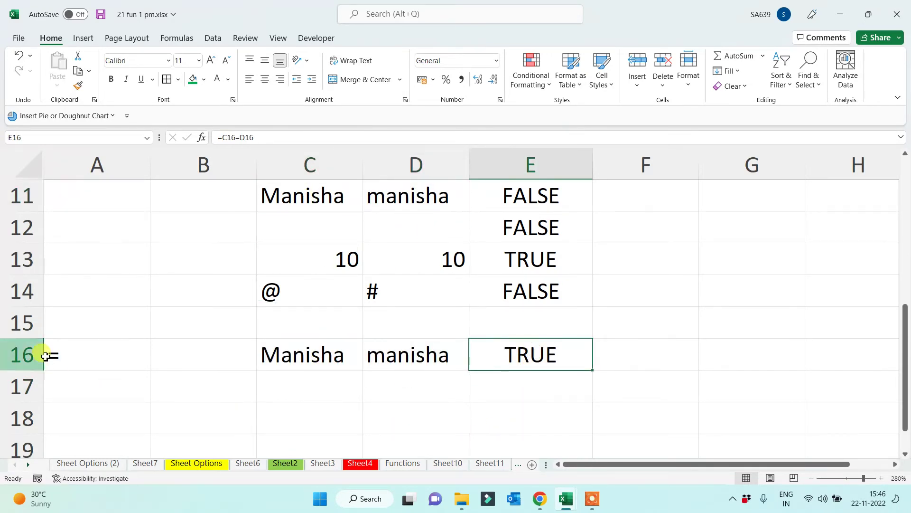
{"action": "left_click", "coordinate": [48, 355]}
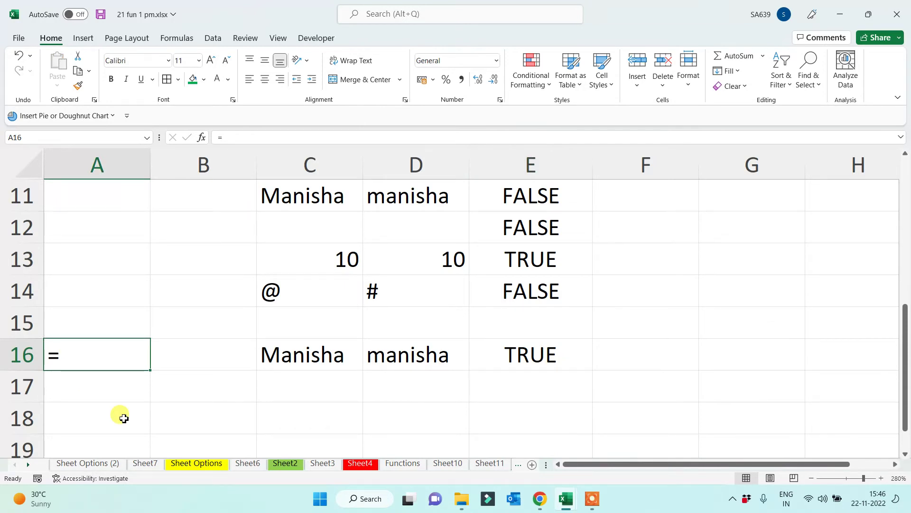
{"action": "scroll", "coordinate": [166, 356], "scroll_direction": "up", "scroll_amount": 2}
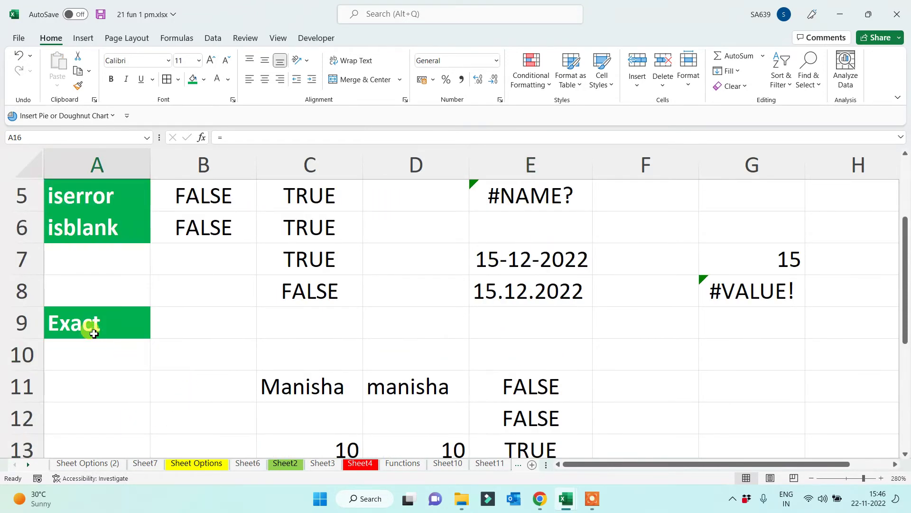
{"action": "left_click", "coordinate": [93, 333]}
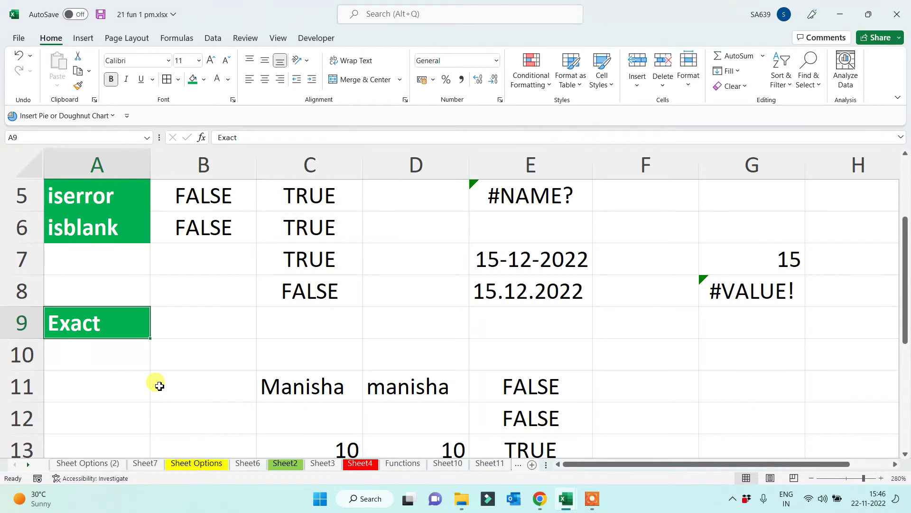
{"action": "scroll", "coordinate": [163, 394], "scroll_direction": "down", "scroll_amount": 2}
{"action": "left_click", "coordinate": [97, 348]}
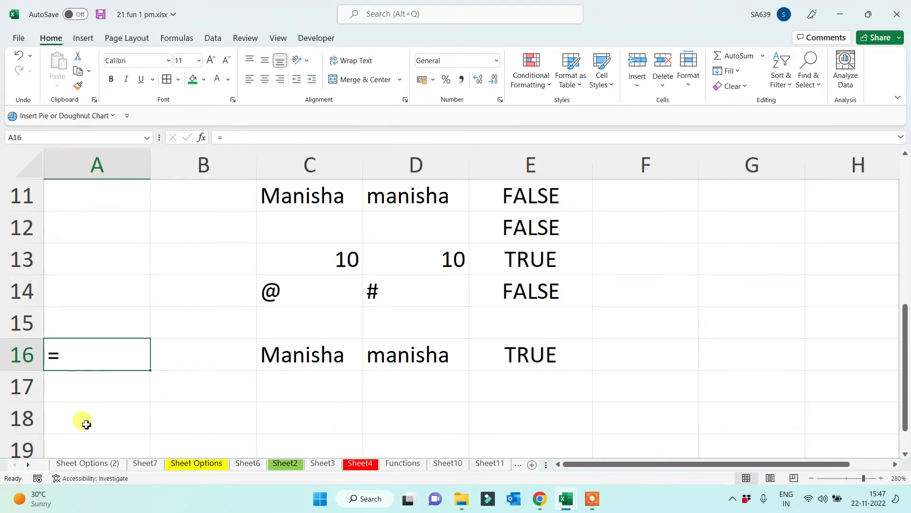
{"action": "scroll", "coordinate": [90, 420], "scroll_direction": "up", "scroll_amount": 3}
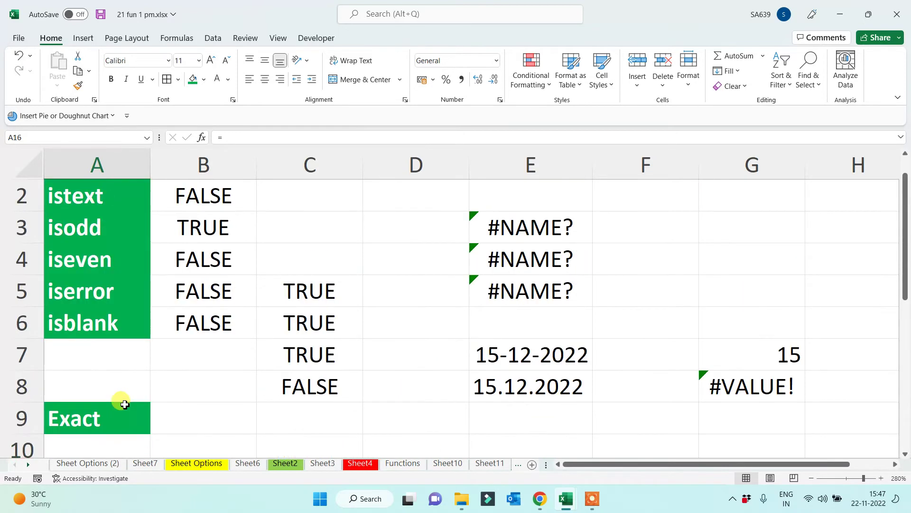
{"action": "scroll", "coordinate": [124, 404], "scroll_direction": "up", "scroll_amount": 1}
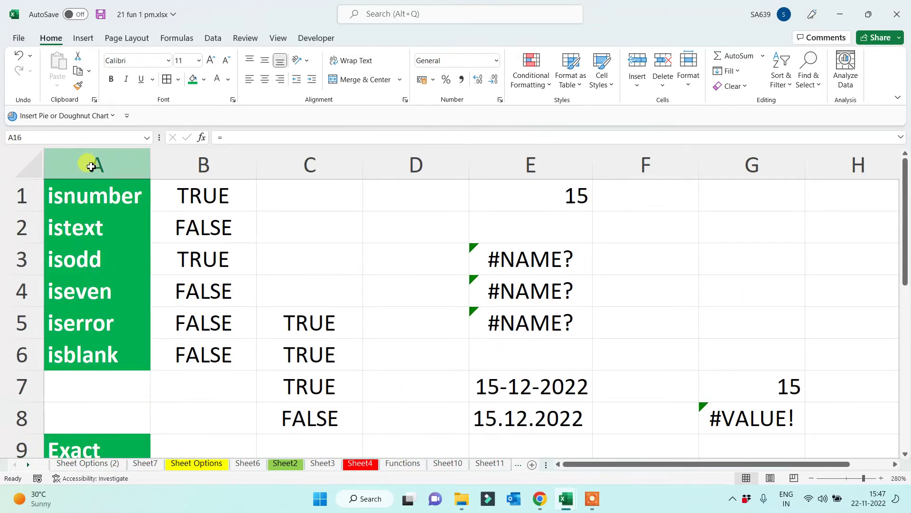
{"action": "left_click", "coordinate": [90, 166]}
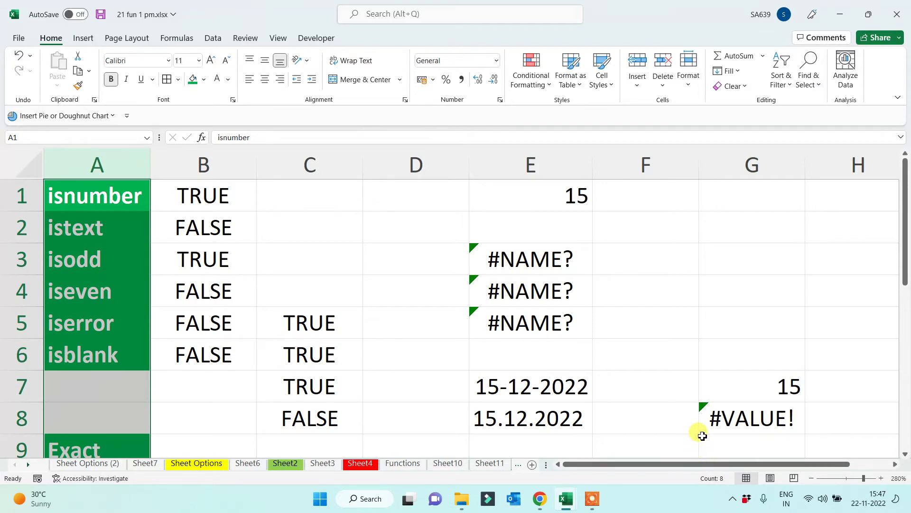
{"action": "left_click", "coordinate": [593, 499]}
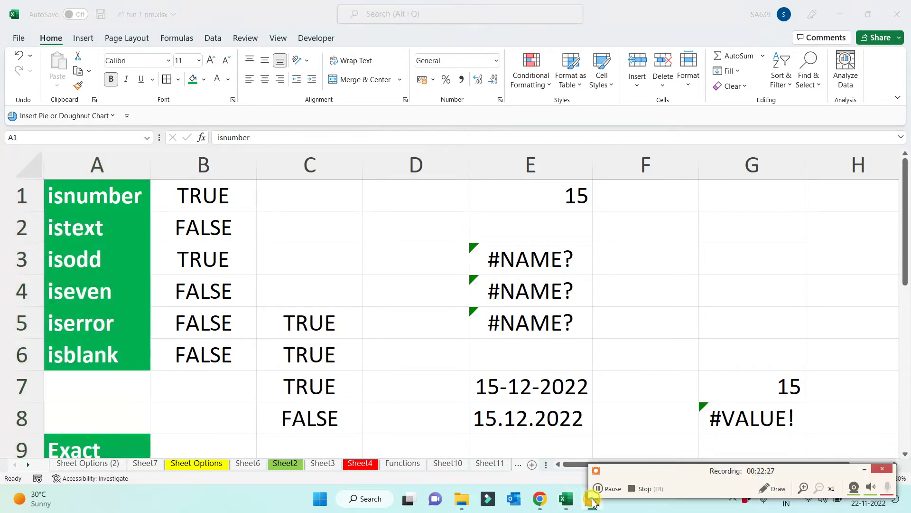
{"action": "left_click", "coordinate": [599, 488]}
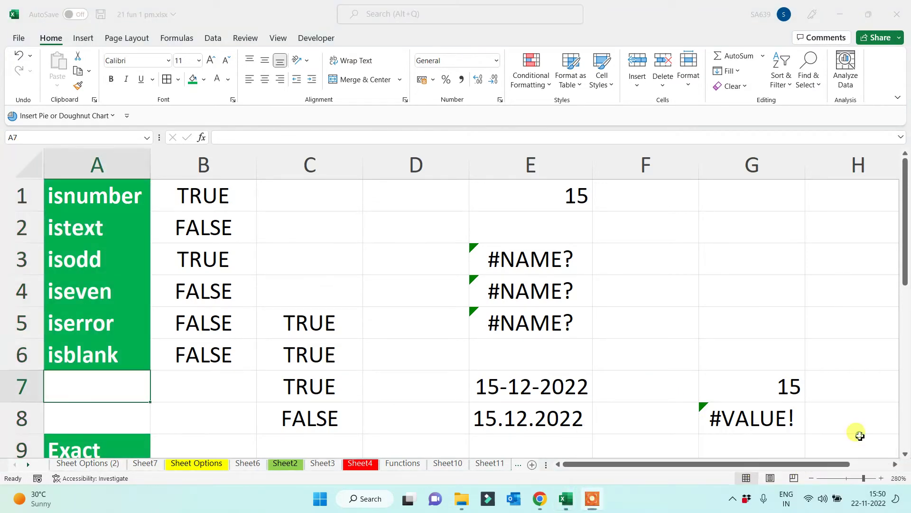
{"action": "left_click", "coordinate": [114, 386]}
{"action": "scroll", "coordinate": [114, 386], "scroll_direction": "down", "scroll_amount": 3}
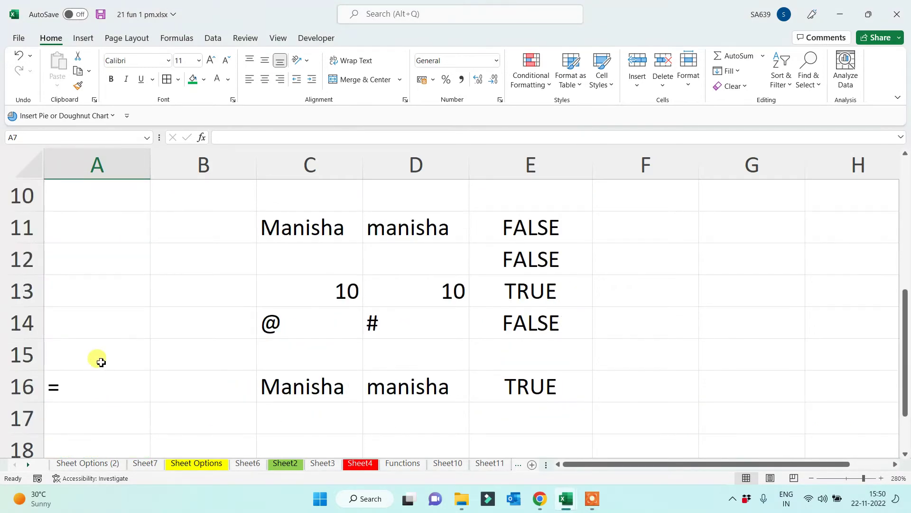
{"action": "scroll", "coordinate": [100, 371], "scroll_direction": "down", "scroll_amount": 2}
Add a Concatenate heading in A19, autofit column A, and style it white on green
{"action": "left_click", "coordinate": [73, 281]}
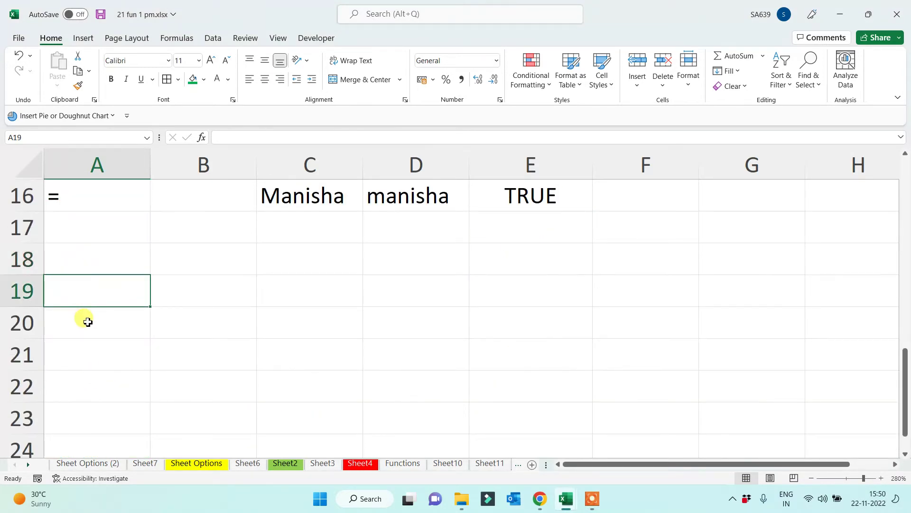
{"action": "type", "text": "Concatenate"}
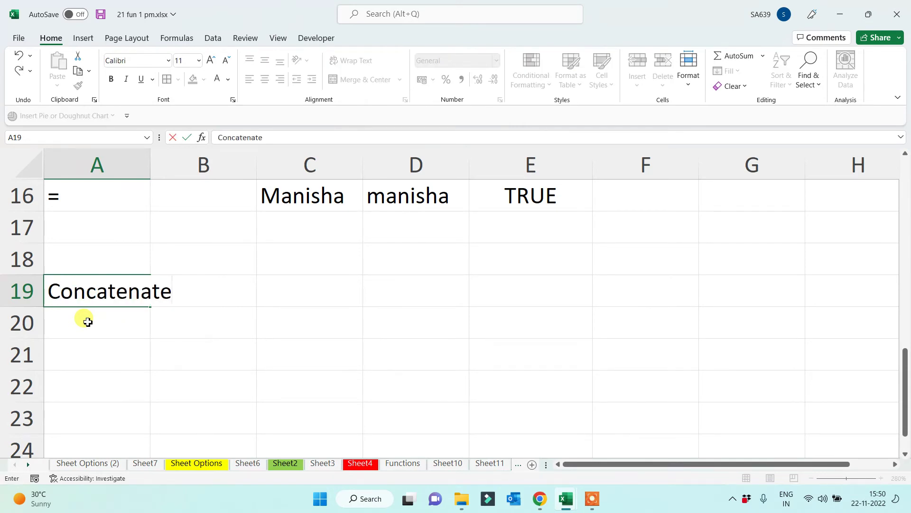
{"action": "key", "text": "Return"}
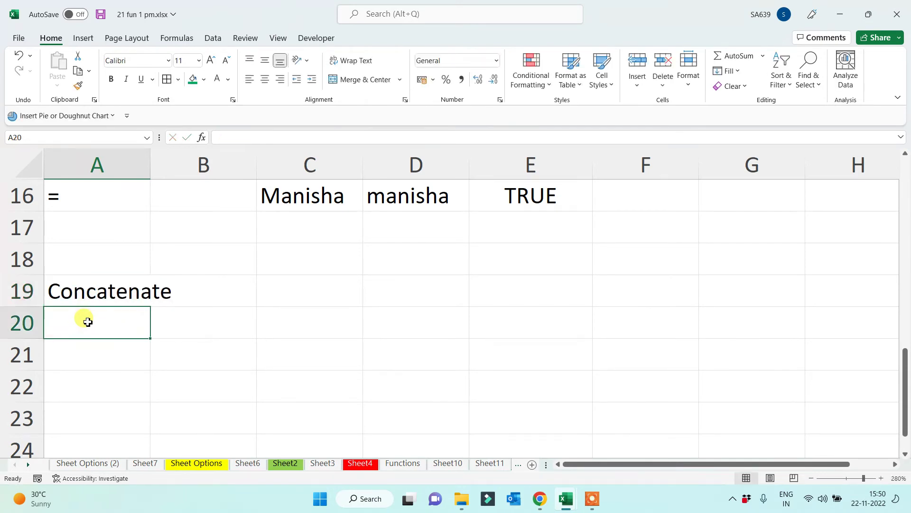
{"action": "double_click", "coordinate": [152, 165]}
{"action": "left_click", "coordinate": [145, 283]}
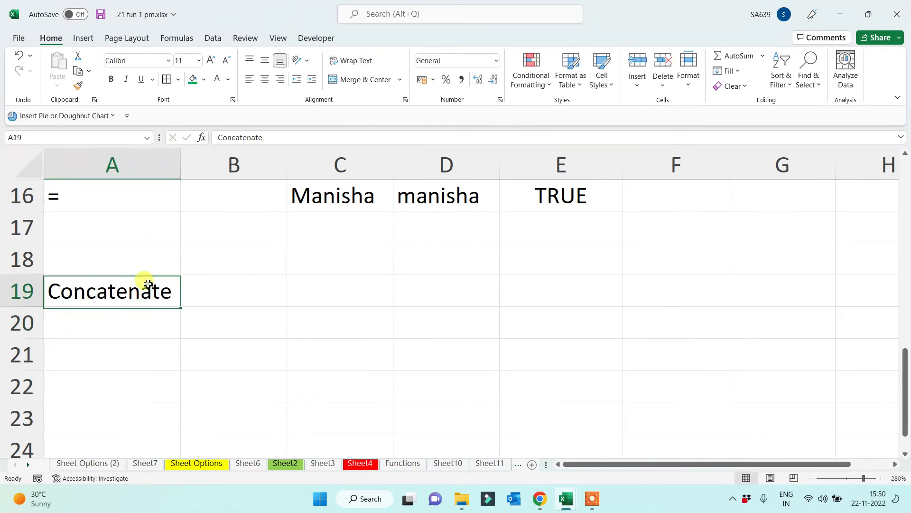
{"action": "left_click", "coordinate": [194, 81]}
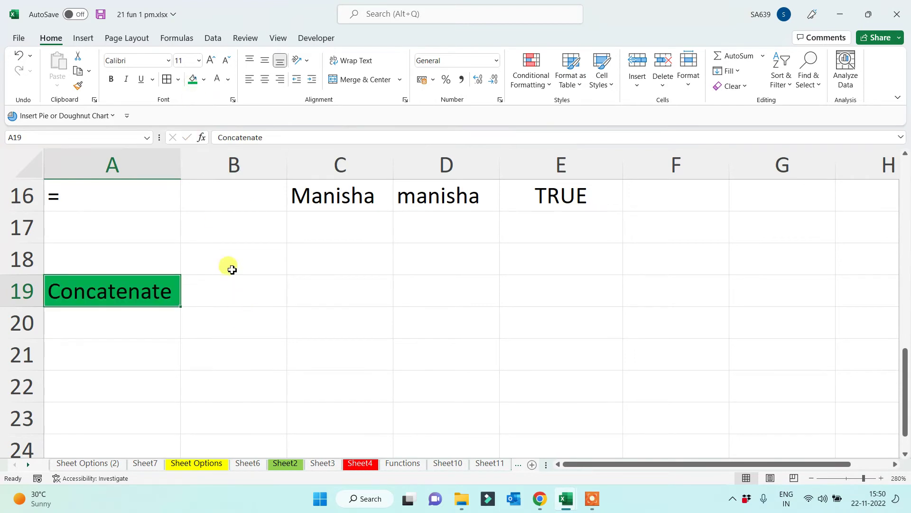
{"action": "left_click", "coordinate": [217, 82]}
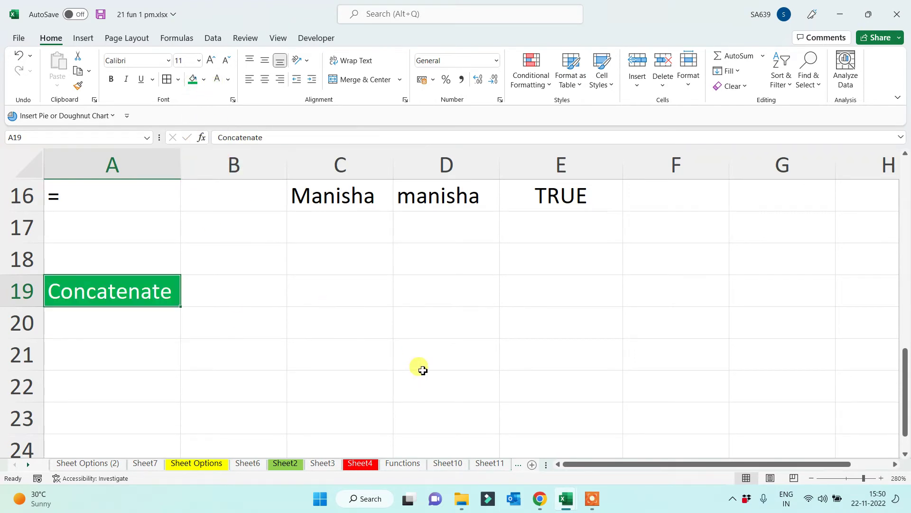
Enter the title Ms, a first name and a surname in C19:E19, and widen column F
{"action": "left_click", "coordinate": [358, 286]}
{"action": "type", "text": "Ms"}
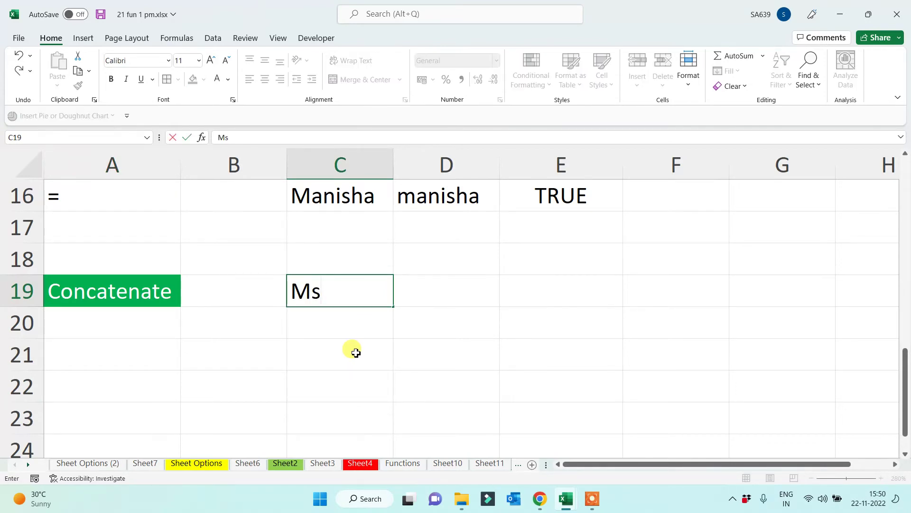
{"action": "key", "text": "Tab"}
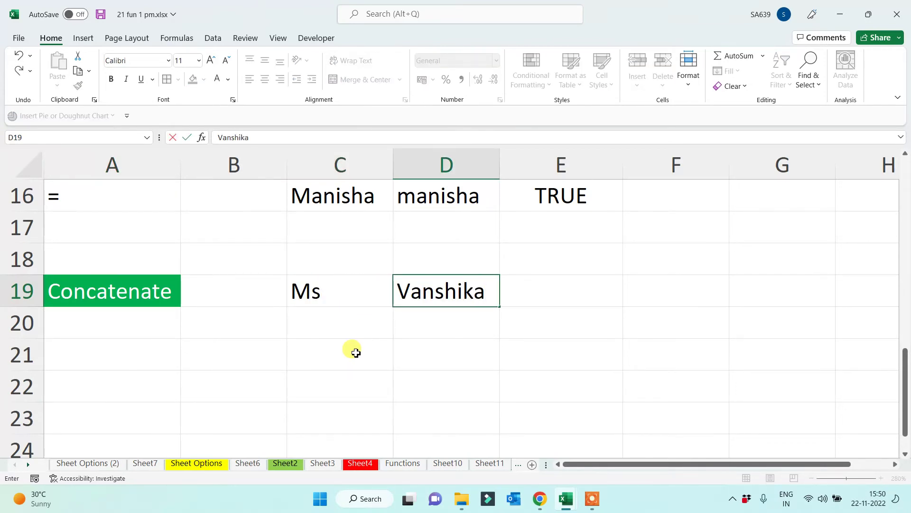
{"action": "key", "text": "Tab"}
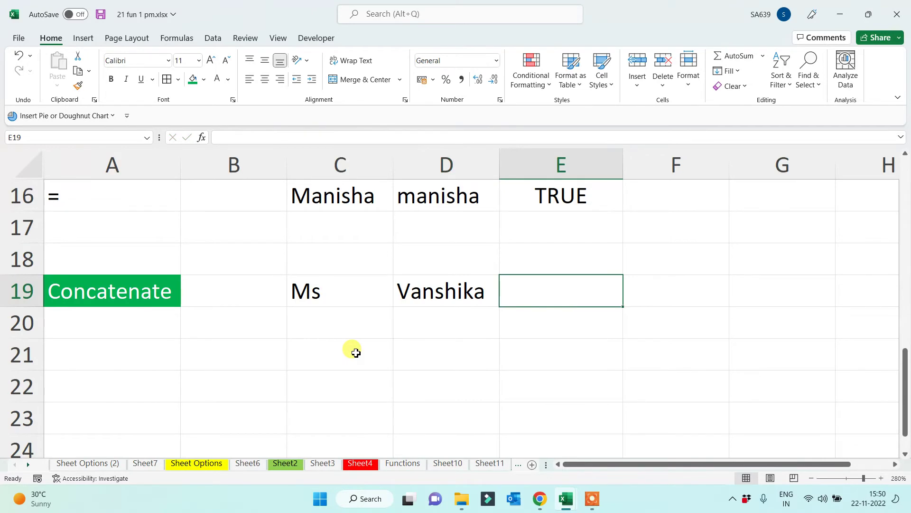
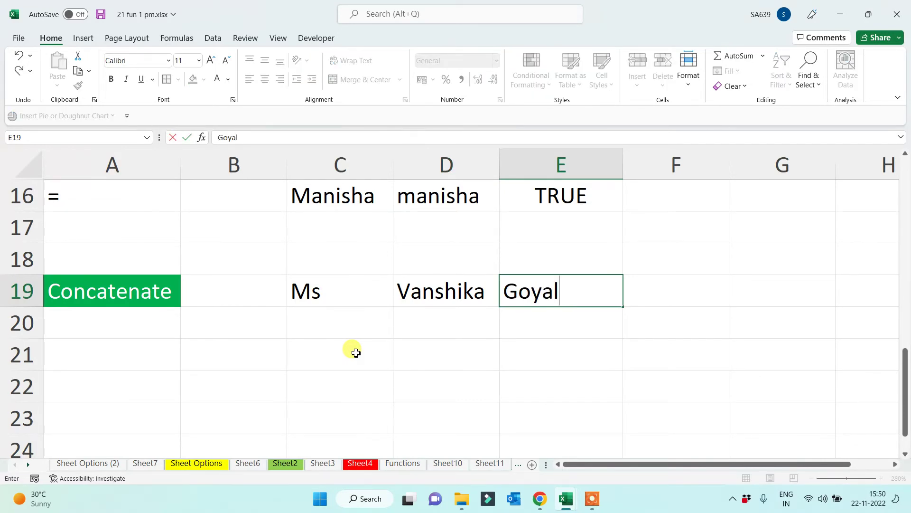
{"action": "key", "text": "Return"}
{"action": "left_click", "coordinate": [321, 300]}
{"action": "left_click", "coordinate": [412, 290]}
{"action": "left_click", "coordinate": [525, 290]}
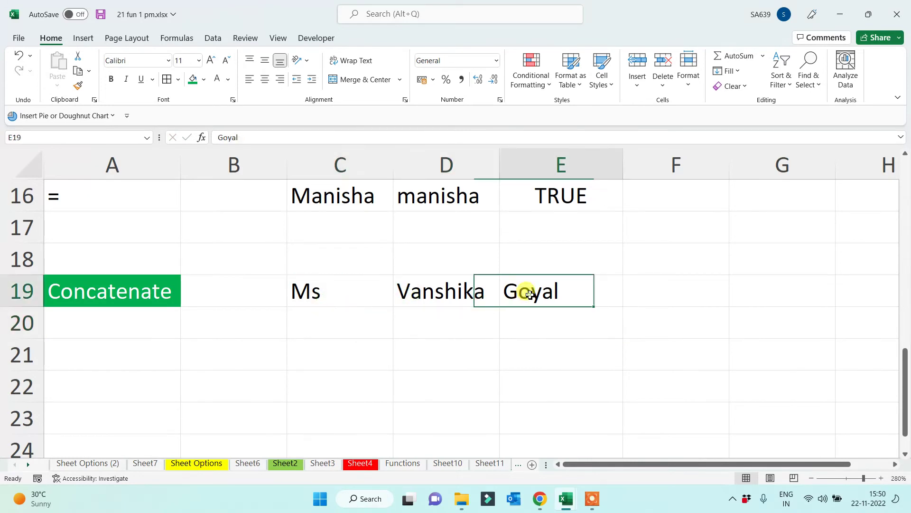
{"action": "left_click_drag", "start_coordinate": [731, 164], "coordinate": [813, 159]}
{"action": "left_click", "coordinate": [706, 286]}
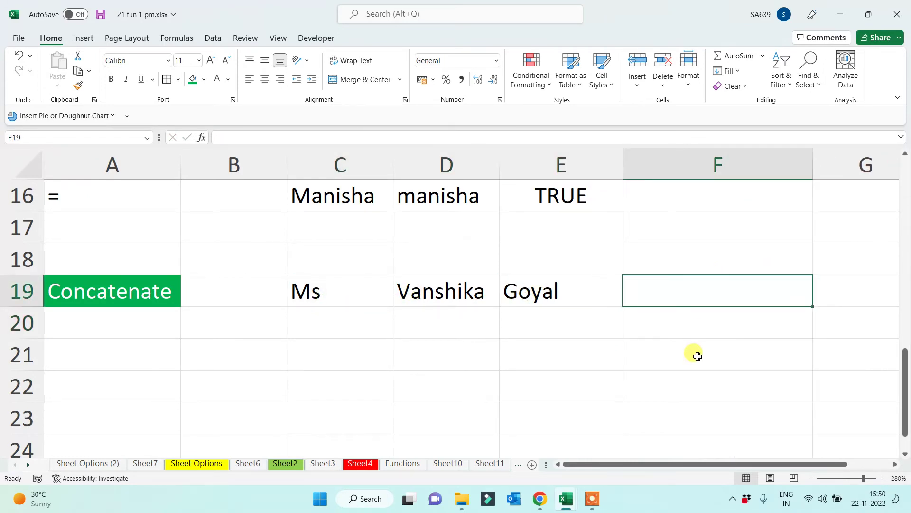
Enter =CONCATENATE(C19,D19,E19) in F19 to join the three parts without spaces
{"action": "type", "text": "=conc"}
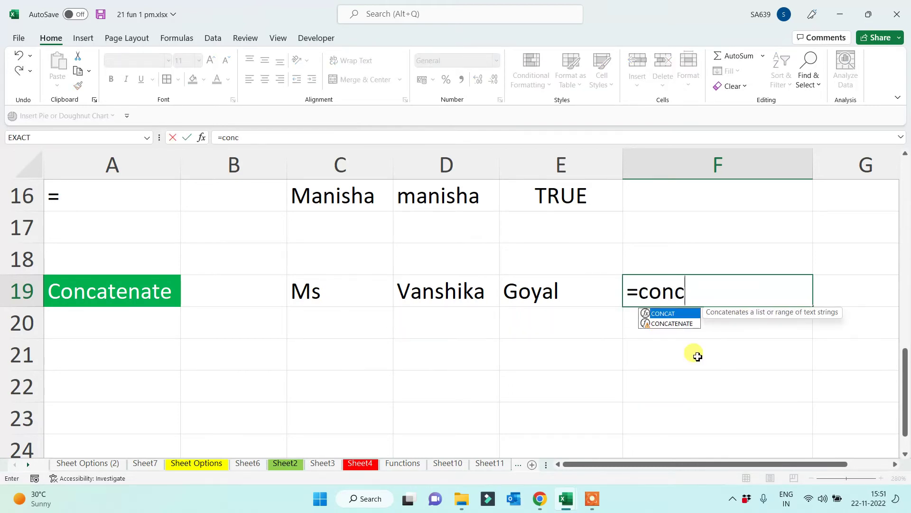
{"action": "key", "text": "Down"}
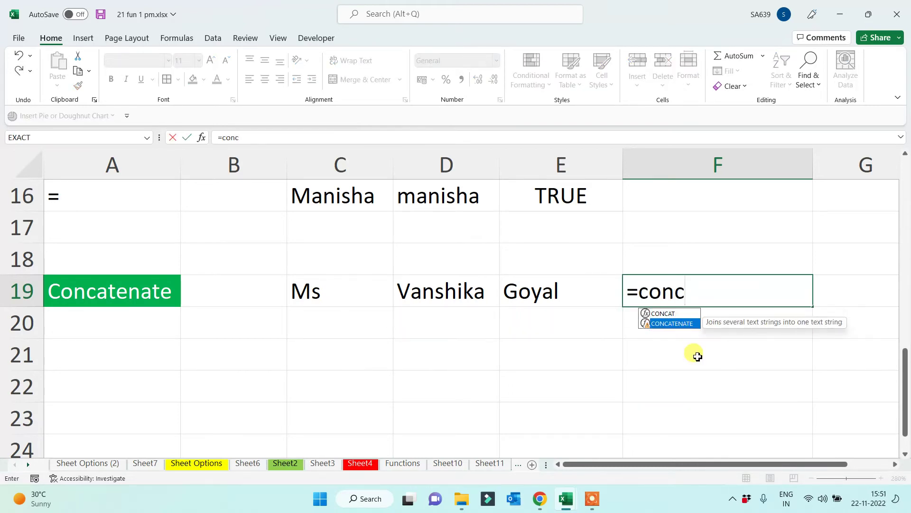
{"action": "key", "text": "Tab"}
{"action": "left_click", "coordinate": [303, 290]}
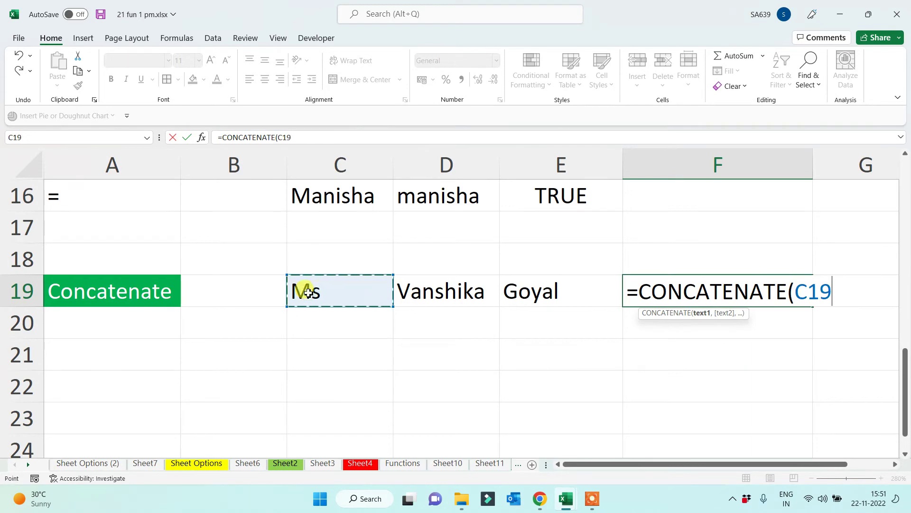
{"action": "type", "text": ","}
{"action": "left_click", "coordinate": [436, 287]}
{"action": "type", "text": ","}
{"action": "left_click", "coordinate": [519, 292]}
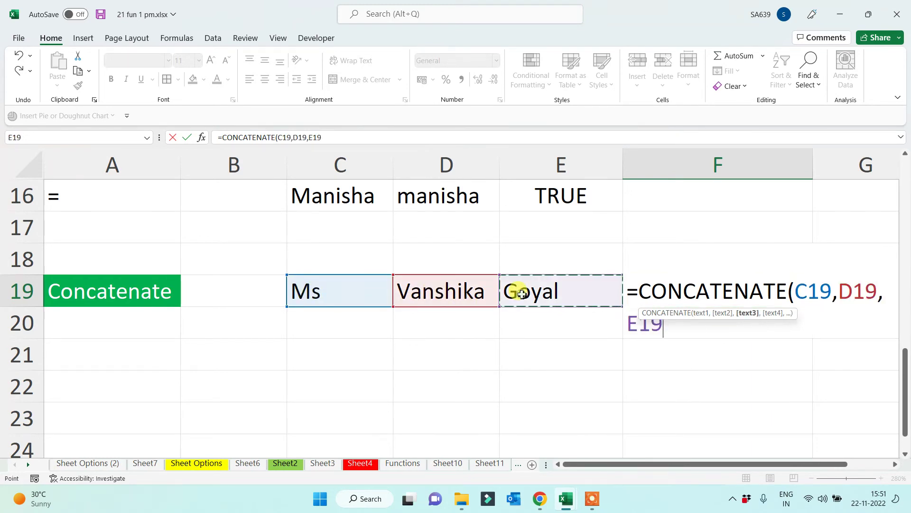
{"action": "type", "text": ")"}
{"action": "key", "text": "Return"}
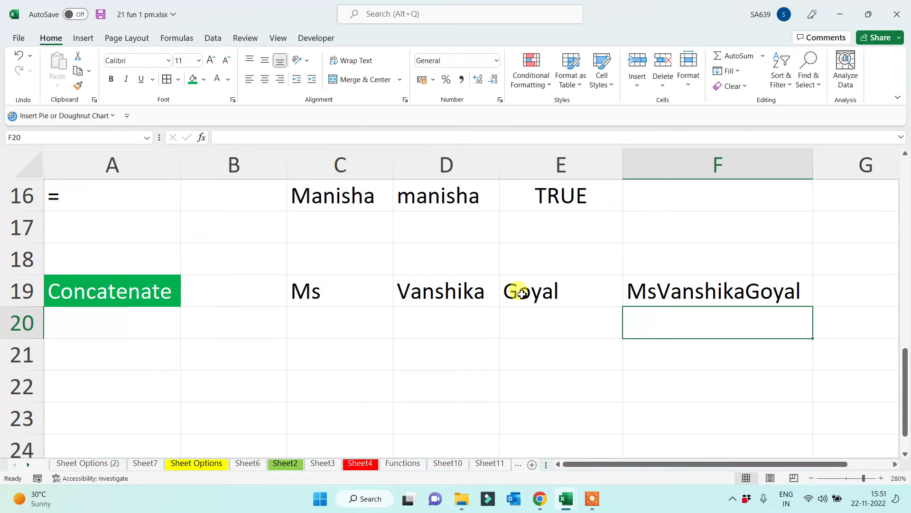
{"action": "left_click", "coordinate": [704, 287]}
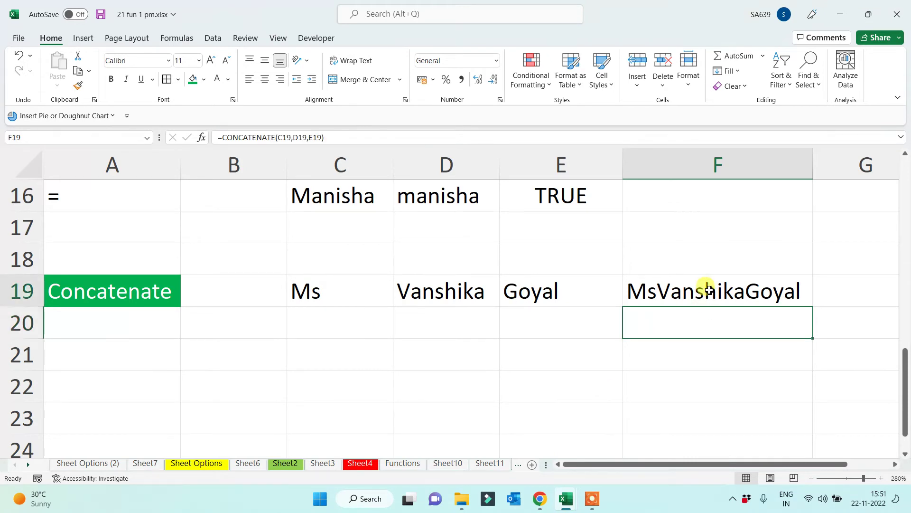
Insert " " arguments between C19, D19 and E19 in the F19 CONCATENATE formula
{"action": "left_click", "coordinate": [295, 137]}
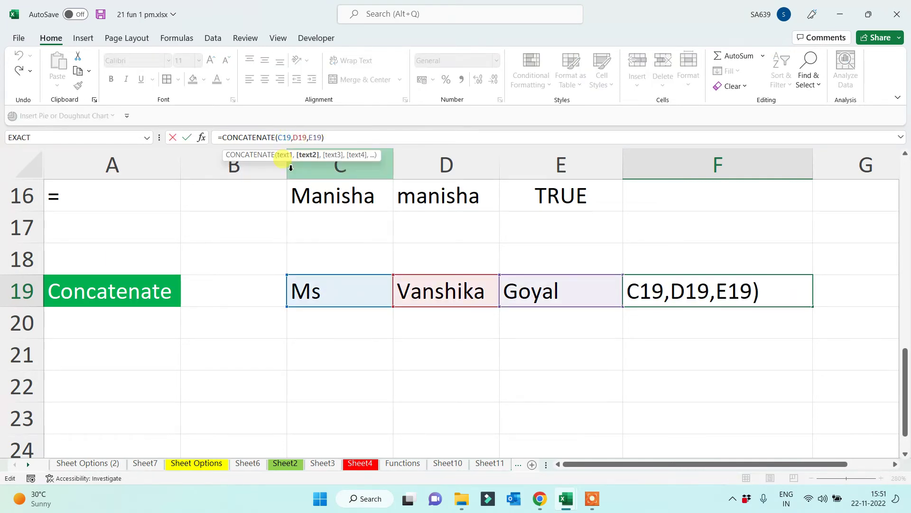
{"action": "type", "text": "\" "}
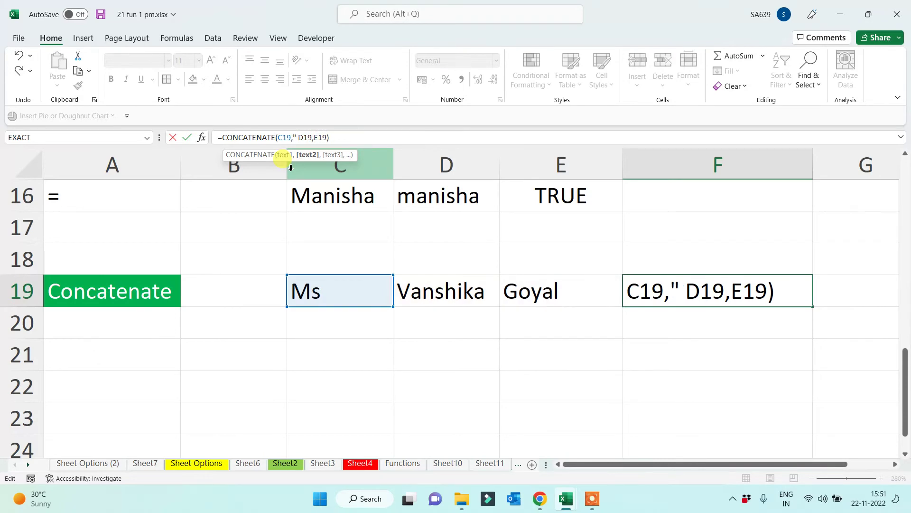
{"action": "type", "text": "\","}
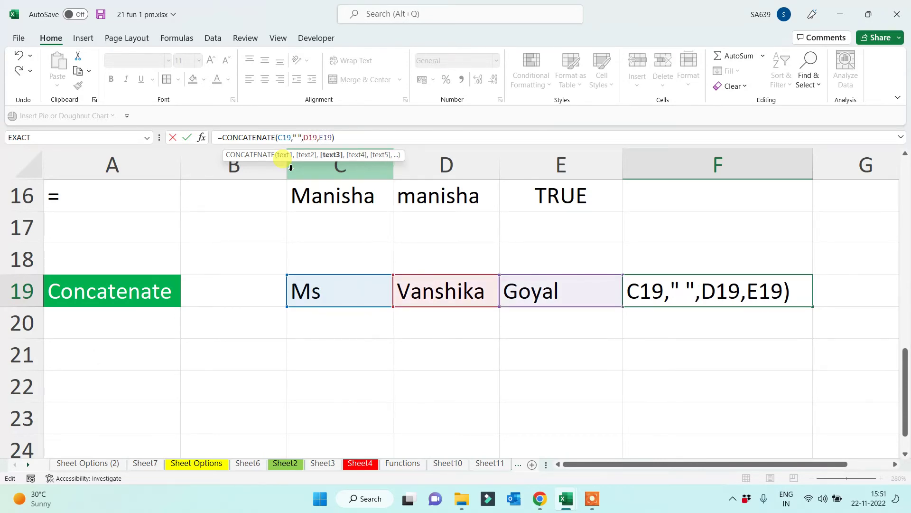
{"action": "left_click", "coordinate": [317, 138]}
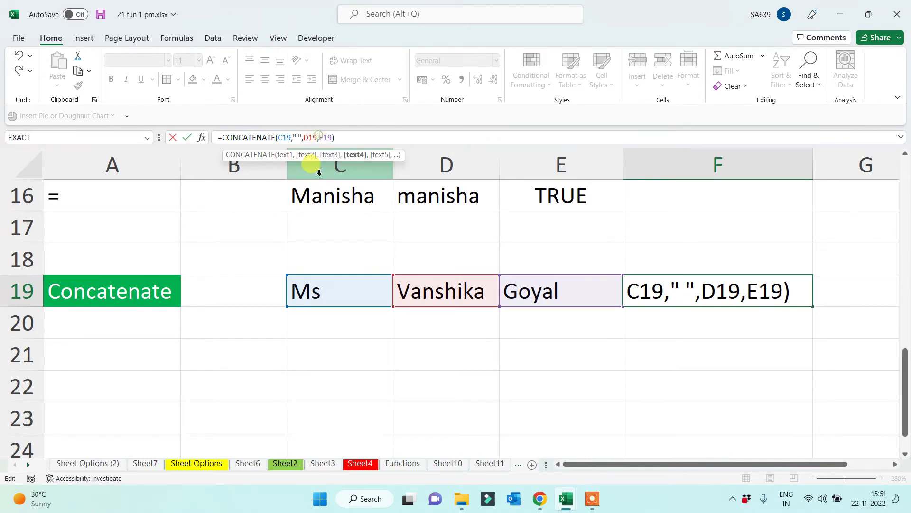
{"action": "type", "text": "\" \","}
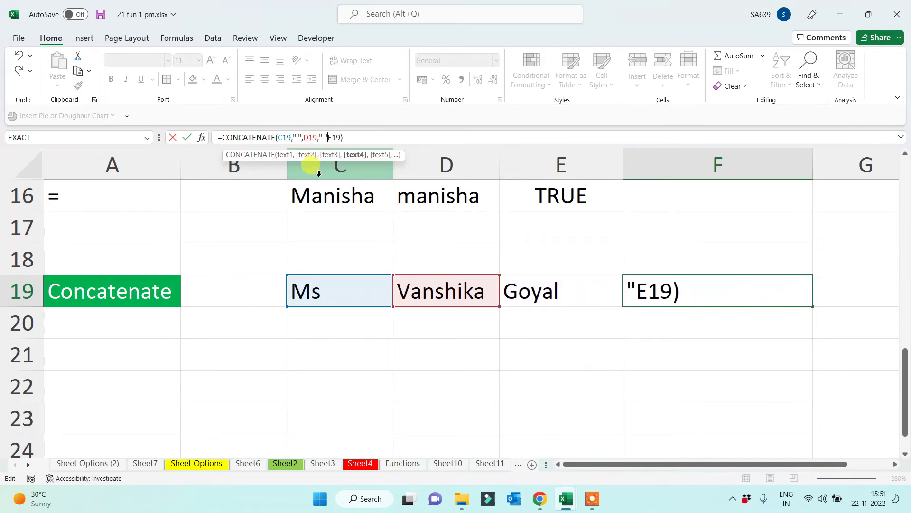
{"action": "key", "text": "Return"}
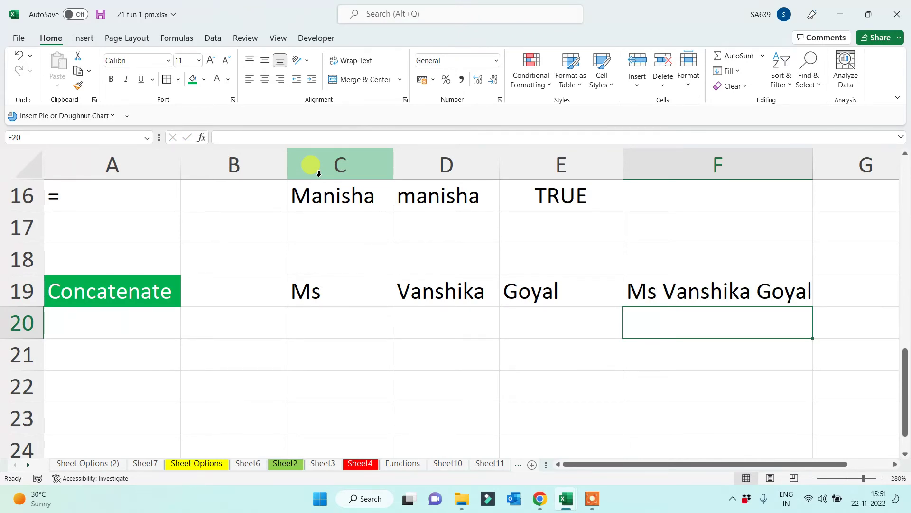
Enter =C19&" "&D19&" "&E19 in F20 to build the spaced full name
{"action": "type", "text": "="}
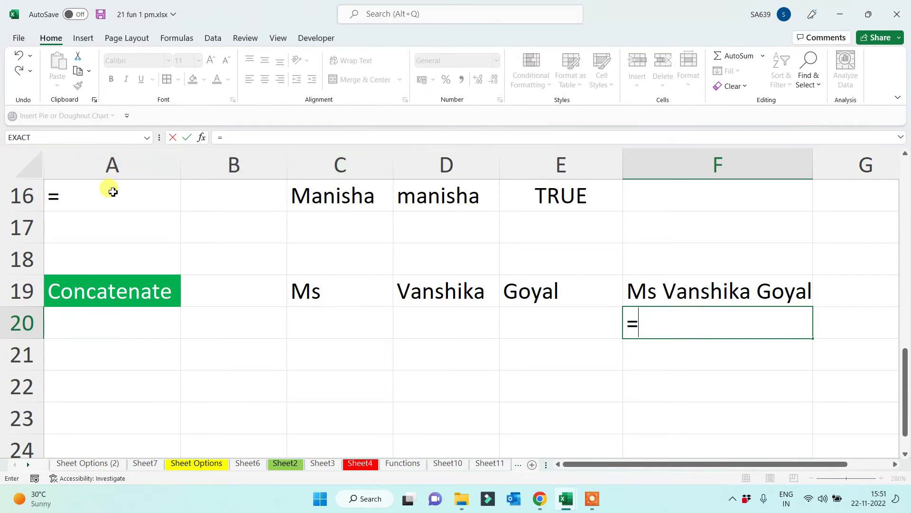
{"action": "left_click", "coordinate": [315, 294]}
{"action": "type", "text": "&"}
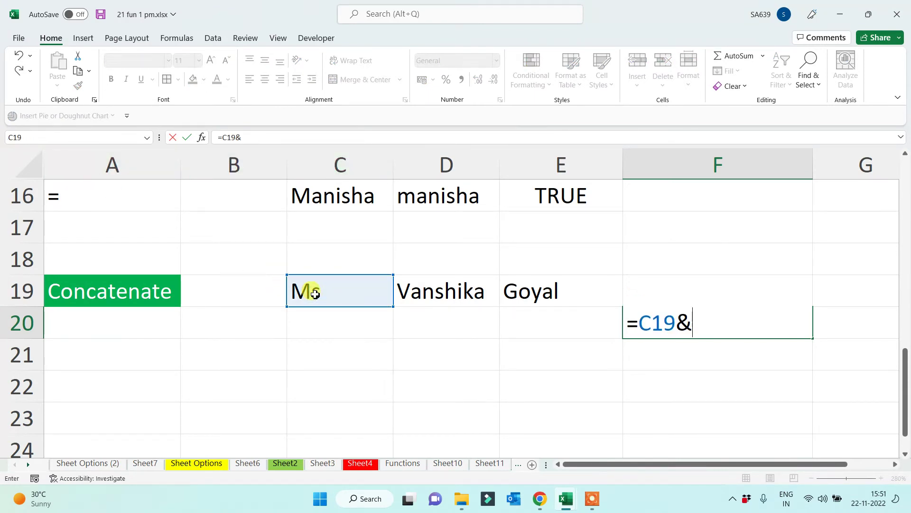
{"action": "type", "text": "\" \"&"}
{"action": "left_click", "coordinate": [409, 291]}
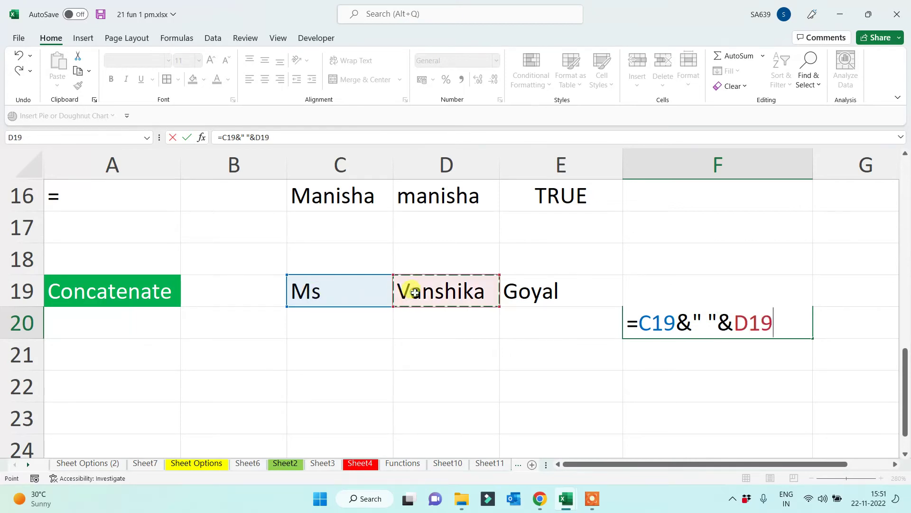
{"action": "type", "text": "&\" "}
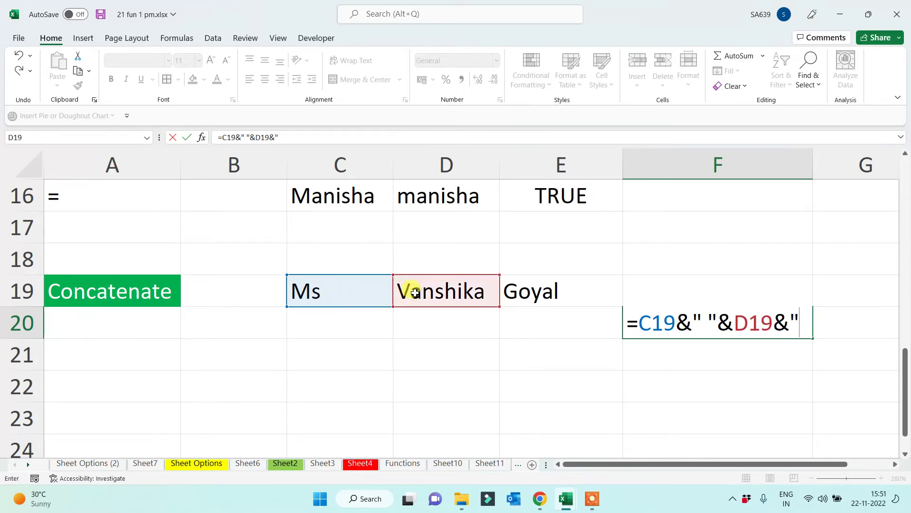
{"action": "type", "text": "\"&"}
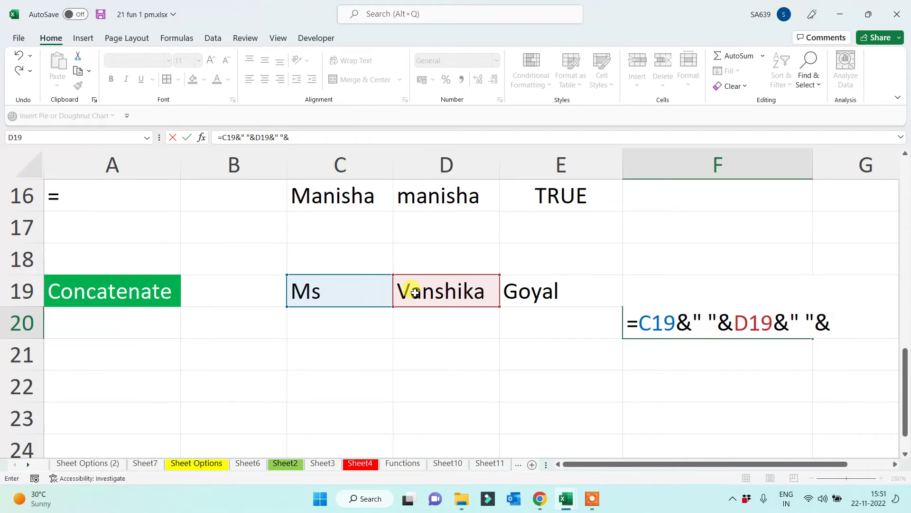
{"action": "left_click", "coordinate": [536, 293]}
{"action": "key", "text": "Return"}
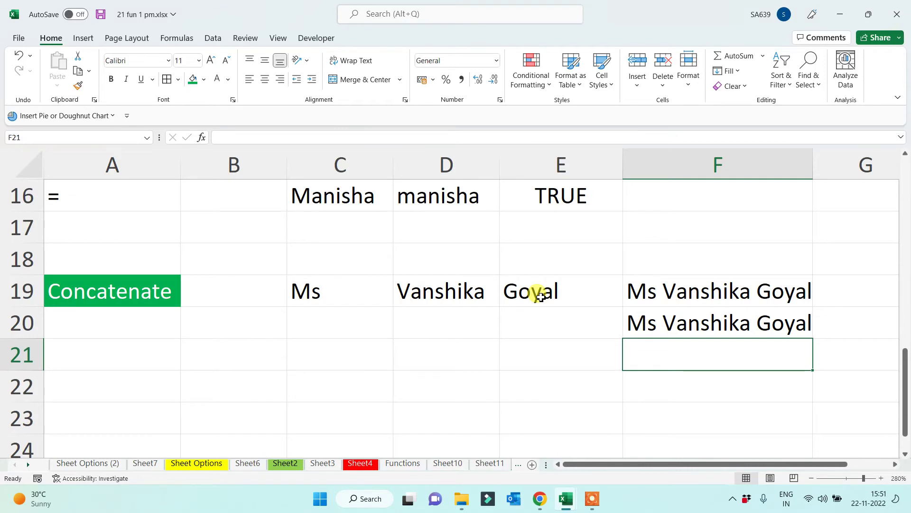
{"action": "left_click", "coordinate": [682, 332]}
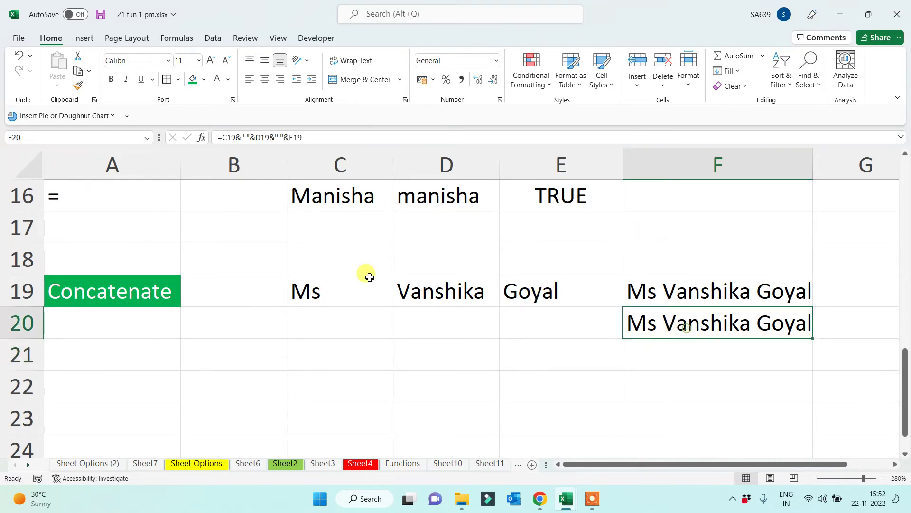
{"action": "left_click", "coordinate": [286, 137]}
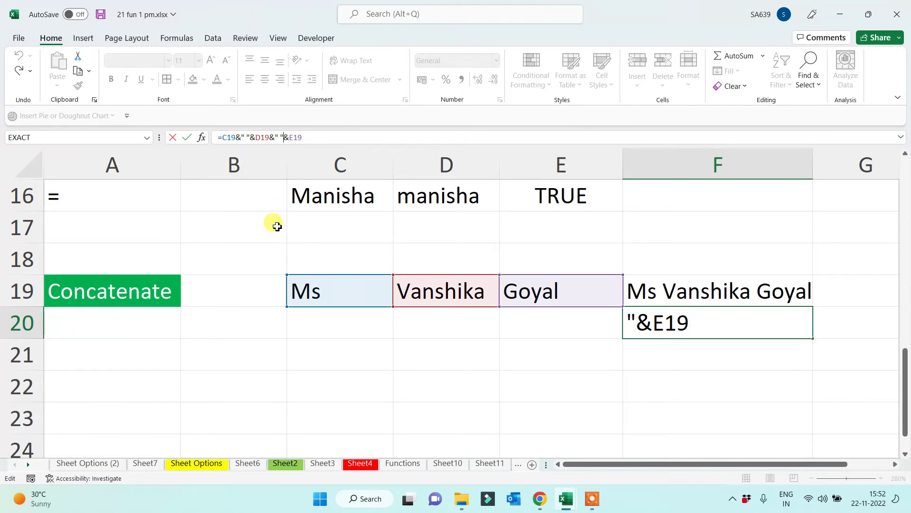
{"action": "key", "text": "ctrl+Return"}
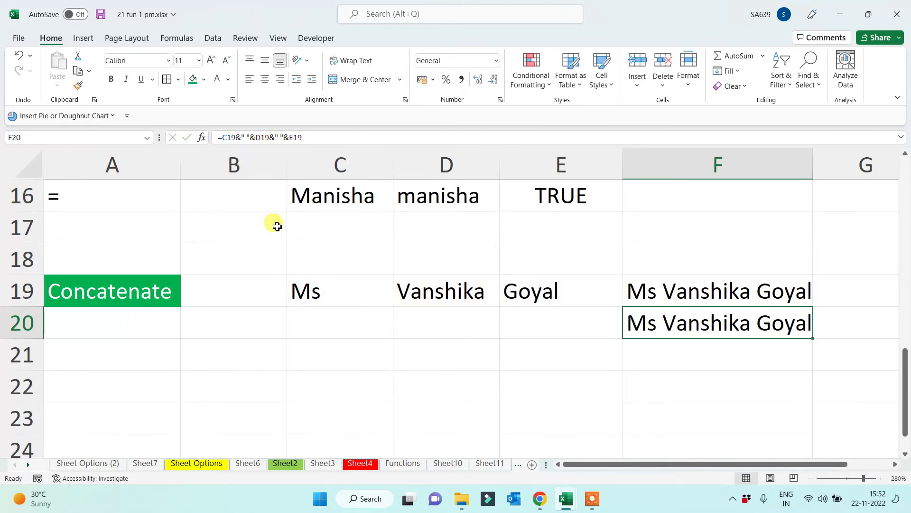
{"action": "left_click", "coordinate": [362, 372]}
{"action": "left_click", "coordinate": [355, 357]}
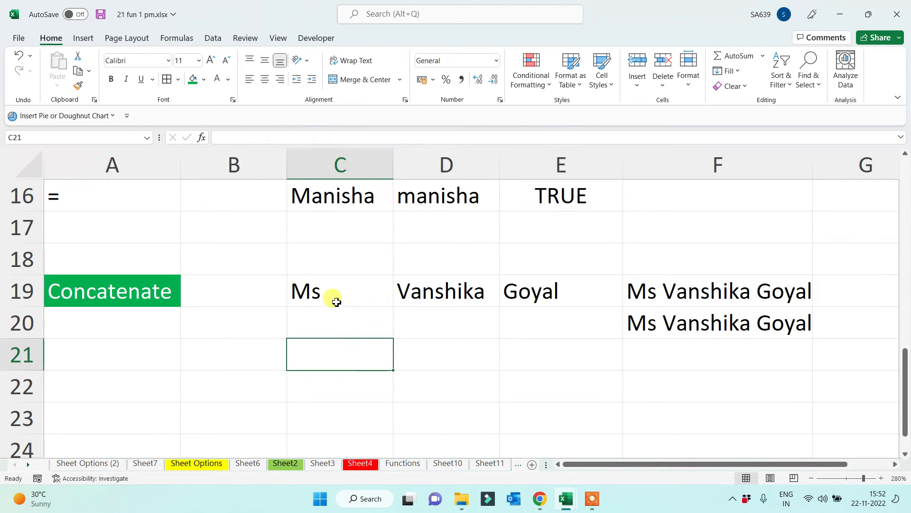
{"action": "type", "text": "="}
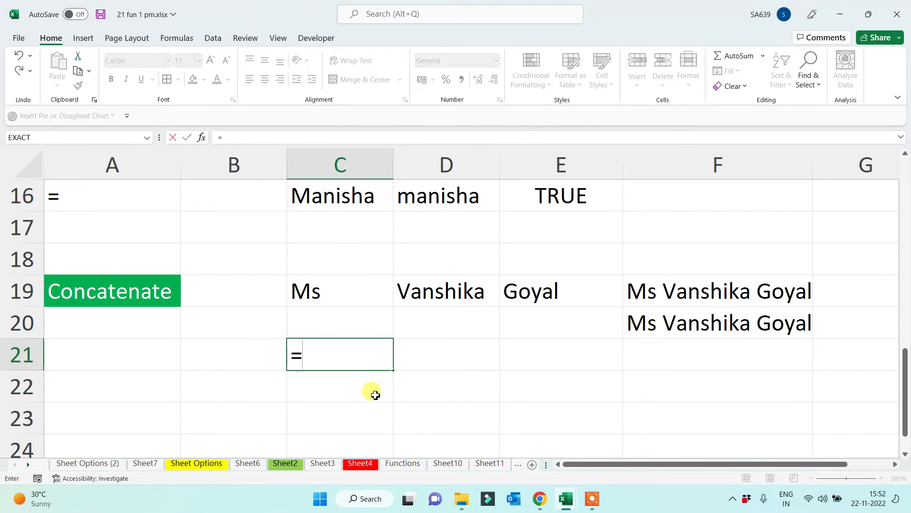
{"action": "type", "text": "con"}
{"action": "key", "text": "BackSpace"}
{"action": "key", "text": "BackSpace"}
{"action": "key", "text": "BackSpace"}
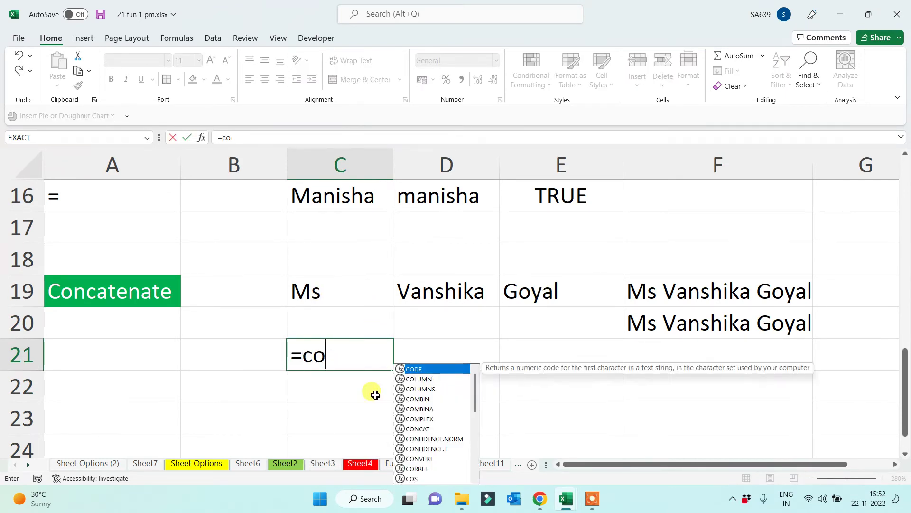
{"action": "left_click", "coordinate": [311, 292]}
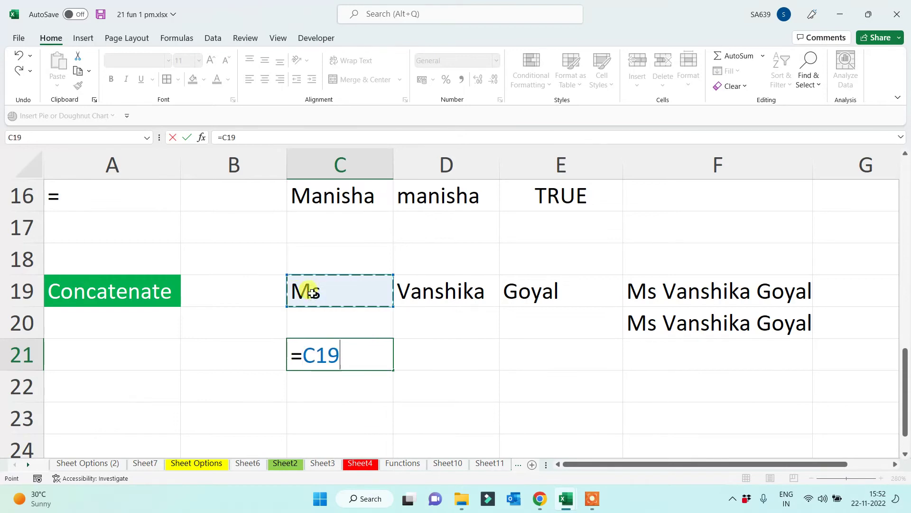
{"action": "type", "text": "&"}
{"action": "left_click", "coordinate": [417, 294]}
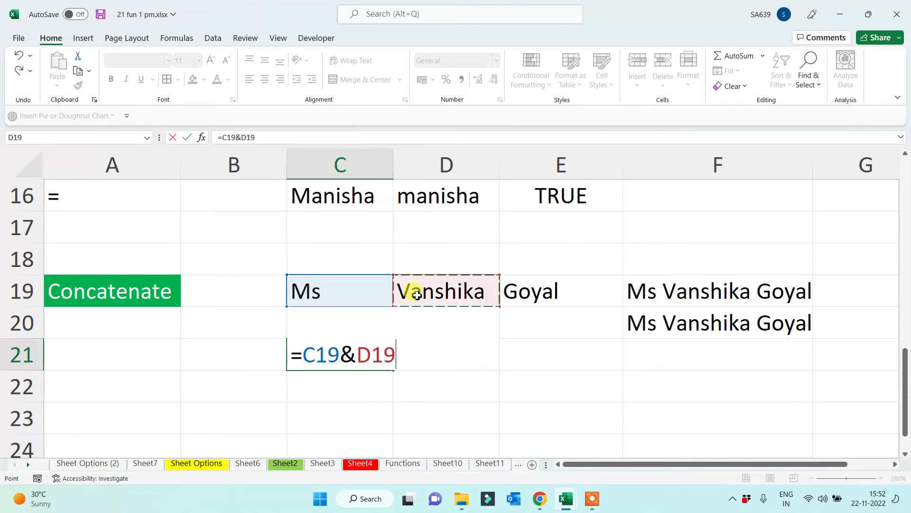
{"action": "type", "text": "&"}
{"action": "left_click", "coordinate": [577, 291]}
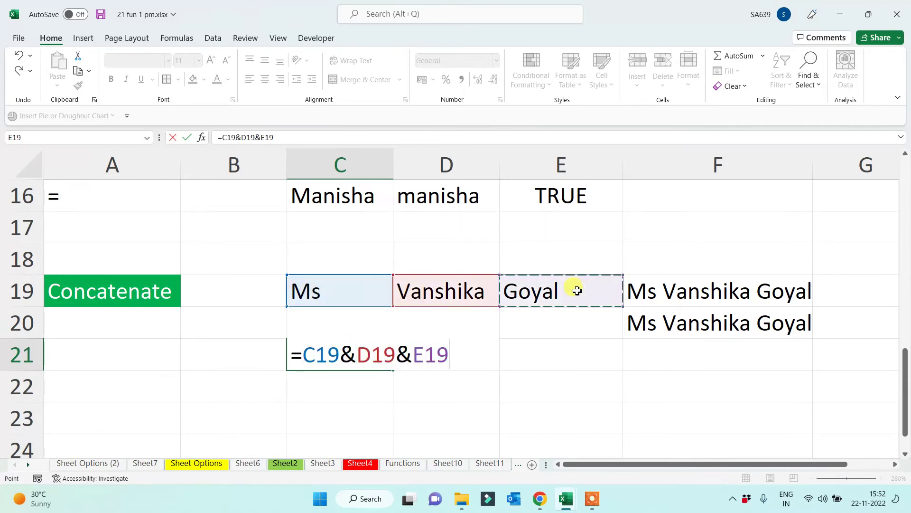
{"action": "type", "text": "&\""}
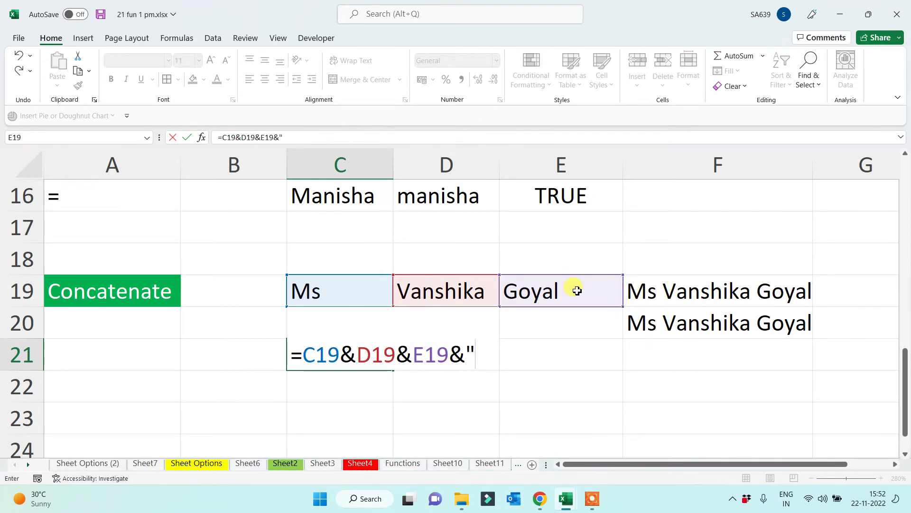
{"action": "type", "text": "@"}
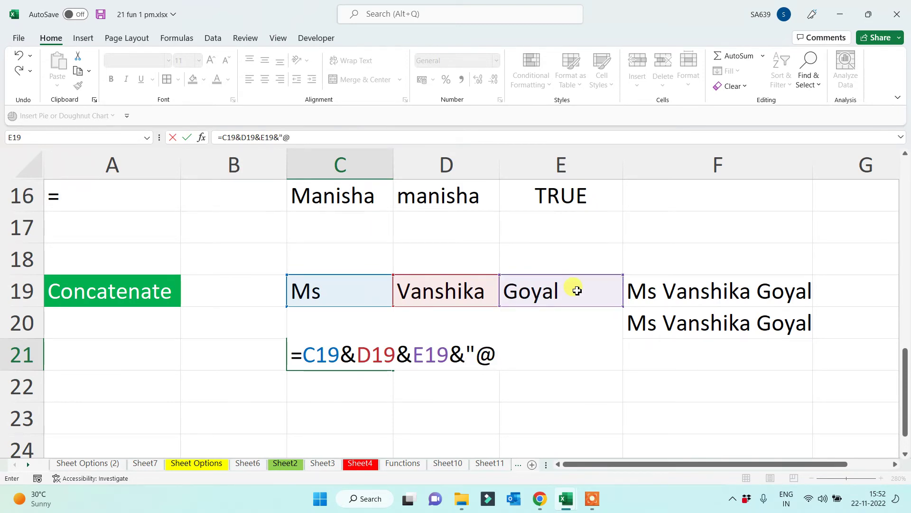
{"action": "type", "text": "gmail.com"}
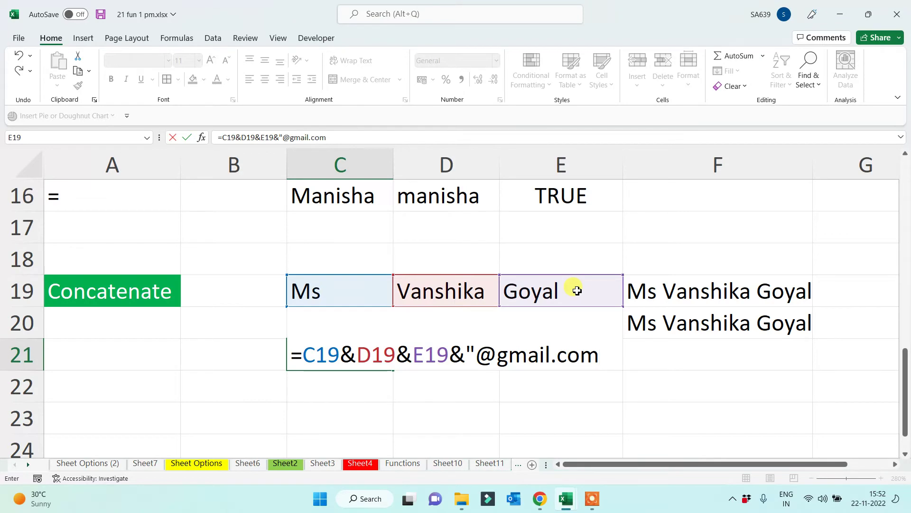
{"action": "type", "text": "\""}
{"action": "left_click_drag", "start_coordinate": [466, 353], "coordinate": [608, 354]}
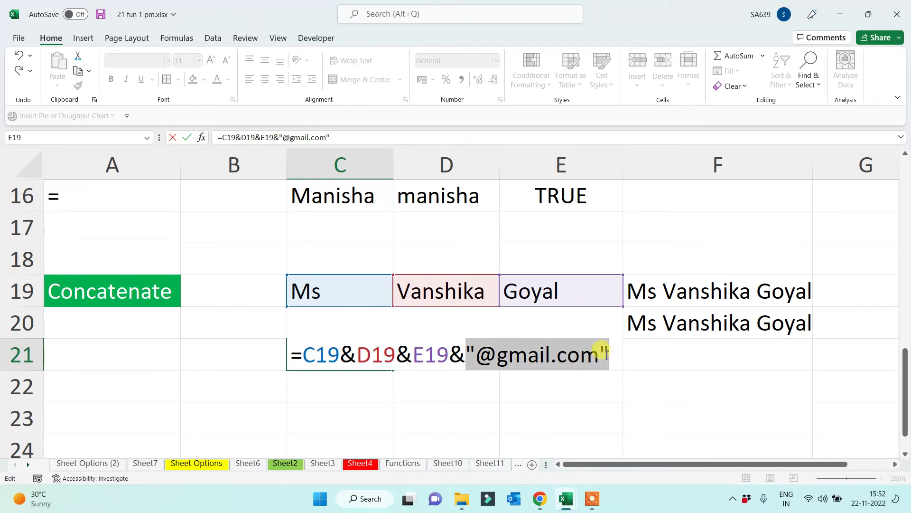
{"action": "left_click", "coordinate": [601, 354]}
{"action": "key", "text": "BackSpace"}
{"action": "key", "text": "BackSpace"}
{"action": "key", "text": "BackSpace"}
{"action": "key", "text": "BackSpace"}
{"action": "key", "text": "BackSpace"}
{"action": "key", "text": "BackSpace"}
{"action": "key", "text": "BackSpace"}
{"action": "key", "text": "BackSpace"}
{"action": "key", "text": "BackSpace"}
{"action": "key", "text": "BackSpace"}
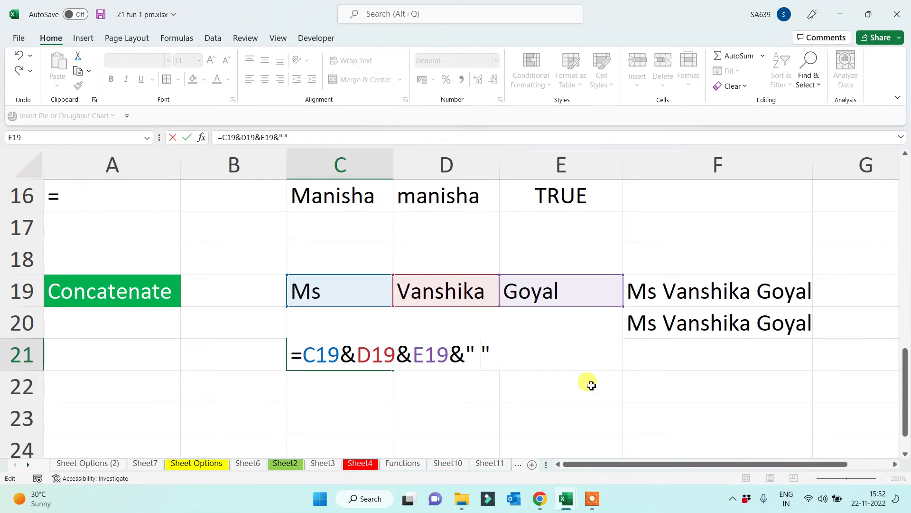
{"action": "key", "text": "BackSpace"}
{"action": "key", "text": "BackSpace"}
{"action": "key", "text": "BackSpace"}
{"action": "type", "text": "@gmail.com"}
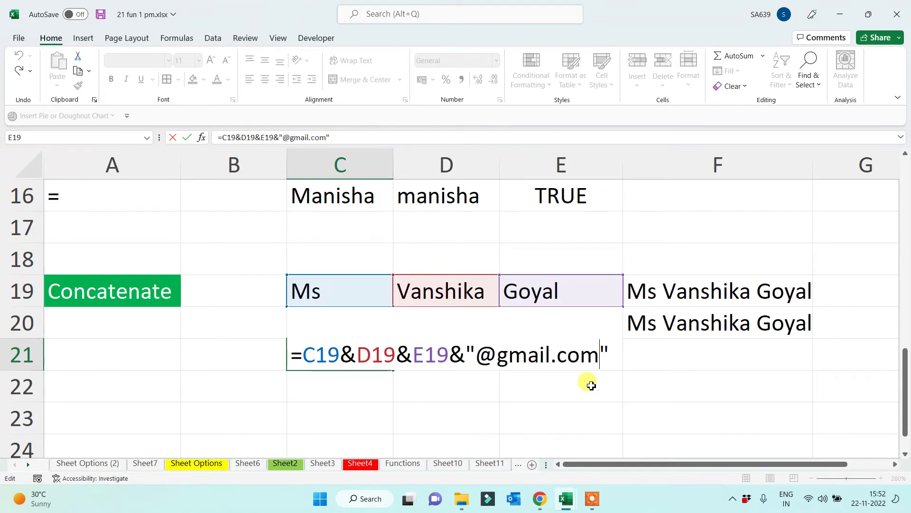
{"action": "key", "text": "Return"}
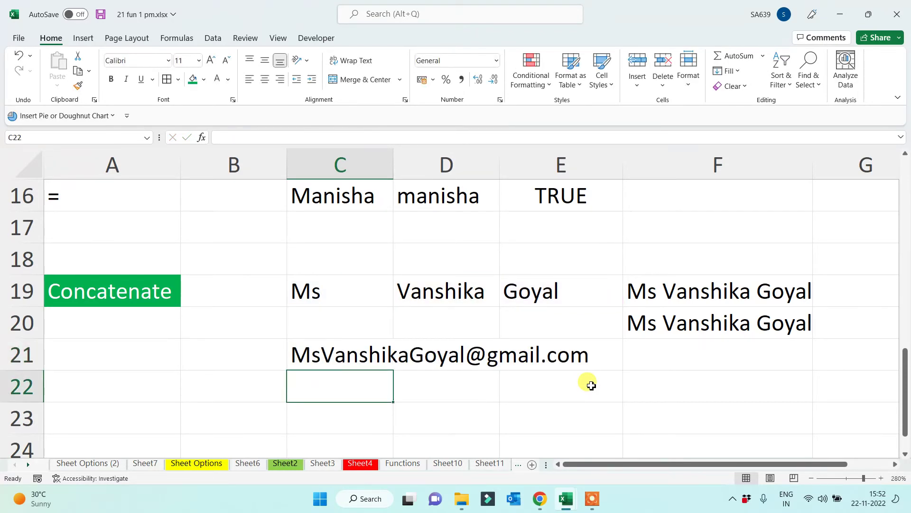
{"action": "left_click", "coordinate": [342, 349]}
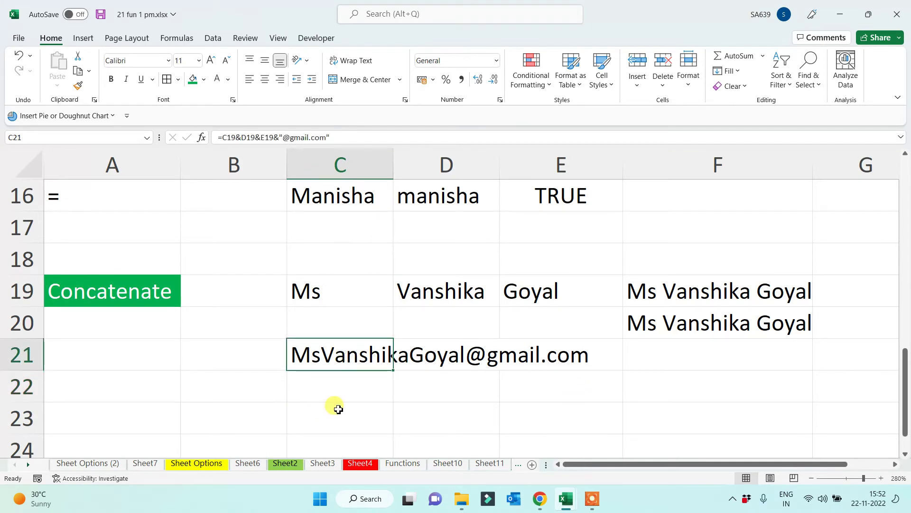
Wrap the C21 email formula in LOWER() so the address displays in lowercase
{"action": "left_click", "coordinate": [214, 137]}
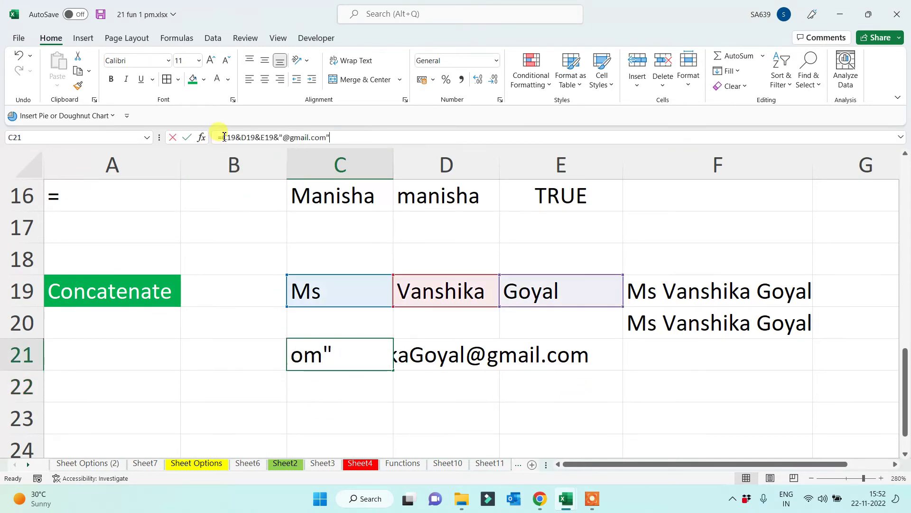
{"action": "type", "text": "lower("}
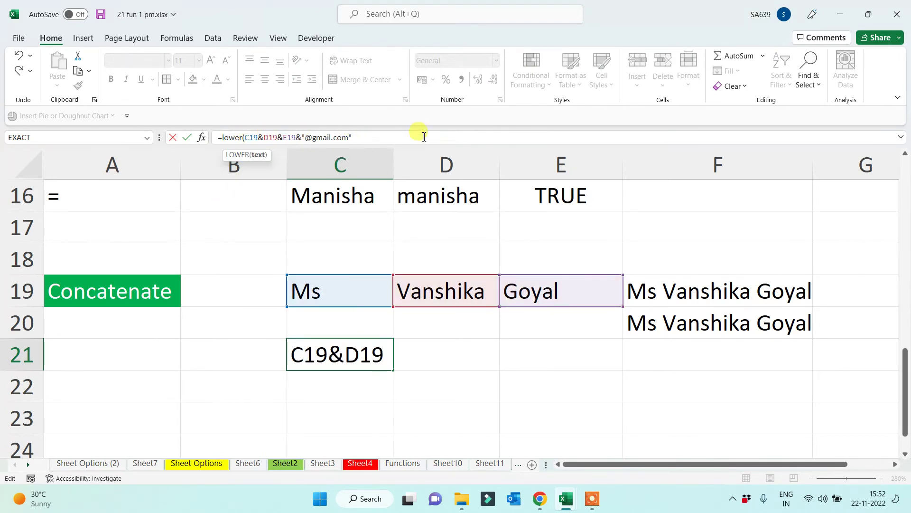
{"action": "left_click", "coordinate": [361, 138]}
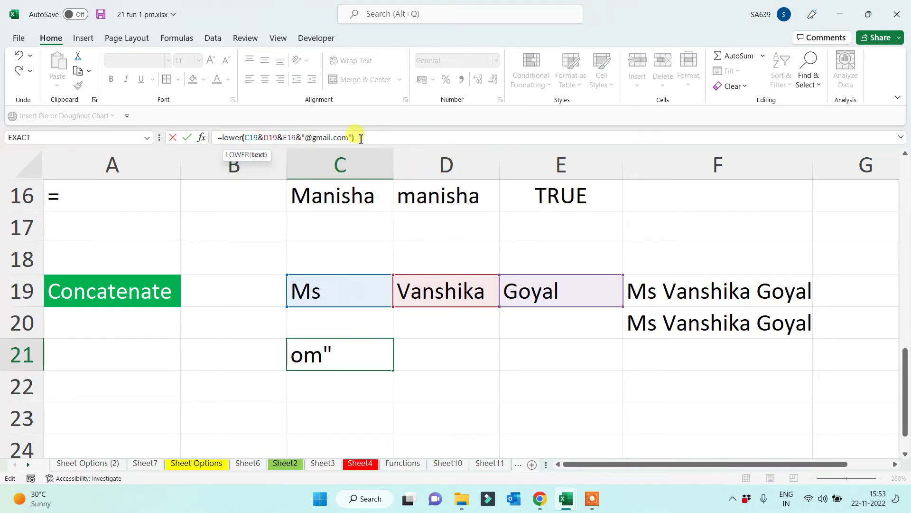
{"action": "type", "text": ")"}
{"action": "key", "text": "Return"}
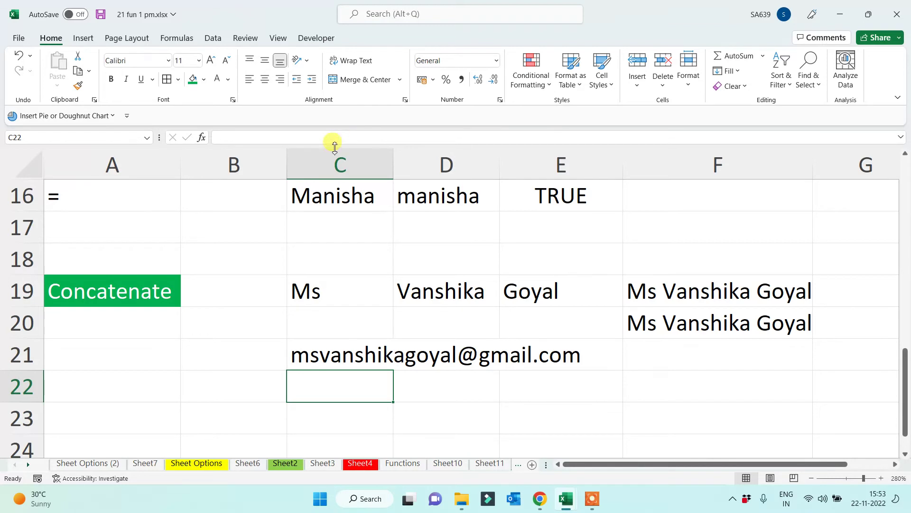
{"action": "left_click", "coordinate": [117, 383]}
Enter 'Trim' in A22 and give it the Concatenate heading's green fill and white text
{"action": "scroll", "coordinate": [120, 388], "scroll_direction": "down", "scroll_amount": 1}
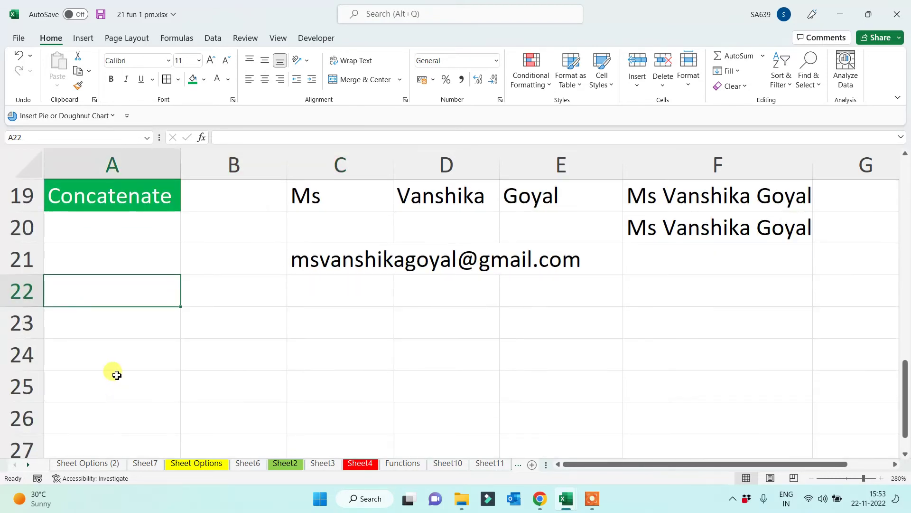
{"action": "type", "text": "Trim"}
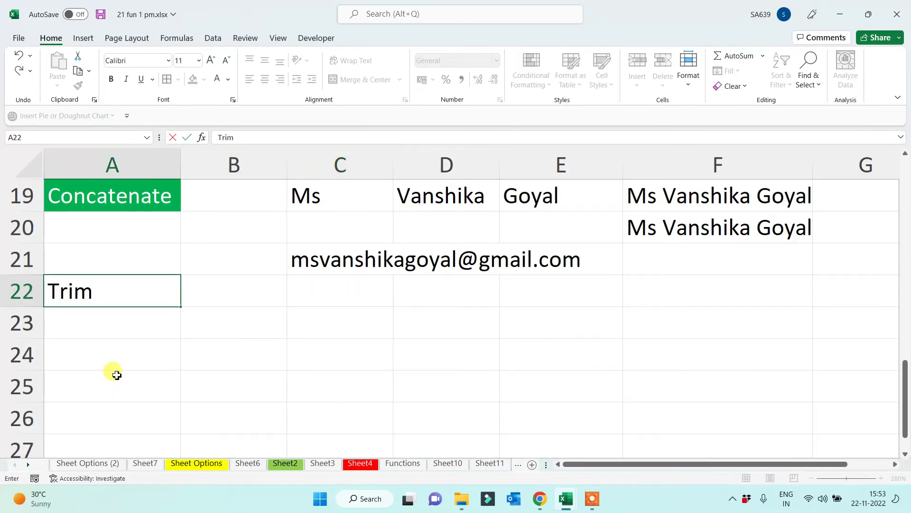
{"action": "key", "text": "Return"}
{"action": "left_click", "coordinate": [107, 295]}
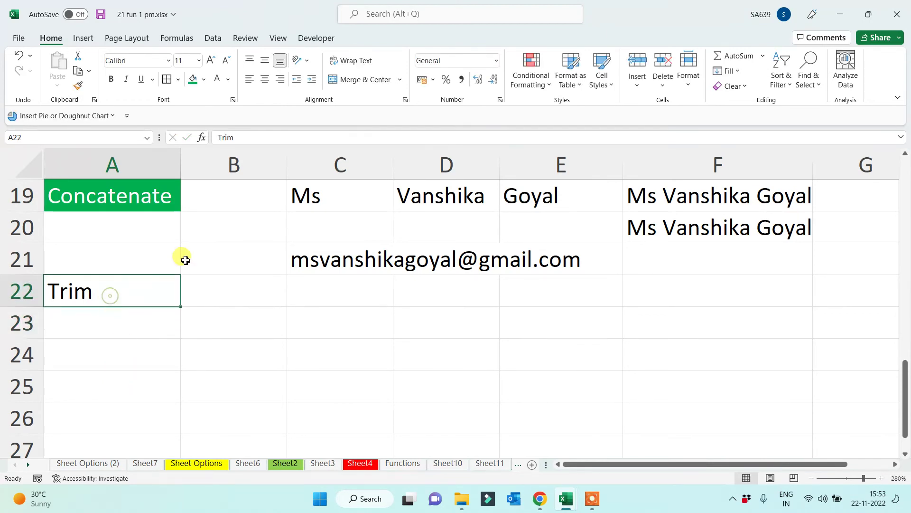
{"action": "left_click", "coordinate": [193, 79]}
{"action": "left_click", "coordinate": [217, 80]}
{"action": "left_click", "coordinate": [238, 326]}
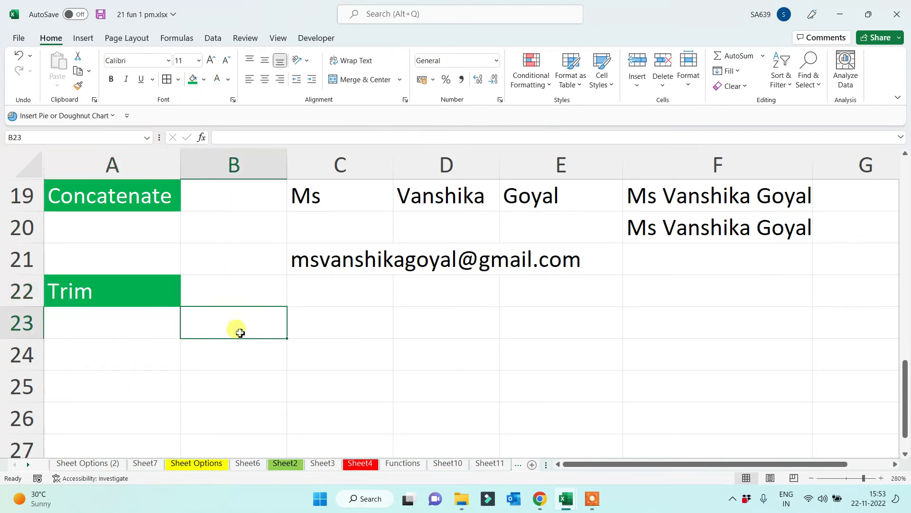
{"action": "left_click", "coordinate": [348, 343]}
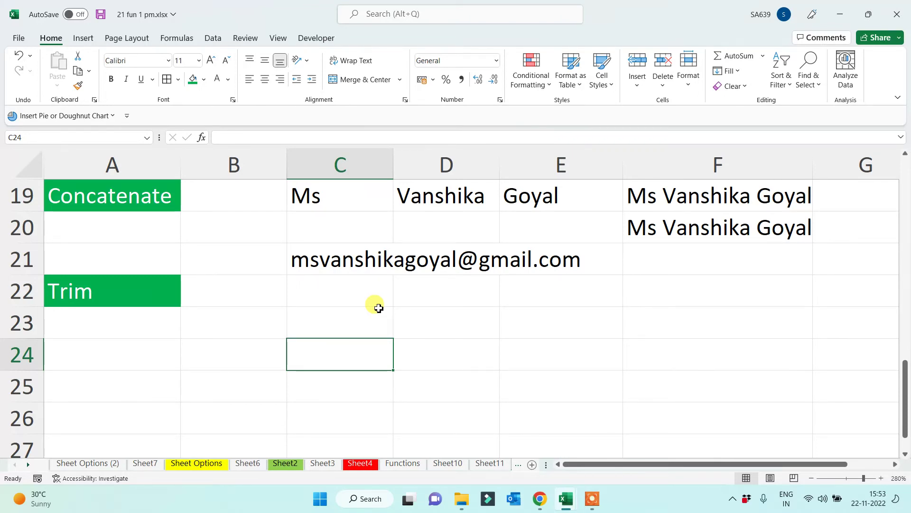
{"action": "type", "text": "Dr"}
{"action": "key", "text": "BackSpace"}
{"action": "key", "text": "BackSpace"}
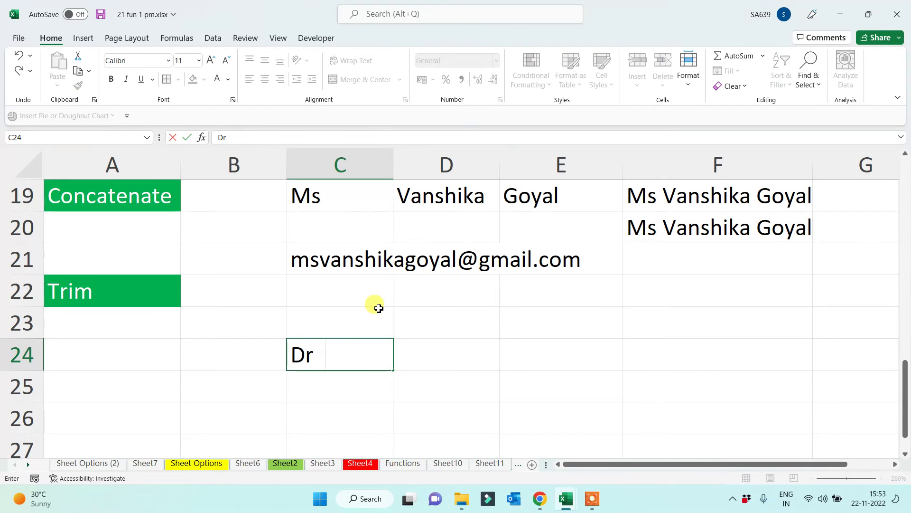
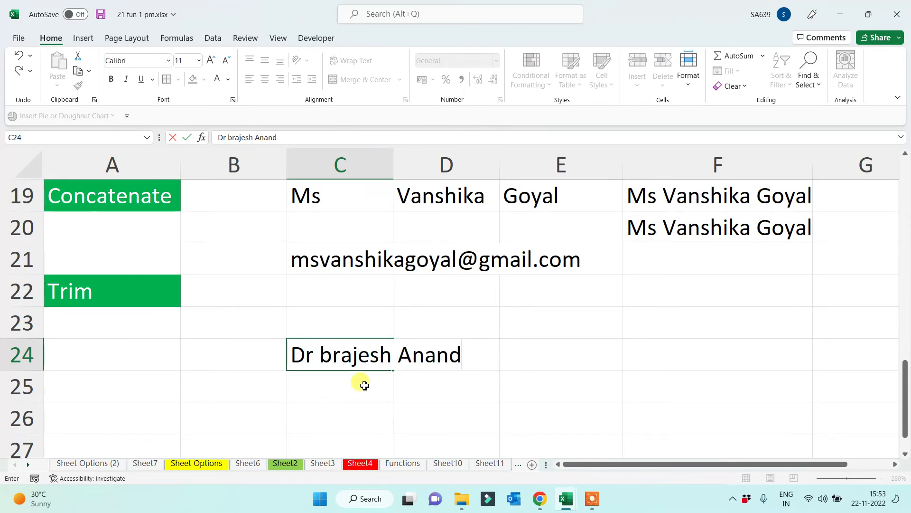
{"action": "key", "text": "Return"}
{"action": "scroll", "coordinate": [371, 388], "scroll_direction": "down", "scroll_amount": 2}
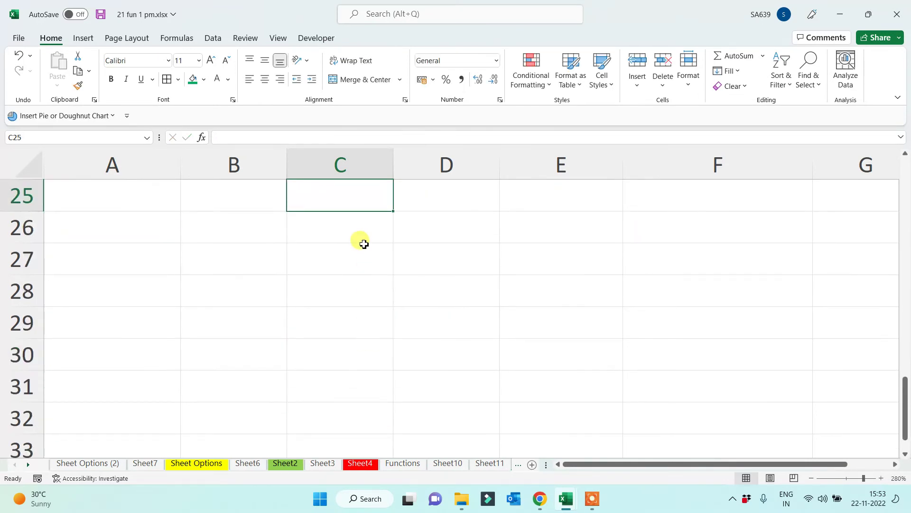
{"action": "scroll", "coordinate": [360, 240], "scroll_direction": "up", "scroll_amount": 1}
{"action": "left_click", "coordinate": [382, 268]}
{"action": "left_click_drag", "start_coordinate": [395, 278], "coordinate": [370, 437]}
{"action": "double_click", "coordinate": [314, 265]}
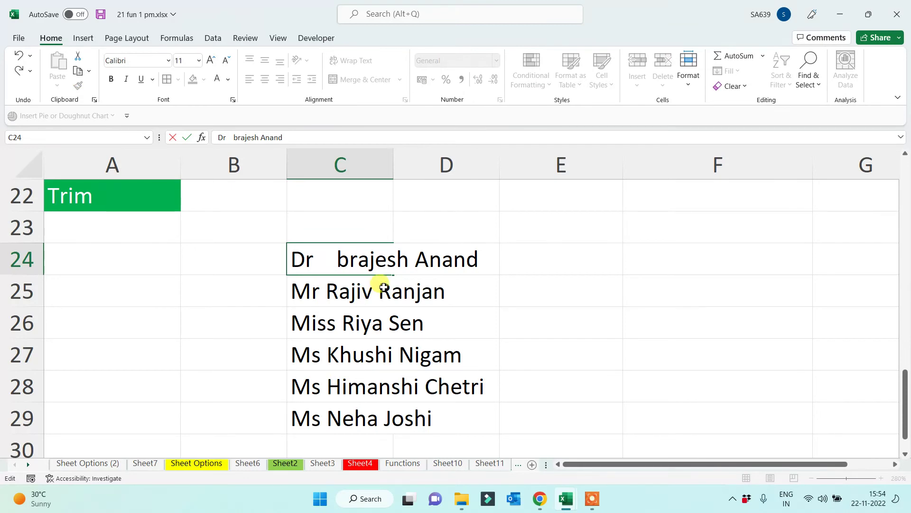
{"action": "double_click", "coordinate": [376, 285]}
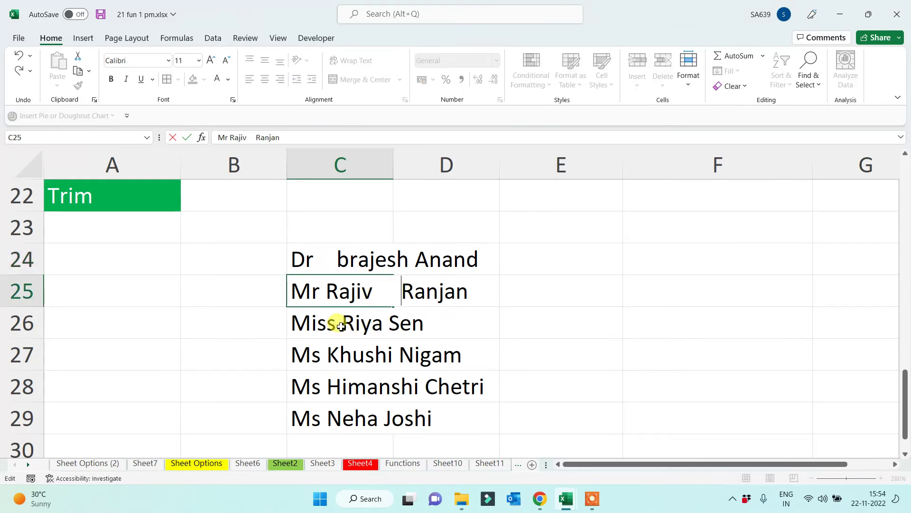
{"action": "left_click", "coordinate": [335, 325]}
{"action": "double_click", "coordinate": [336, 325]}
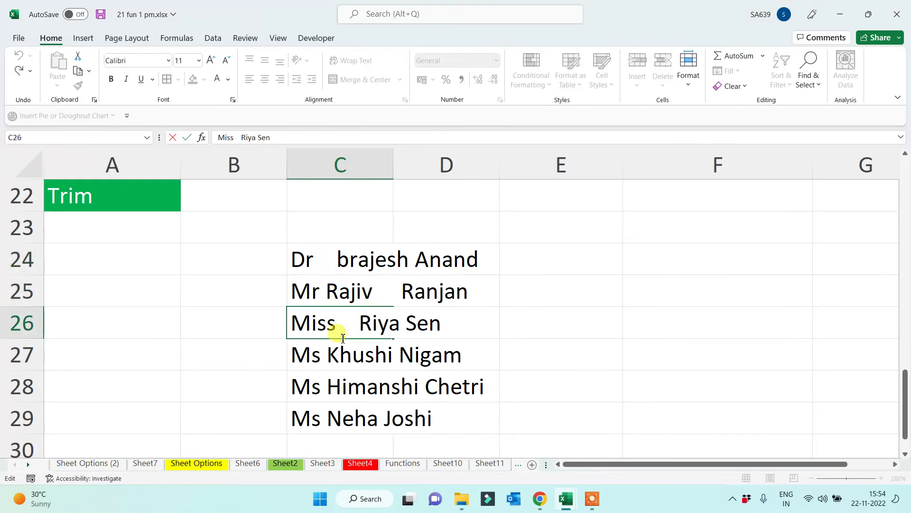
{"action": "left_click", "coordinate": [321, 356]}
{"action": "left_click", "coordinate": [400, 355]}
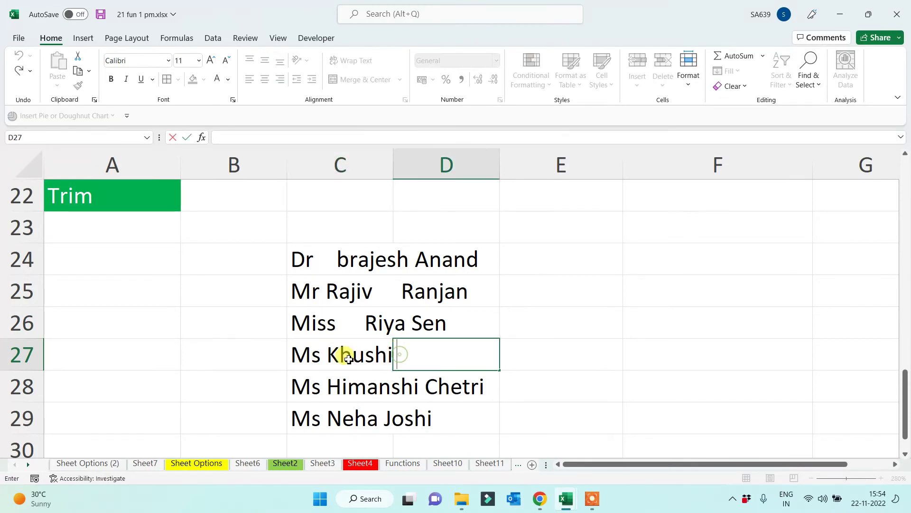
{"action": "double_click", "coordinate": [391, 355]}
{"action": "left_click", "coordinate": [254, 137]}
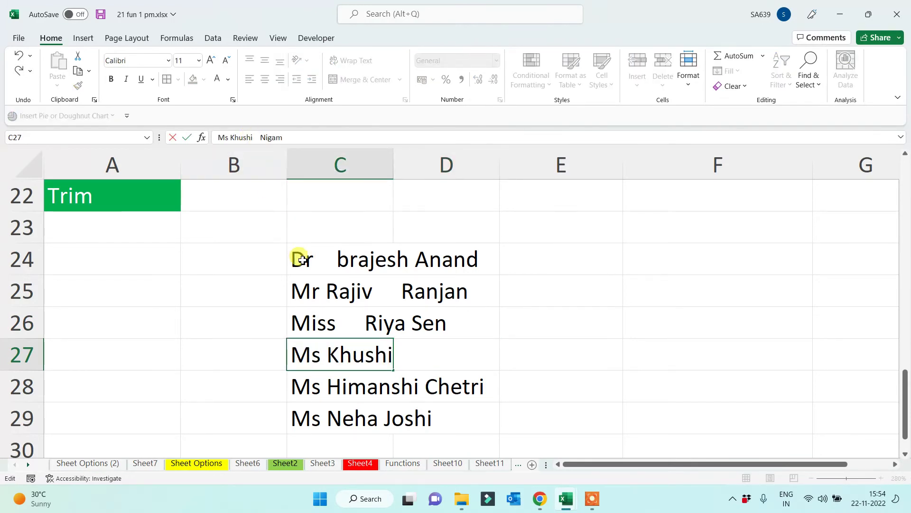
{"action": "double_click", "coordinate": [325, 386]}
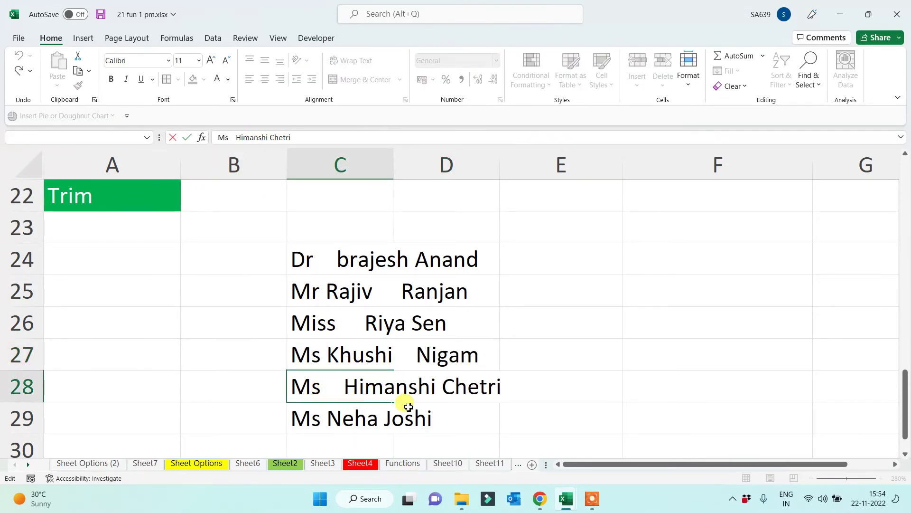
{"action": "double_click", "coordinate": [435, 380]}
{"action": "left_click", "coordinate": [440, 385]}
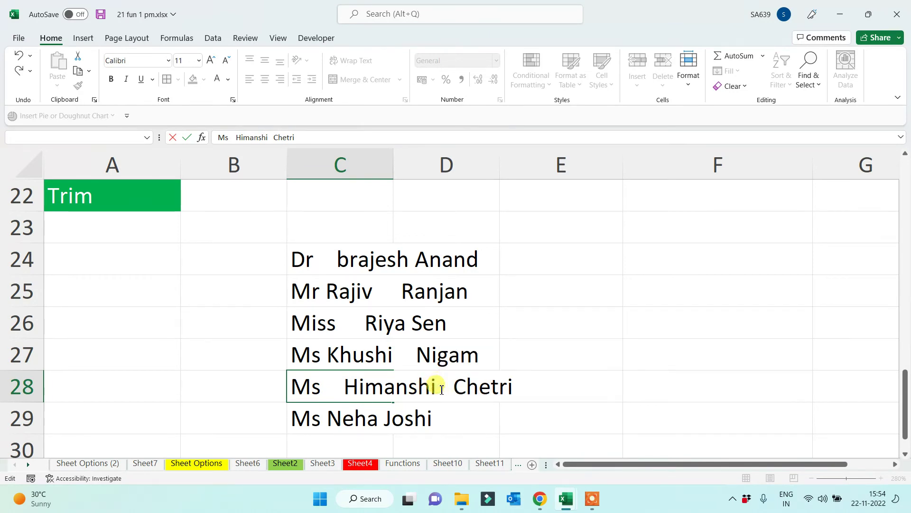
{"action": "left_click", "coordinate": [323, 420]}
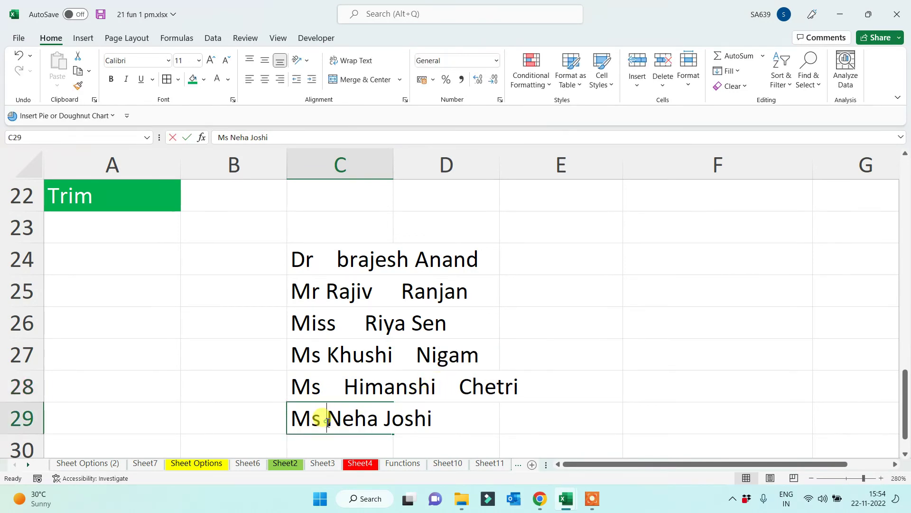
{"action": "double_click", "coordinate": [322, 419]}
{"action": "left_click", "coordinate": [402, 418]}
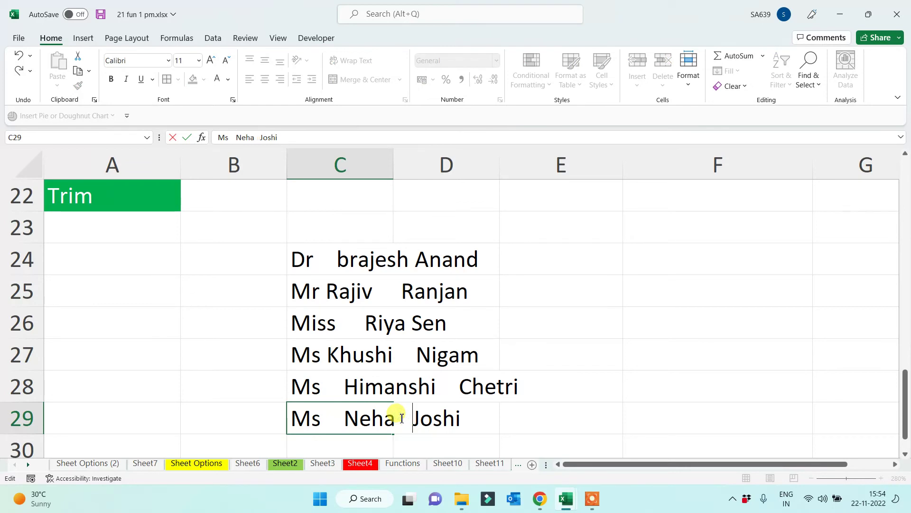
{"action": "left_click", "coordinate": [465, 417]}
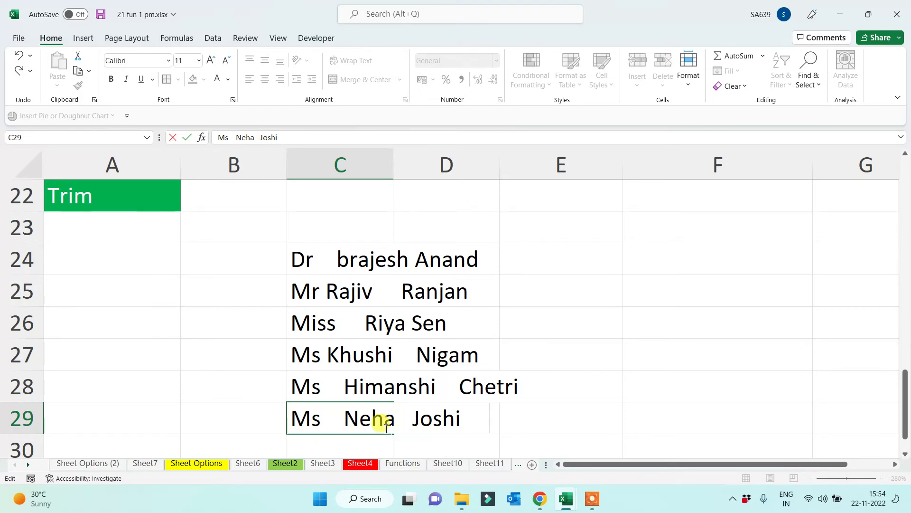
{"action": "left_click", "coordinate": [296, 419]}
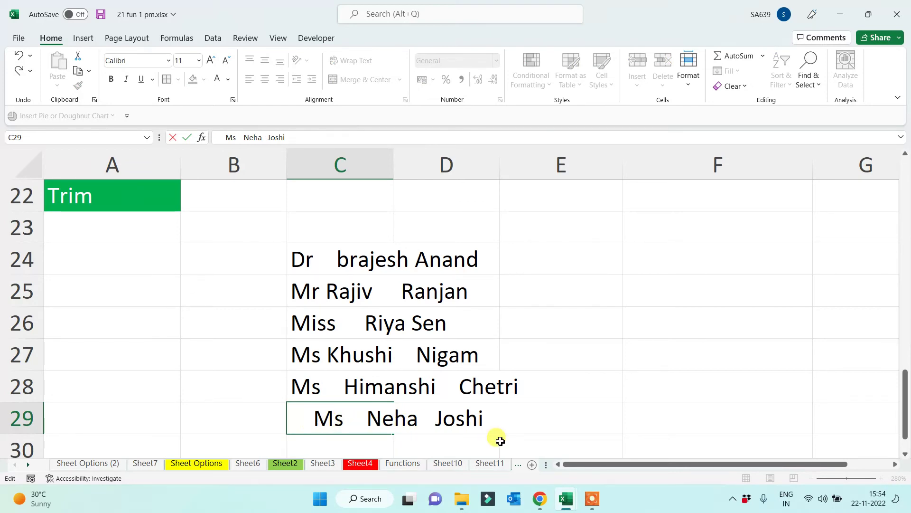
AutoFit column C to the longest name and select the names in C24:C29
{"action": "left_click", "coordinate": [391, 161]}
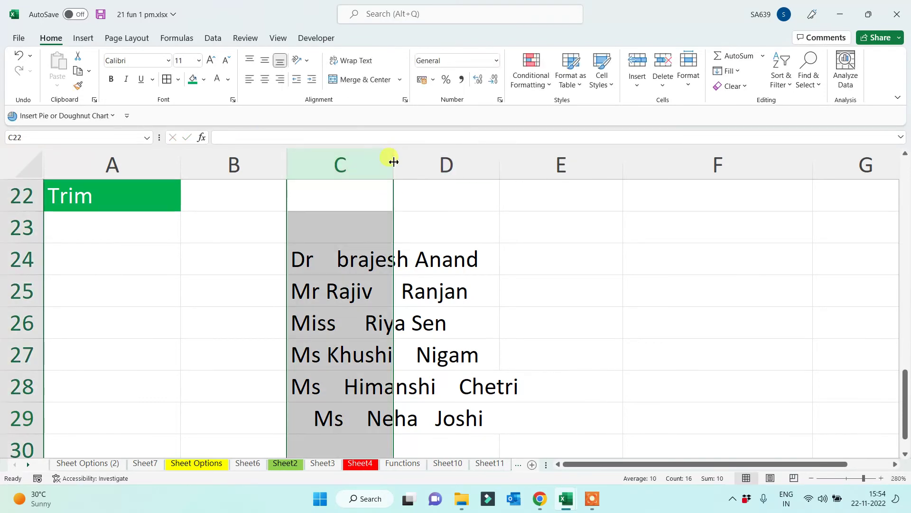
{"action": "double_click", "coordinate": [394, 154]}
{"action": "left_click_drag", "start_coordinate": [428, 260], "coordinate": [426, 430]}
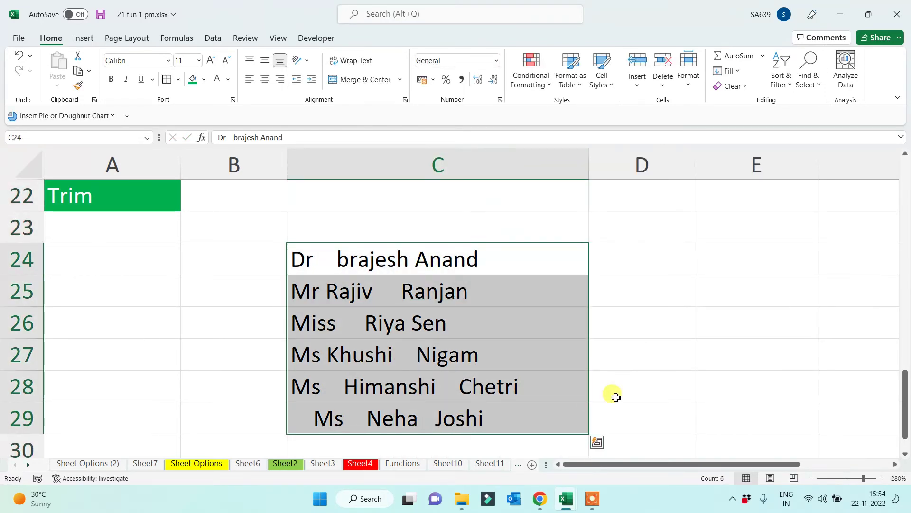
{"action": "left_click", "coordinate": [630, 260]}
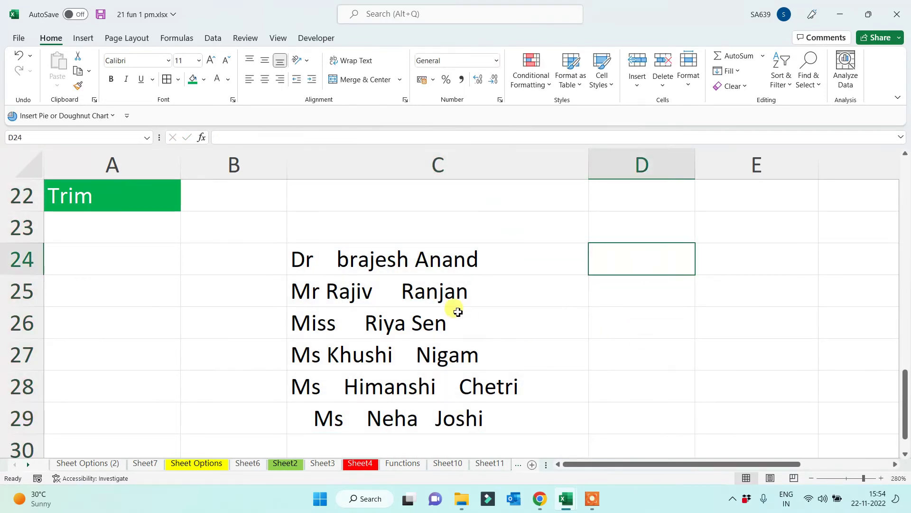
{"action": "left_click_drag", "start_coordinate": [413, 259], "coordinate": [404, 415]}
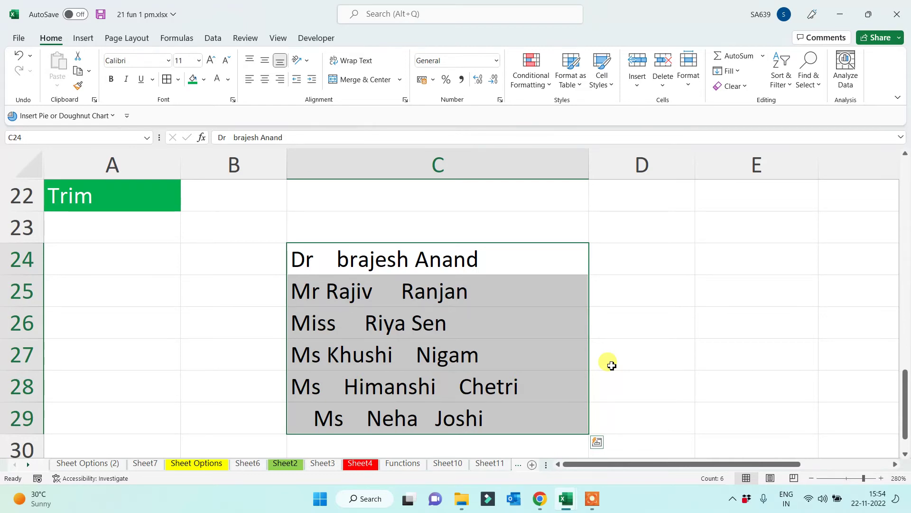
Label D23 'Trim' and enter =TRIM(C24) in D24
{"action": "left_click", "coordinate": [624, 231]}
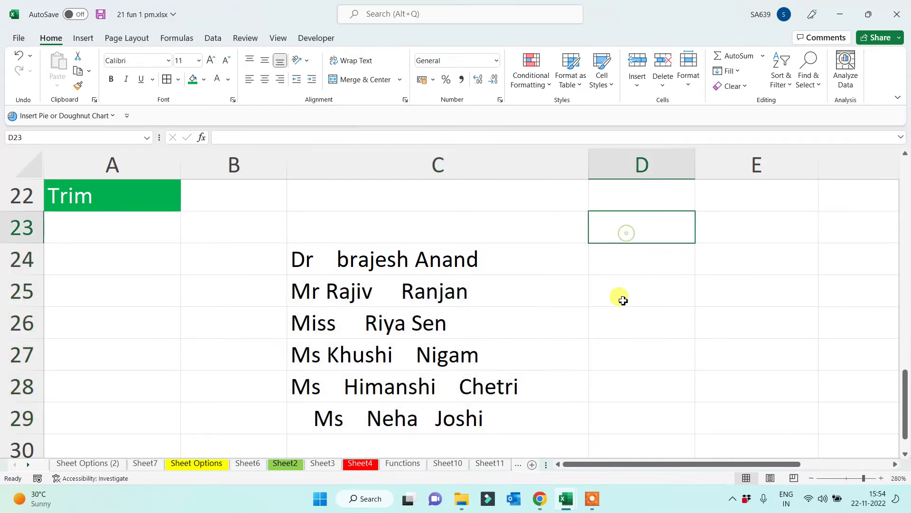
{"action": "type", "text": "Trim"}
{"action": "left_click", "coordinate": [621, 298]}
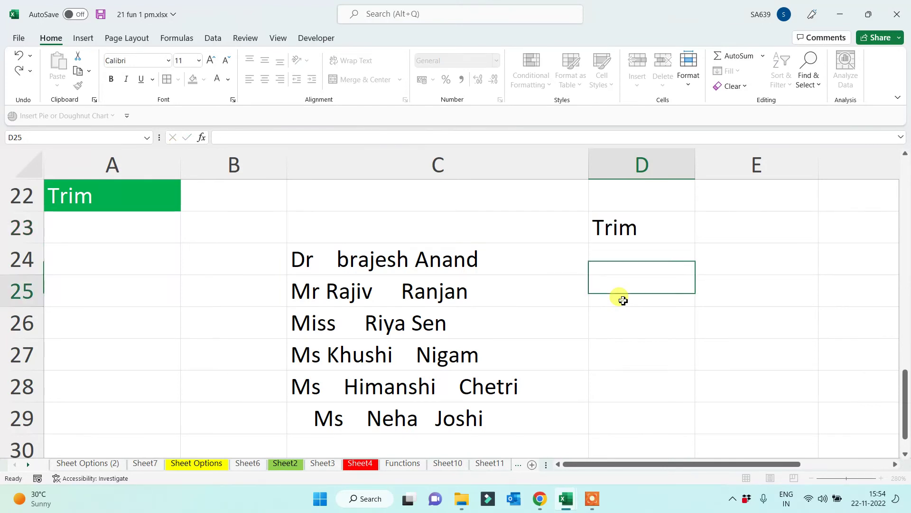
{"action": "left_click", "coordinate": [604, 264]}
{"action": "type", "text": "=tr"}
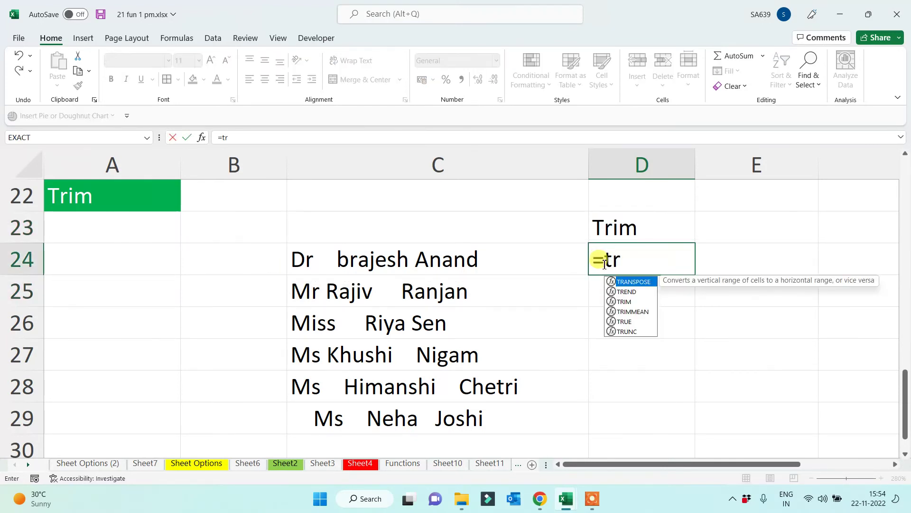
{"action": "type", "text": "im("}
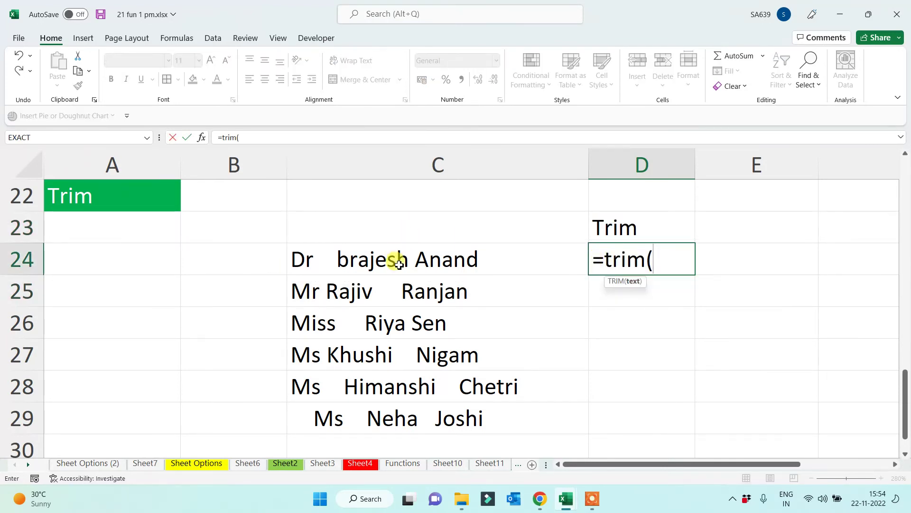
{"action": "left_click", "coordinate": [398, 264]}
{"action": "type", "text": ")"}
{"action": "key", "text": "Return"}
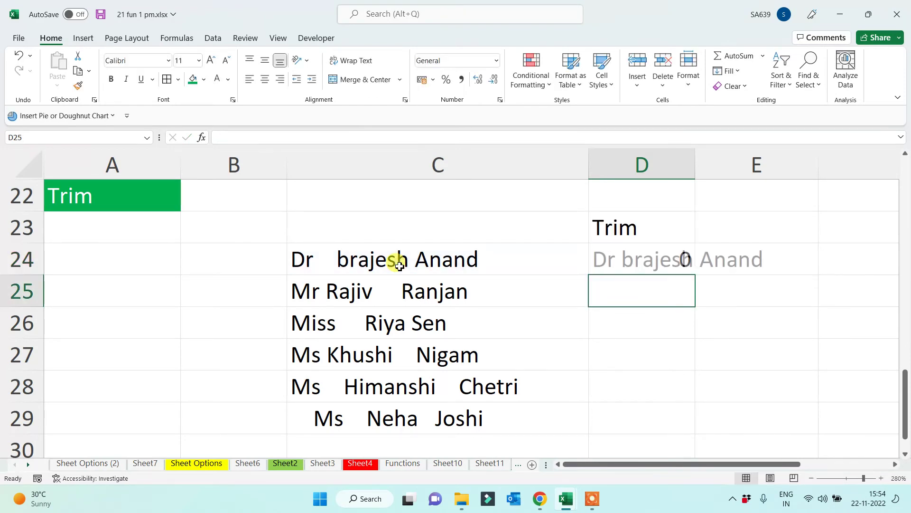
Copy the TRIM formula down to D29 and AutoFit column D to the cleaned names
{"action": "left_click", "coordinate": [670, 254]}
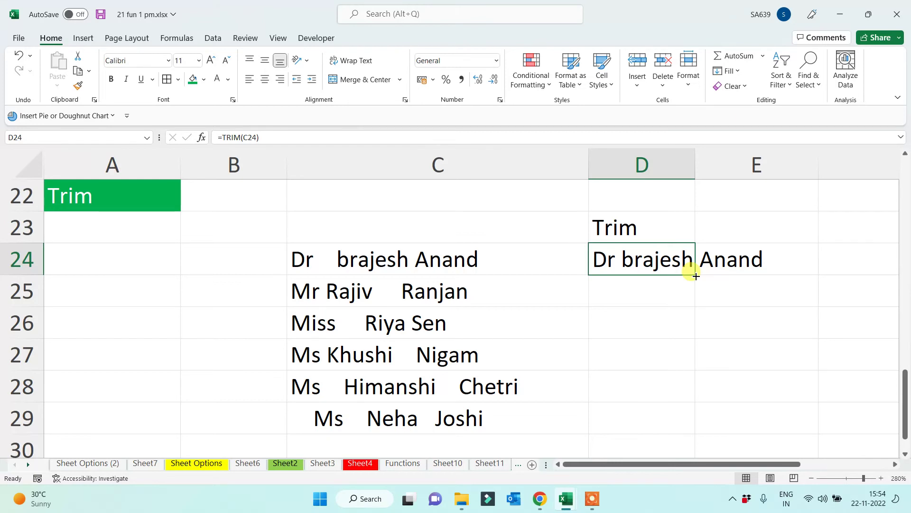
{"action": "left_click_drag", "start_coordinate": [696, 276], "coordinate": [670, 425]}
{"action": "left_click", "coordinate": [813, 303]}
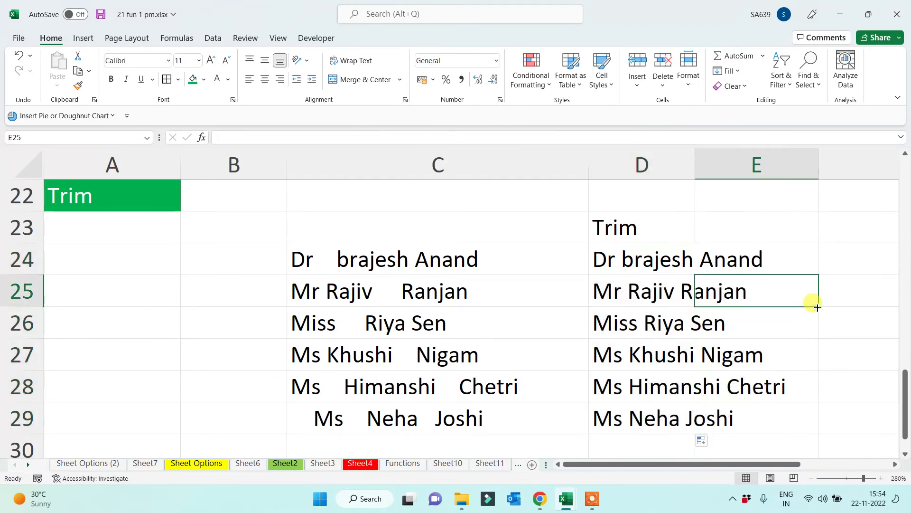
{"action": "double_click", "coordinate": [695, 166]}
{"action": "left_click_drag", "start_coordinate": [657, 260], "coordinate": [662, 425]}
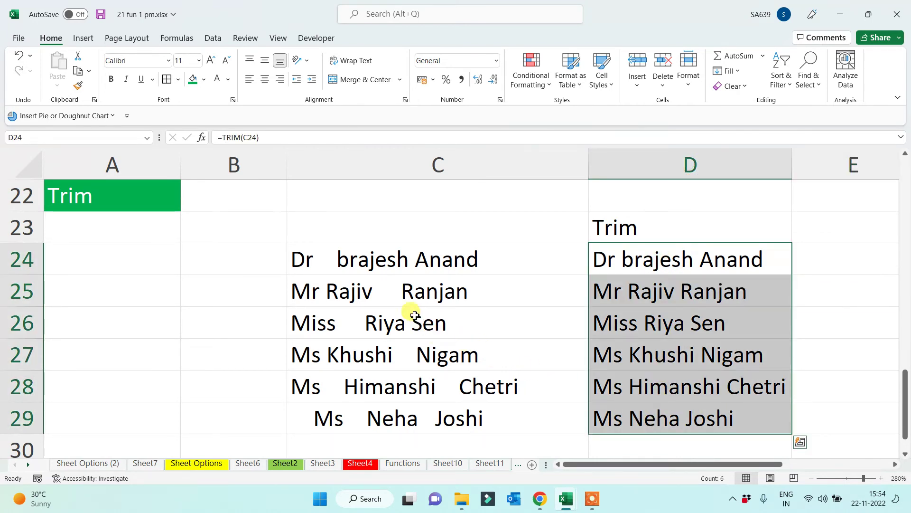
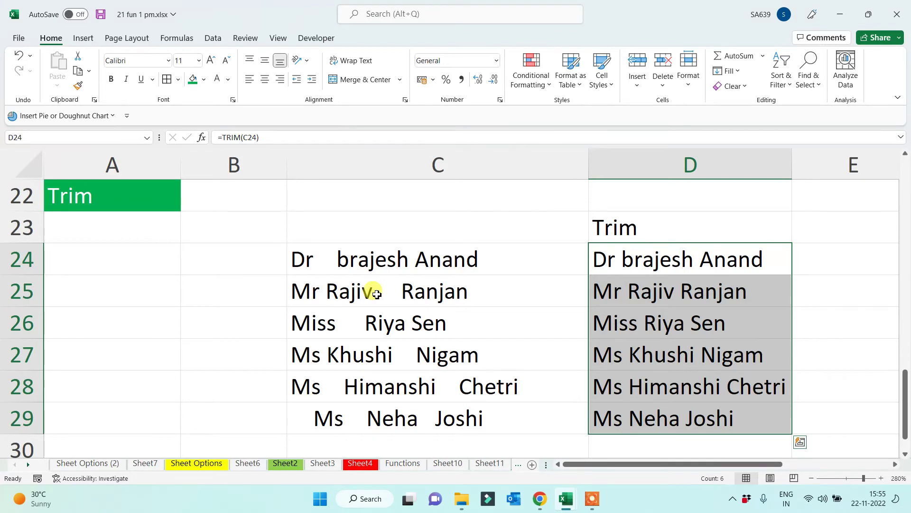
Enter the section labels Left, Right and Mid in A32:A34
{"action": "left_click", "coordinate": [111, 190]}
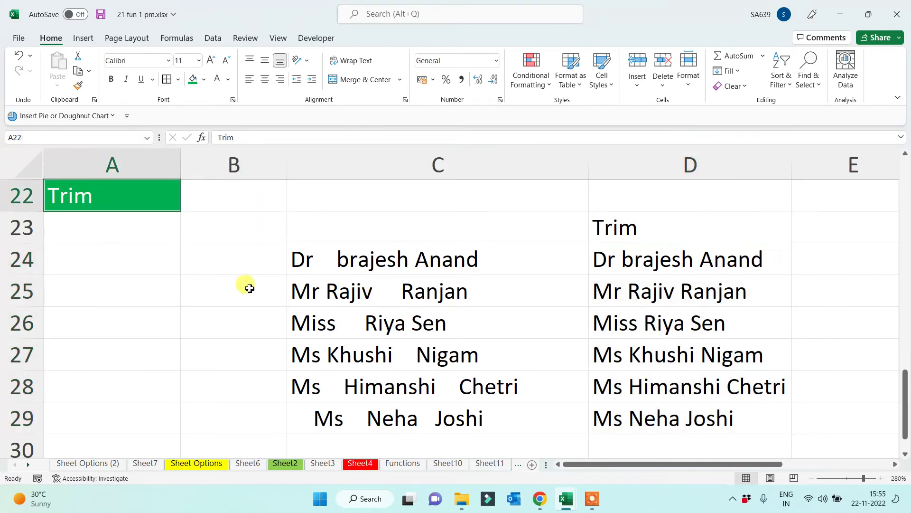
{"action": "left_click", "coordinate": [595, 497]}
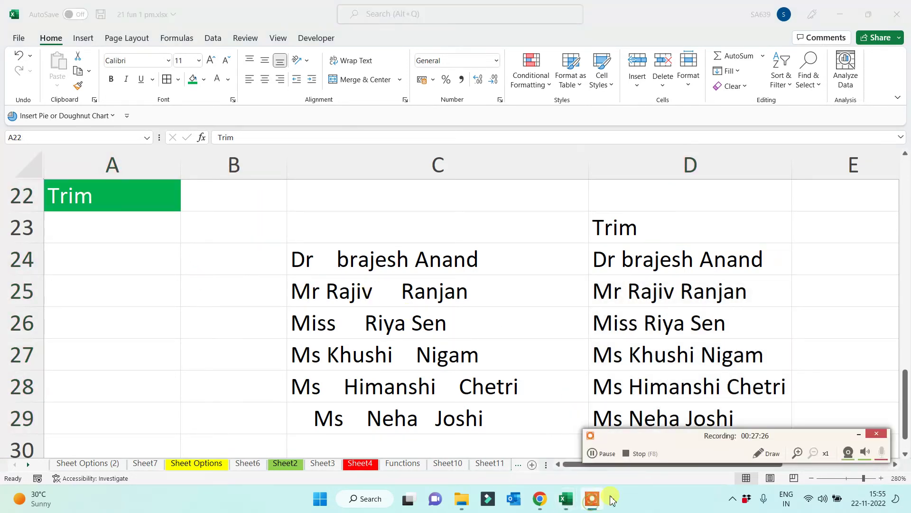
{"action": "left_click", "coordinate": [599, 453]}
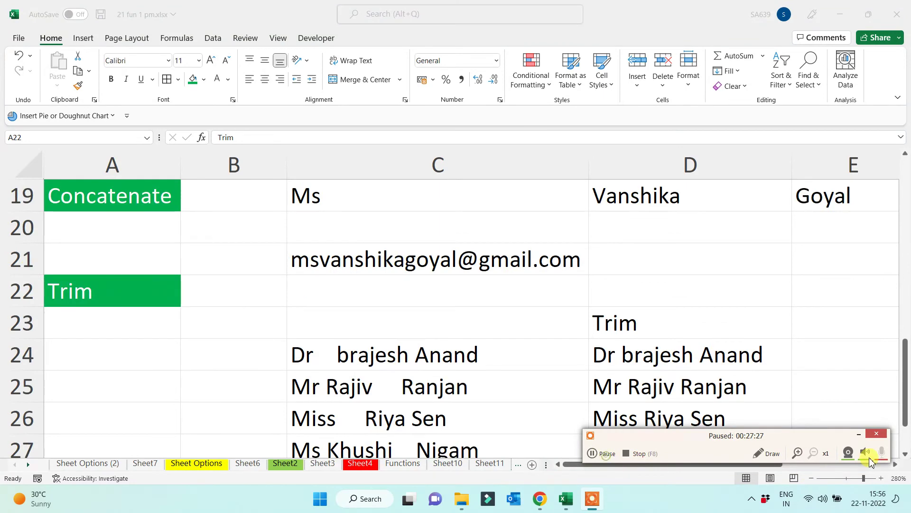
{"action": "left_click", "coordinate": [859, 434]}
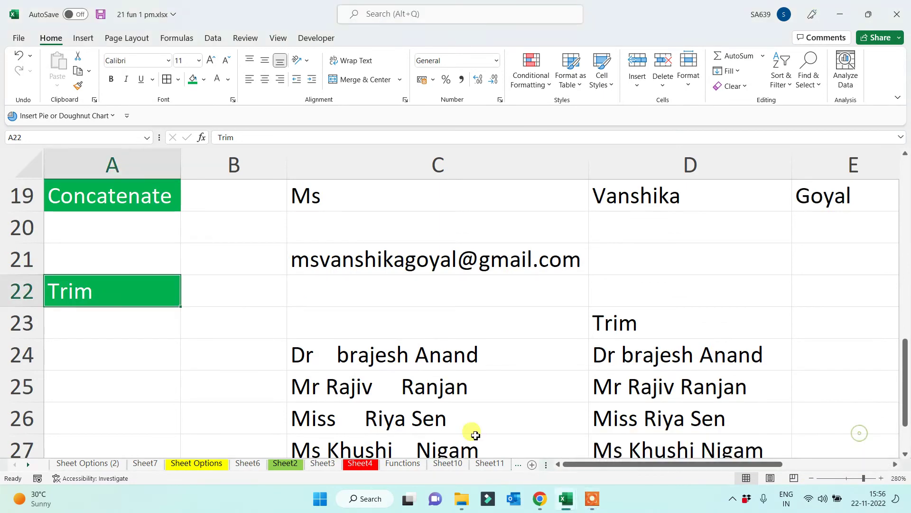
{"action": "scroll", "coordinate": [200, 394], "scroll_direction": "down", "scroll_amount": 2}
{"action": "scroll", "coordinate": [195, 394], "scroll_direction": "down", "scroll_amount": 1}
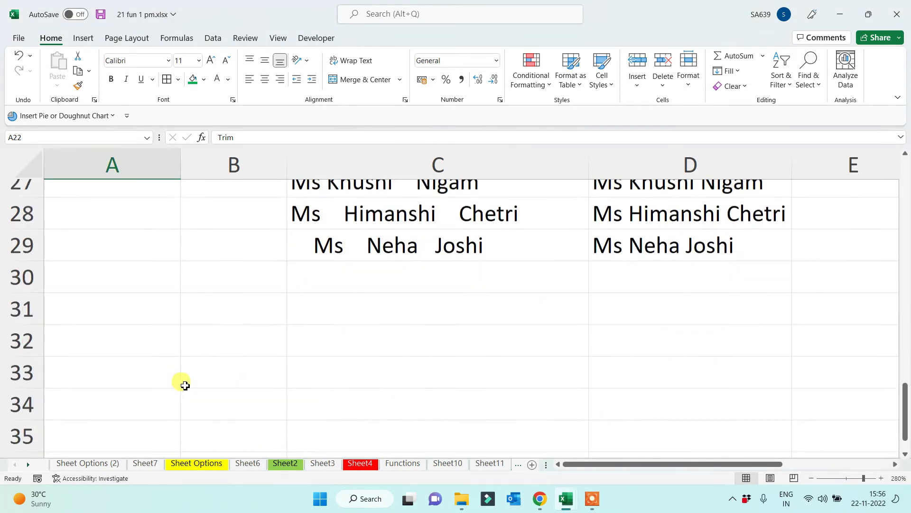
{"action": "left_click", "coordinate": [119, 332]}
{"action": "type", "text": "Left"}
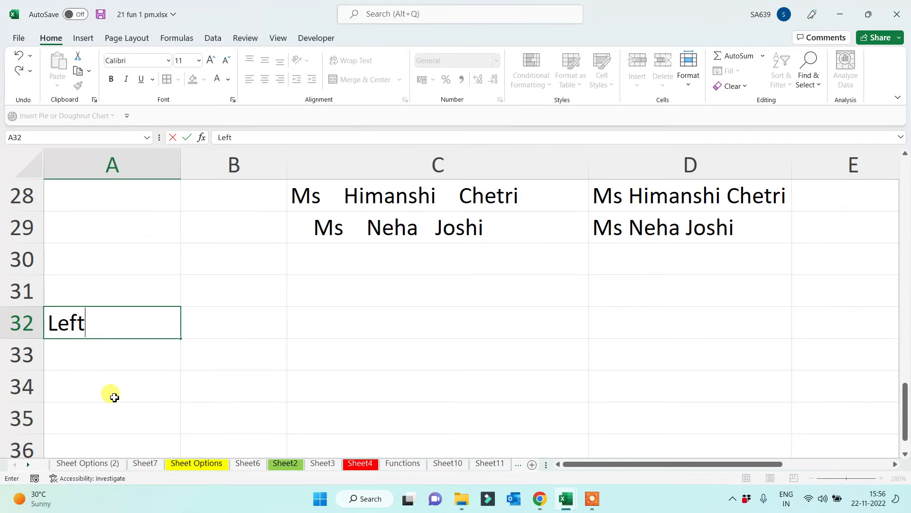
{"action": "key", "text": "Return"}
{"action": "type", "text": "Right"}
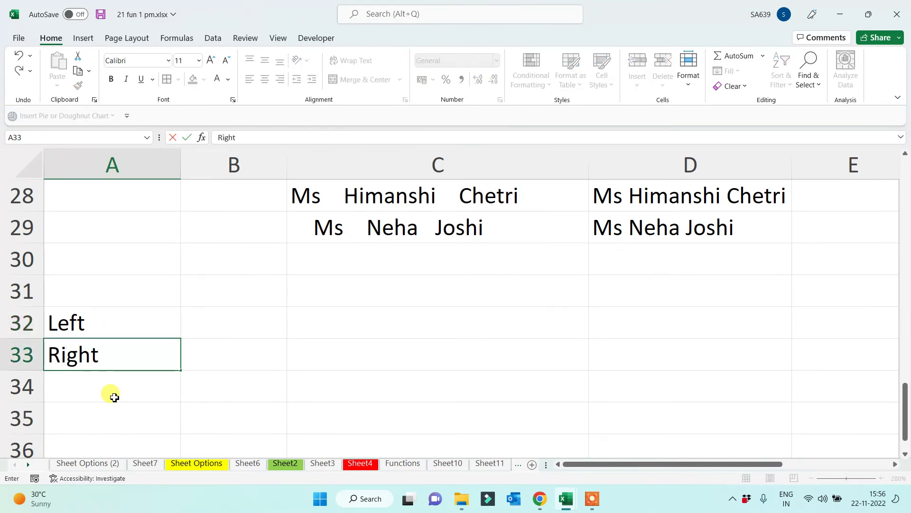
{"action": "key", "text": "Return"}
{"action": "type", "text": "Mid"}
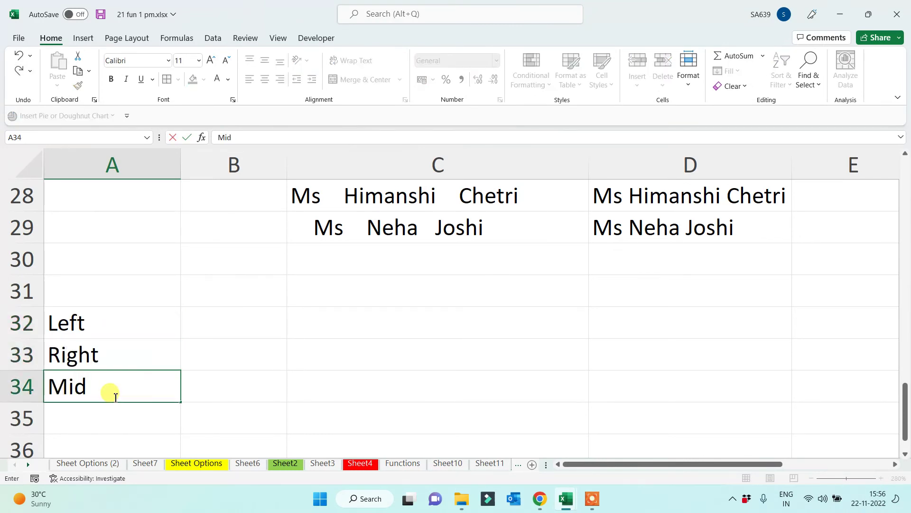
{"action": "key", "text": "Return"}
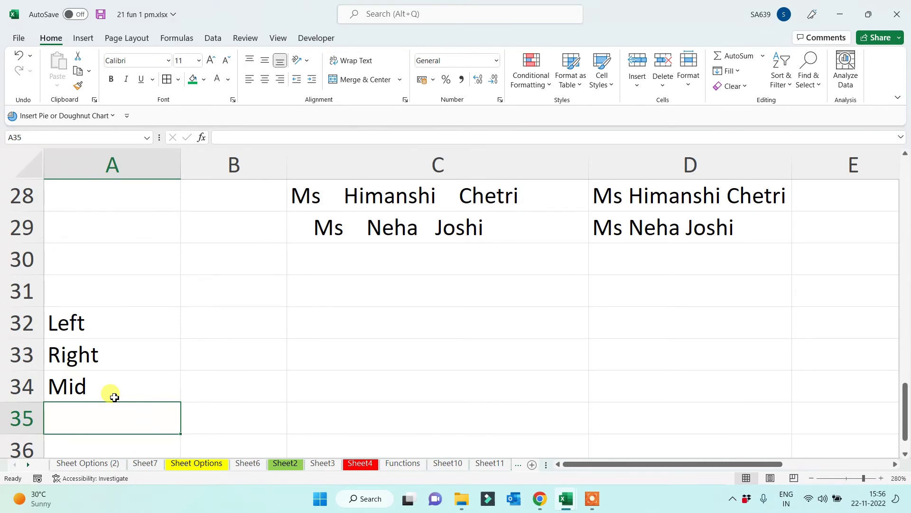
Type a sample full name in C32 and give it green fill, white text and centre alignment
{"action": "left_click", "coordinate": [409, 328]}
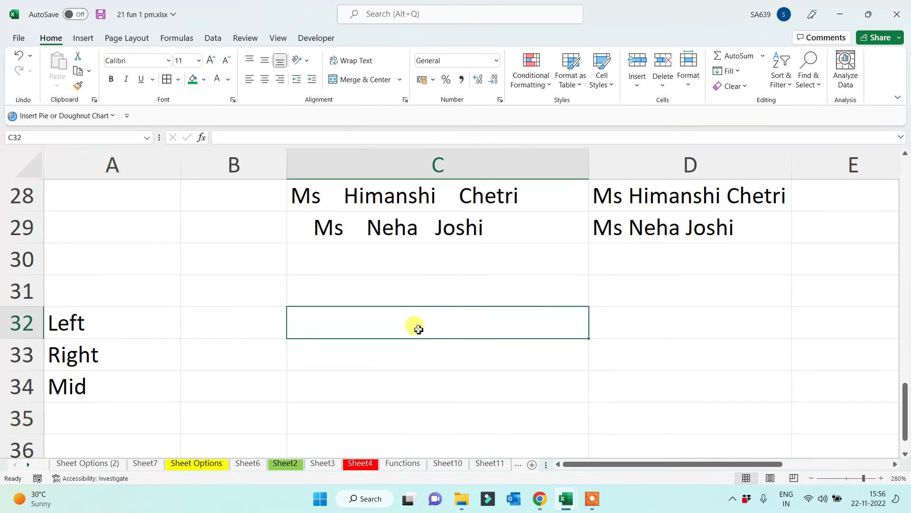
{"action": "type", "text": "Ms"}
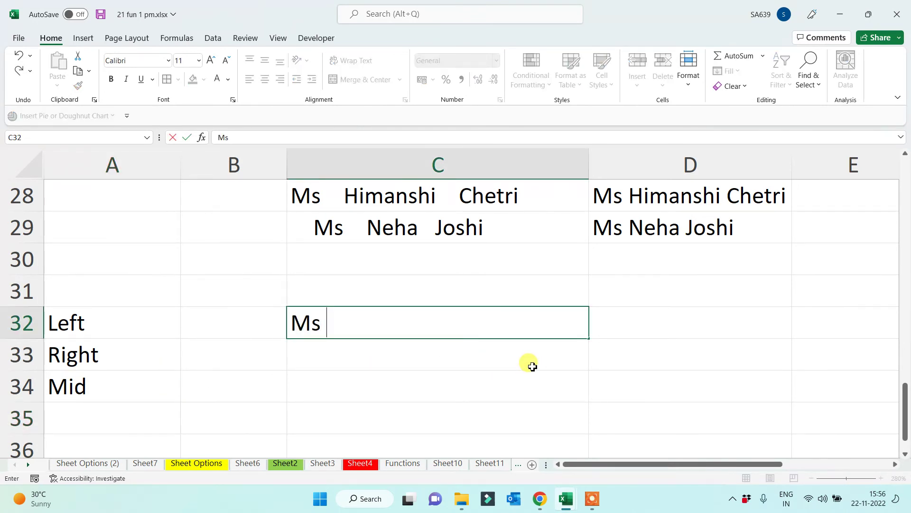
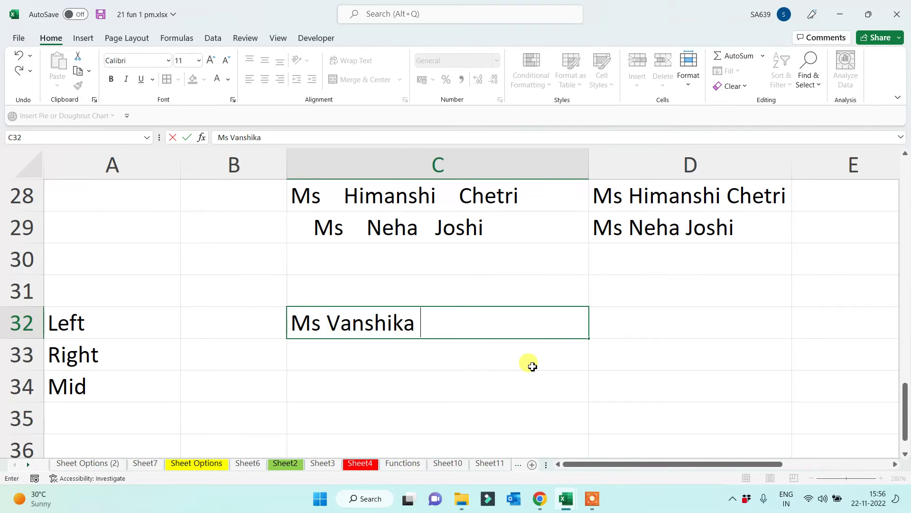
{"action": "key", "text": "Return"}
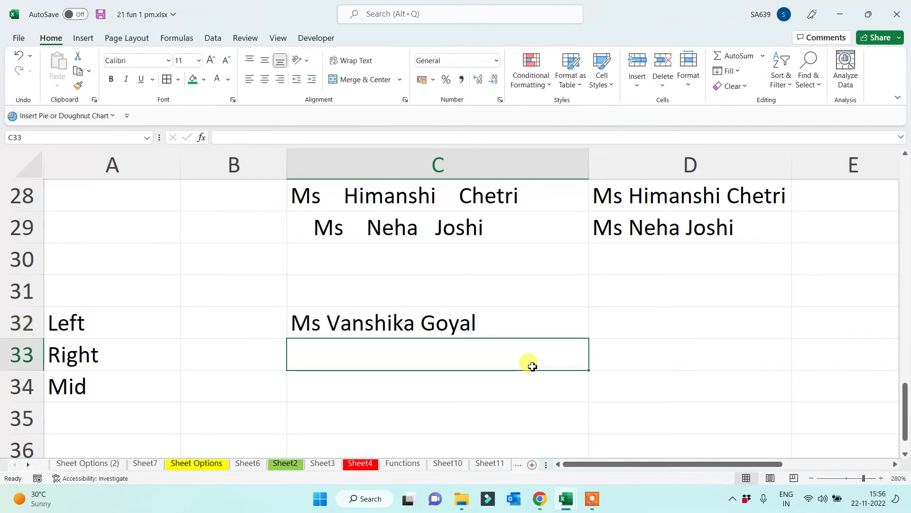
{"action": "left_click", "coordinate": [401, 327]}
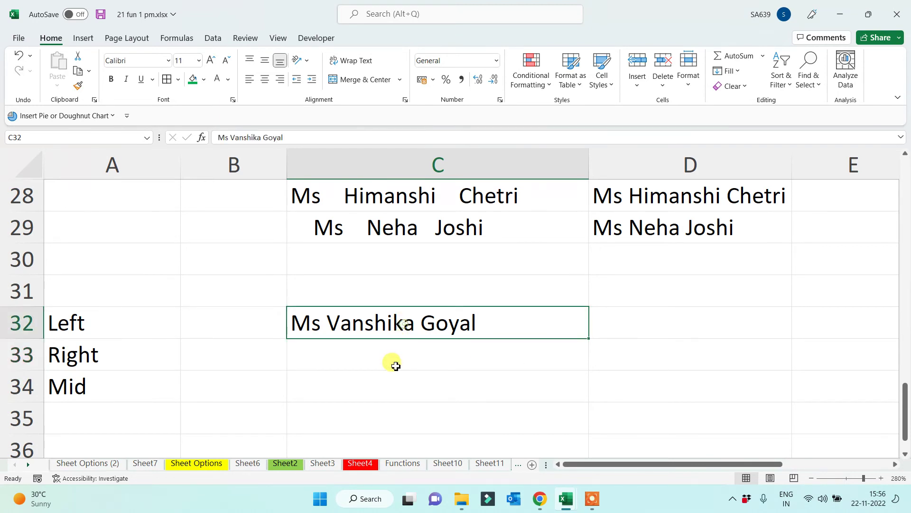
{"action": "left_click", "coordinate": [193, 79]}
{"action": "left_click", "coordinate": [216, 80]}
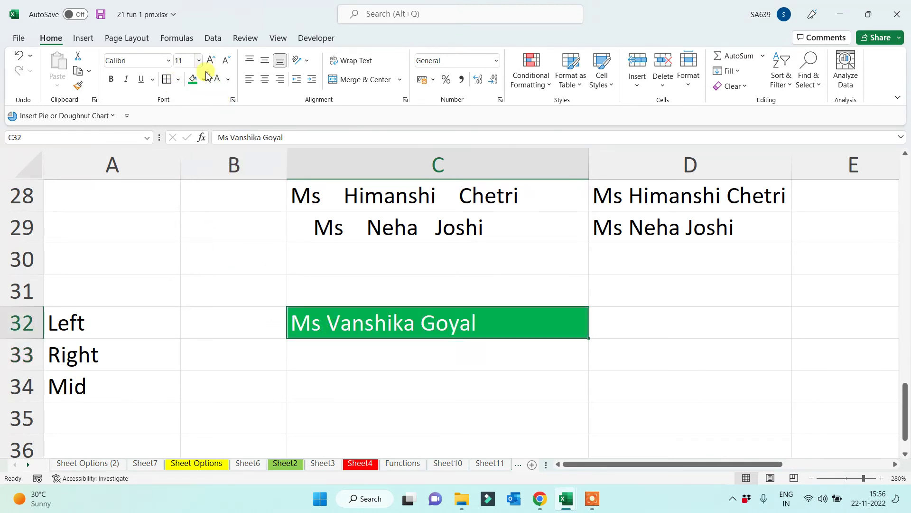
{"action": "left_click", "coordinate": [265, 79]}
{"action": "left_click", "coordinate": [417, 374]}
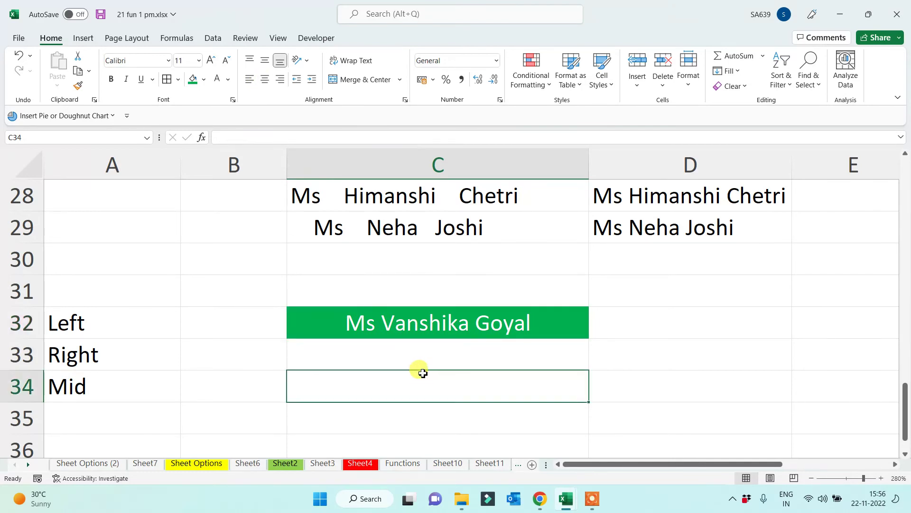
{"action": "left_click", "coordinate": [205, 319]}
Enter =LEFT(C32) in B32 and =RIGHT(C32) in B33, returning the name's first and last letters
{"action": "type", "text": "=left("}
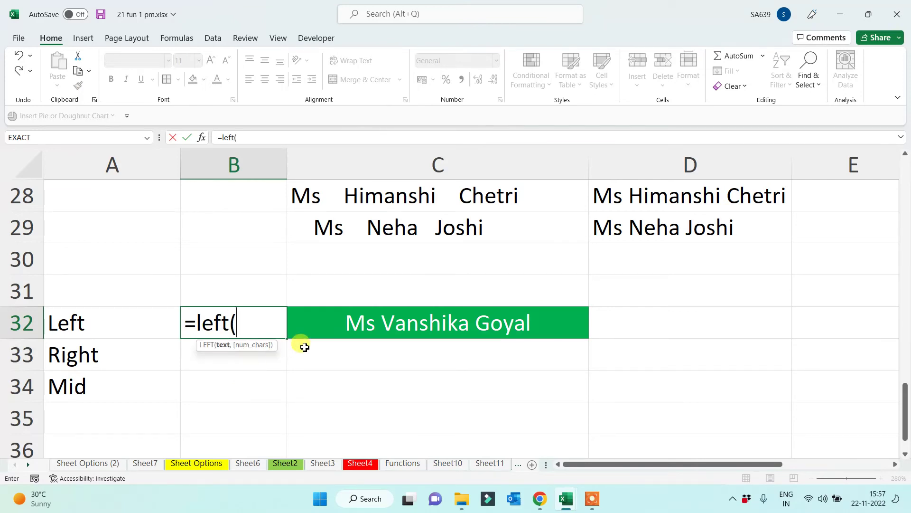
{"action": "left_click", "coordinate": [341, 324]}
{"action": "type", "text": ")"}
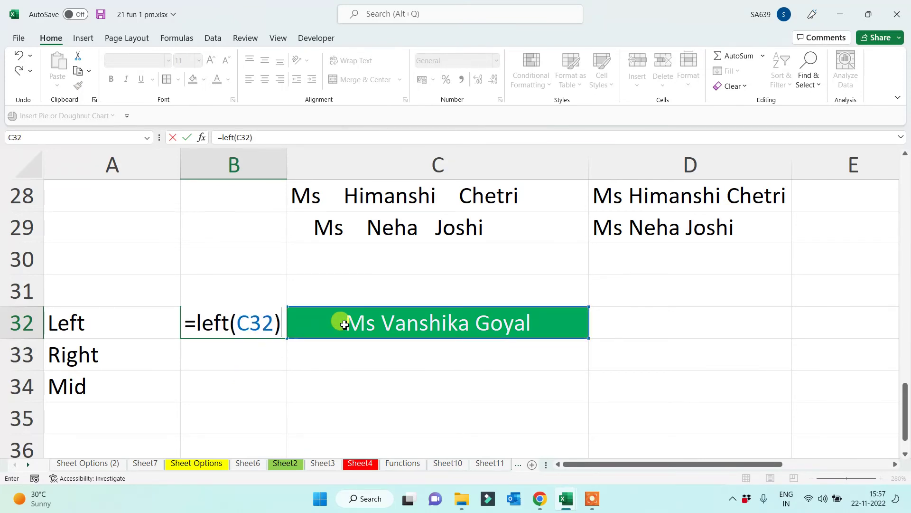
{"action": "key", "text": "Return"}
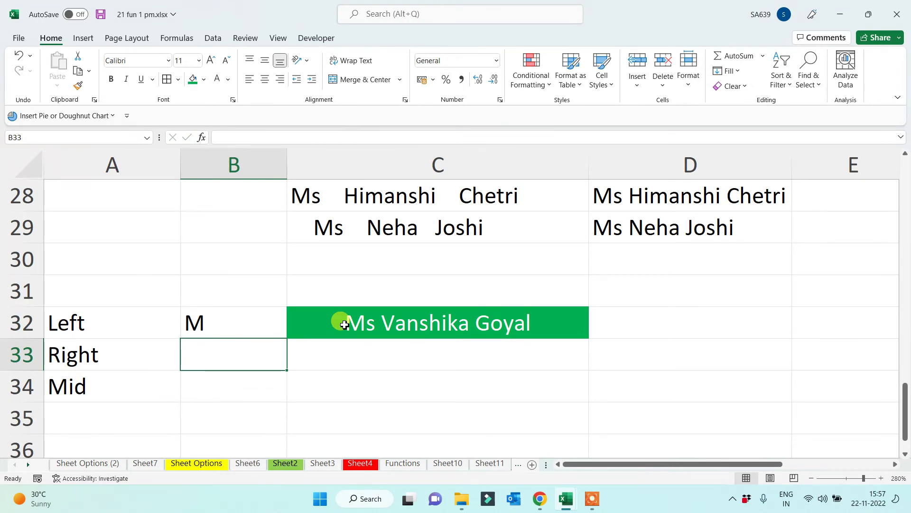
{"action": "type", "text": "=right("}
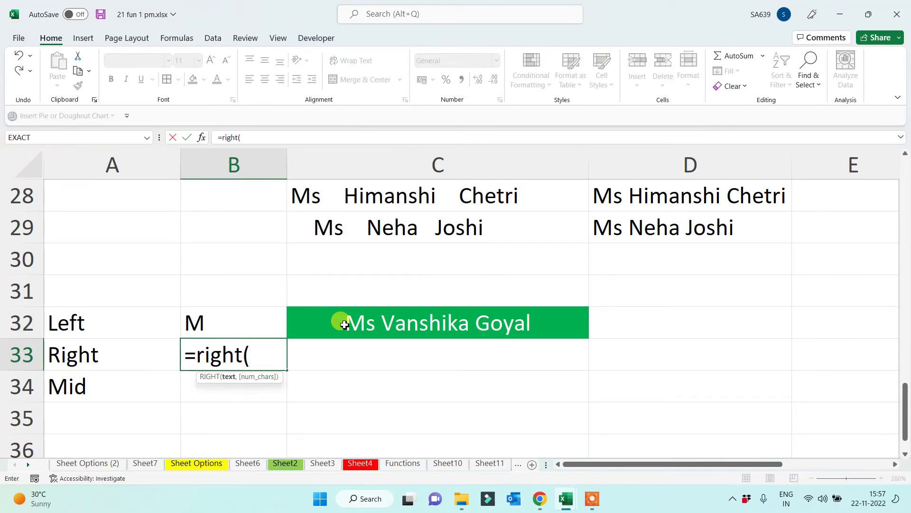
{"action": "left_click", "coordinate": [345, 325]}
{"action": "type", "text": ")"}
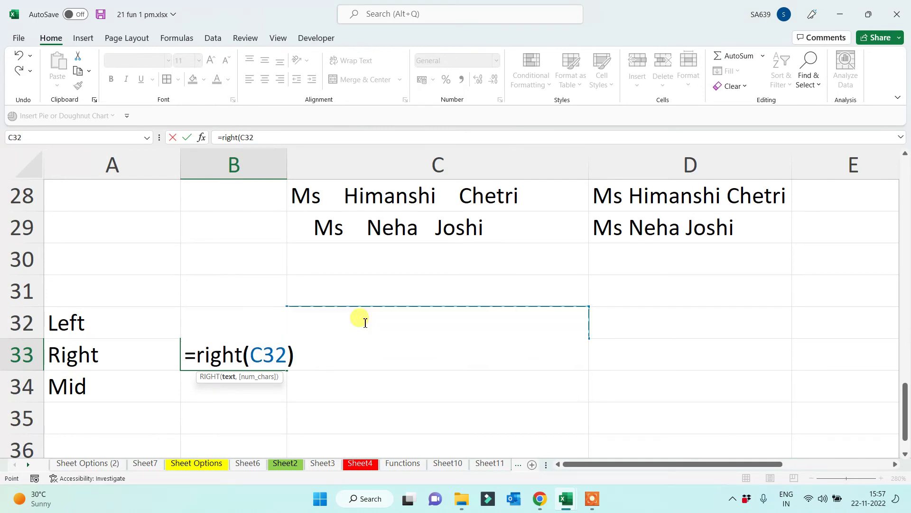
{"action": "key", "text": "Return"}
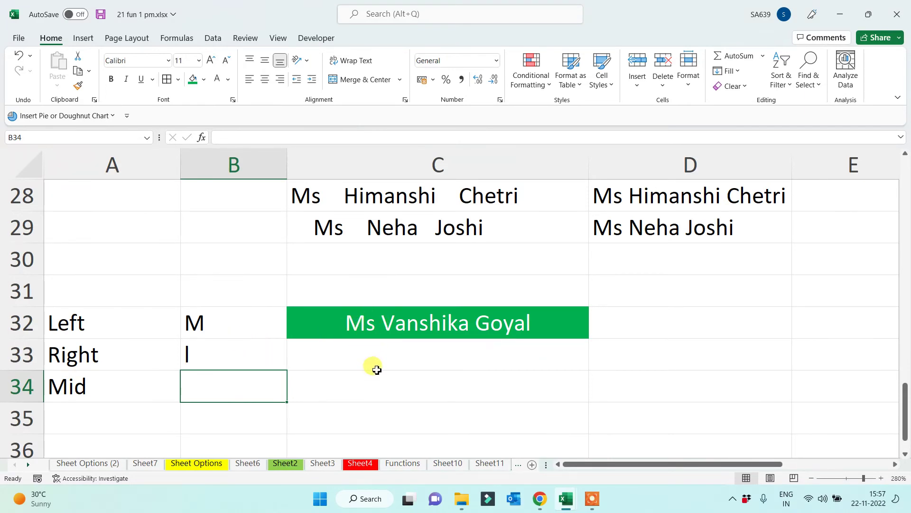
{"action": "left_click", "coordinate": [682, 324]}
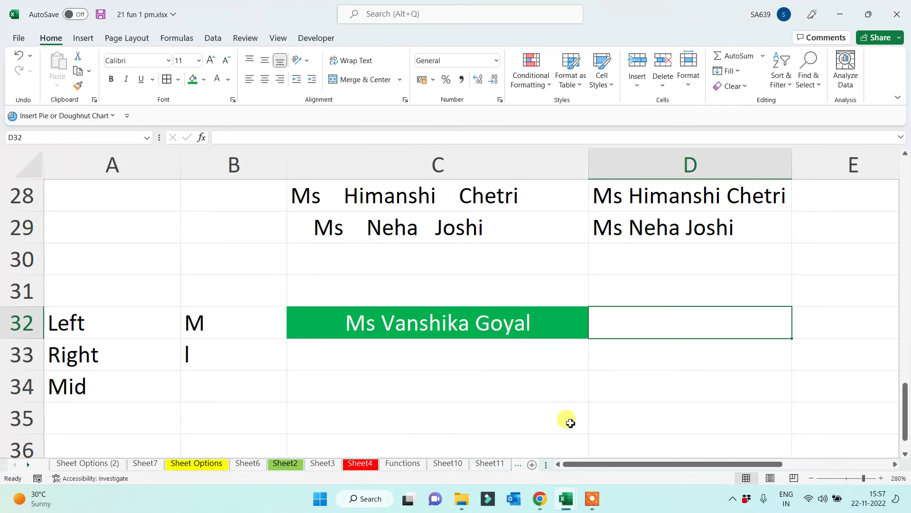
Enter =LEFT(C32,2) in D32 and =RIGHT(C32,5) in D33 to extract the title and surname
{"action": "type", "text": "=left("}
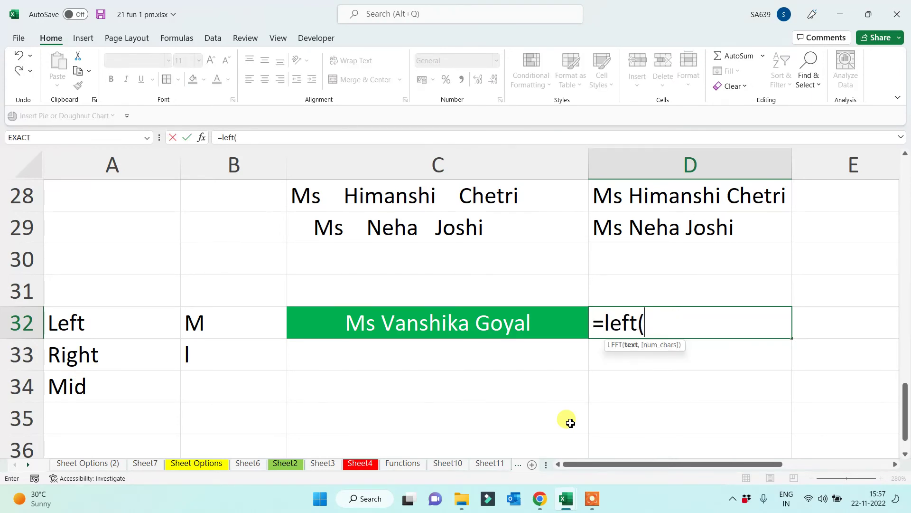
{"action": "left_click", "coordinate": [469, 323]}
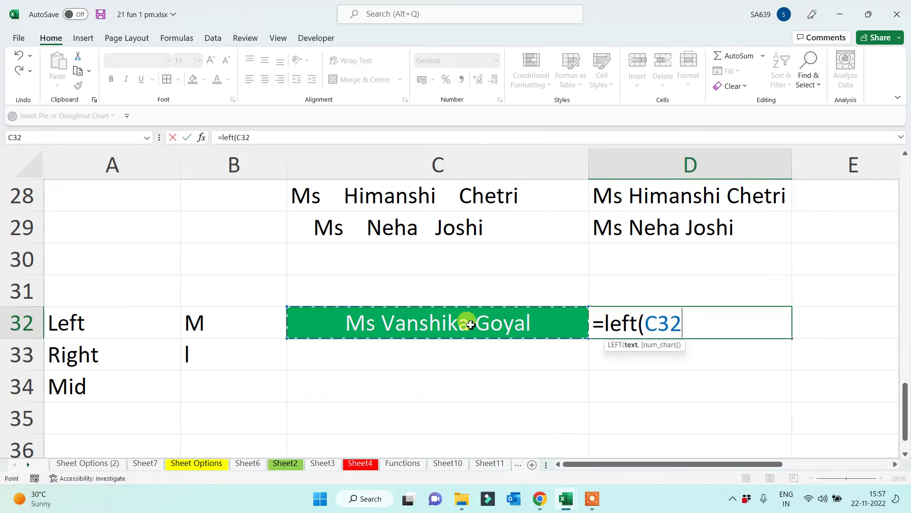
{"action": "type", "text": ","}
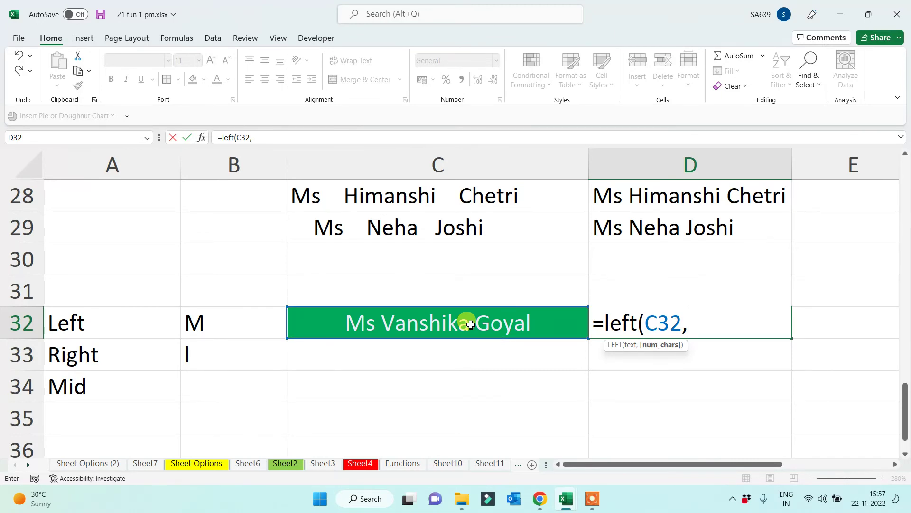
{"action": "type", "text": "2)"}
{"action": "key", "text": "Return"}
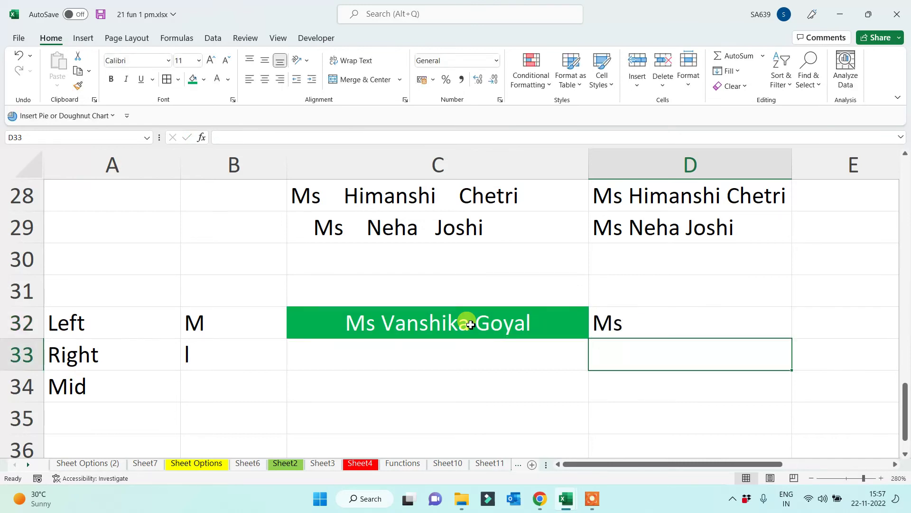
{"action": "type", "text": "="}
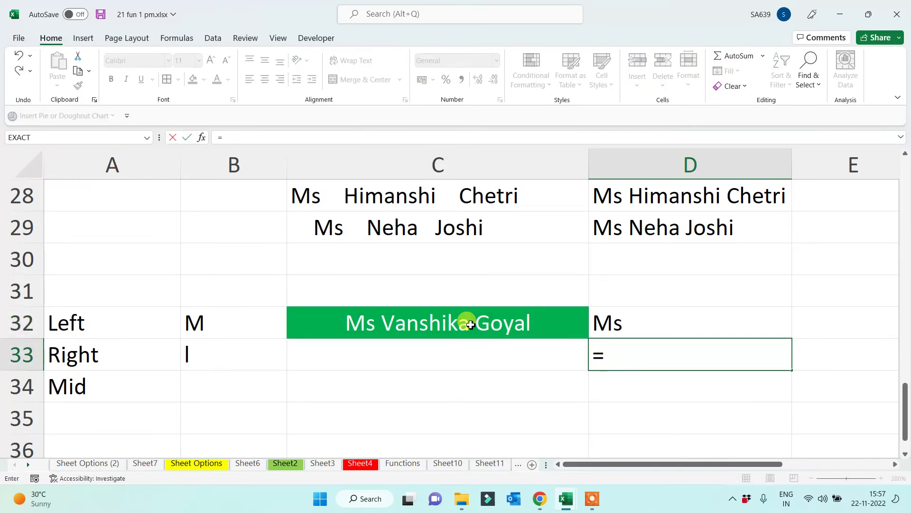
{"action": "type", "text": "right("}
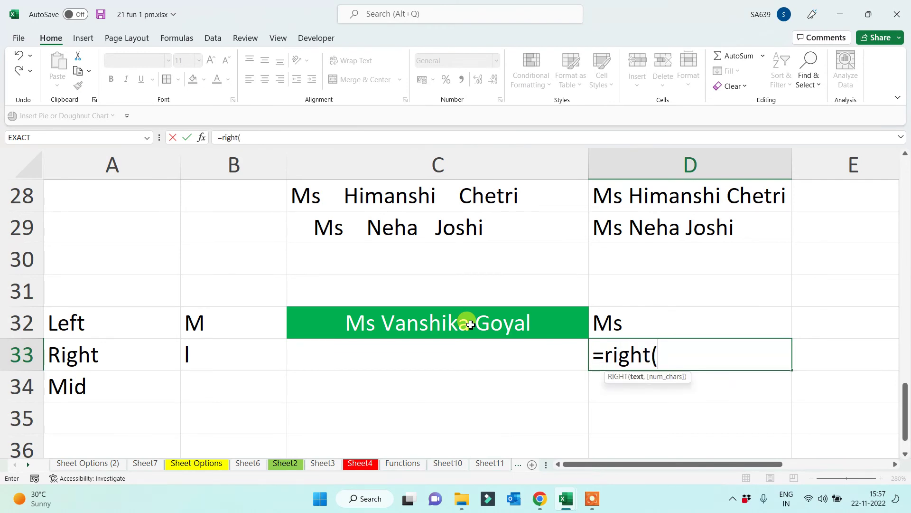
{"action": "left_click", "coordinate": [469, 324]}
{"action": "type", "text": ","}
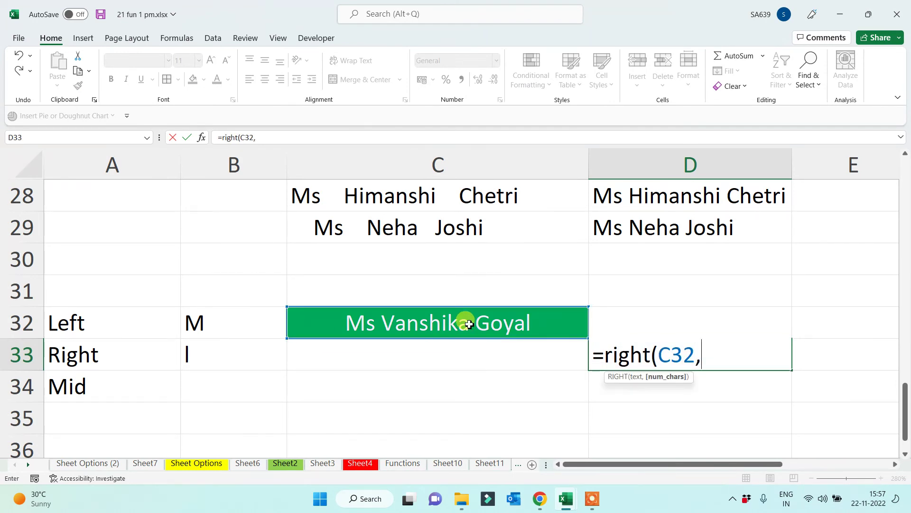
{"action": "type", "text": "5)"}
{"action": "key", "text": "Return"}
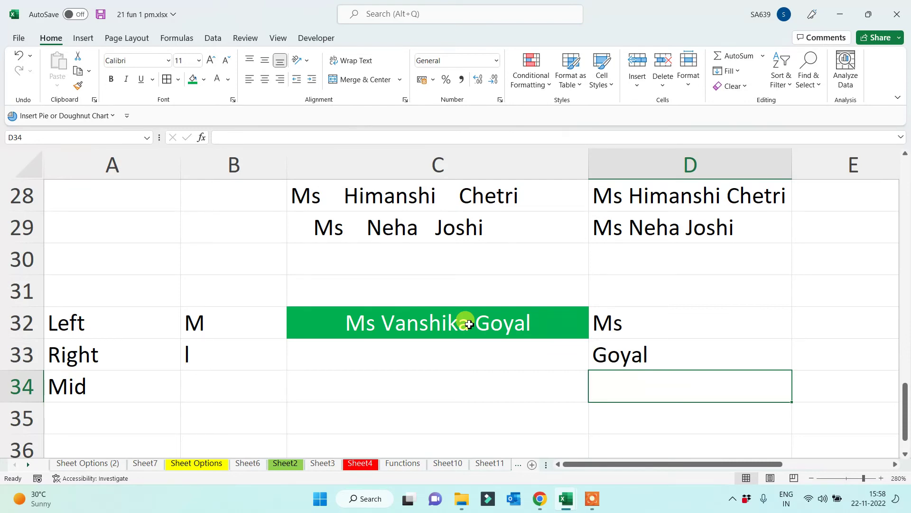
Type a second sample full name into C33
{"action": "left_click", "coordinate": [424, 353]}
{"action": "type", "text": "Mi"}
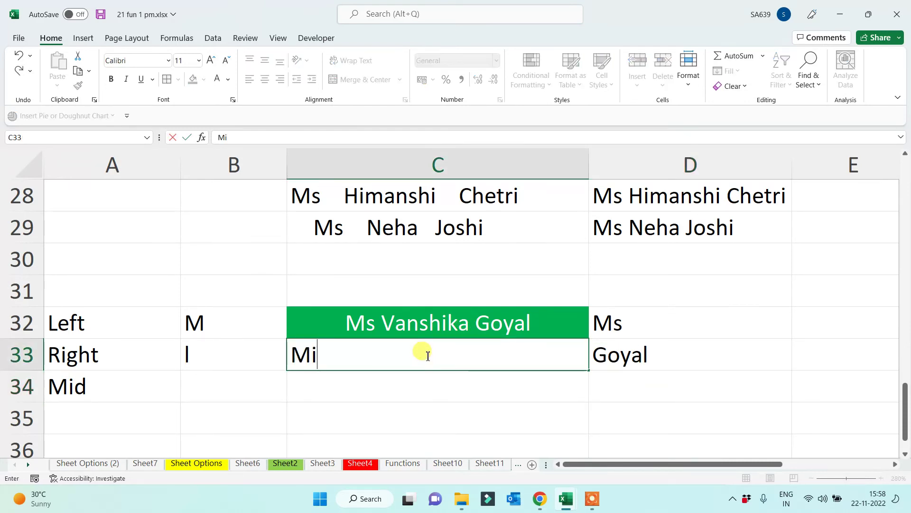
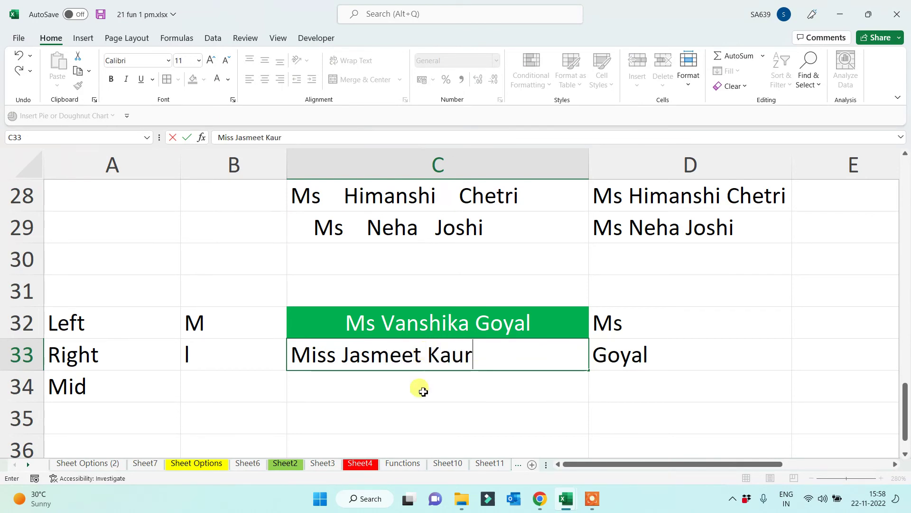
{"action": "key", "text": "Return"}
{"action": "left_click", "coordinate": [301, 354]}
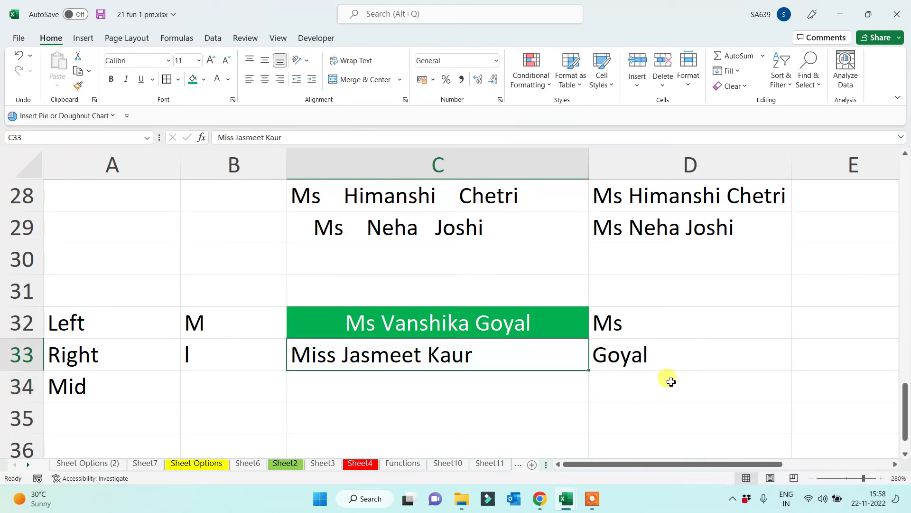
Enter =LEFT(C33,4) in D34 and =RIGHT(C33,4) in D35, returning the title Miss and the surname
{"action": "left_click", "coordinate": [607, 393]}
{"action": "double_click", "coordinate": [609, 396]}
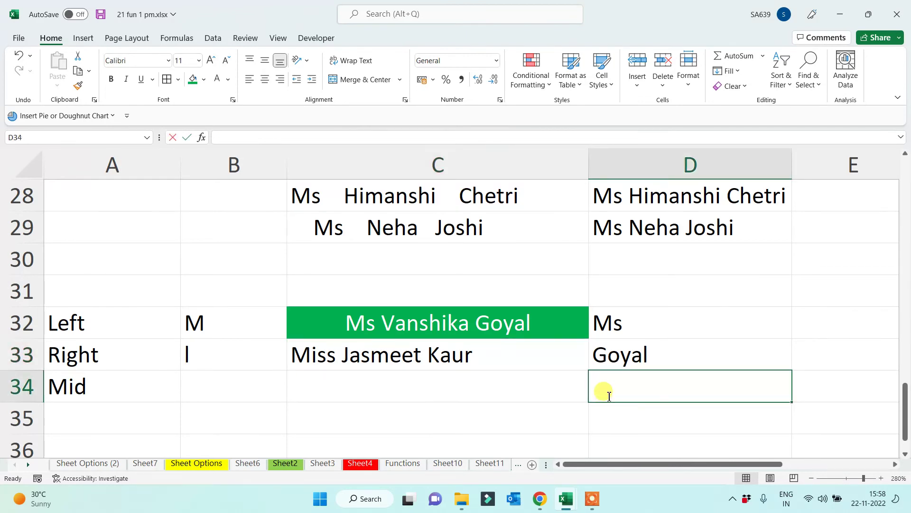
{"action": "type", "text": "=left("}
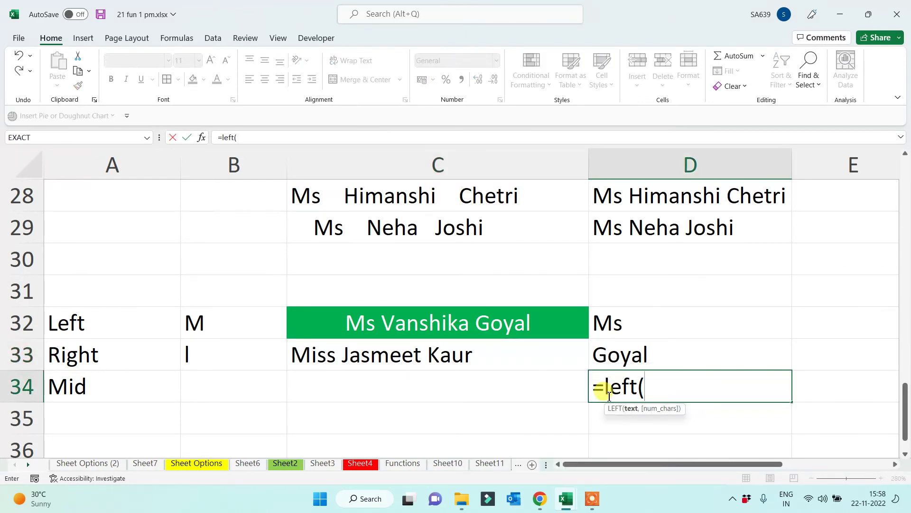
{"action": "left_click", "coordinate": [433, 357]}
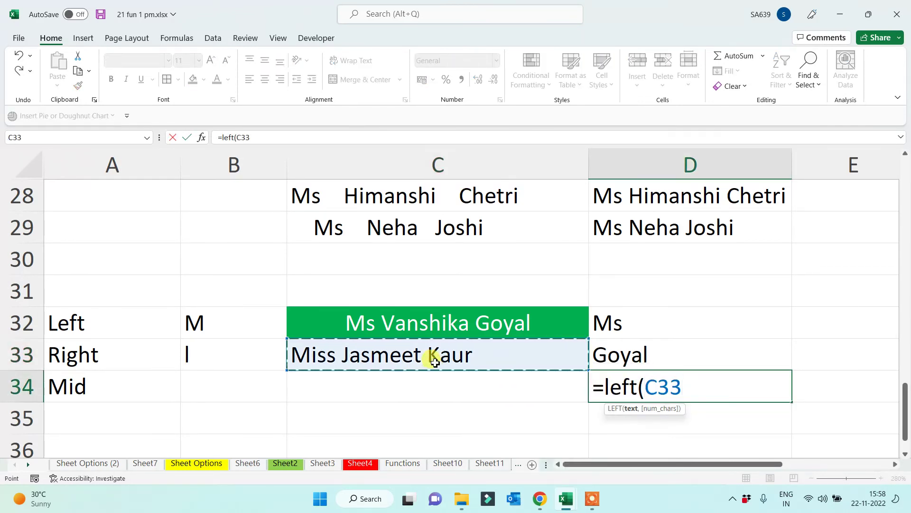
{"action": "type", "text": ",4"}
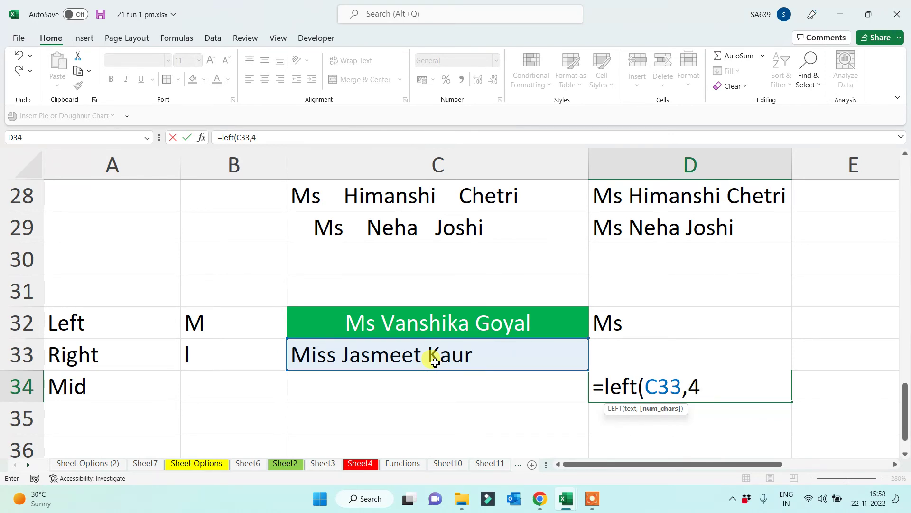
{"action": "type", "text": ")"}
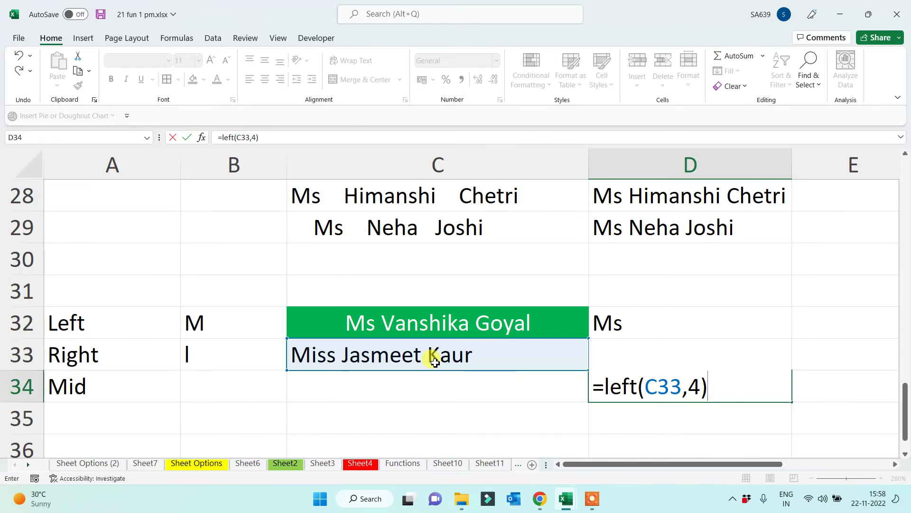
{"action": "key", "text": "Return"}
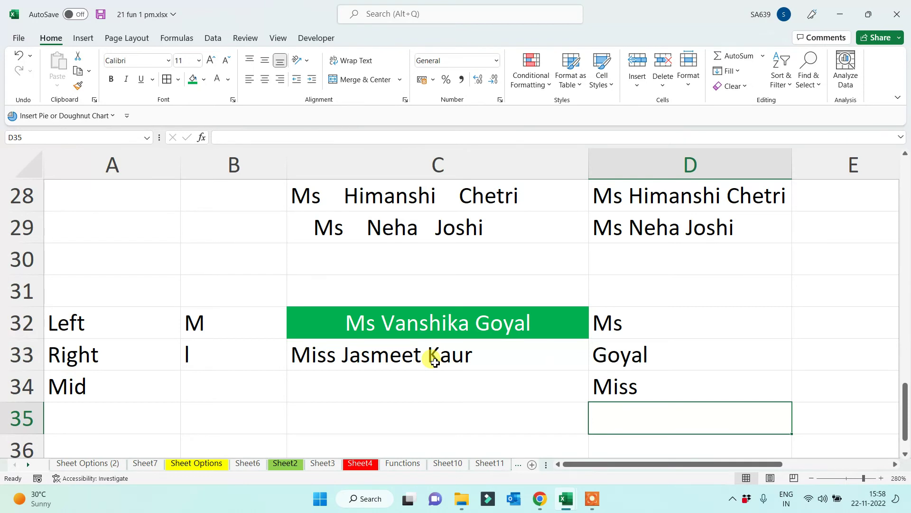
{"action": "type", "text": "="}
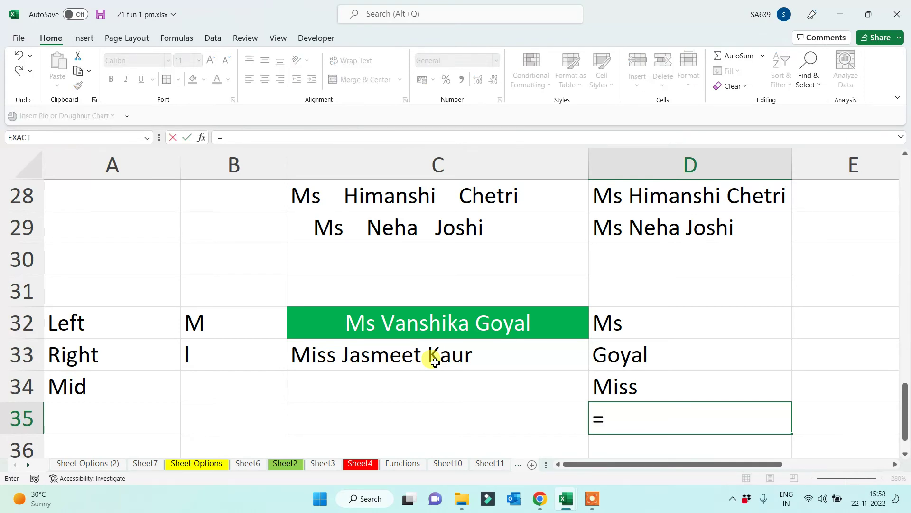
{"action": "type", "text": "right("}
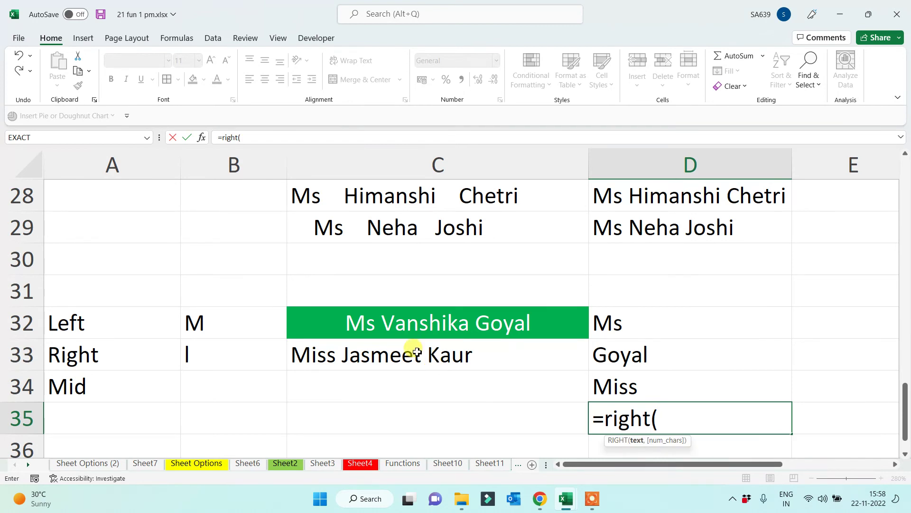
{"action": "left_click", "coordinate": [382, 354]}
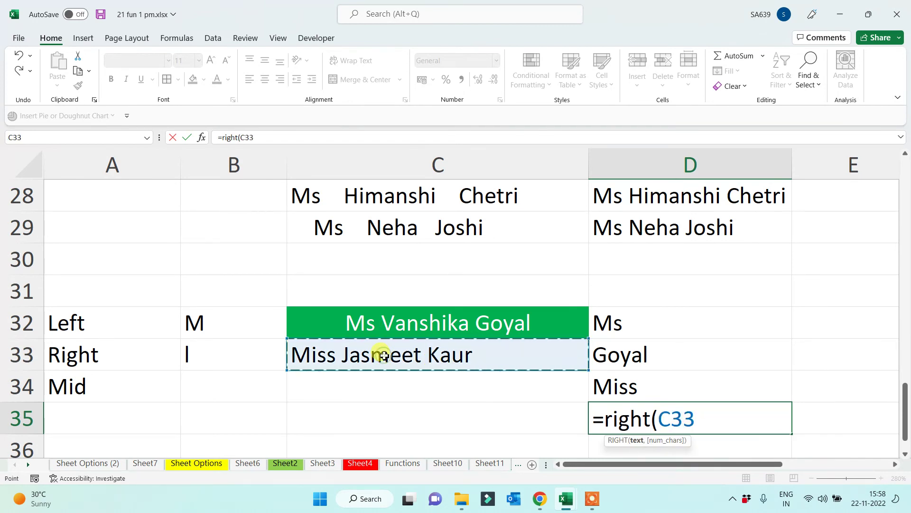
{"action": "type", "text": ",4)"}
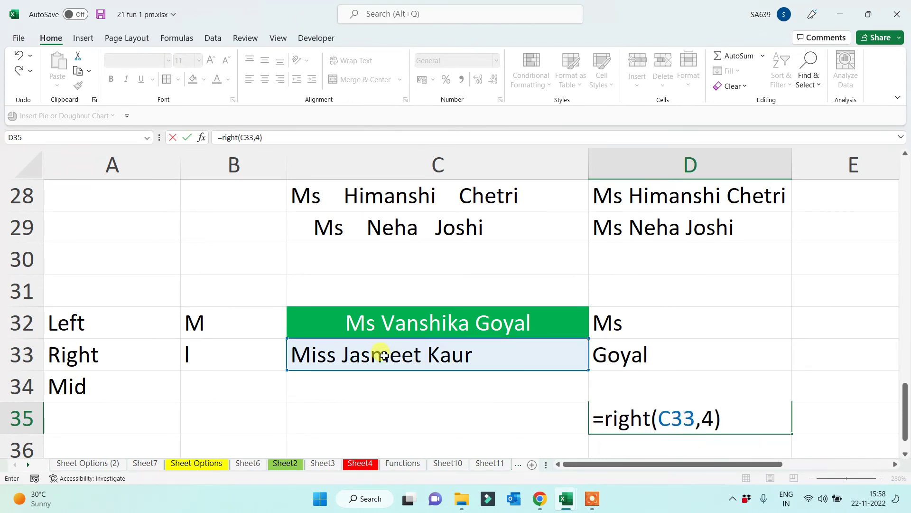
{"action": "key", "text": "Return"}
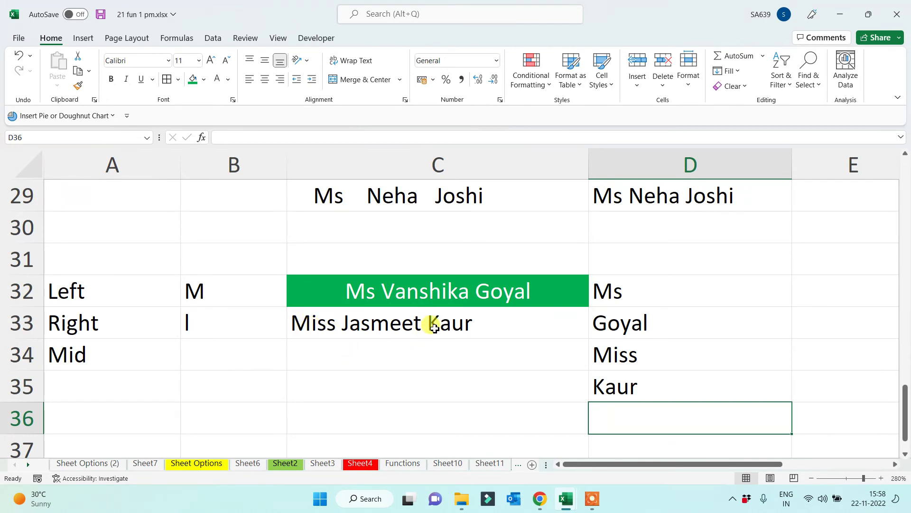
{"action": "left_click", "coordinate": [616, 353]}
{"action": "left_click", "coordinate": [641, 387]}
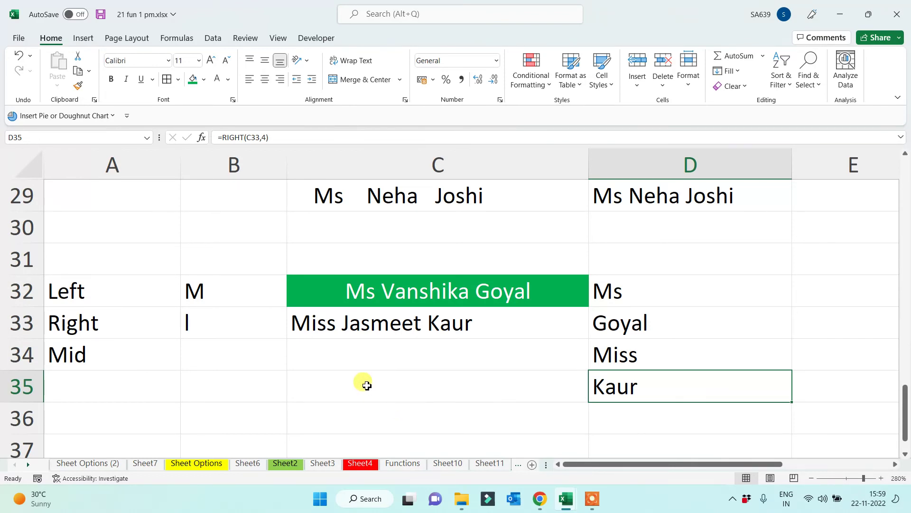
{"action": "double_click", "coordinate": [298, 324]}
{"action": "double_click", "coordinate": [336, 290]}
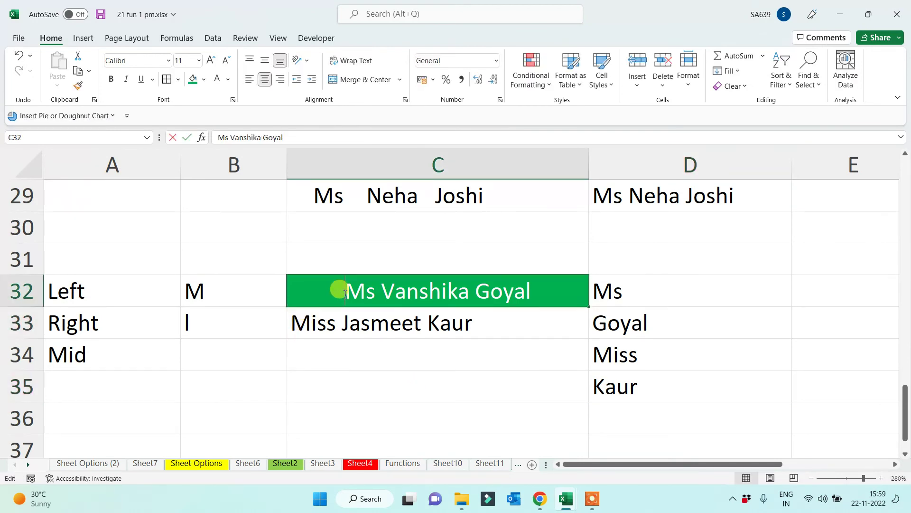
{"action": "left_click_drag", "start_coordinate": [338, 291], "coordinate": [635, 300]}
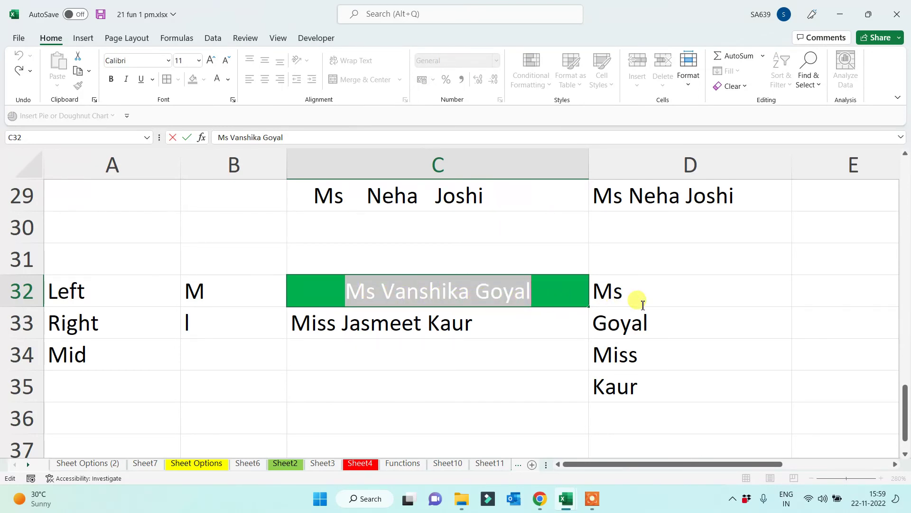
{"action": "left_click", "coordinate": [462, 399]}
{"action": "left_click", "coordinate": [541, 291]}
{"action": "double_click", "coordinate": [541, 287]}
{"action": "left_click_drag", "start_coordinate": [541, 287], "coordinate": [296, 346]}
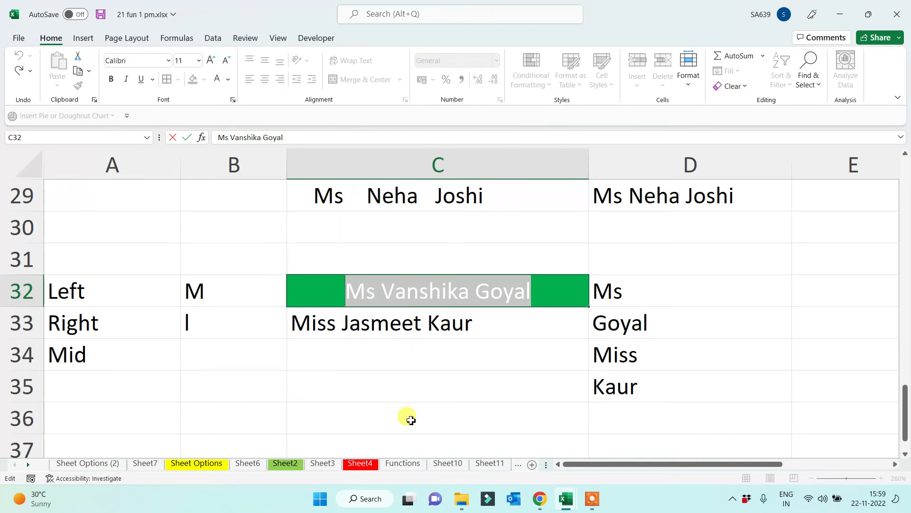
{"action": "key", "text": "Escape"}
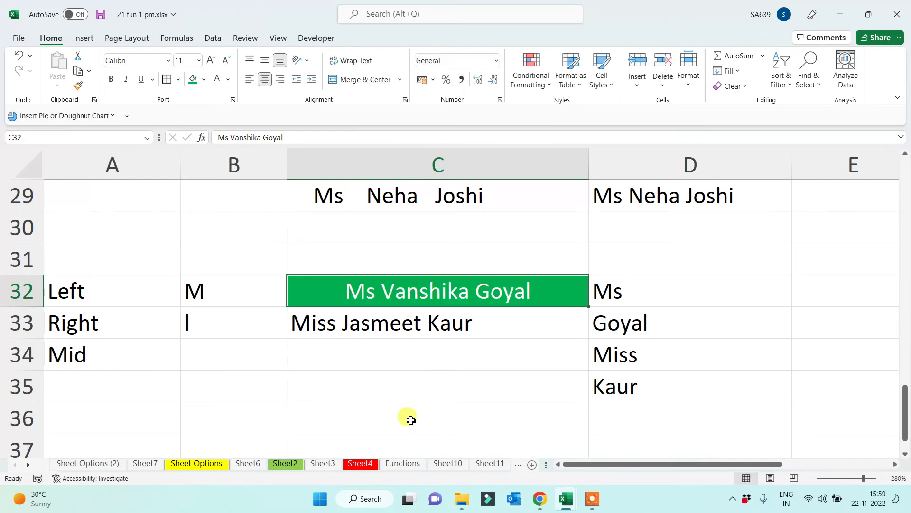
{"action": "left_click", "coordinate": [429, 432]}
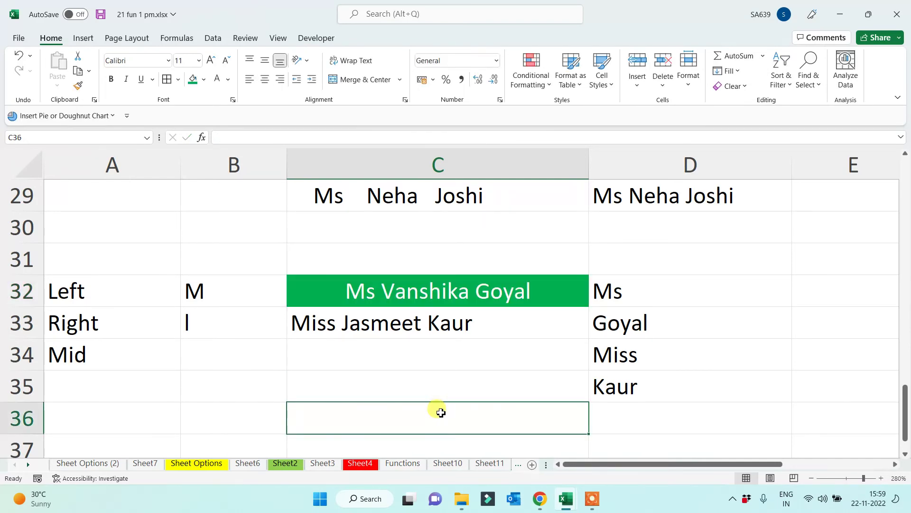
{"action": "left_click", "coordinate": [66, 354]}
{"action": "left_click", "coordinate": [221, 351]}
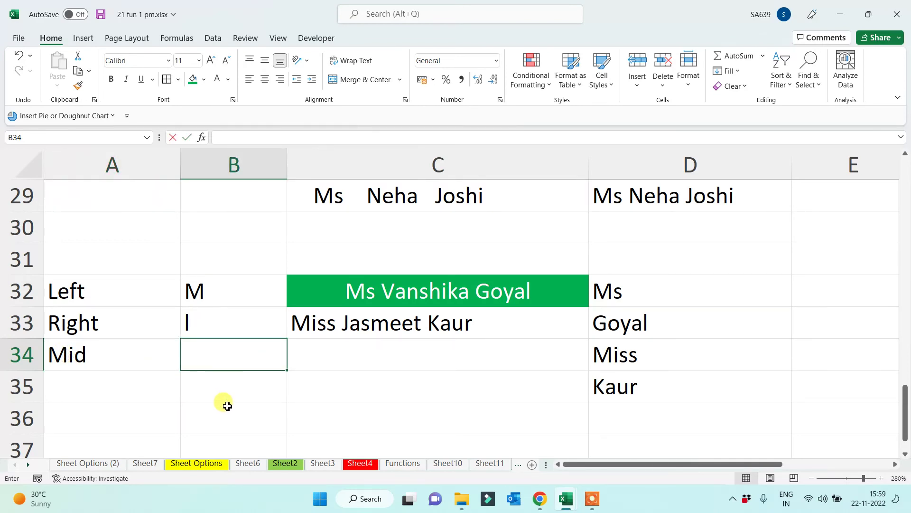
{"action": "type", "text": "="}
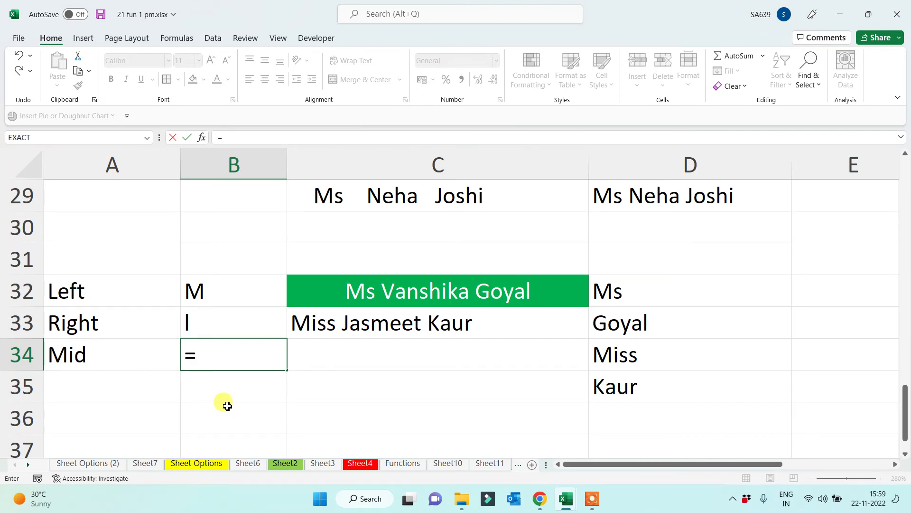
{"action": "type", "text": "mid("}
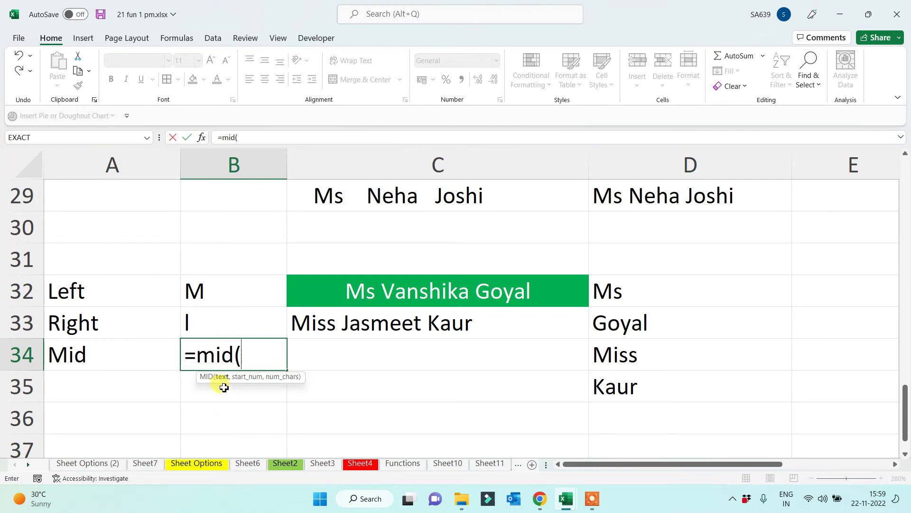
{"action": "left_click", "coordinate": [417, 294]}
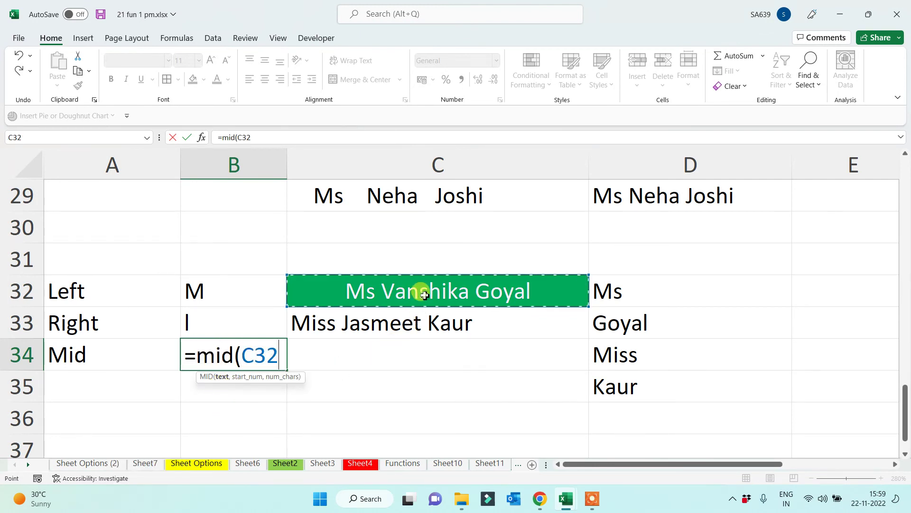
{"action": "type", "text": ","}
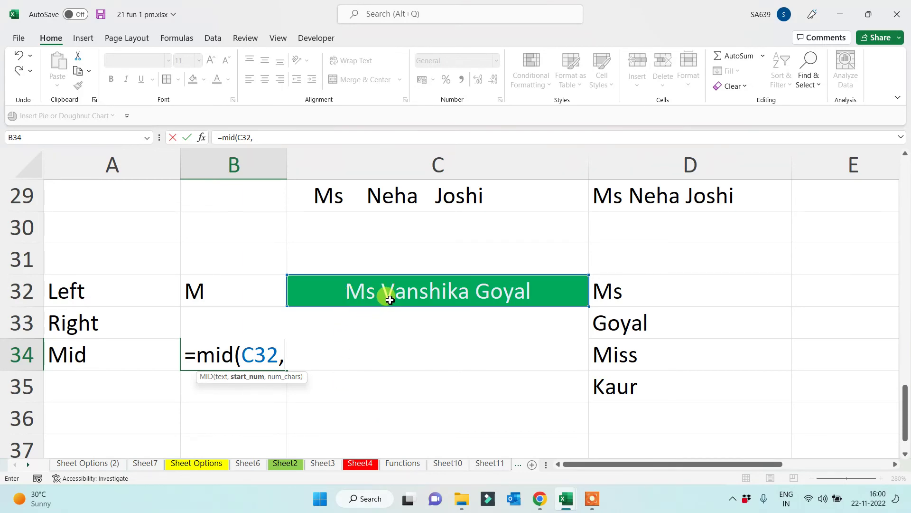
{"action": "type", "text": "4"}
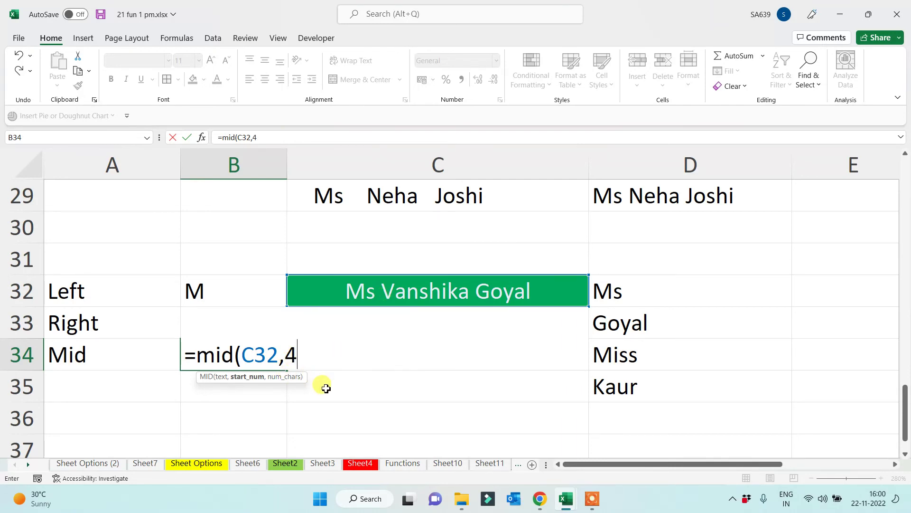
{"action": "type", "text": ","}
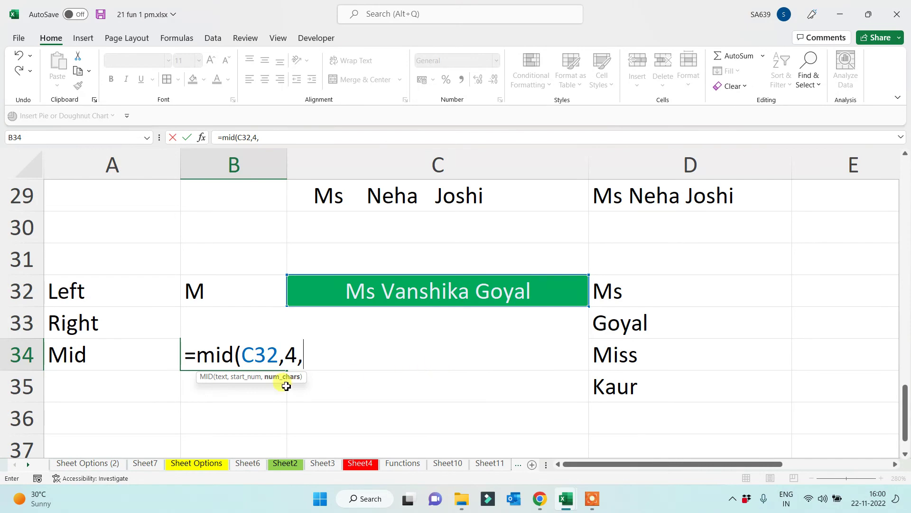
{"action": "type", "text": "8"}
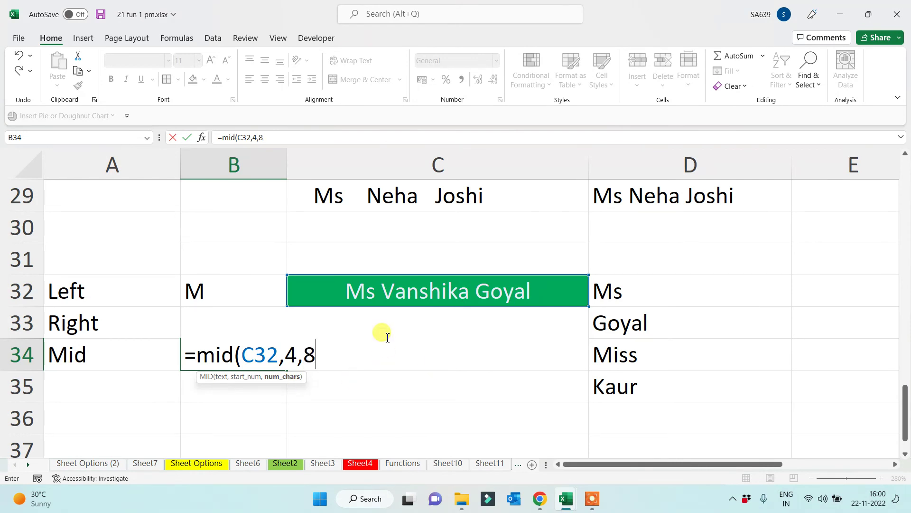
{"action": "type", "text": ")"}
{"action": "key", "text": "Return"}
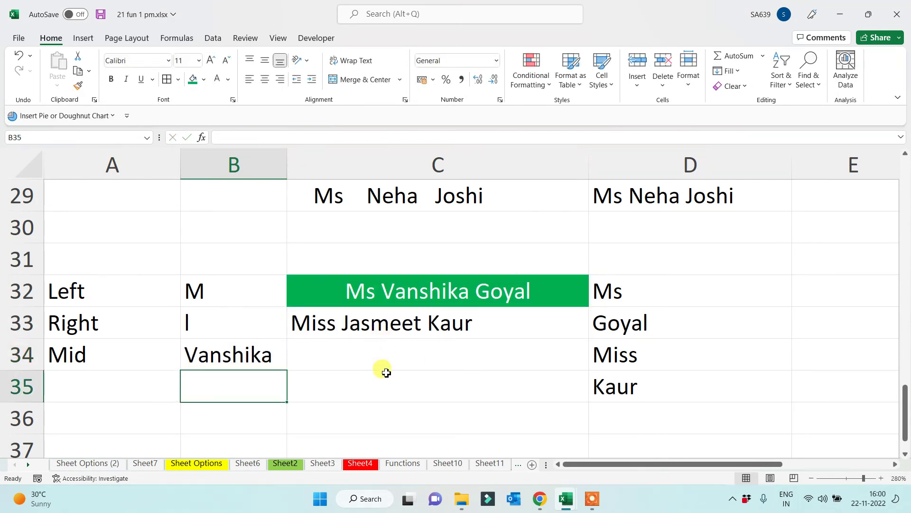
{"action": "left_click", "coordinate": [391, 359]}
{"action": "type", "text": "="}
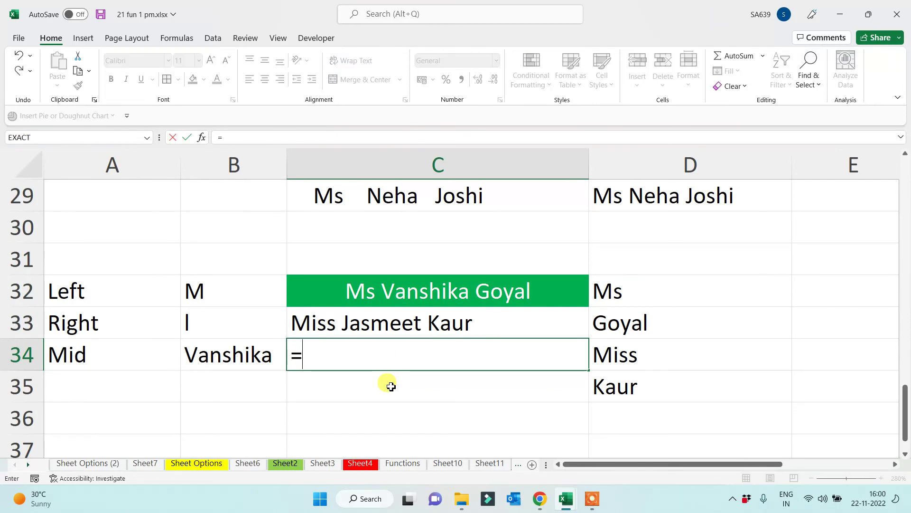
{"action": "type", "text": "mid("}
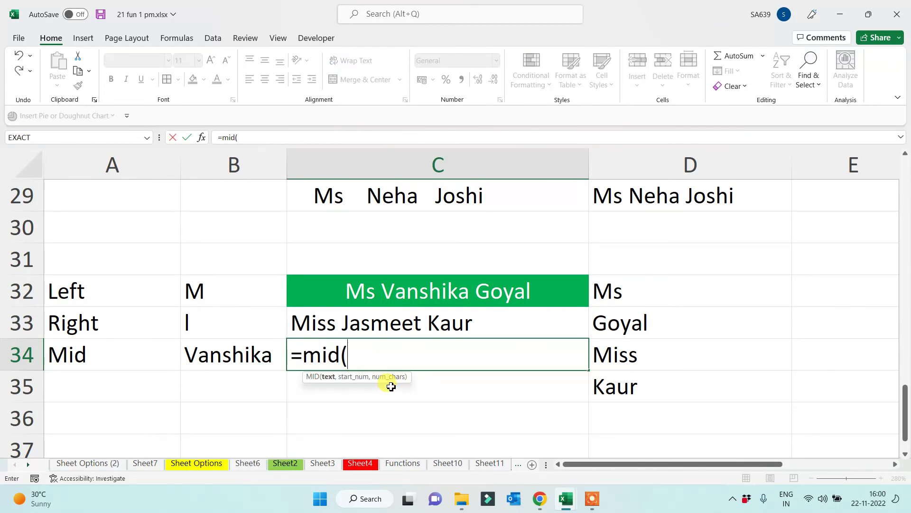
{"action": "left_click", "coordinate": [380, 326]}
{"action": "type", "text": ","}
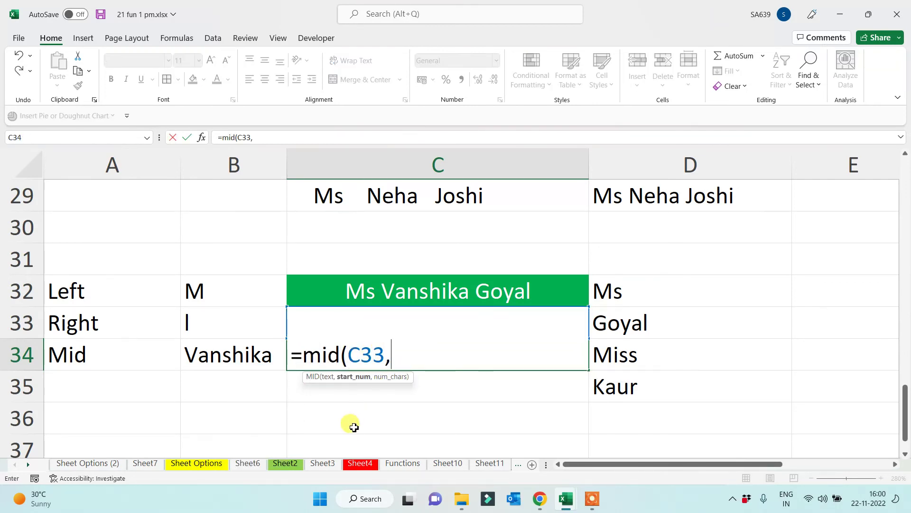
{"action": "key", "text": "Escape"}
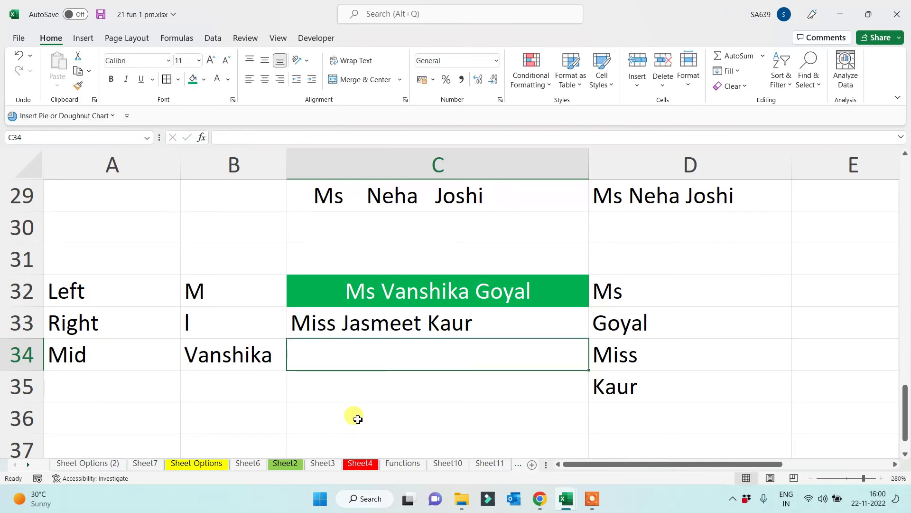
{"action": "left_click", "coordinate": [354, 417]}
Enter =MID(C33,6,7) in C36, fixing the too-few-arguments error, to return the first name
{"action": "type", "text": "=mid("}
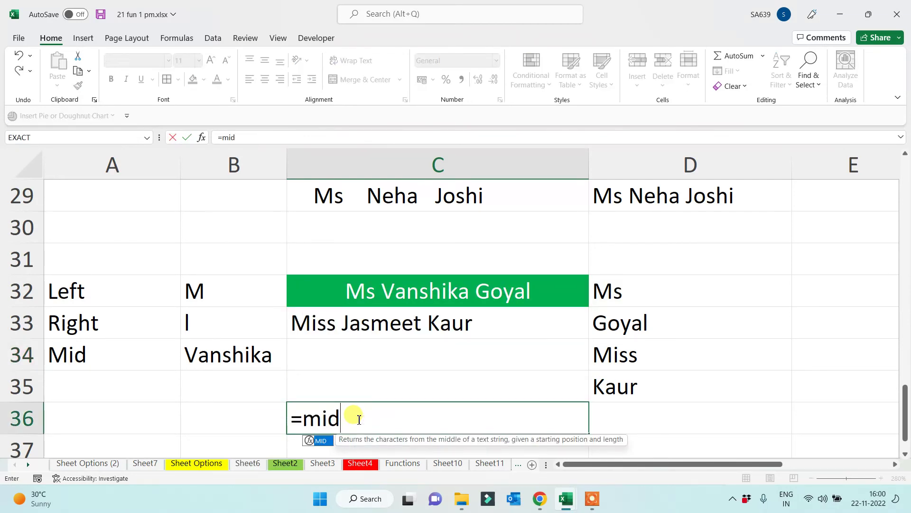
{"action": "left_click", "coordinate": [357, 328]}
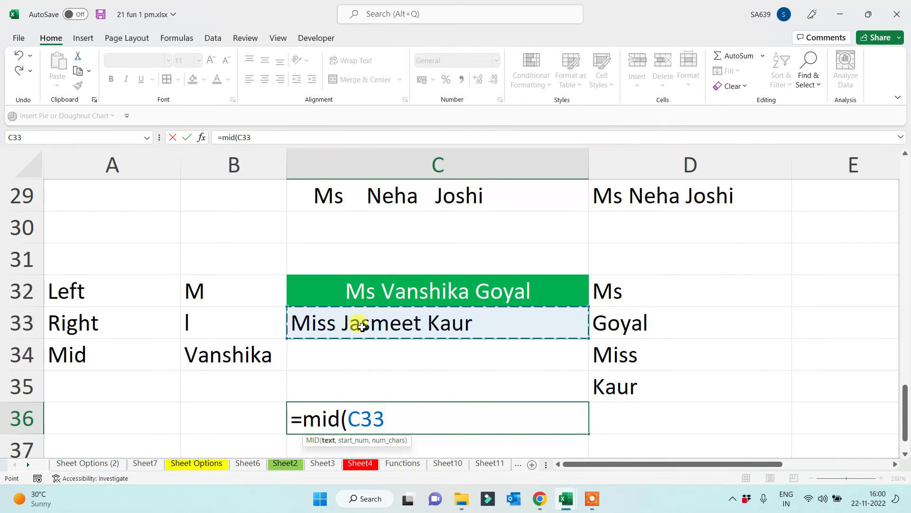
{"action": "type", "text": ","}
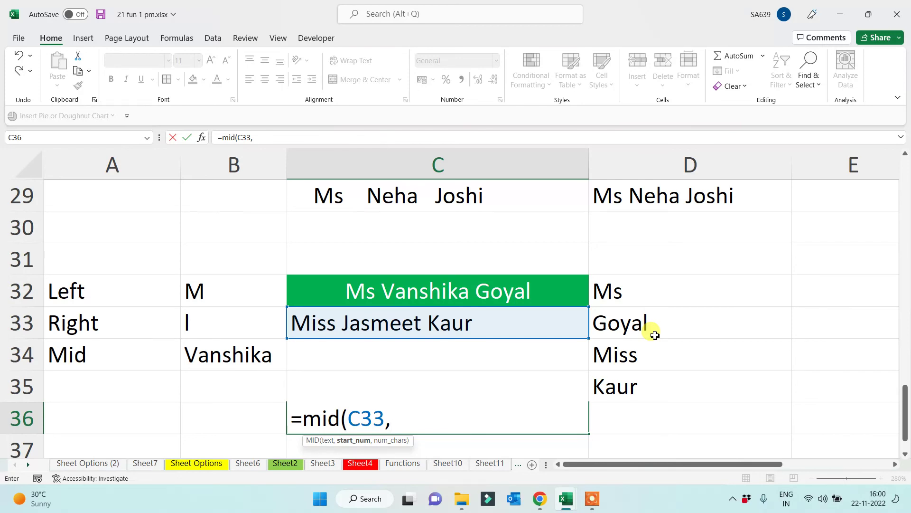
{"action": "type", "text": "6"}
{"action": "type", "text": ")"}
{"action": "key", "text": "Return"}
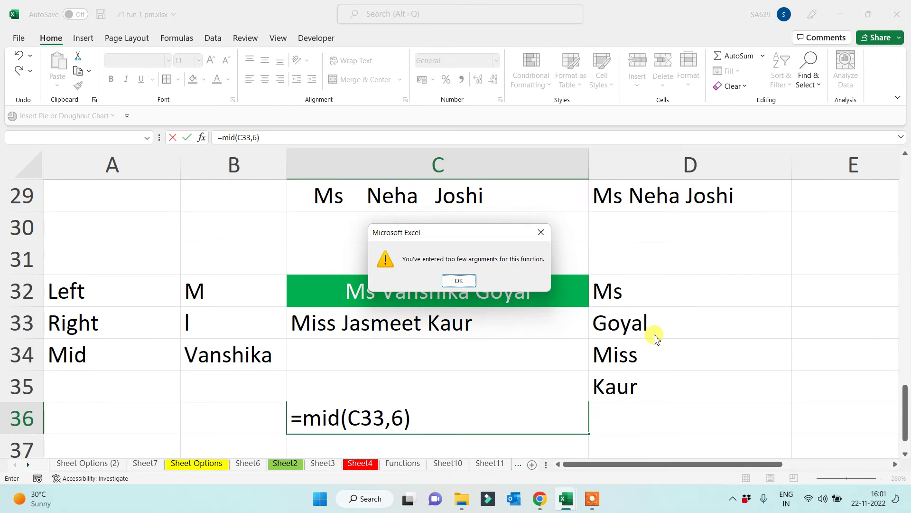
{"action": "left_click", "coordinate": [458, 281]}
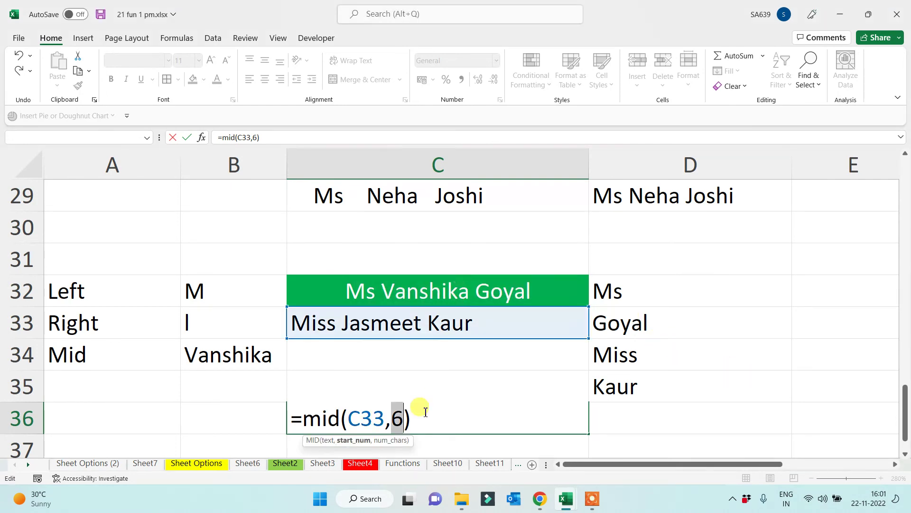
{"action": "key", "text": "Right"}
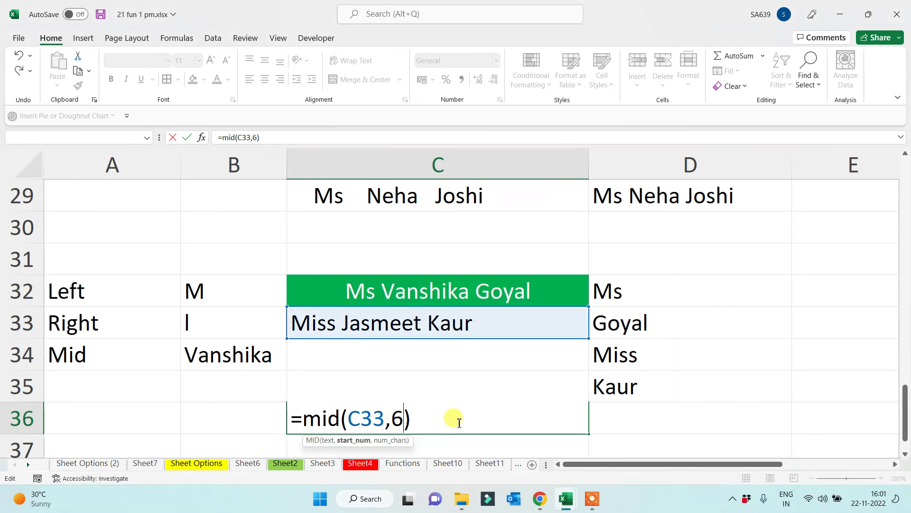
{"action": "type", "text": ",7"}
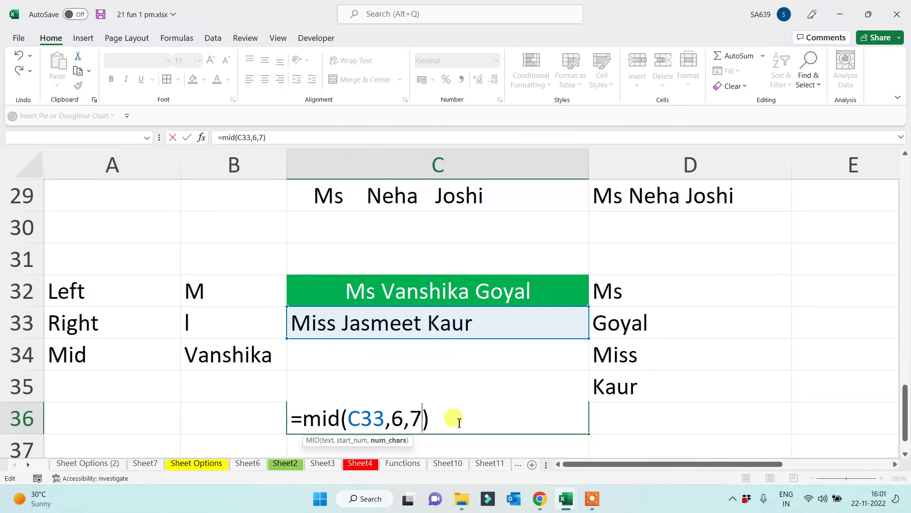
{"action": "key", "text": "Return"}
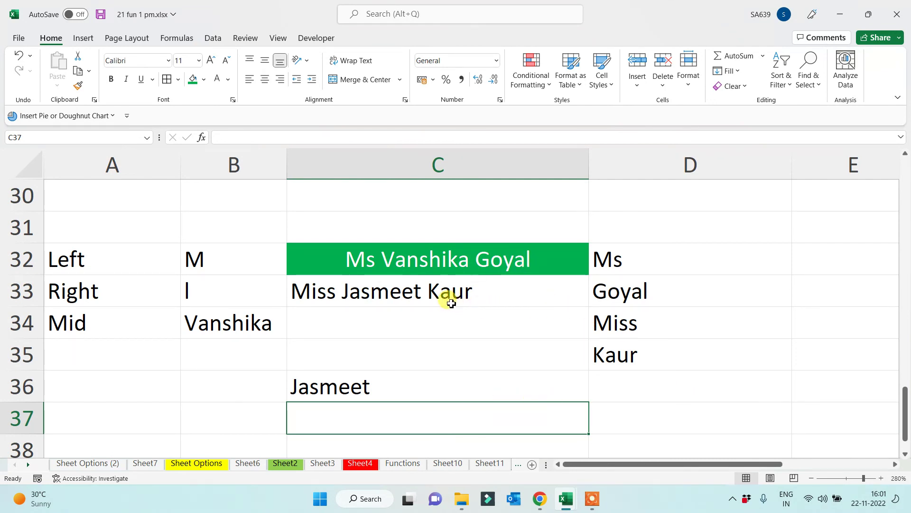
Enter =MID(C32,1,2) in D37 so it returns the title Ms
{"action": "left_click", "coordinate": [639, 417]}
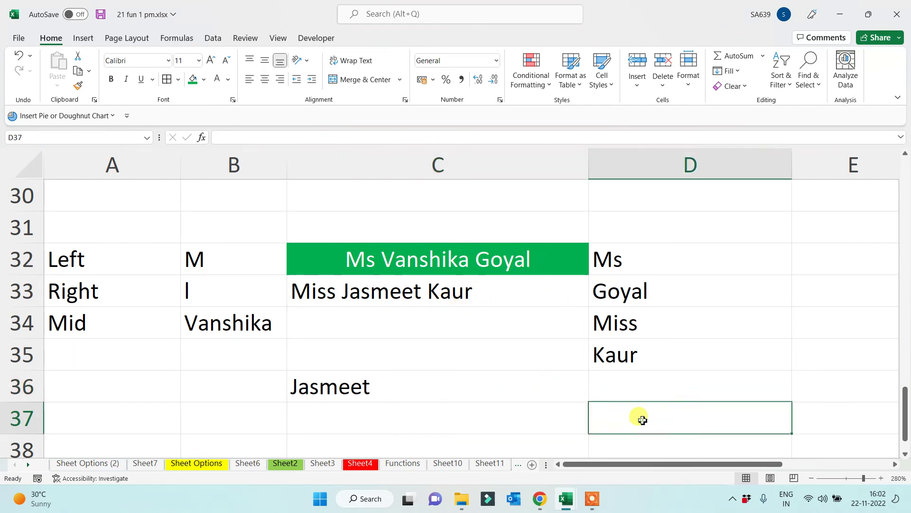
{"action": "type", "text": "="}
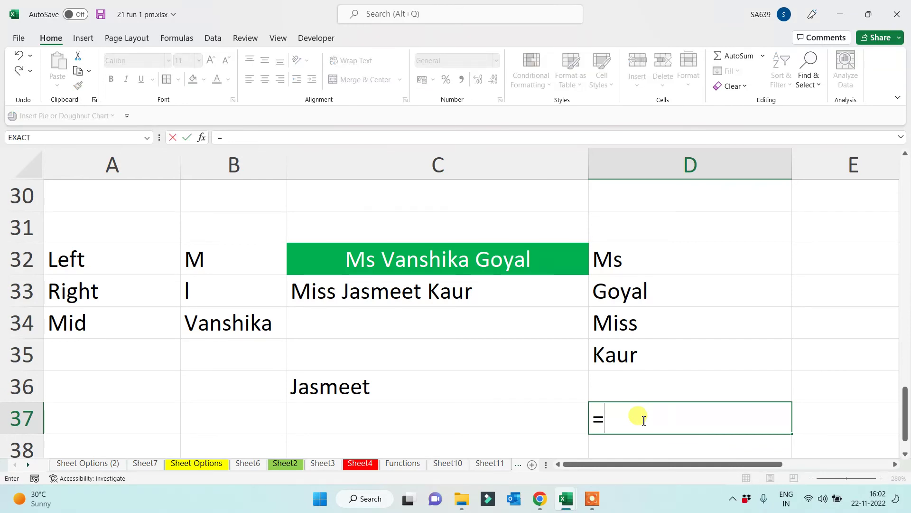
{"action": "type", "text": "mid("}
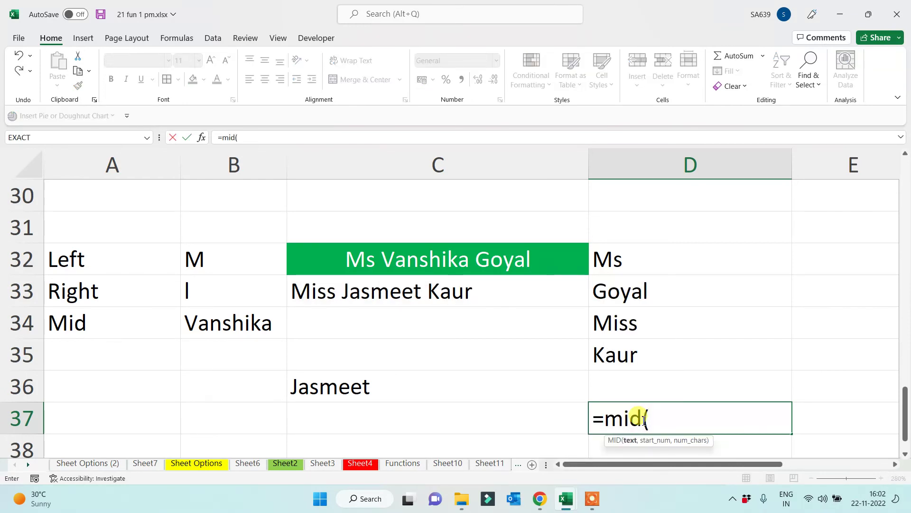
{"action": "left_click", "coordinate": [387, 264]}
{"action": "type", "text": ","}
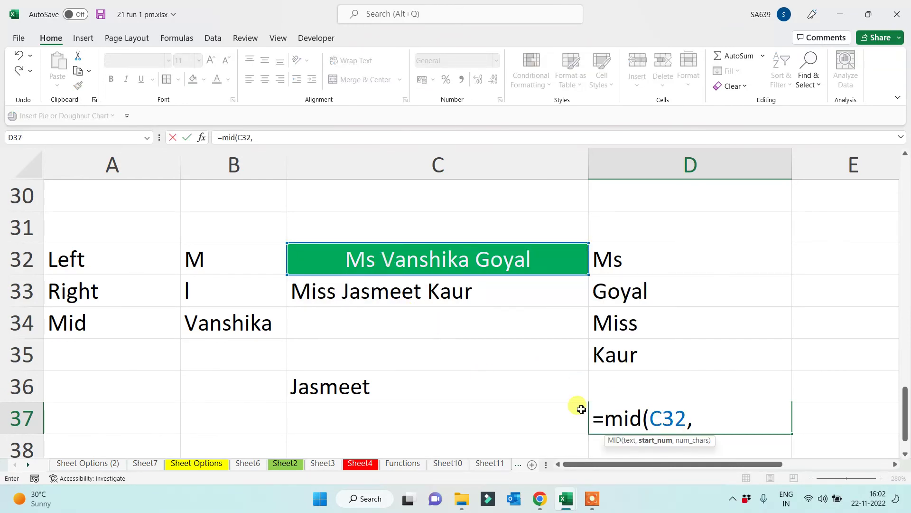
{"action": "type", "text": "1"}
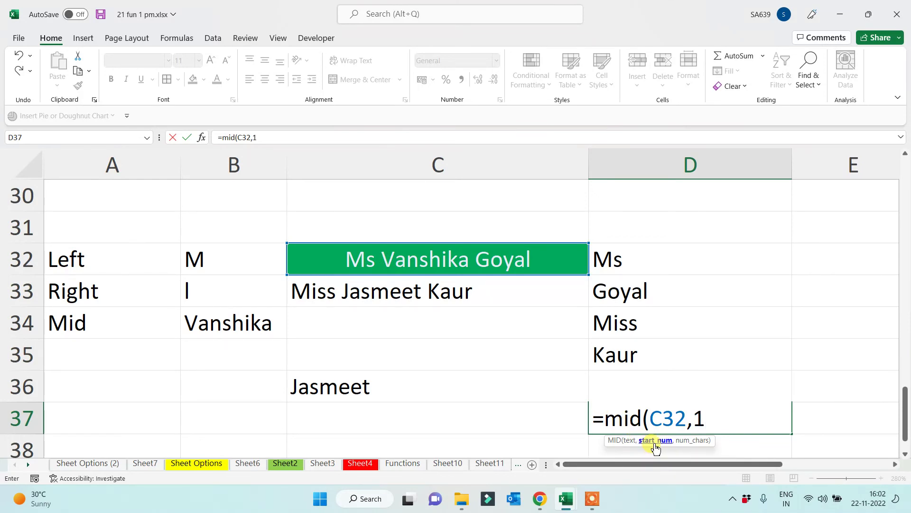
{"action": "type", "text": ",2)"}
{"action": "key", "text": "Return"}
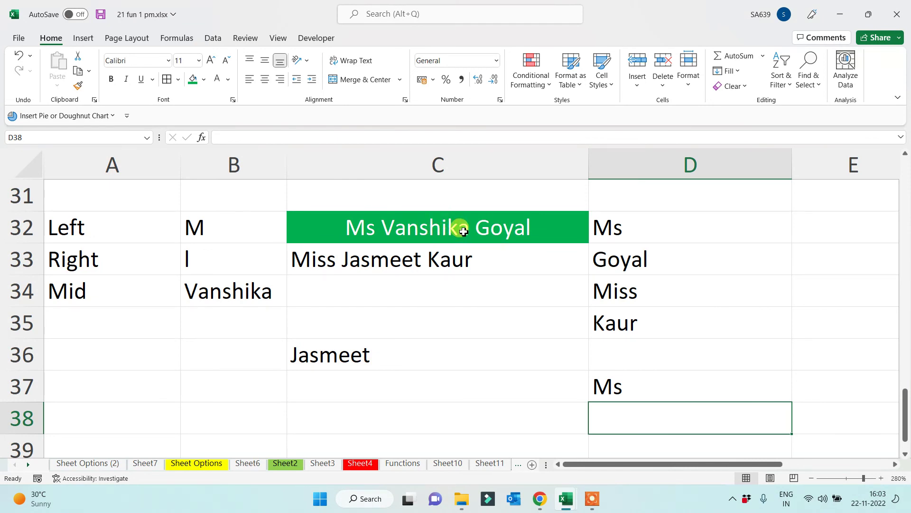
Enter =MID(C32,7,5) in D31, correcting the misspelled function name, to extract five middle characters
{"action": "left_click", "coordinate": [672, 198]}
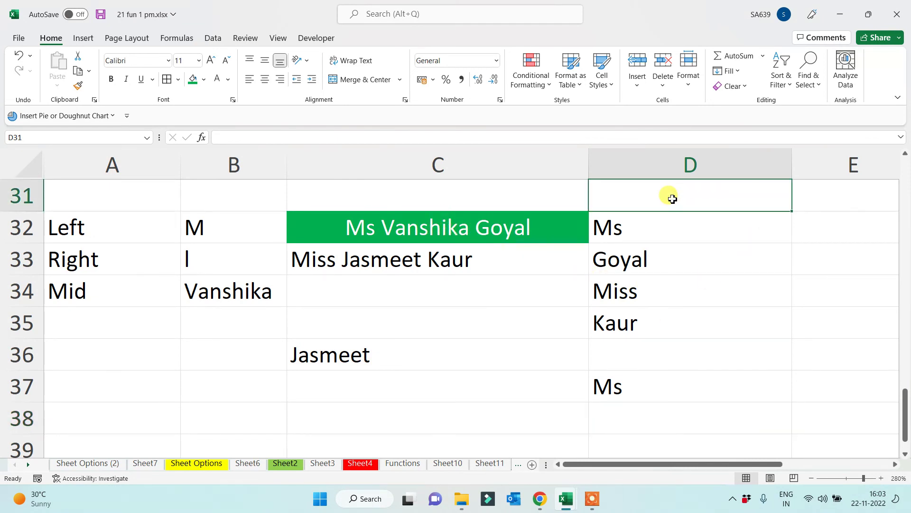
{"action": "type", "text": "=moid"}
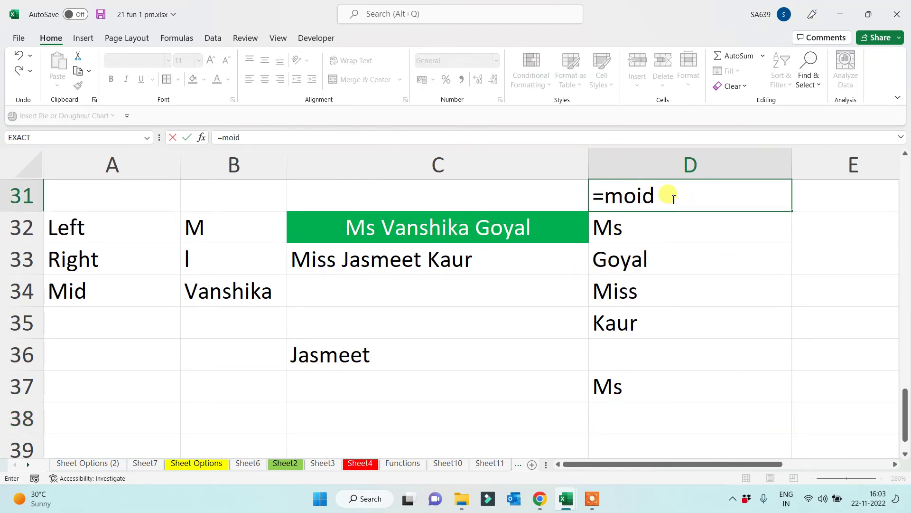
{"action": "key", "text": "BackSpace"}
{"action": "key", "text": "BackSpace"}
{"action": "key", "text": "BackSpace"}
{"action": "type", "text": "id"}
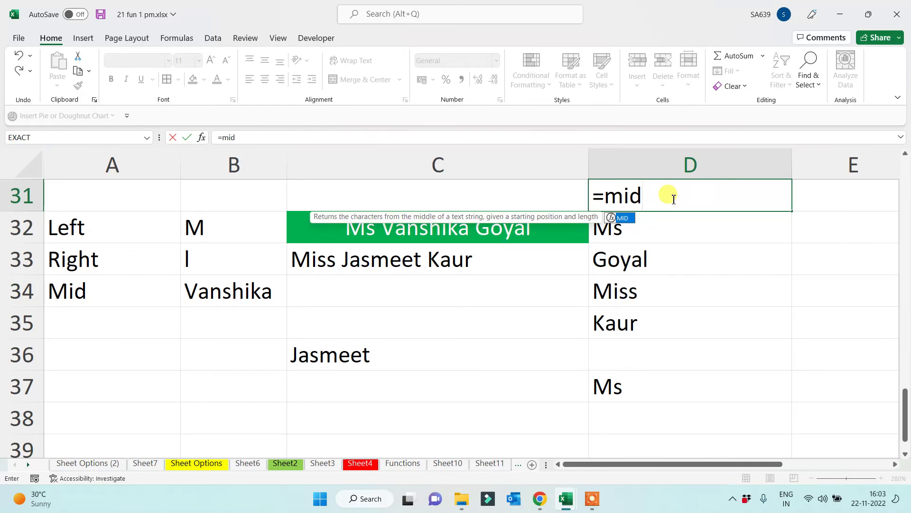
{"action": "type", "text": "("}
{"action": "left_click", "coordinate": [492, 224]}
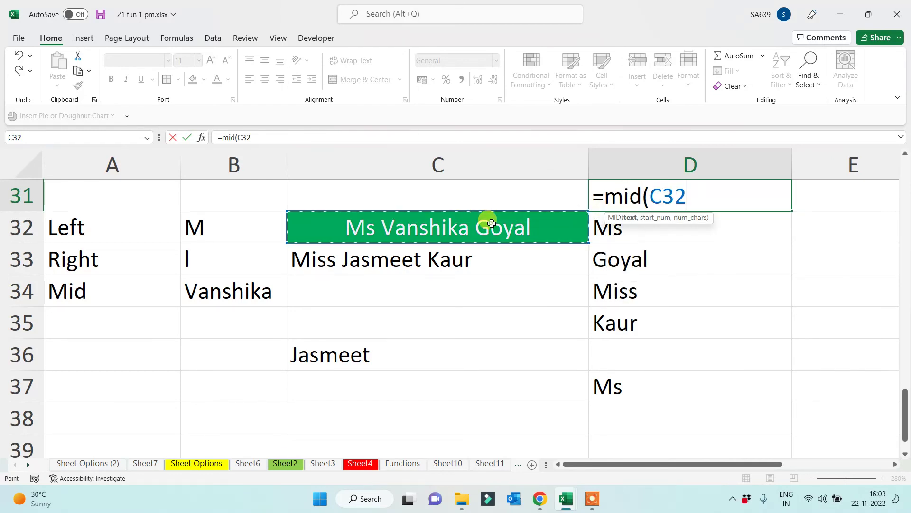
{"action": "type", "text": ","}
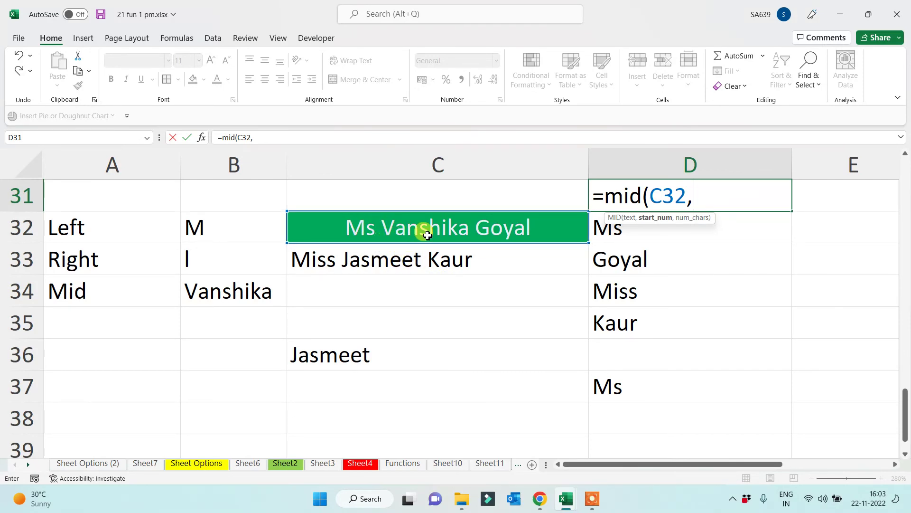
{"action": "type", "text": "7,"}
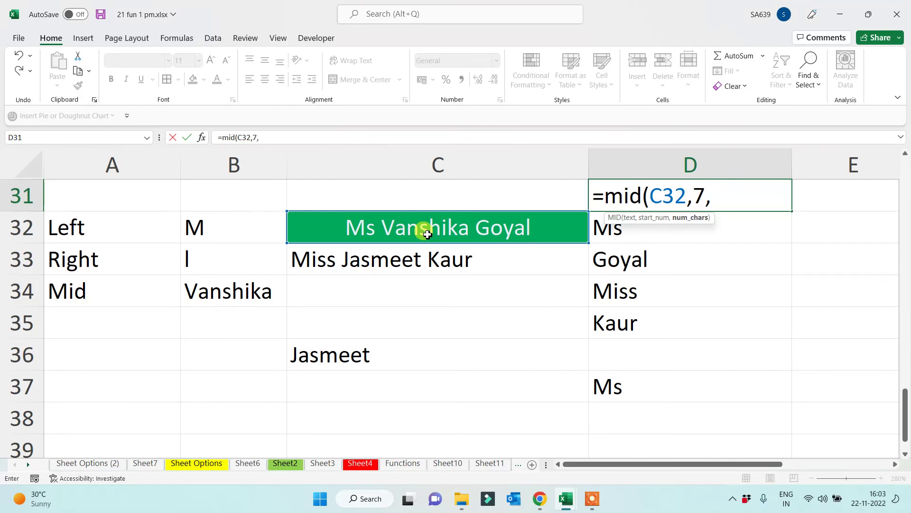
{"action": "type", "text": "5)"}
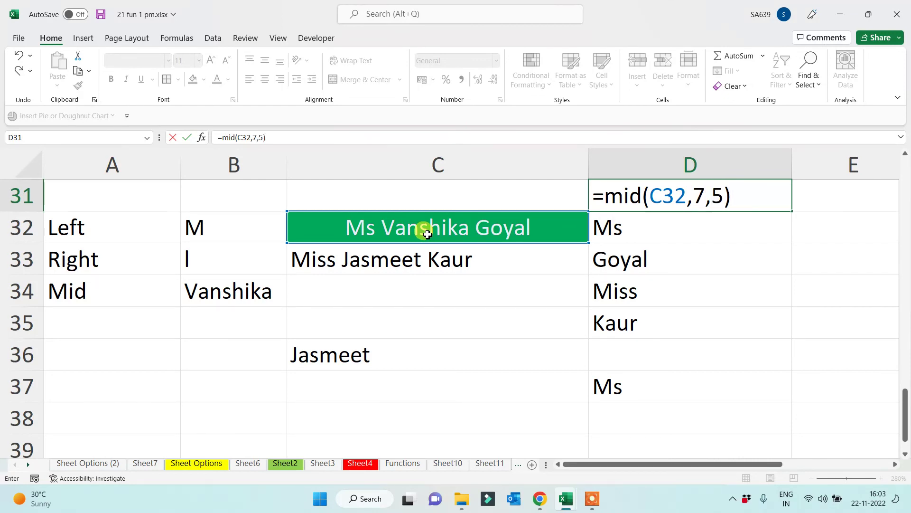
{"action": "key", "text": "Return"}
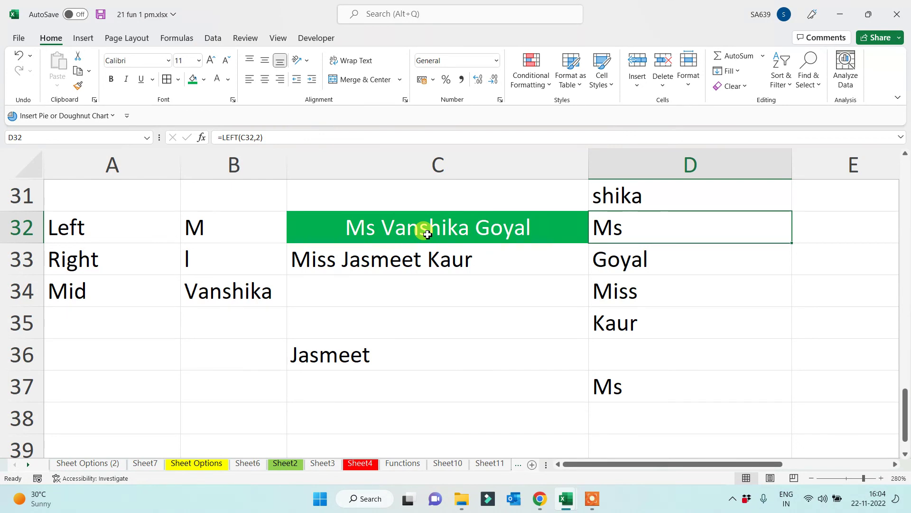
Fill the Left, Right and Mid label cells A32:A34 with green
{"action": "left_click_drag", "start_coordinate": [111, 233], "coordinate": [98, 291]}
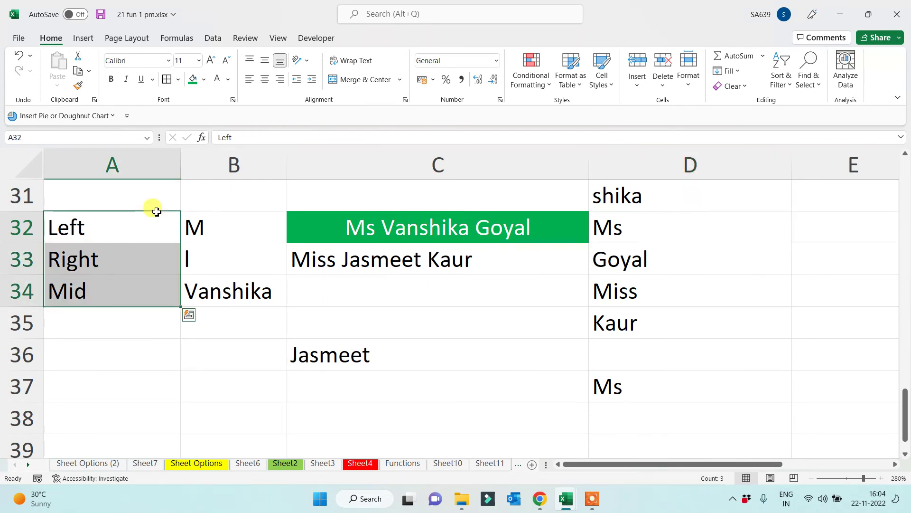
{"action": "left_click", "coordinate": [192, 79]}
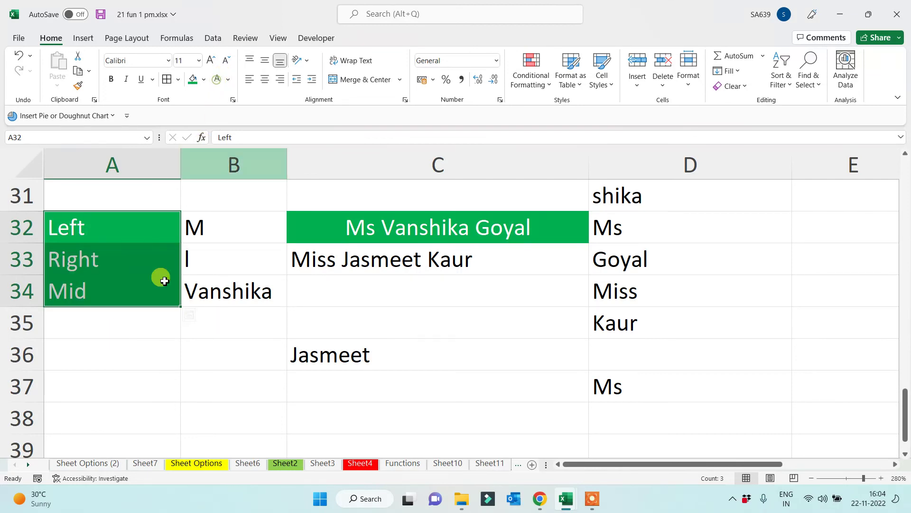
{"action": "left_click", "coordinate": [117, 362]}
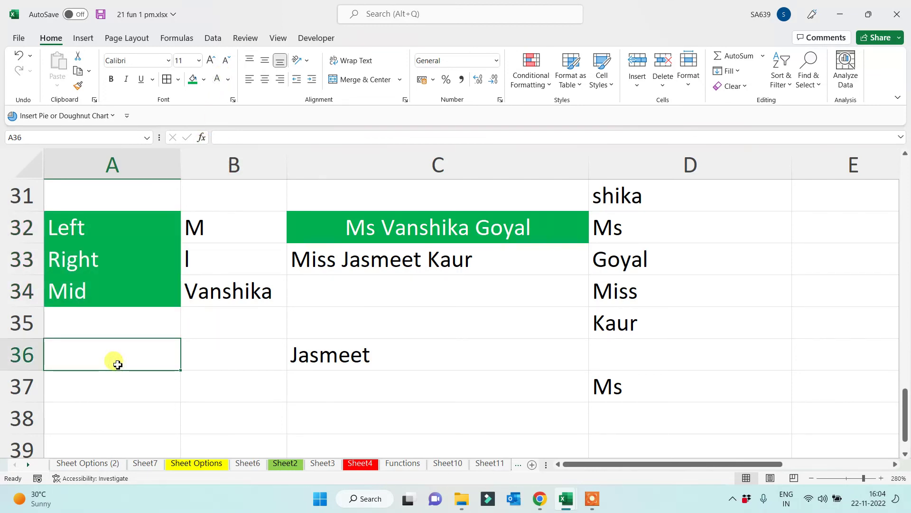
{"action": "left_click", "coordinate": [98, 162]}
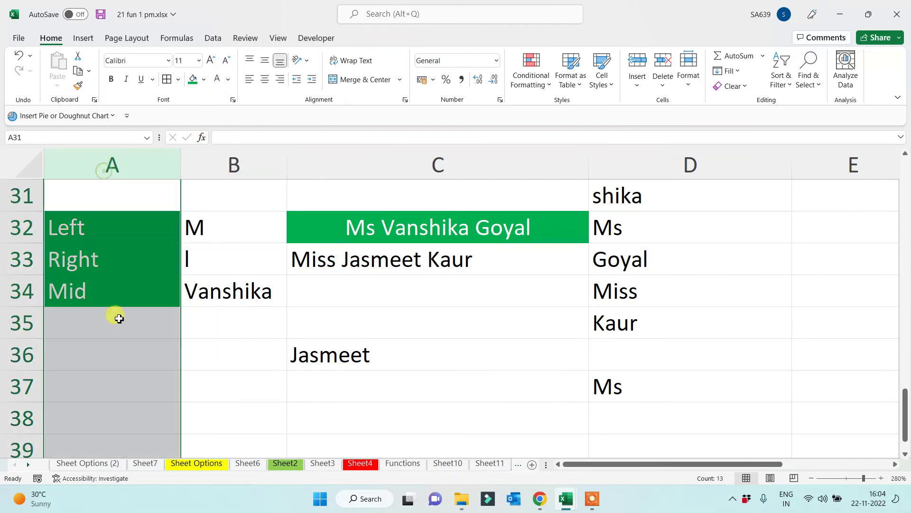